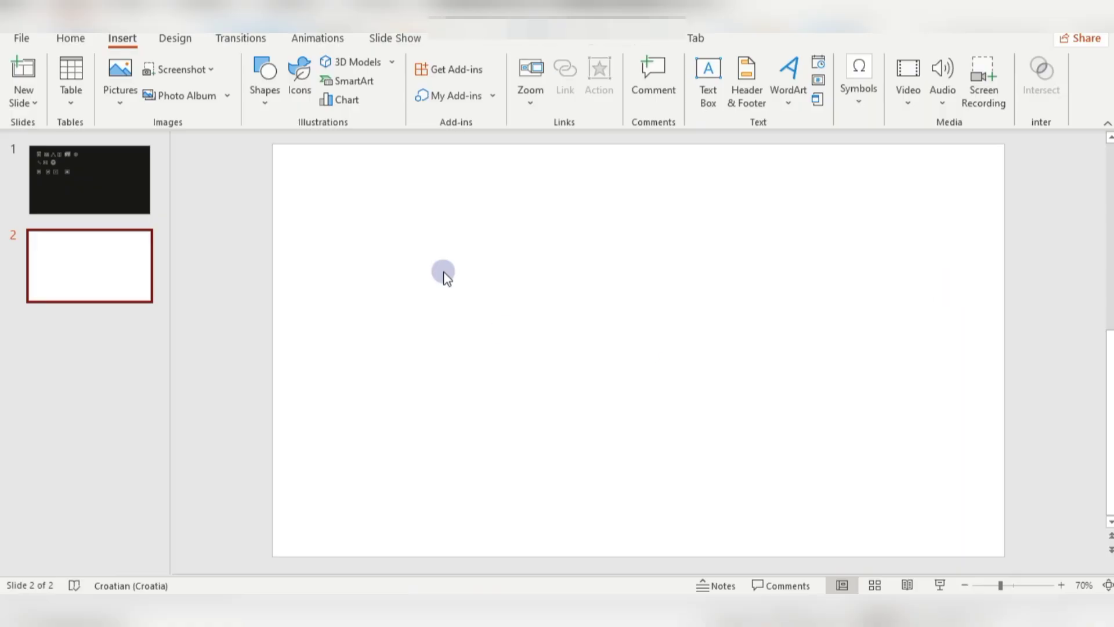
- Fill slide 2's background with the downloaded unsplash photo from the Downloads folder
{"action": "right_click", "coordinate": [486, 261]}
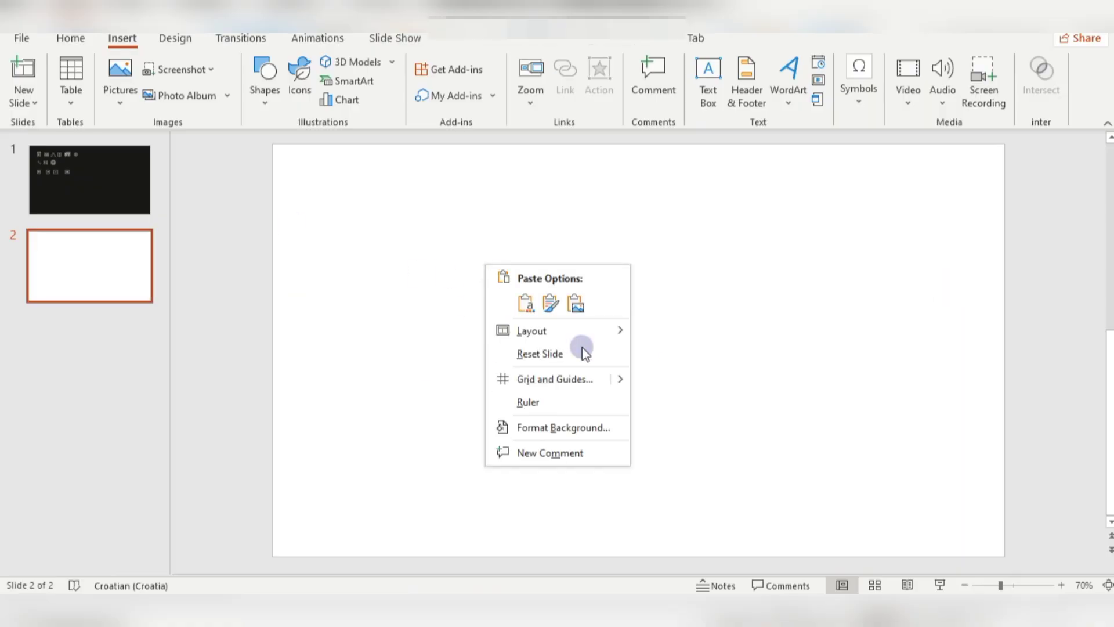
{"action": "left_click", "coordinate": [579, 427]}
{"action": "left_click", "coordinate": [920, 277]}
{"action": "left_click", "coordinate": [942, 363]}
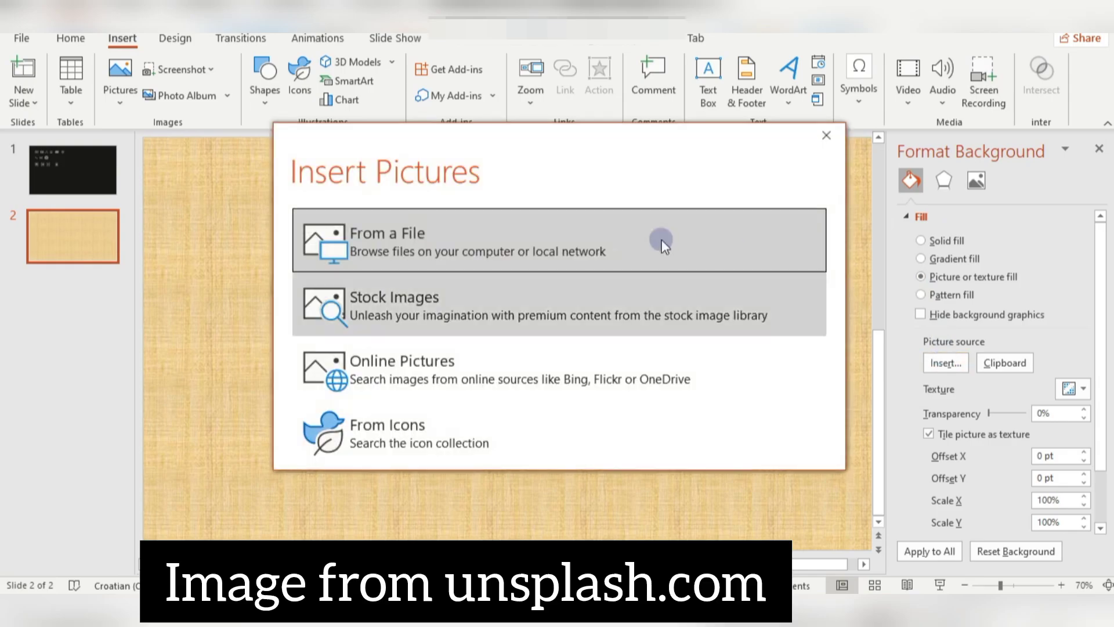
{"action": "left_click", "coordinate": [582, 237]}
{"action": "left_click", "coordinate": [248, 278]}
{"action": "left_click", "coordinate": [406, 213]}
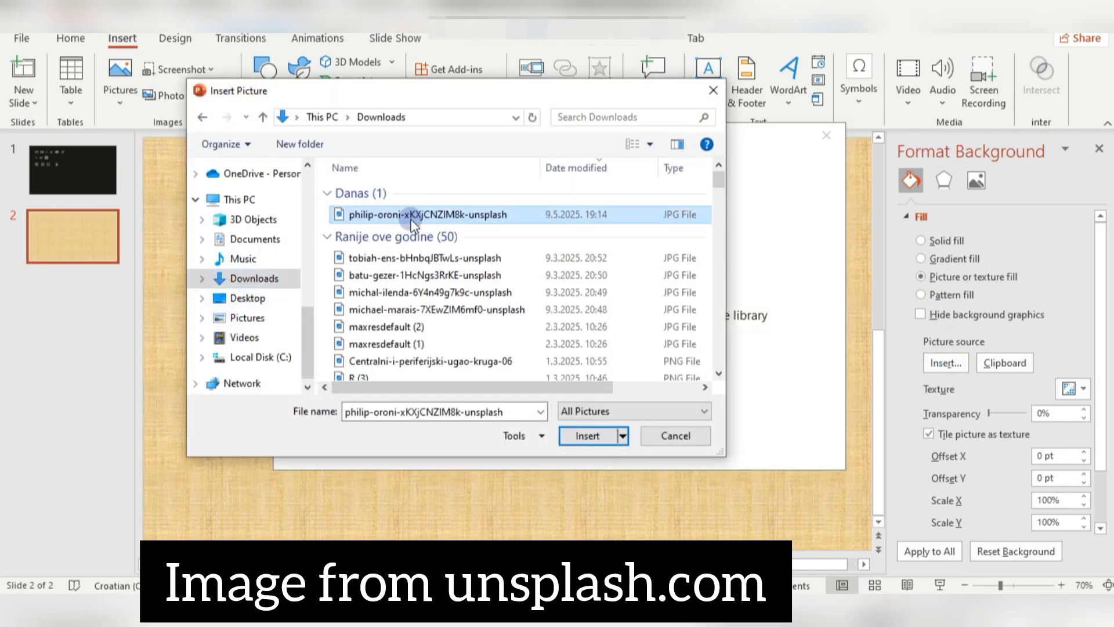
{"action": "left_click", "coordinate": [588, 435]}
- Apply the Blur artistic effect to the background photo with a radius of 50
{"action": "left_click", "coordinate": [943, 180]}
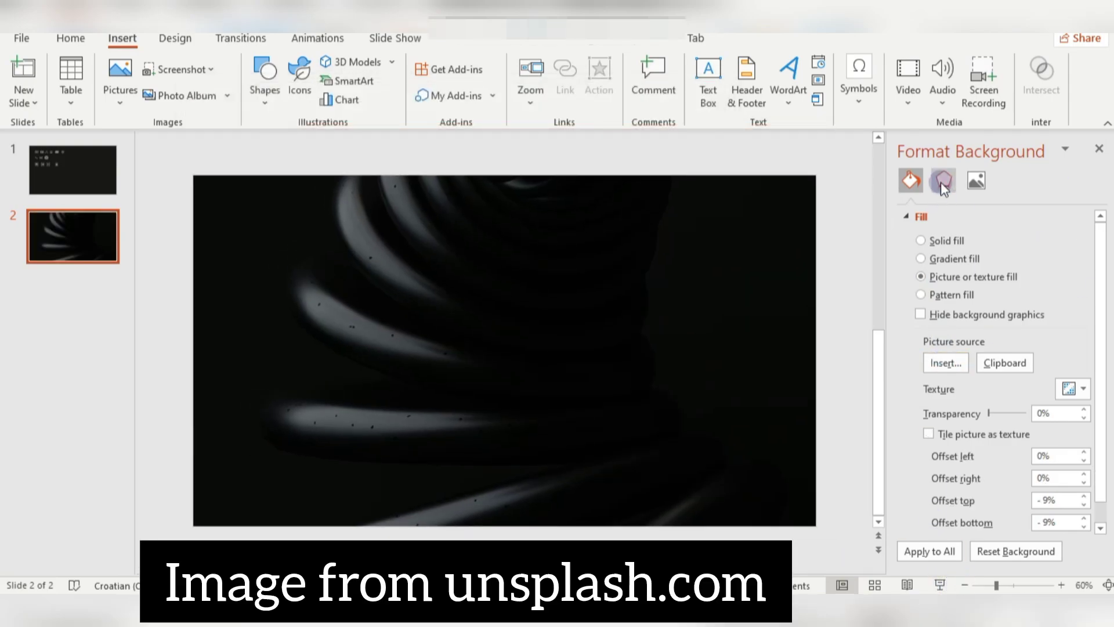
{"action": "left_click", "coordinate": [1078, 239]}
{"action": "left_click", "coordinate": [1080, 311]}
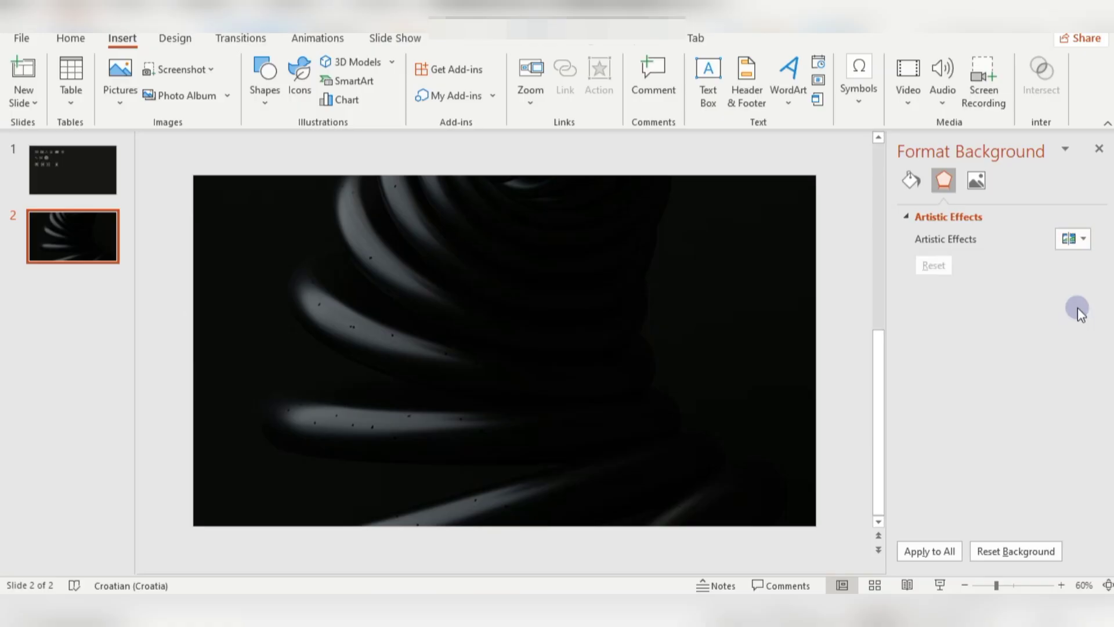
{"action": "left_click", "coordinate": [1044, 264]}
{"action": "type", "text": "49"}
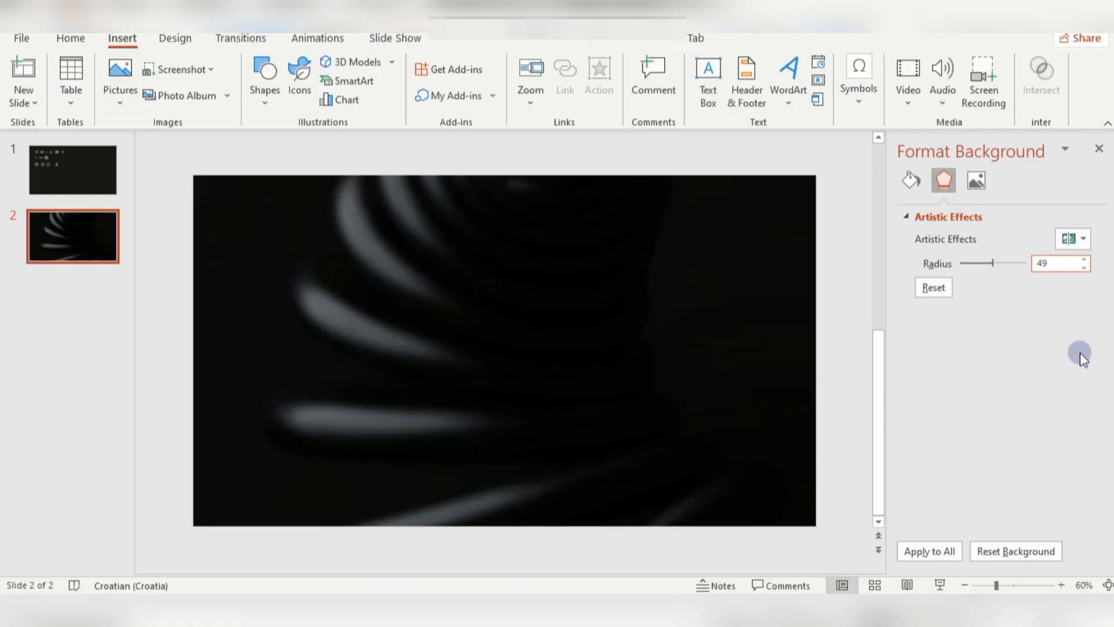
{"action": "key", "text": "BackSpace"}
{"action": "key", "text": "BackSpace"}
{"action": "type", "text": "50"}
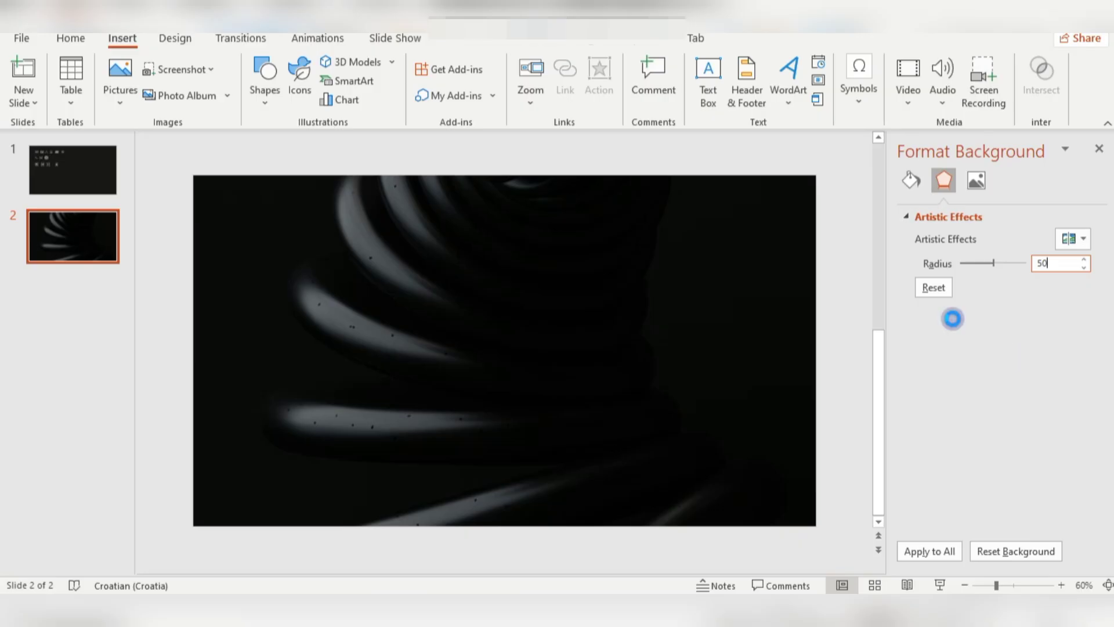
{"action": "key", "text": "Return"}
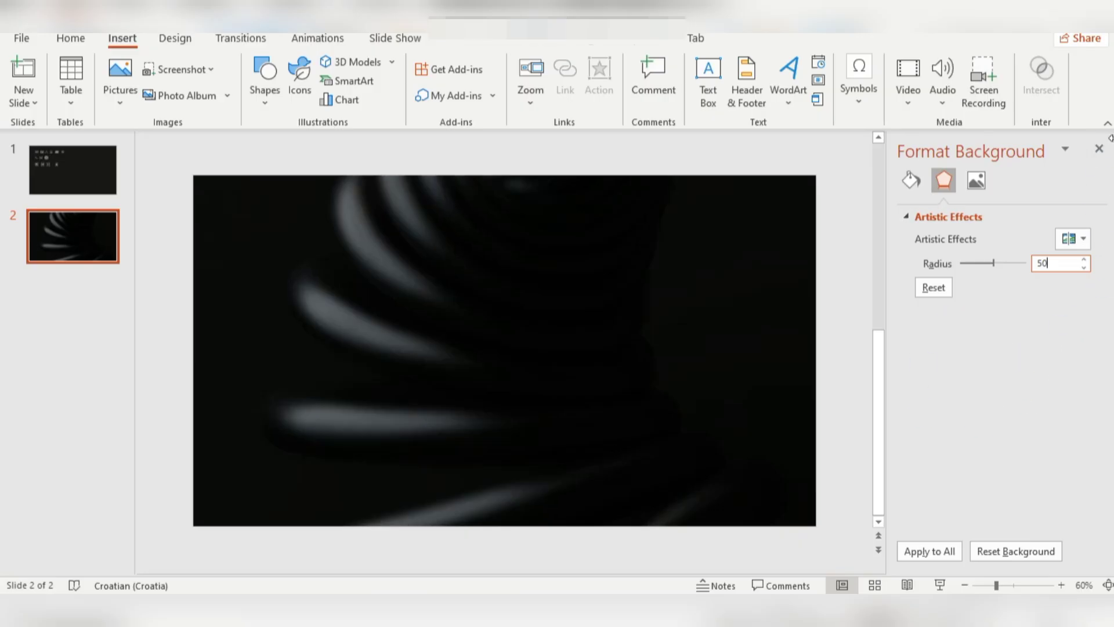
{"action": "left_click", "coordinate": [1101, 149]}
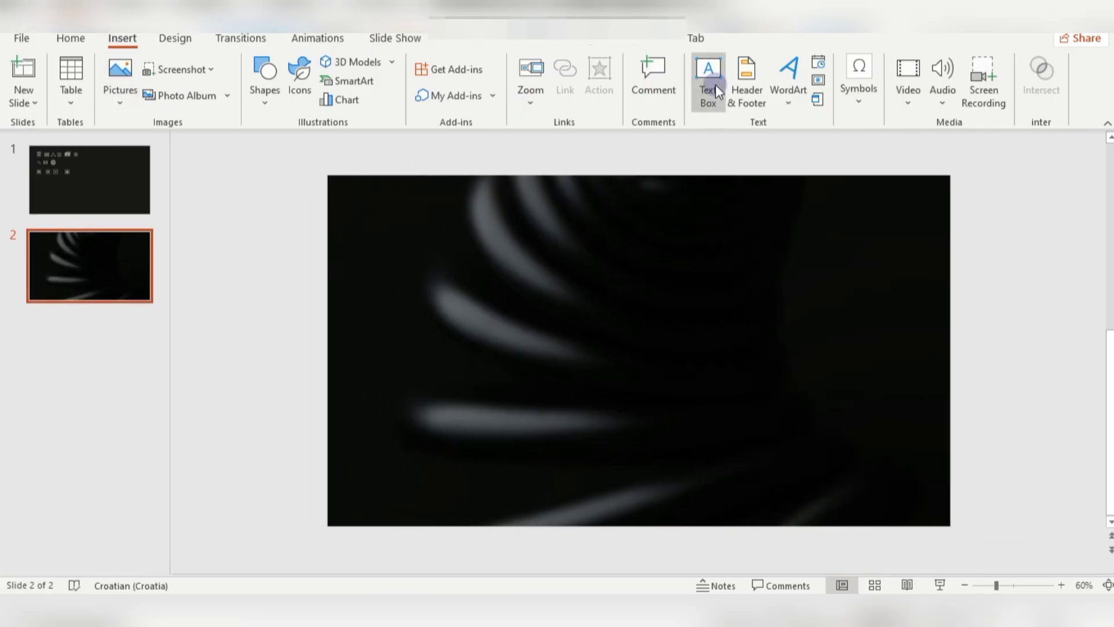
- Add an ON {CODE} text box in Montserrat SemiBold 28 with the word ON white
{"action": "left_click", "coordinate": [711, 82]}
{"action": "left_click_drag", "start_coordinate": [663, 333], "coordinate": [664, 342]}
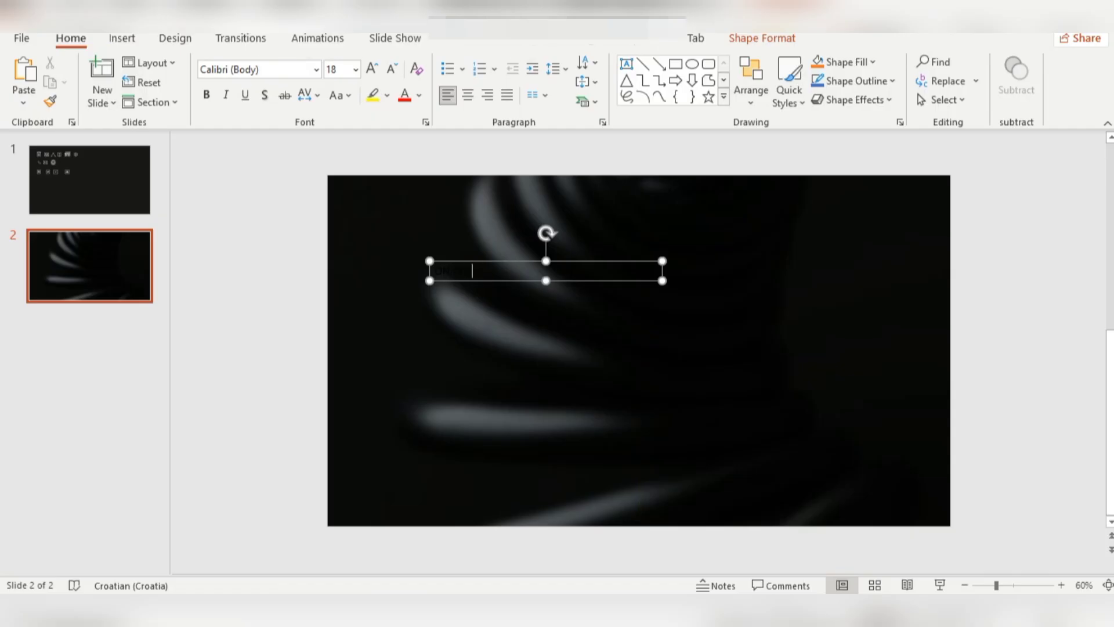
{"action": "left_click_drag", "start_coordinate": [434, 273], "coordinate": [491, 272]}
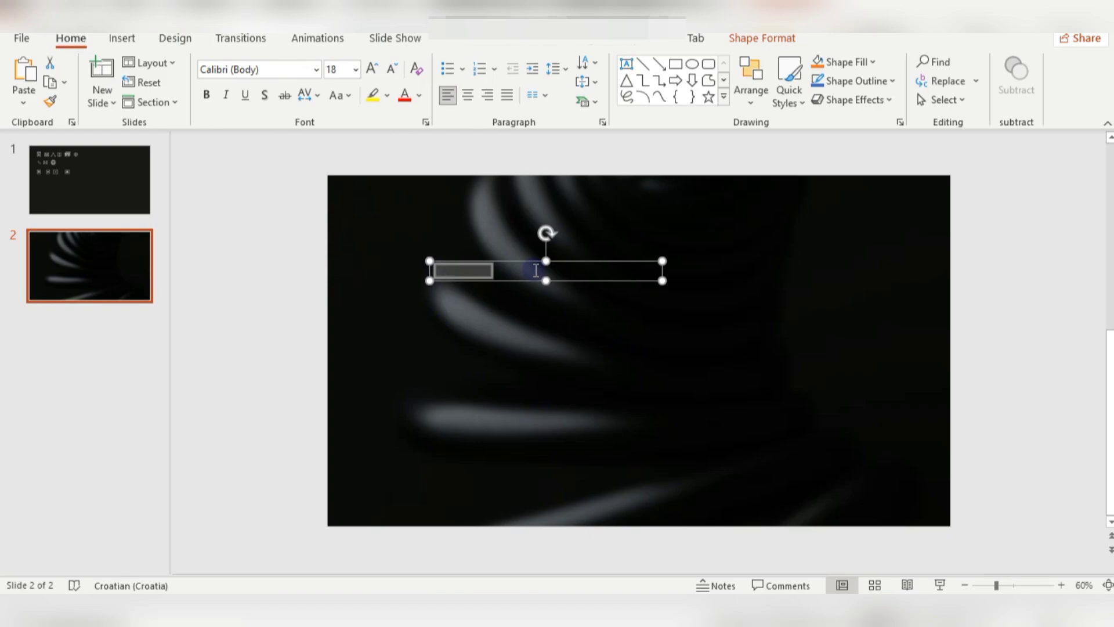
{"action": "left_click", "coordinate": [316, 69]}
{"action": "left_click_drag", "start_coordinate": [437, 106], "coordinate": [427, 348]}
{"action": "left_click", "coordinate": [348, 442]}
{"action": "left_click", "coordinate": [372, 68]}
{"action": "left_click", "coordinate": [372, 68]}
{"action": "left_click", "coordinate": [372, 69]}
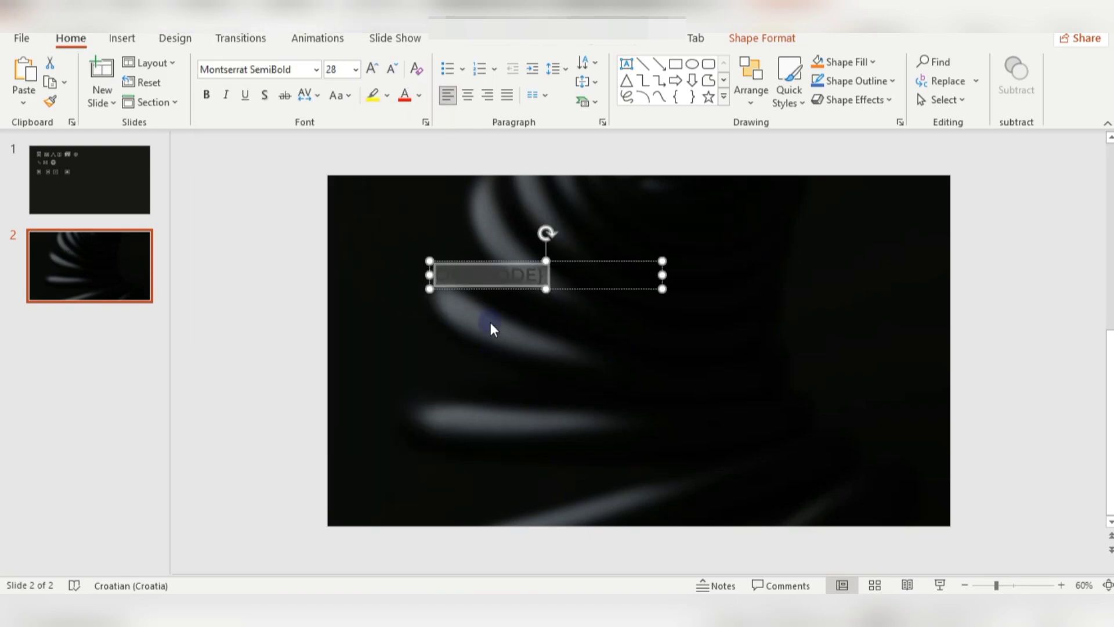
{"action": "left_click", "coordinate": [418, 95]}
{"action": "left_click", "coordinate": [432, 218]}
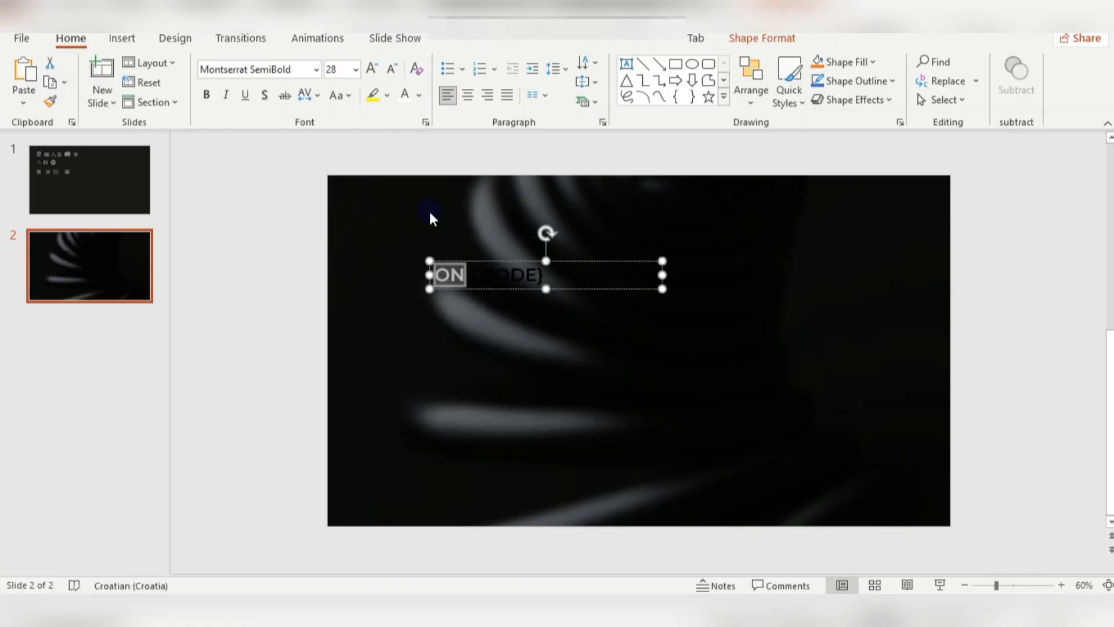
- Colour the {CODE} part of the logo bright green using the full colour picker
{"action": "left_click_drag", "start_coordinate": [474, 276], "coordinate": [548, 273]}
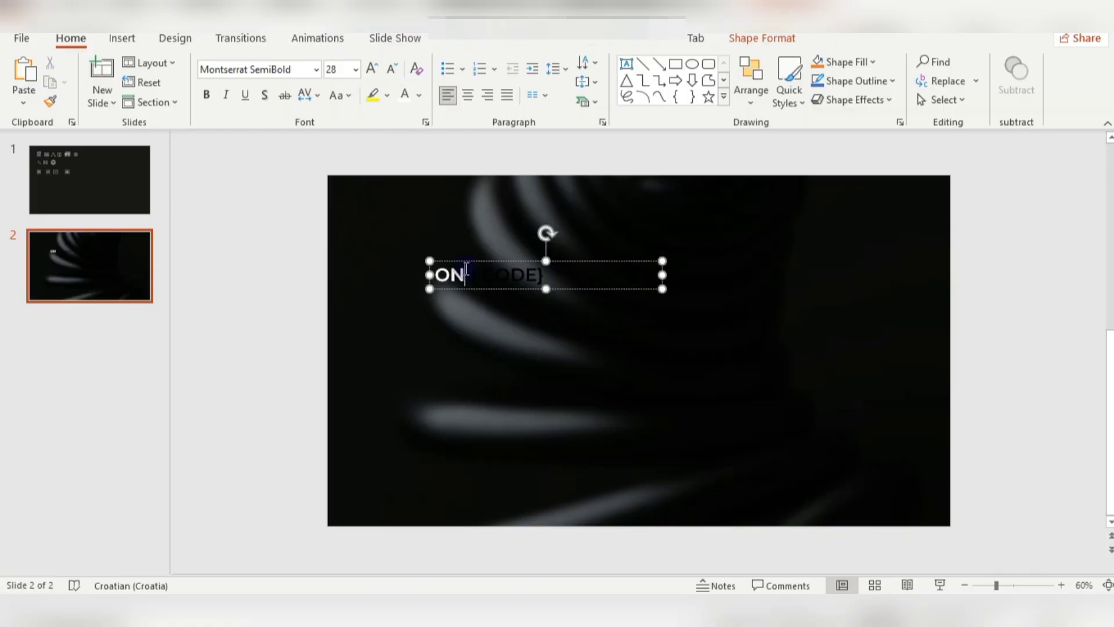
{"action": "left_click", "coordinate": [548, 273]}
{"action": "left_click_drag", "start_coordinate": [546, 270], "coordinate": [475, 274]}
{"action": "left_click", "coordinate": [549, 274]}
{"action": "mouse_move", "coordinate": [548, 273]}
{"action": "left_mouse_down"}
{"action": "mouse_move", "coordinate": [471, 272]}
{"action": "mouse_move", "coordinate": [555, 271]}
{"action": "left_mouse_up"}
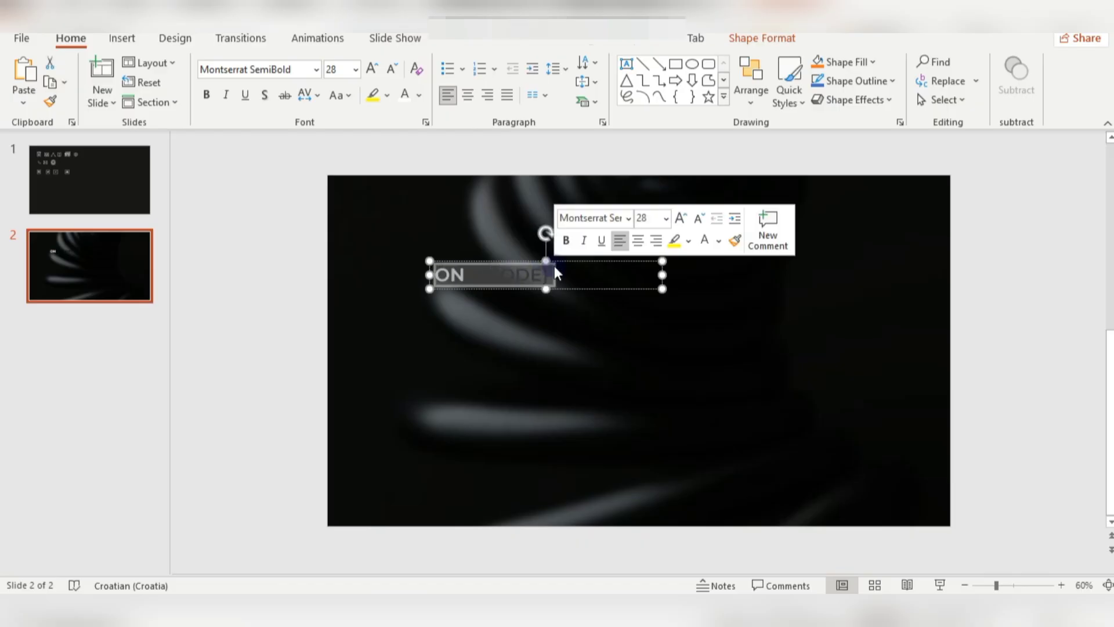
{"action": "left_click", "coordinate": [419, 95]}
{"action": "left_click", "coordinate": [453, 274]}
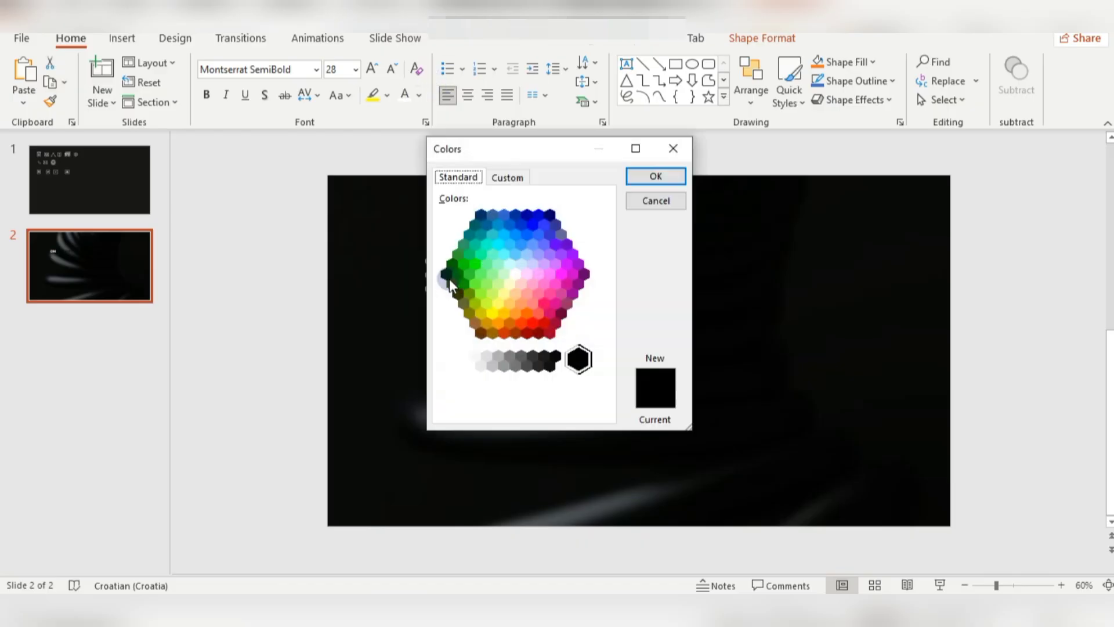
{"action": "left_click", "coordinate": [469, 275]}
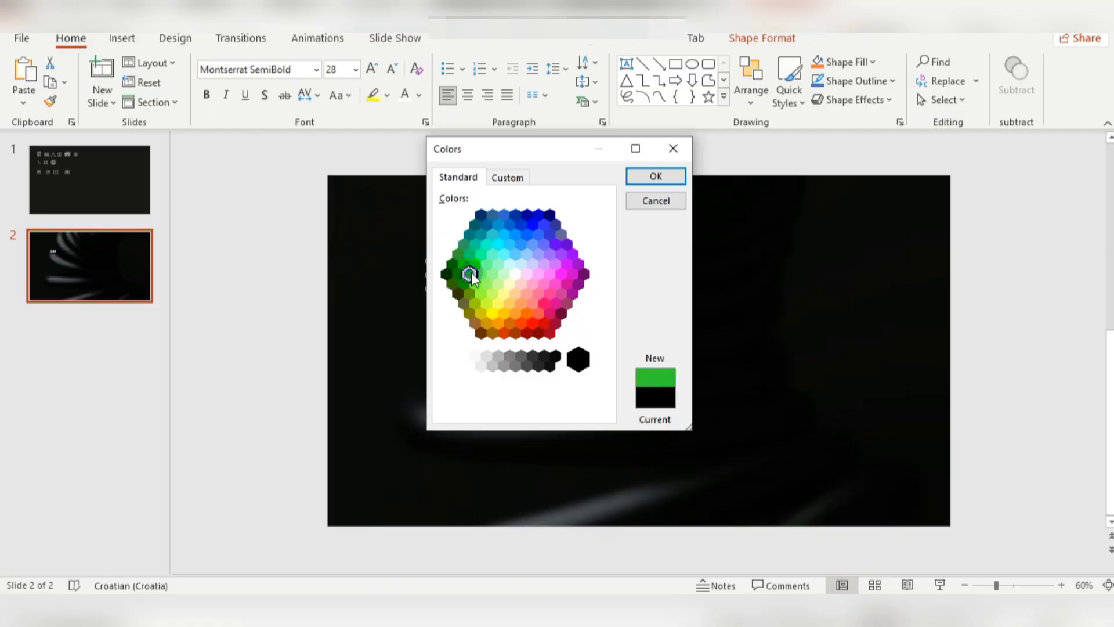
{"action": "left_click", "coordinate": [655, 176]}
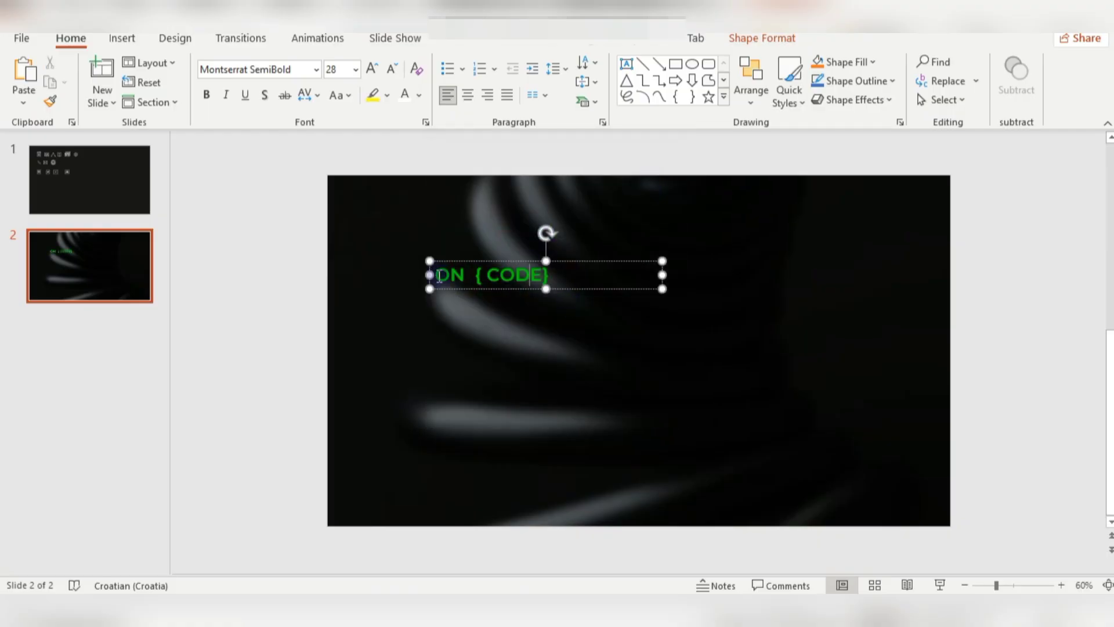
- Move the logo to the top-left corner, remove the space to make ON{CODE}, and enlarge it to 32
{"action": "left_click_drag", "start_coordinate": [464, 274], "coordinate": [434, 274]}
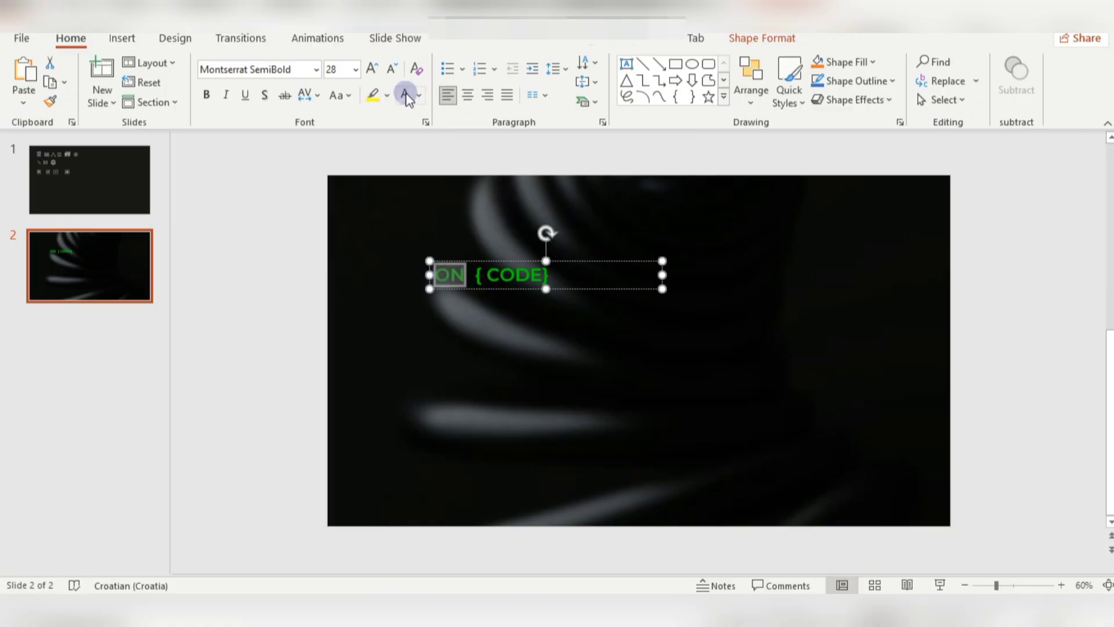
{"action": "left_click", "coordinate": [477, 275]}
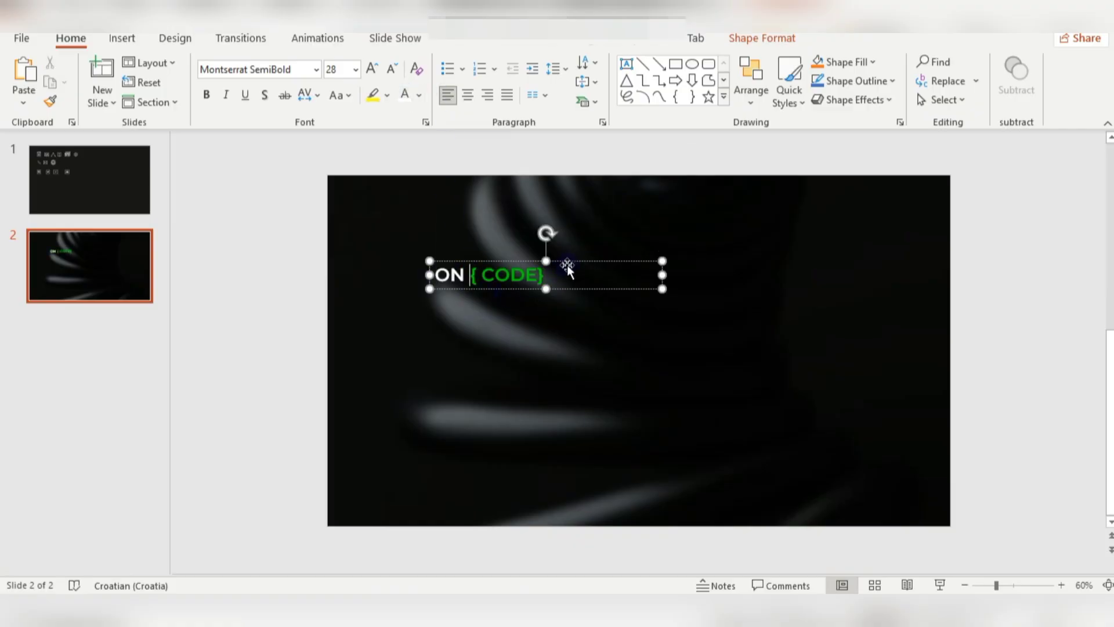
{"action": "mouse_move", "coordinate": [663, 278]}
{"action": "left_mouse_down"}
{"action": "mouse_move", "coordinate": [551, 274]}
{"action": "mouse_move", "coordinate": [445, 190]}
{"action": "left_mouse_up"}
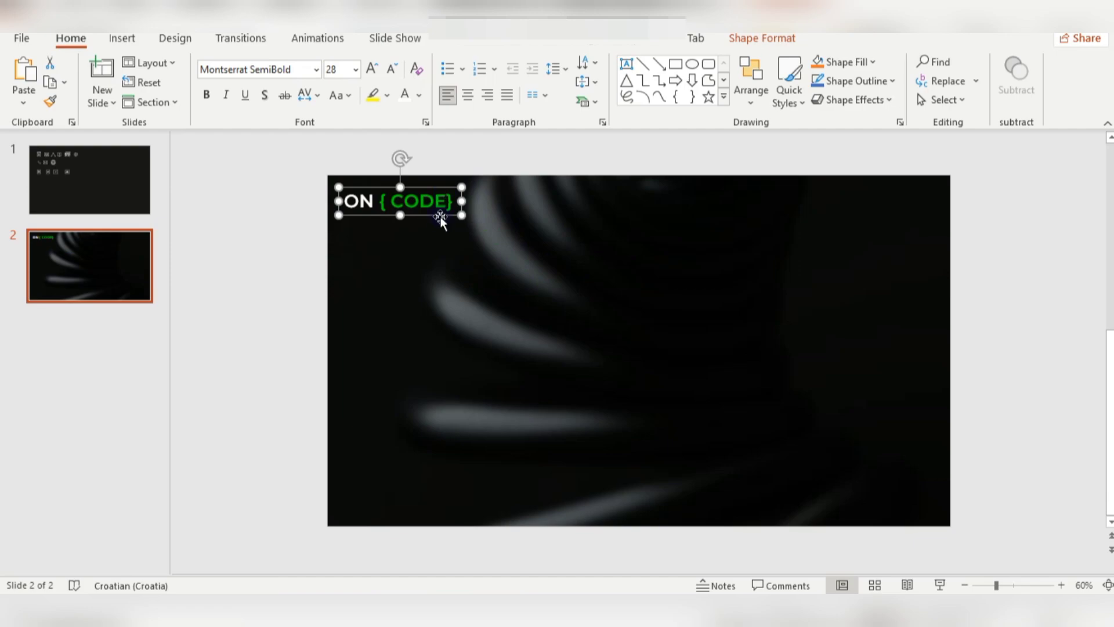
{"action": "left_click", "coordinate": [395, 201]}
{"action": "key", "text": "BackSpace"}
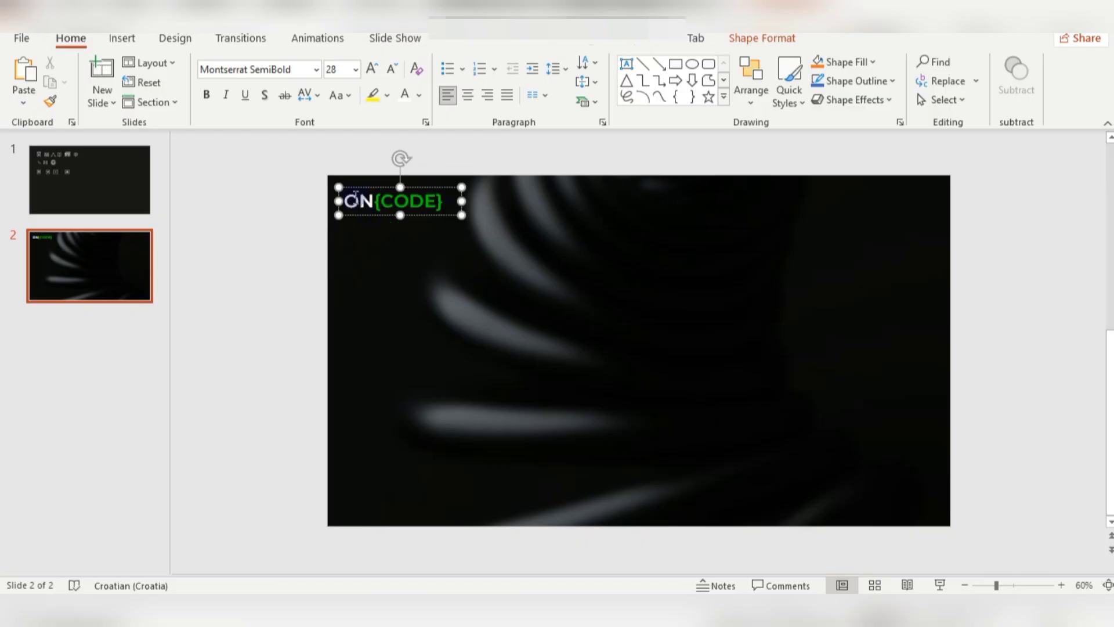
{"action": "mouse_move", "coordinate": [355, 195]}
{"action": "left_mouse_down"}
{"action": "mouse_move", "coordinate": [446, 201]}
{"action": "mouse_move", "coordinate": [480, 216]}
{"action": "left_mouse_up"}
{"action": "left_click", "coordinate": [372, 68]}
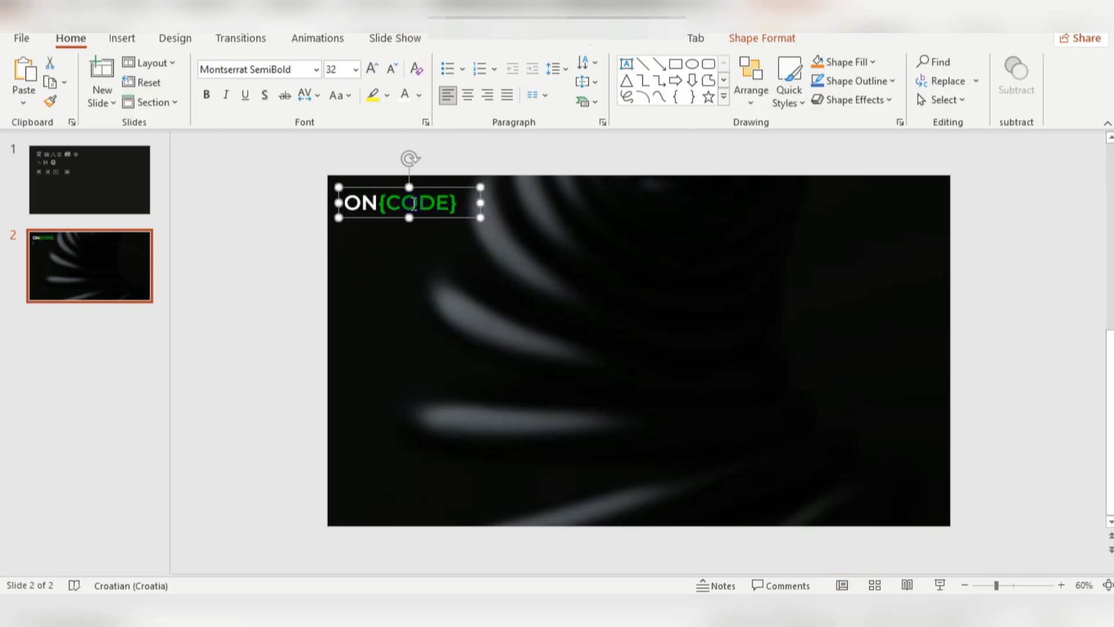
- Draw a new empty text box in the middle of the slide
{"action": "left_click", "coordinate": [122, 38]}
{"action": "left_click", "coordinate": [708, 87]}
{"action": "left_click_drag", "start_coordinate": [550, 273], "coordinate": [808, 293]}
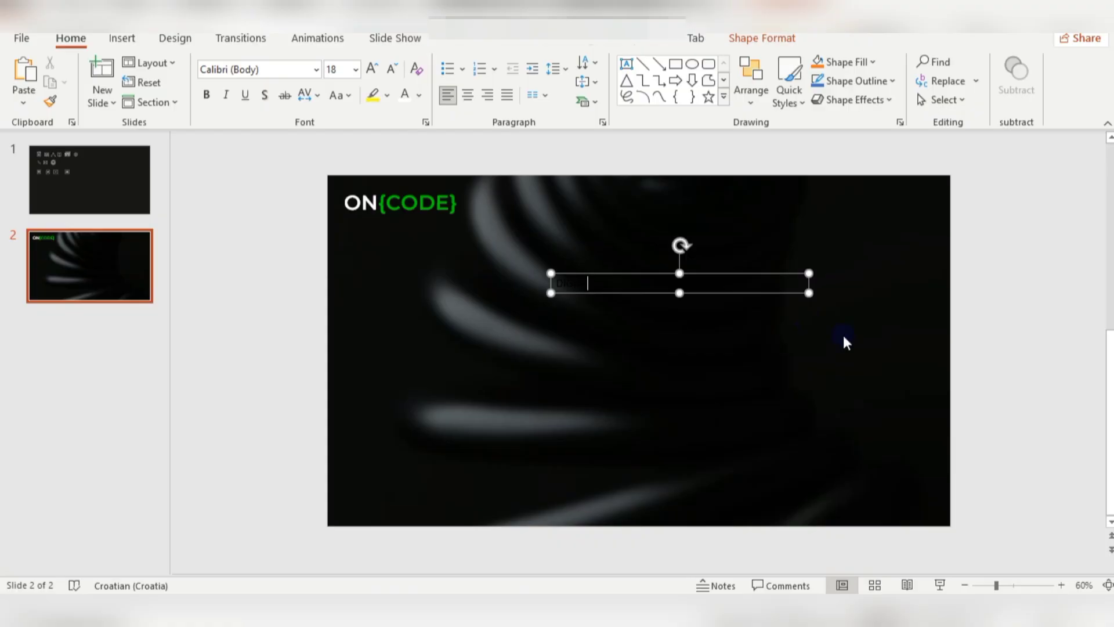
- Type the DIGITAL SUITS tagline at the slide's left edge in grey Montserrat
{"action": "left_click_drag", "start_coordinate": [691, 295], "coordinate": [362, 341]}
{"action": "type", "text": "AL SU"}
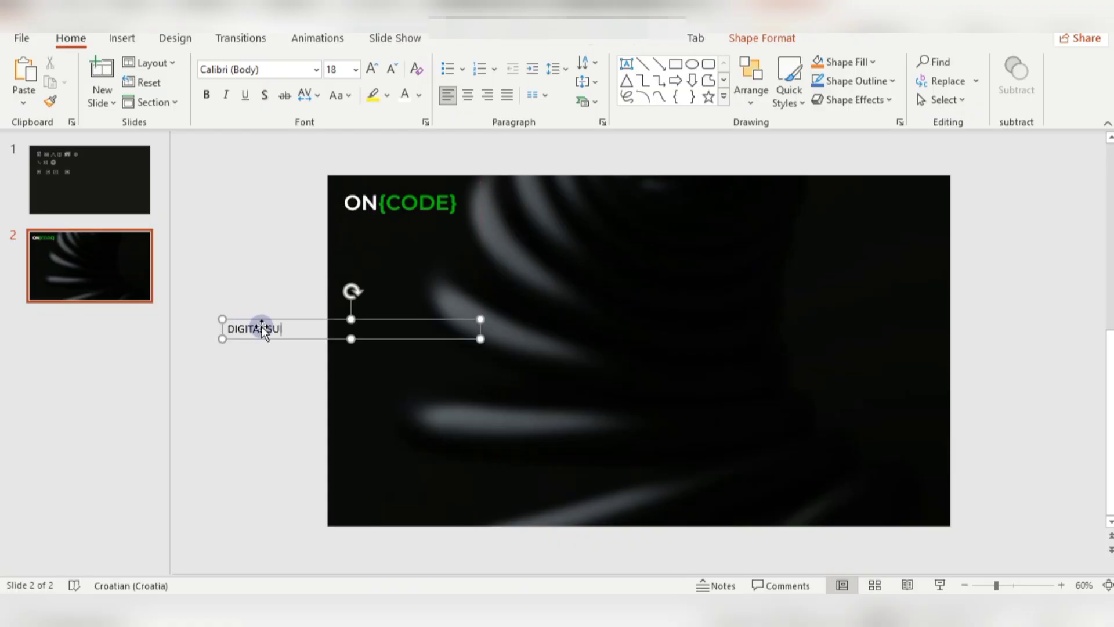
{"action": "type", "text": "ITS"}
{"action": "left_click_drag", "start_coordinate": [227, 329], "coordinate": [298, 329]}
{"action": "left_click", "coordinate": [315, 69]}
{"action": "left_click_drag", "start_coordinate": [435, 108], "coordinate": [436, 360]}
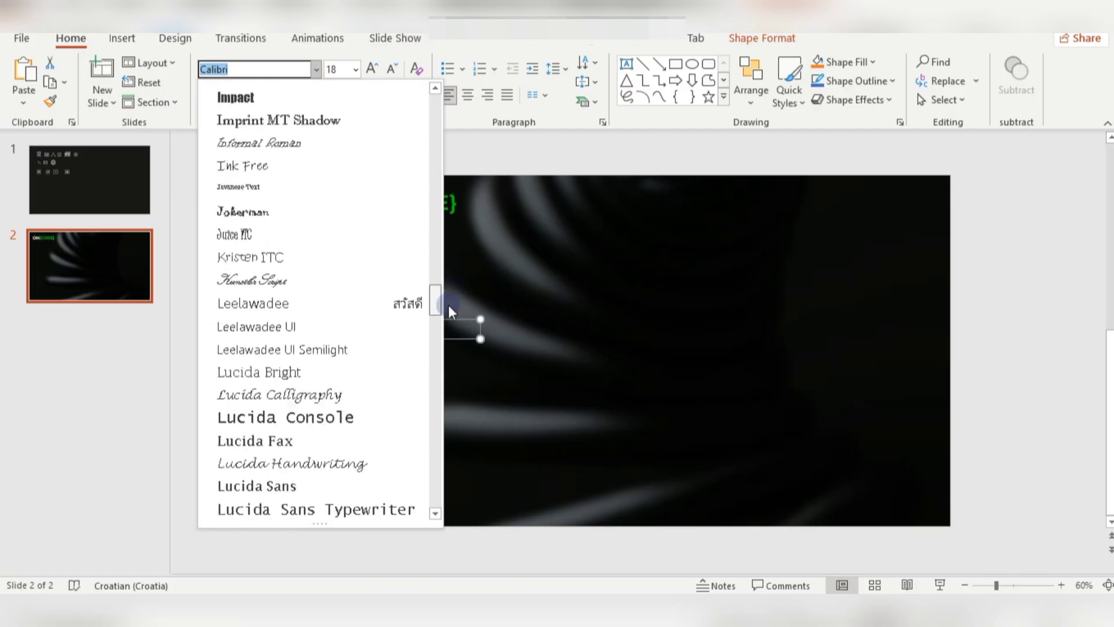
{"action": "left_click", "coordinate": [283, 343]}
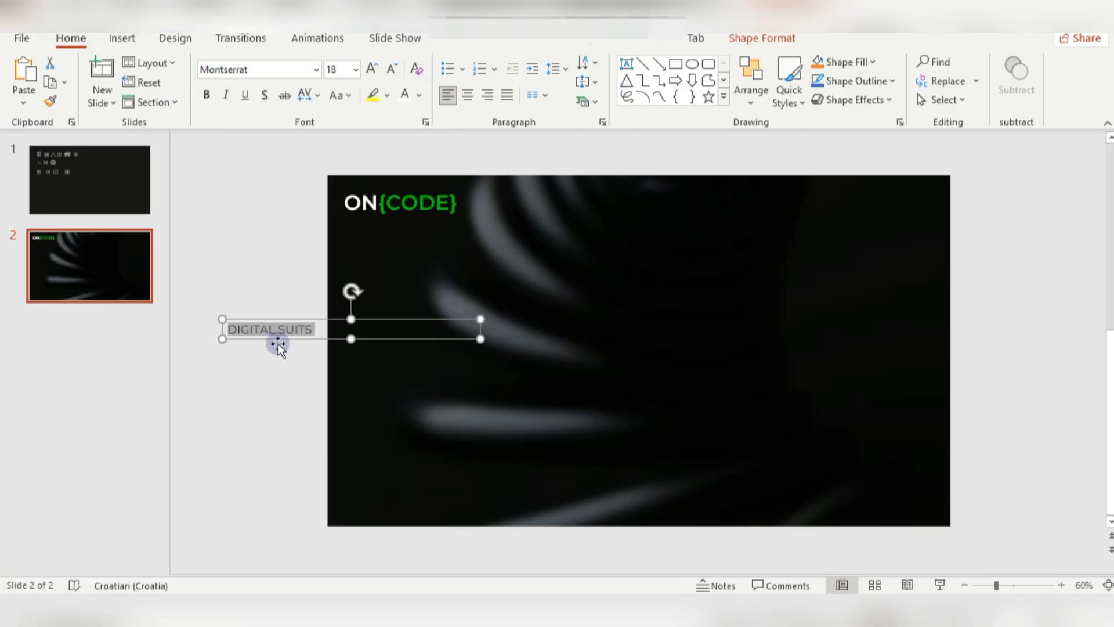
{"action": "left_click", "coordinate": [419, 95]}
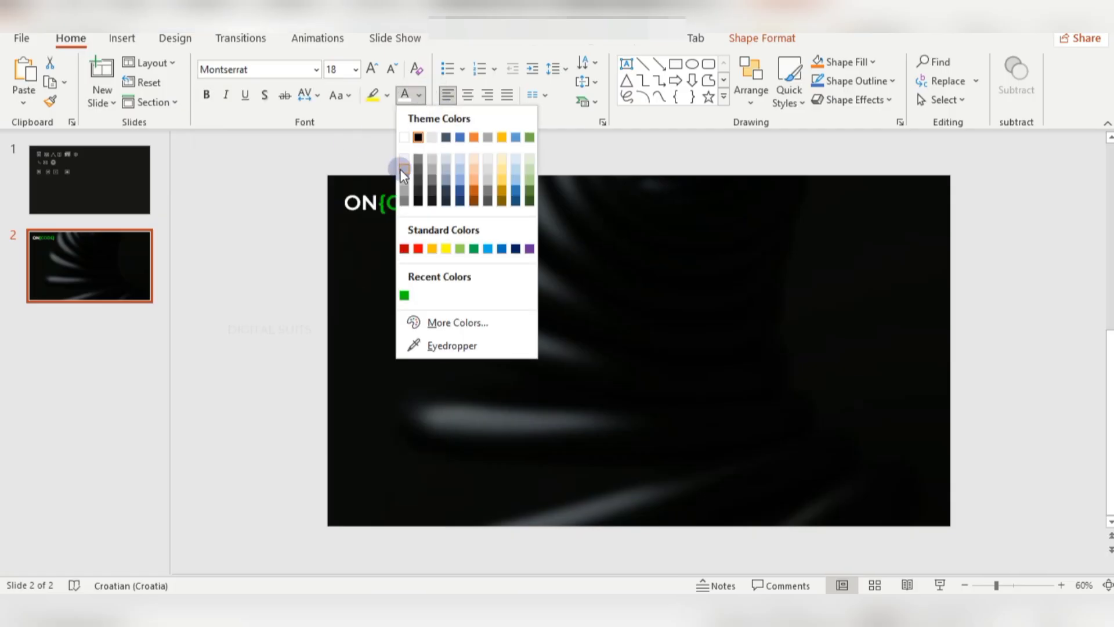
{"action": "left_click", "coordinate": [405, 200]}
- Give DIGITAL SUITS very loose letter spacing, size 16, and place it under the ON{CODE} logo
{"action": "left_click", "coordinate": [311, 95]}
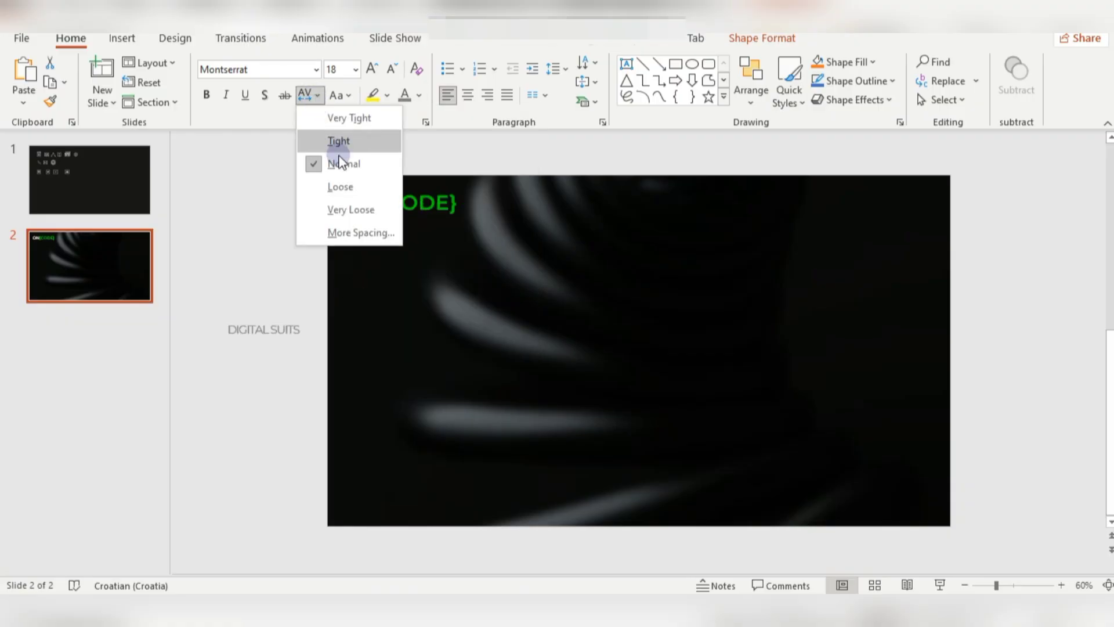
{"action": "left_click", "coordinate": [337, 214]}
{"action": "left_click", "coordinate": [393, 69]}
{"action": "left_click_drag", "start_coordinate": [297, 326], "coordinate": [414, 223]}
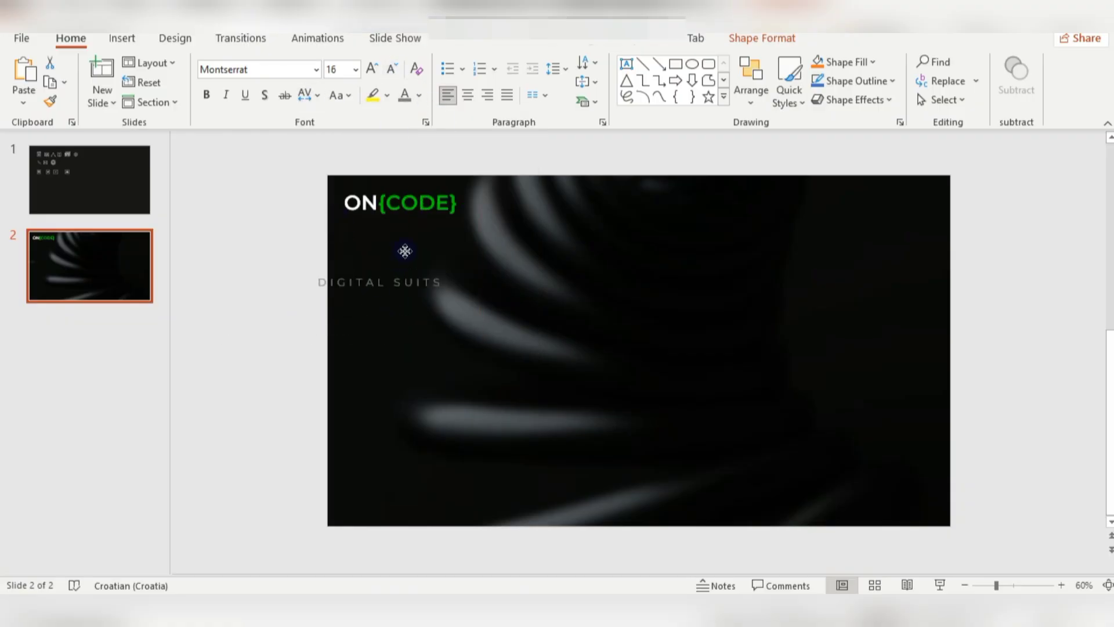
- Reduce the DIGITAL SUITS tagline to 14 pt and deselect it
{"action": "triple_click", "coordinate": [379, 225]}
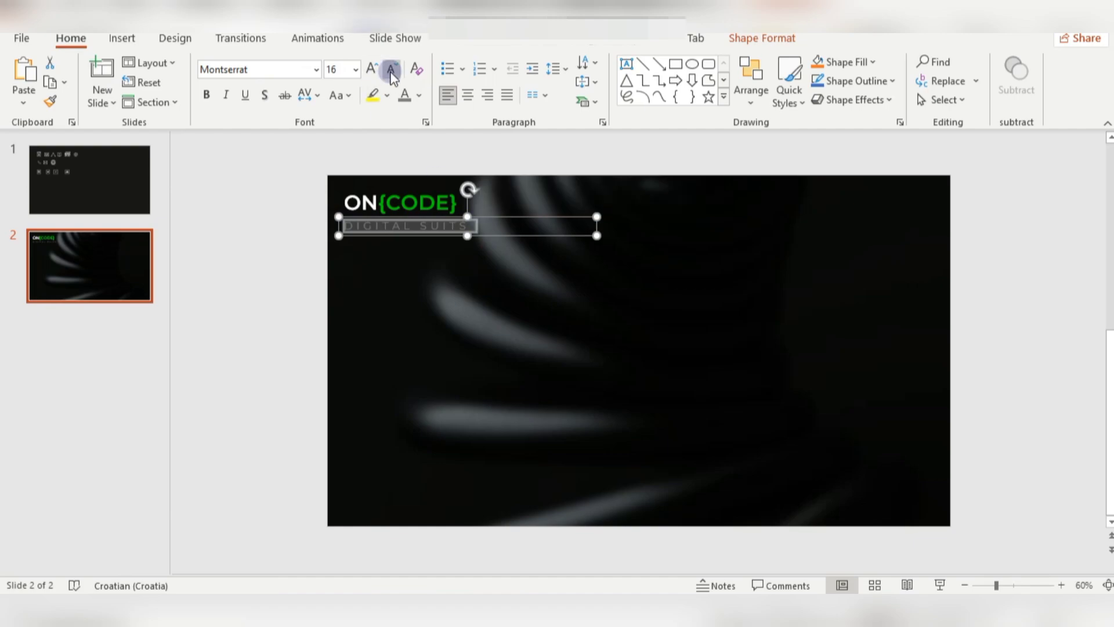
{"action": "left_click", "coordinate": [392, 70]}
{"action": "left_click", "coordinate": [377, 222]}
{"action": "left_click", "coordinate": [267, 230]}
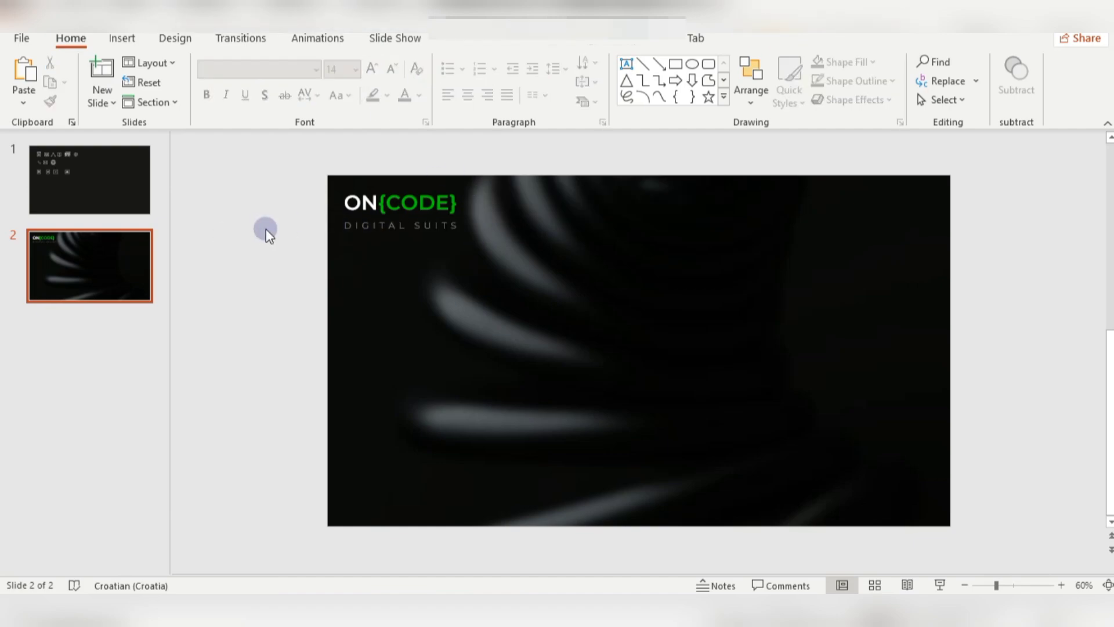
{"action": "left_click", "coordinate": [122, 40]}
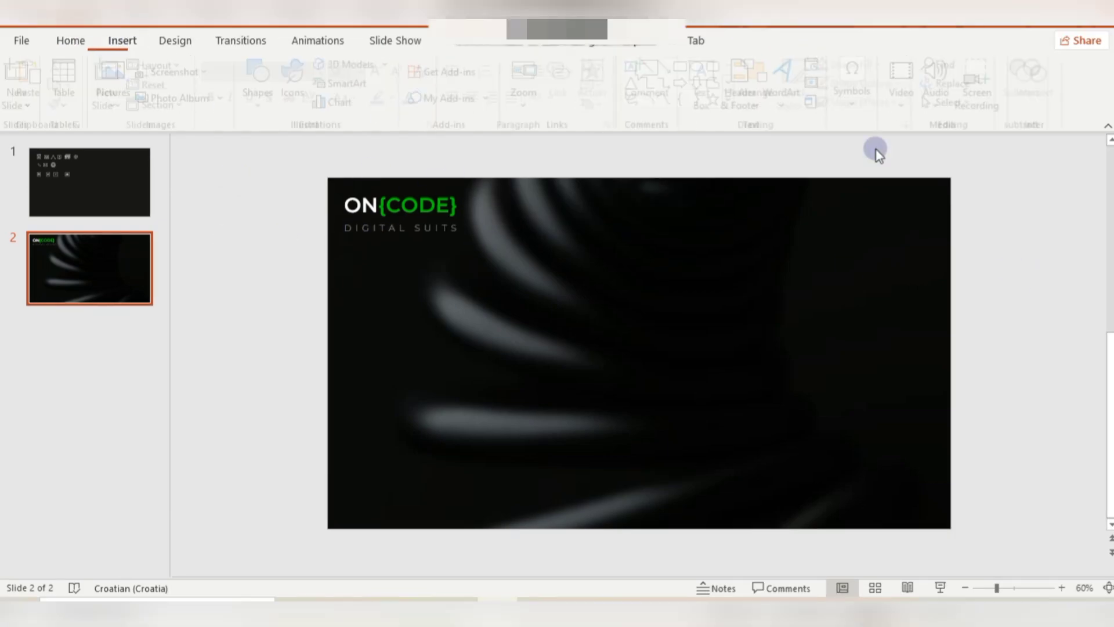
- Add a WHERE? text box across the slide's middle in Montserrat SemiBold 60
{"action": "left_click", "coordinate": [709, 81]}
{"action": "left_click_drag", "start_coordinate": [455, 301], "coordinate": [763, 424]}
{"action": "type", "text": "WHERE"}
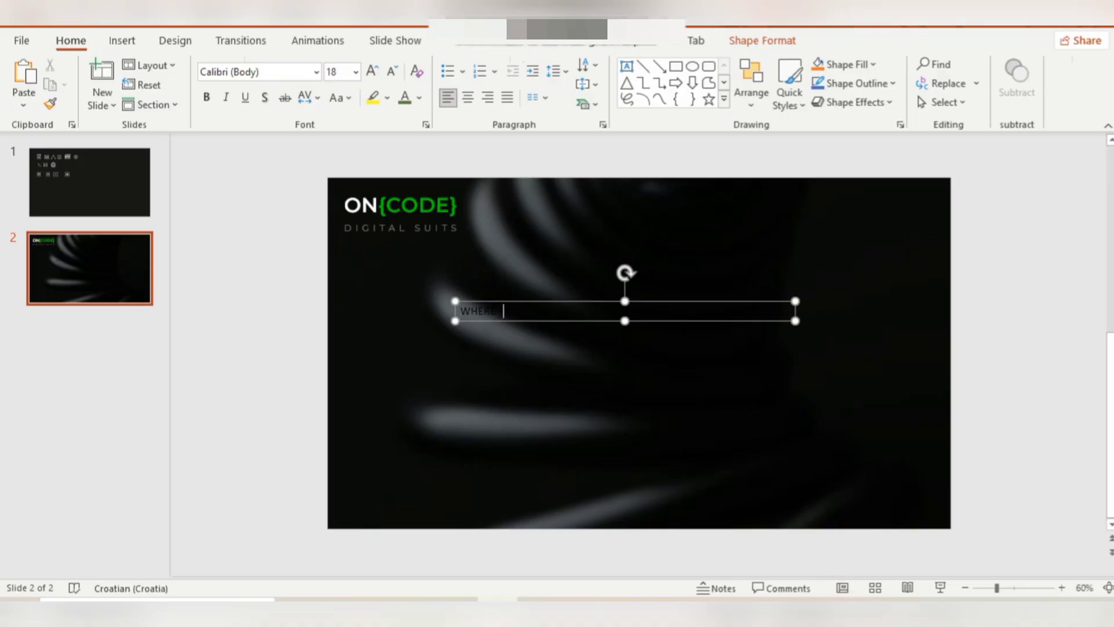
{"action": "key", "text": "BackSpace"}
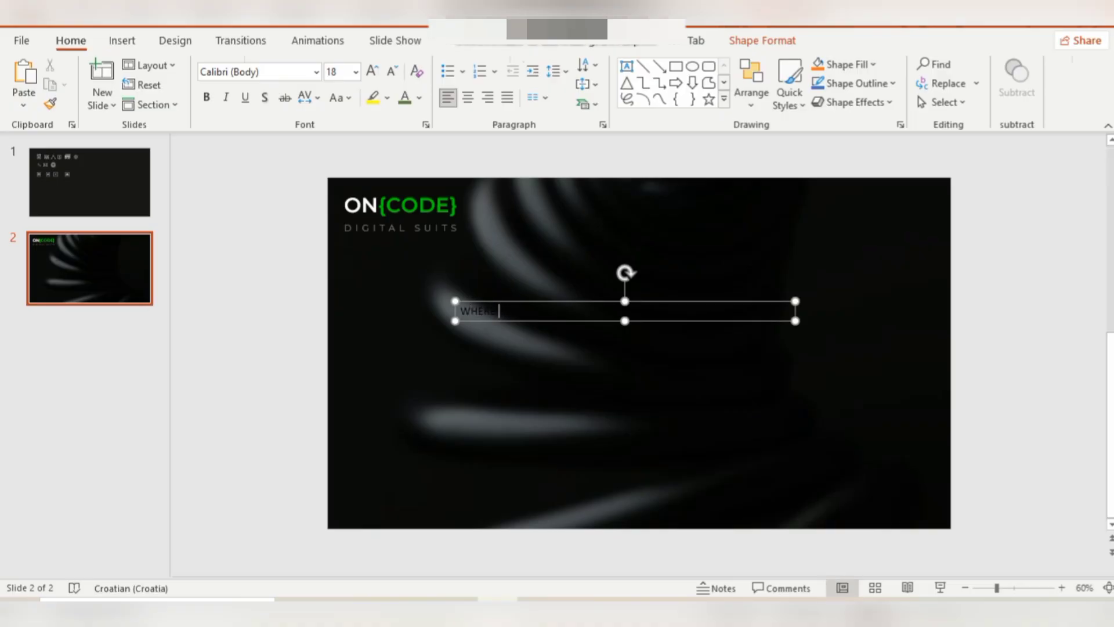
{"action": "type", "text": "E"}
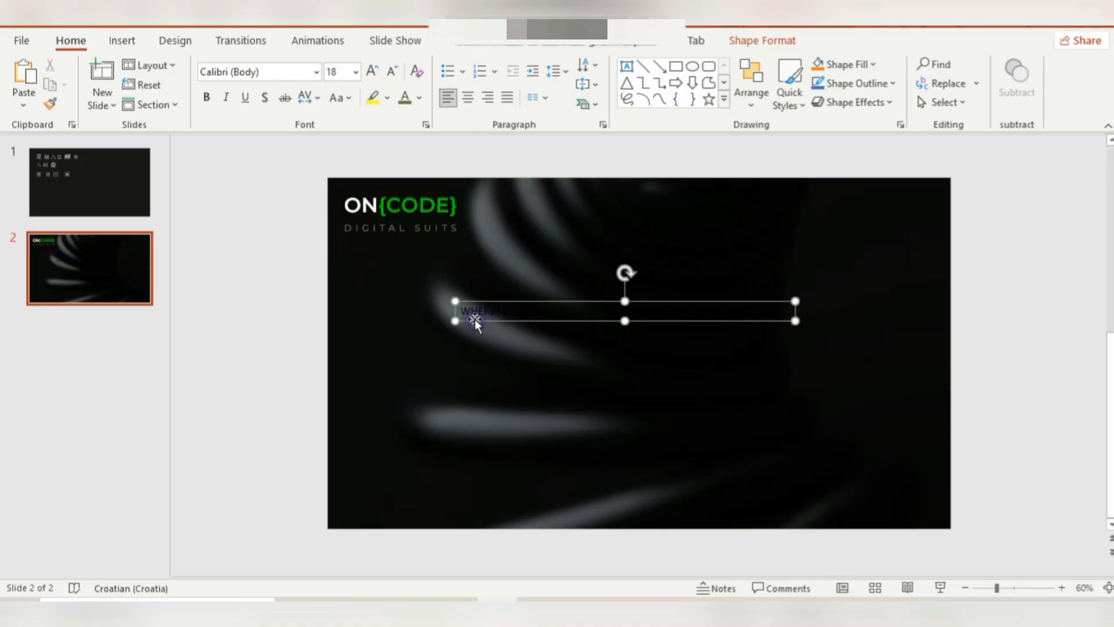
{"action": "double_click", "coordinate": [474, 318]}
{"action": "left_click", "coordinate": [316, 71]}
{"action": "left_click", "coordinate": [328, 181]}
{"action": "left_click", "coordinate": [370, 70]}
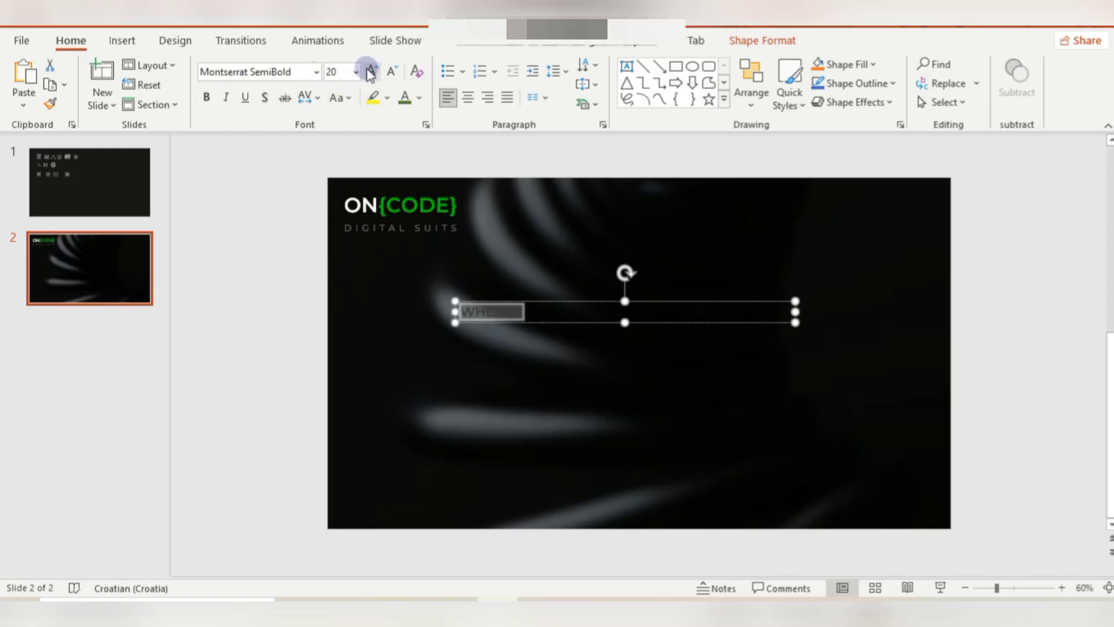
{"action": "left_click", "coordinate": [370, 71]}
{"action": "left_click", "coordinate": [370, 70]}
{"action": "left_click", "coordinate": [371, 71]}
{"action": "left_click", "coordinate": [370, 70]}
{"action": "left_click", "coordinate": [371, 71]}
- Colour every letter of WHERE? with the recently used green
{"action": "left_click", "coordinate": [470, 326]}
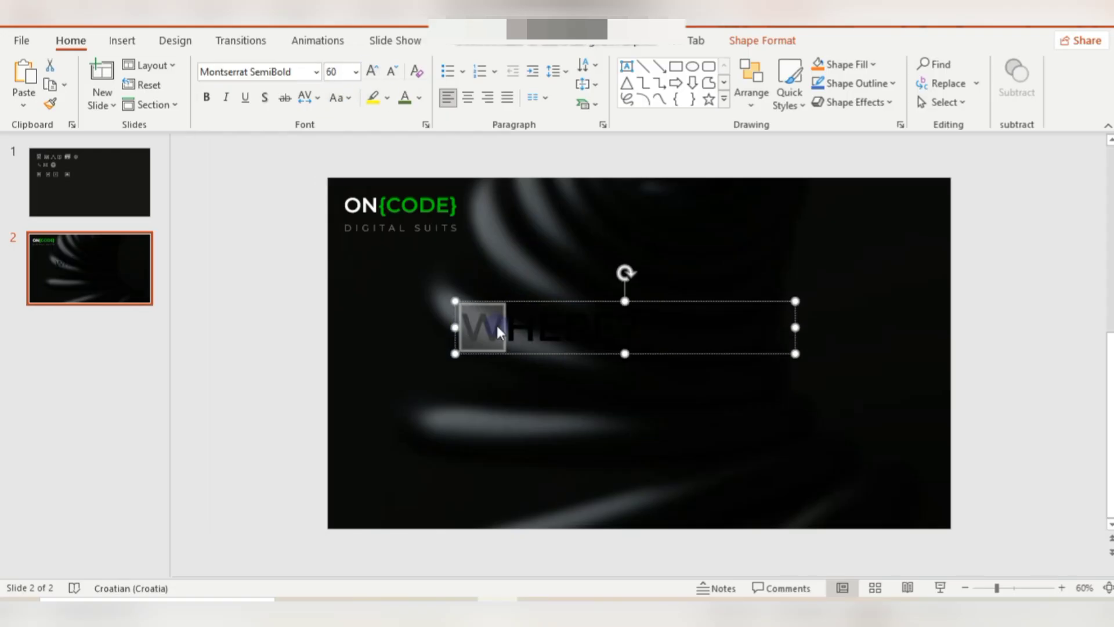
{"action": "left_click", "coordinate": [405, 97]}
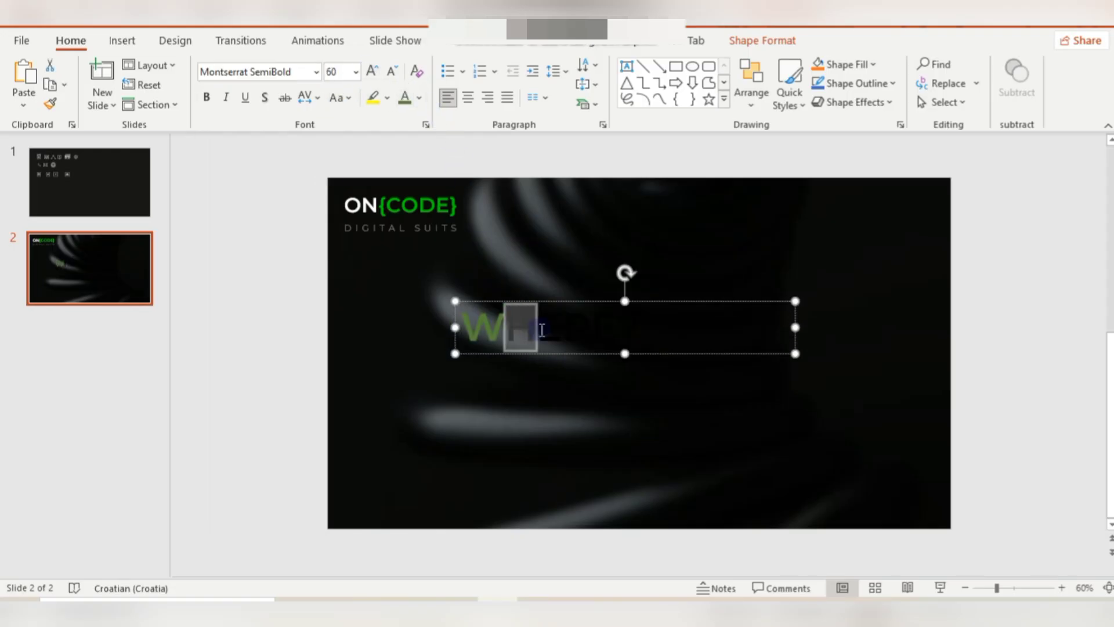
{"action": "left_click_drag", "start_coordinate": [512, 338], "coordinate": [626, 328]}
{"action": "left_click", "coordinate": [419, 97]}
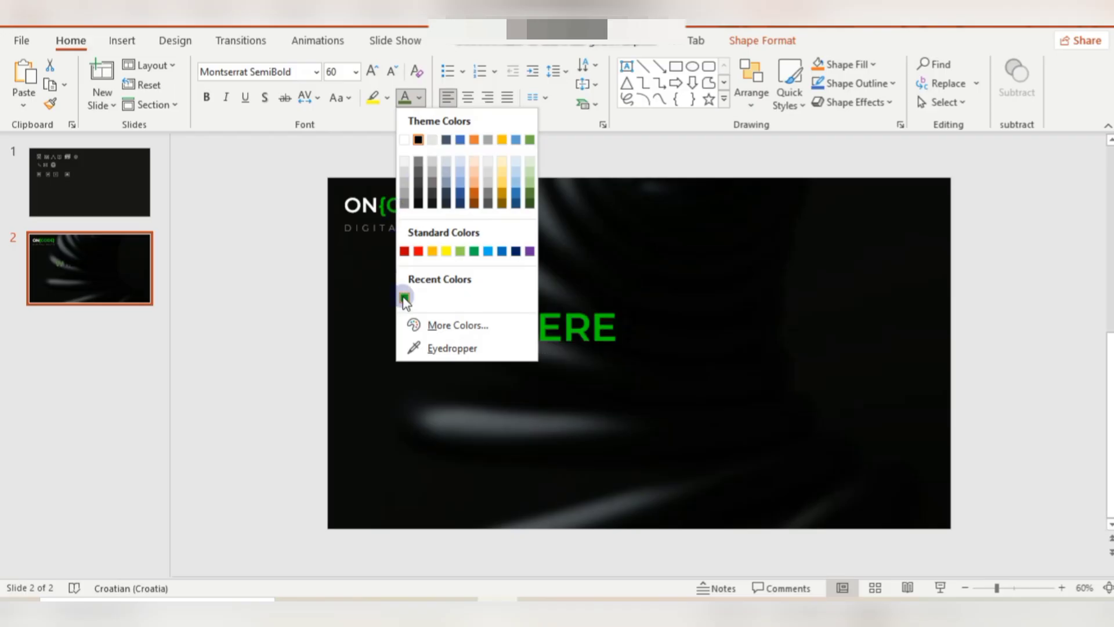
{"action": "left_click", "coordinate": [405, 298]}
{"action": "left_click", "coordinate": [694, 340]}
{"action": "left_click", "coordinate": [408, 98]}
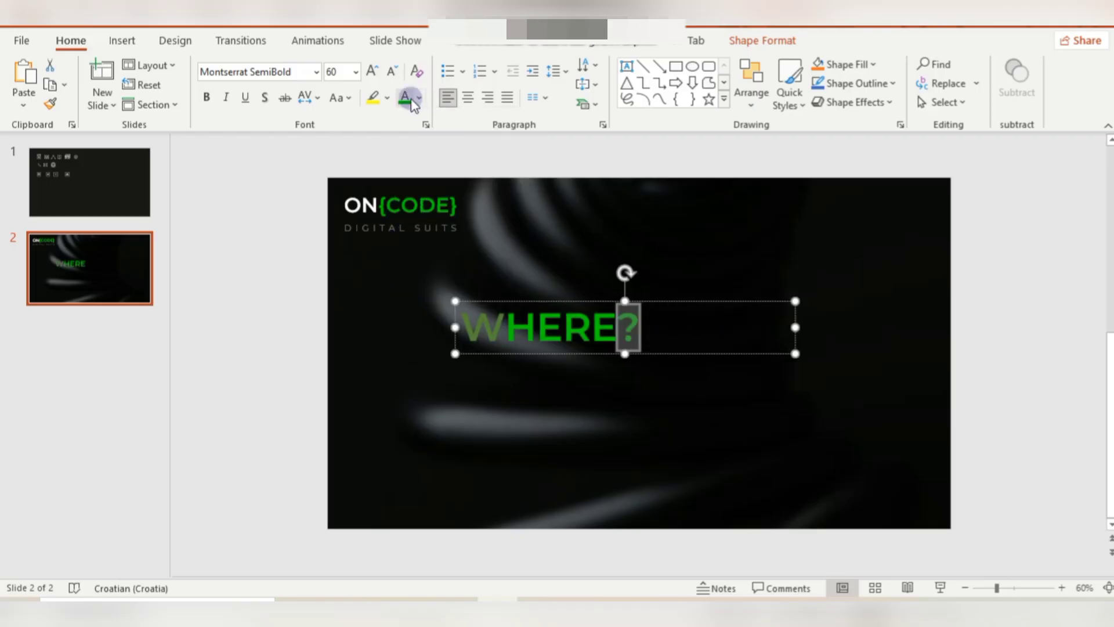
- Make WHERE? Montserrat ExtraBold 80 and move it up near the slide top
{"action": "left_click_drag", "start_coordinate": [461, 328], "coordinate": [653, 331]}
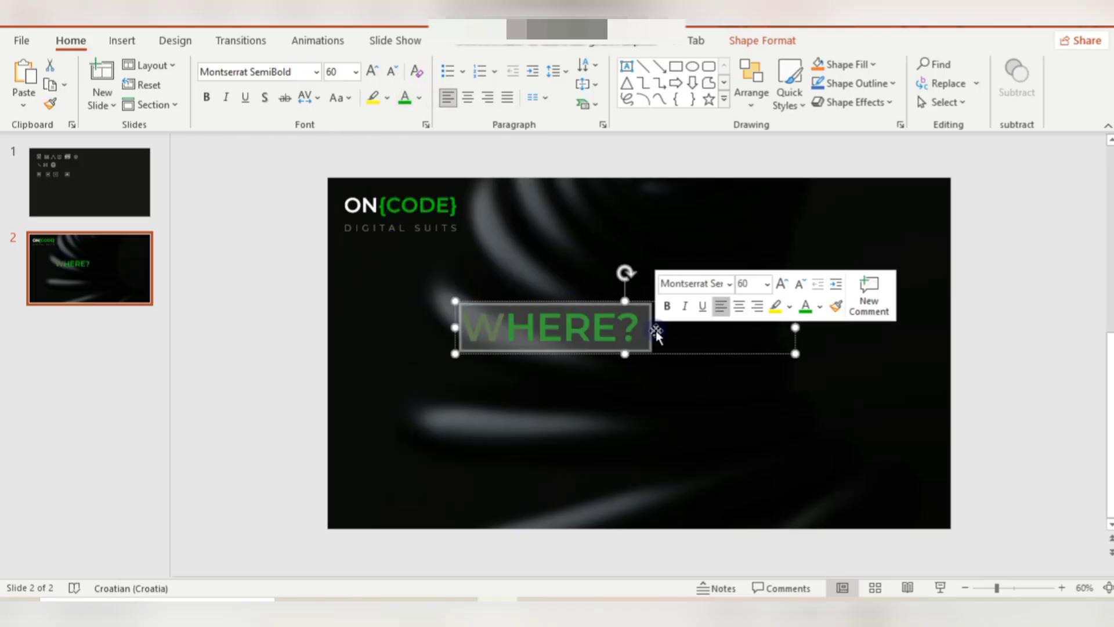
{"action": "left_click", "coordinate": [316, 71]}
{"action": "scroll", "coordinate": [435, 298], "scroll_direction": "down", "scroll_amount": 15}
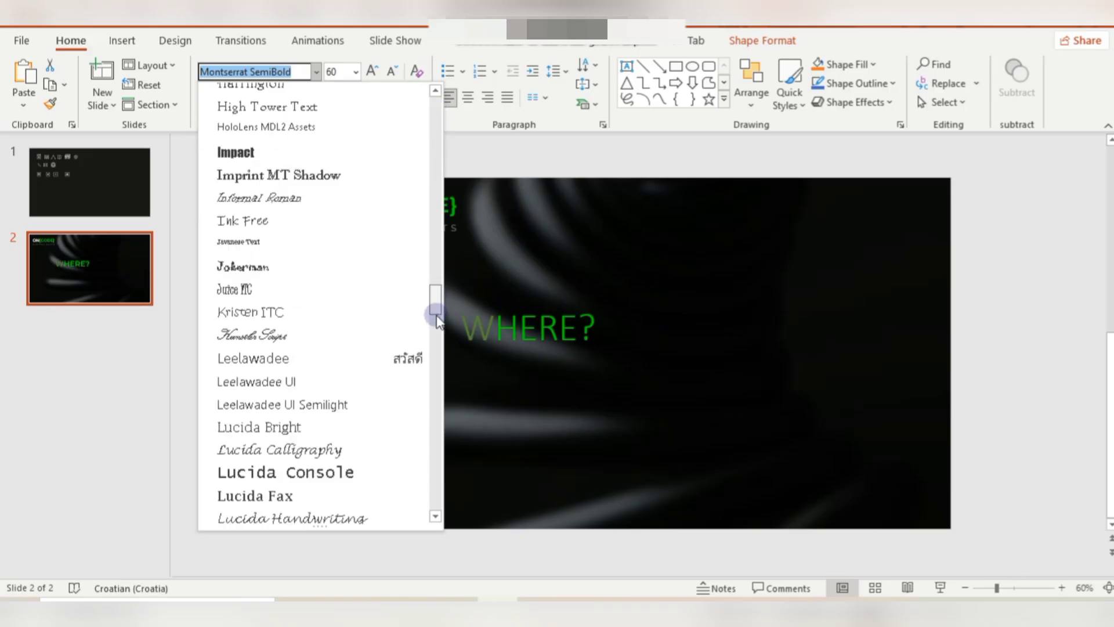
{"action": "scroll", "coordinate": [427, 367], "scroll_direction": "down", "scroll_amount": 10}
{"action": "scroll", "coordinate": [412, 355], "scroll_direction": "down", "scroll_amount": 2}
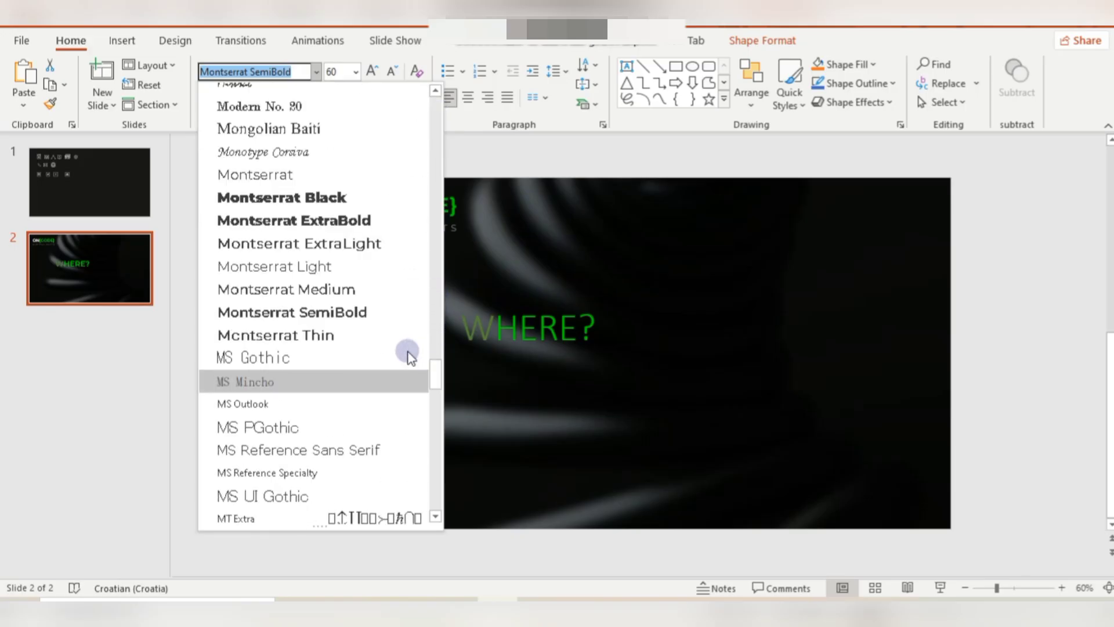
{"action": "left_click", "coordinate": [349, 219]}
{"action": "left_click", "coordinate": [373, 70]}
{"action": "left_click", "coordinate": [373, 71]}
{"action": "left_click", "coordinate": [373, 71]}
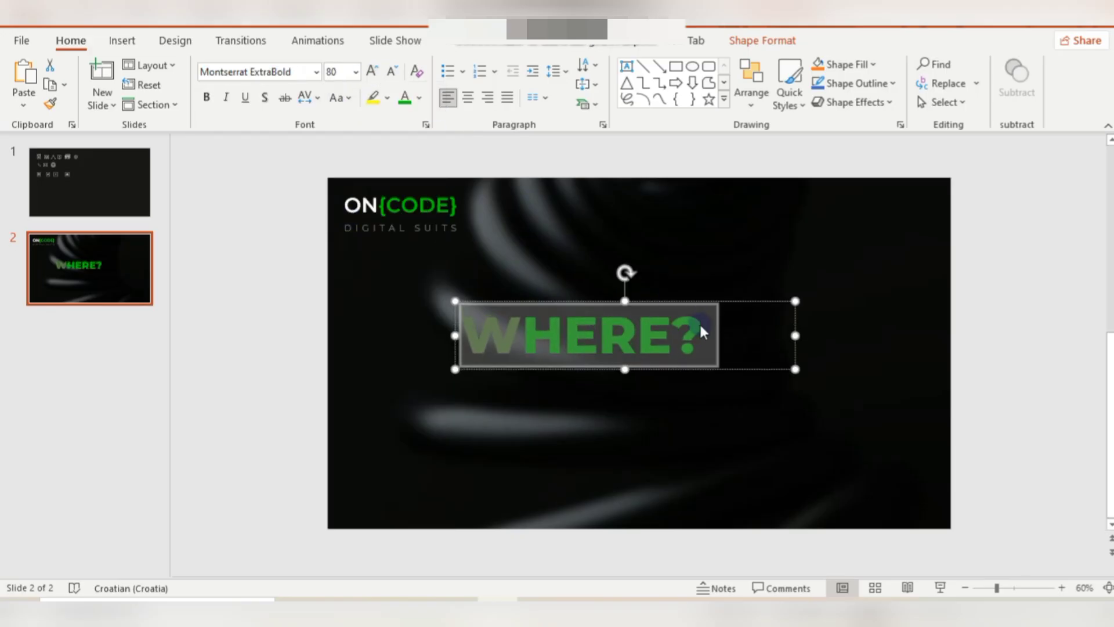
{"action": "left_click_drag", "start_coordinate": [679, 301], "coordinate": [700, 240]}
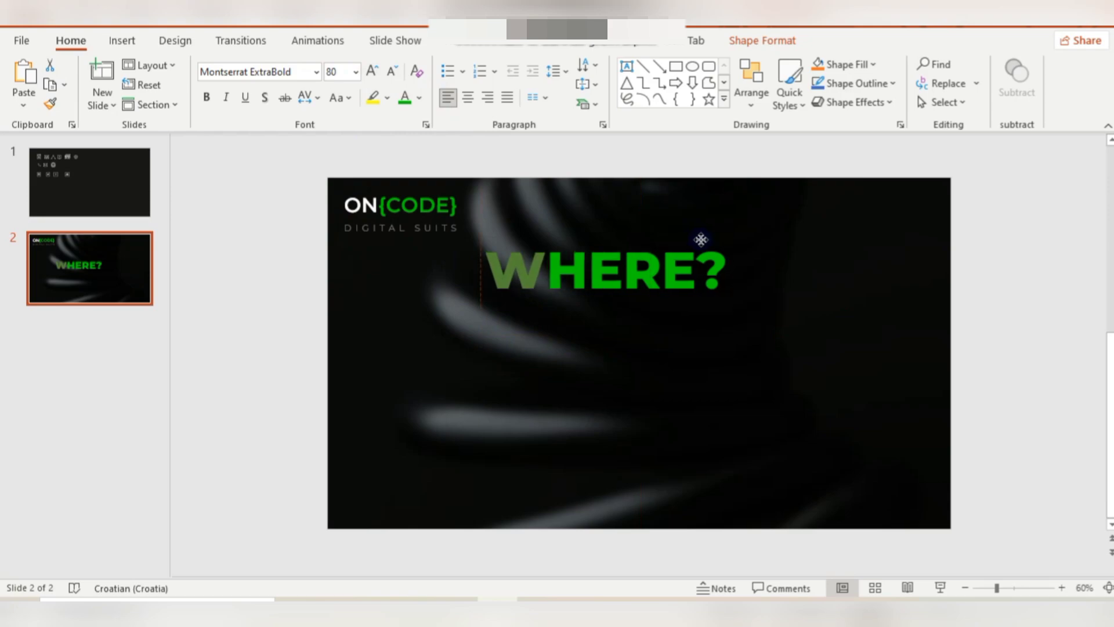
{"action": "left_click", "coordinate": [251, 314]}
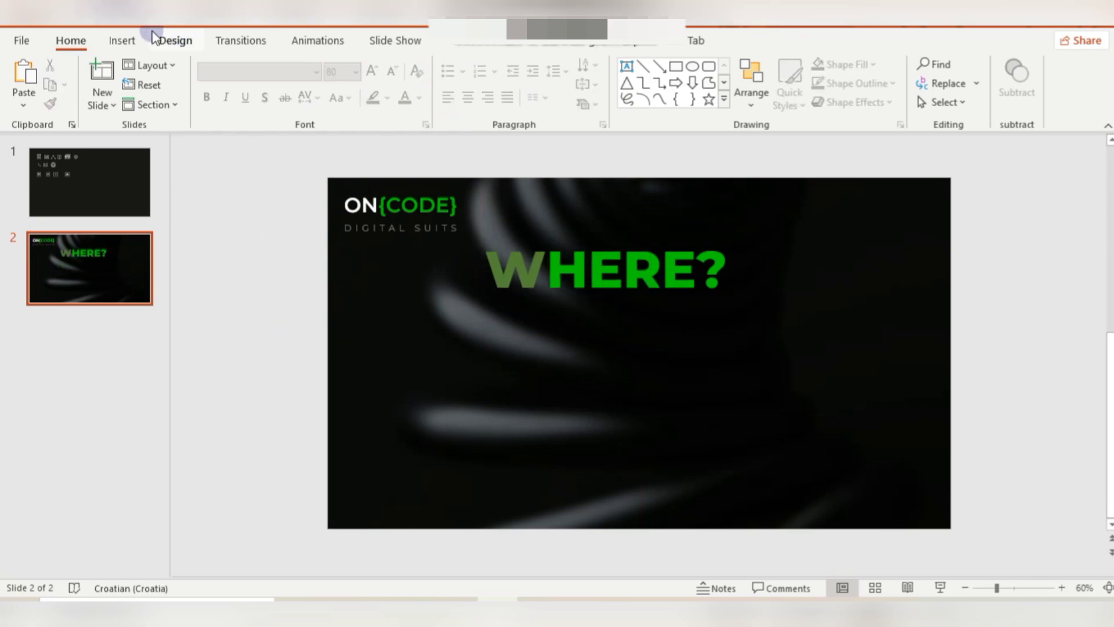
{"action": "left_click", "coordinate": [122, 40]}
- Add a text box with the subtitle text below the WHERE? headline
{"action": "left_click", "coordinate": [707, 81]}
{"action": "left_click_drag", "start_coordinate": [759, 429], "coordinate": [386, 400]}
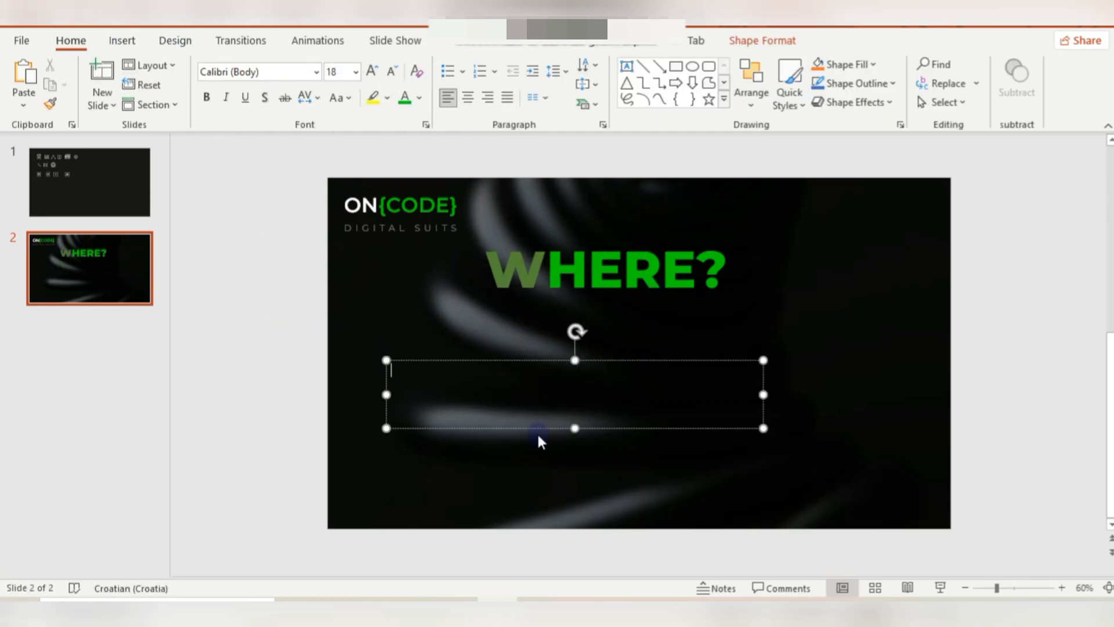
{"action": "type", "text": "Zagreb, Cro"}
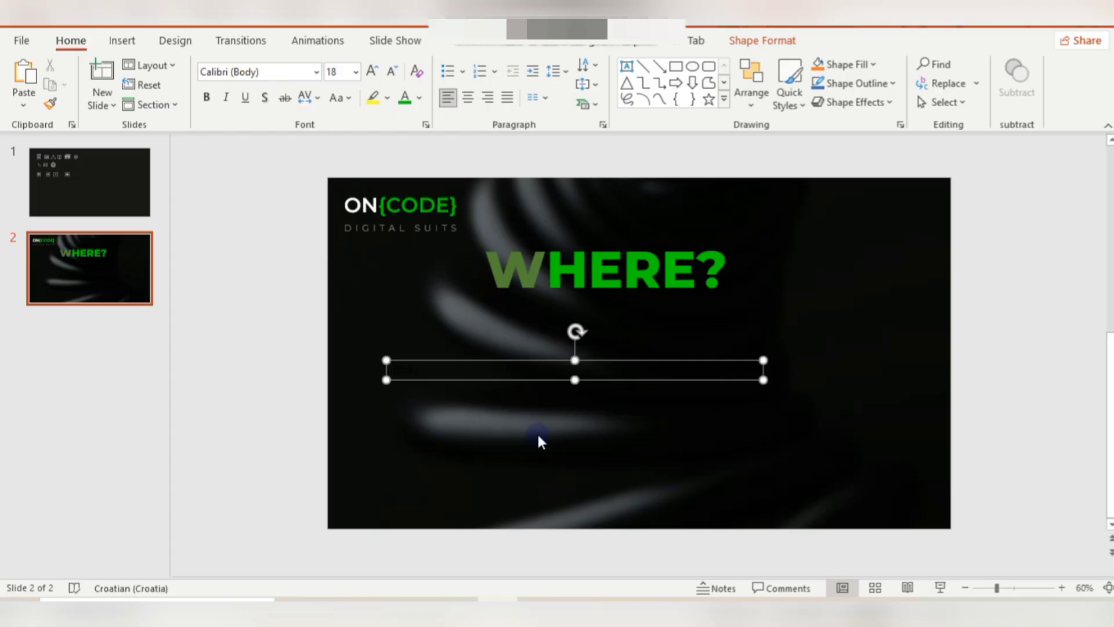
{"action": "type", "text": "atia, Eu"}
{"action": "type", "text": "rope and the world"}
{"action": "type", "text": "."}
{"action": "mouse_move", "coordinate": [541, 361]}
{"action": "left_mouse_down"}
{"action": "mouse_move", "coordinate": [288, 313]}
{"action": "mouse_move", "coordinate": [348, 316]}
{"action": "left_mouse_up"}
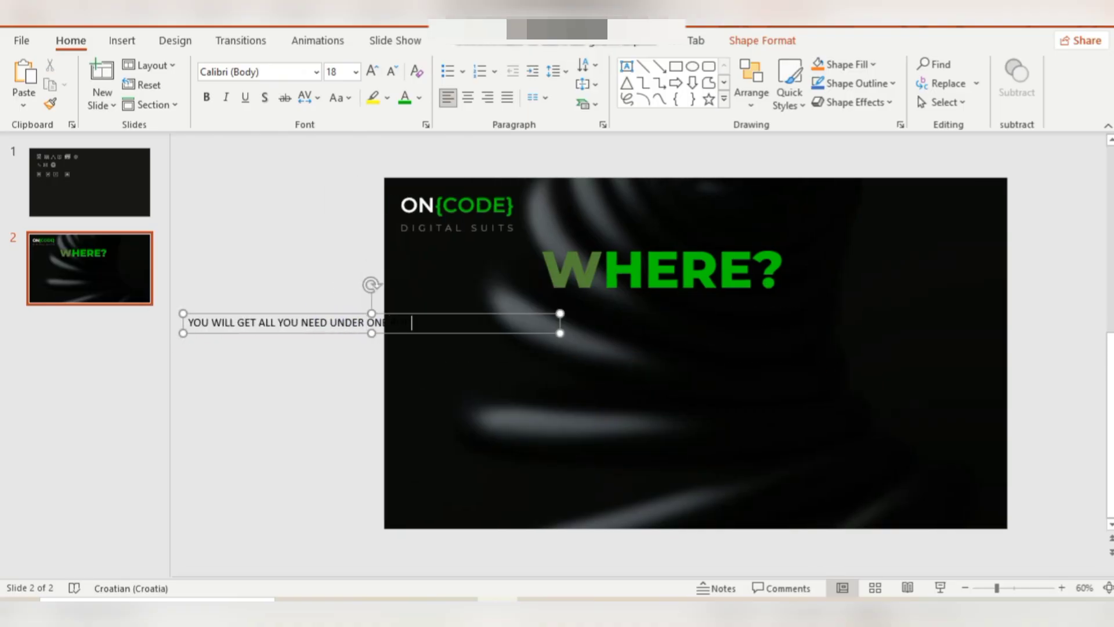
{"action": "left_click_drag", "start_coordinate": [217, 312], "coordinate": [504, 333]}
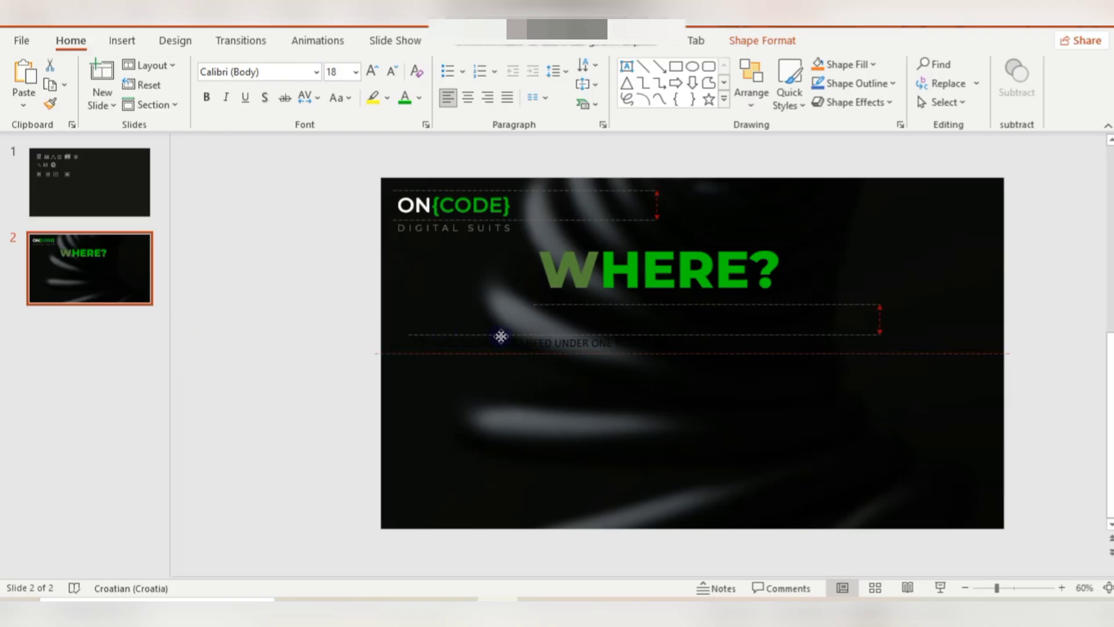
- Format the subtitle in white Montserrat SemiBold 20 and place it just under WHERE?
{"action": "left_click_drag", "start_coordinate": [430, 344], "coordinate": [655, 344]}
{"action": "left_click", "coordinate": [316, 71]}
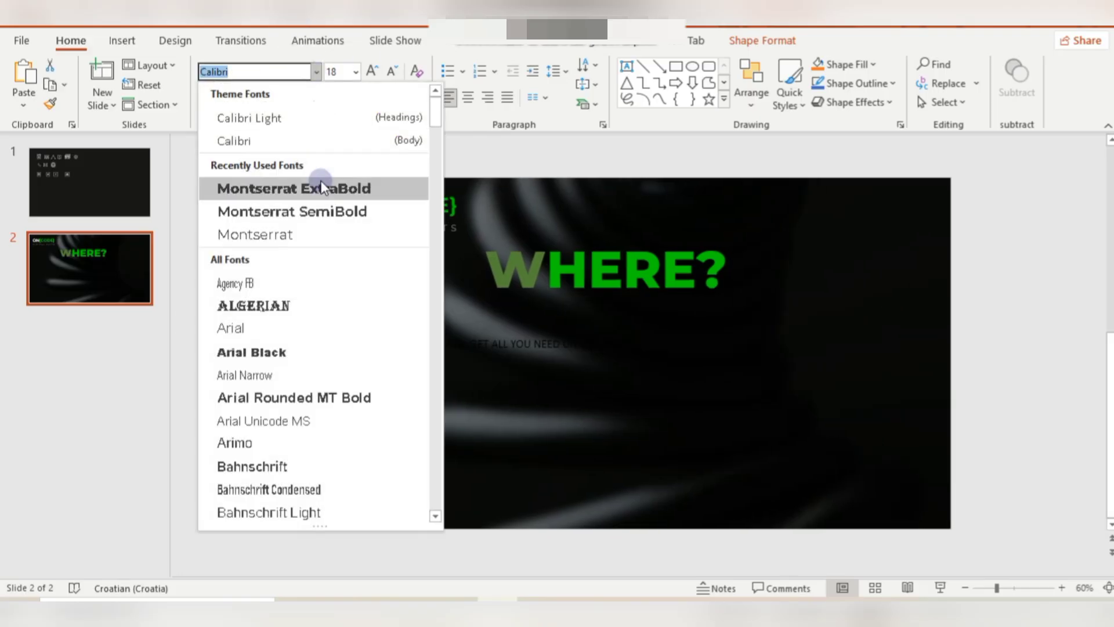
{"action": "left_click", "coordinate": [325, 209]}
{"action": "left_click", "coordinate": [419, 97]}
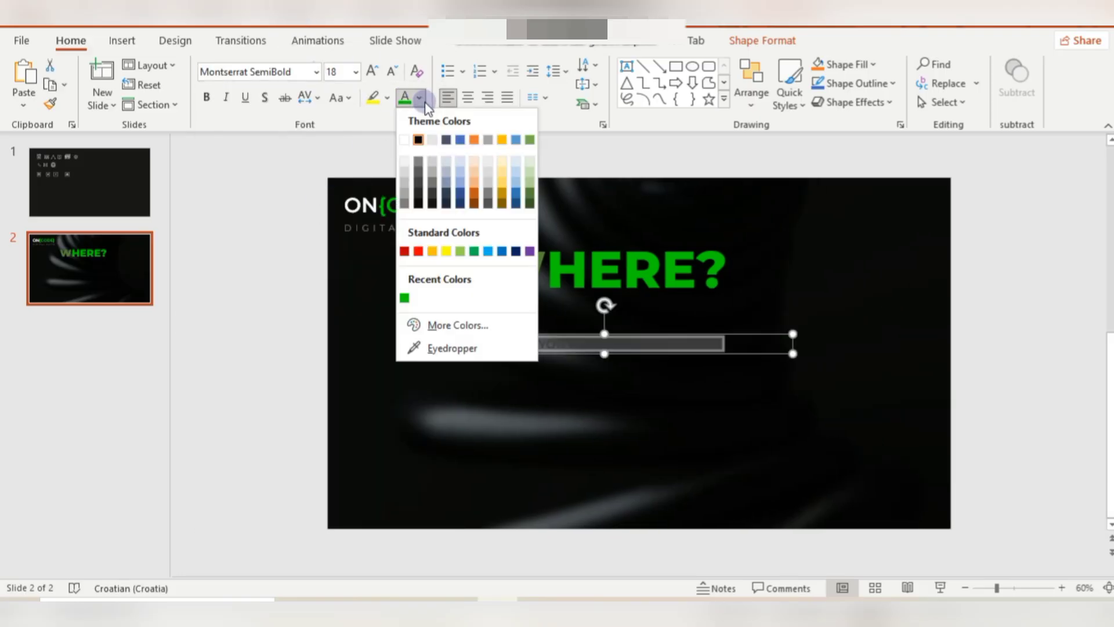
{"action": "left_click", "coordinate": [405, 140]}
{"action": "left_click", "coordinate": [372, 71]}
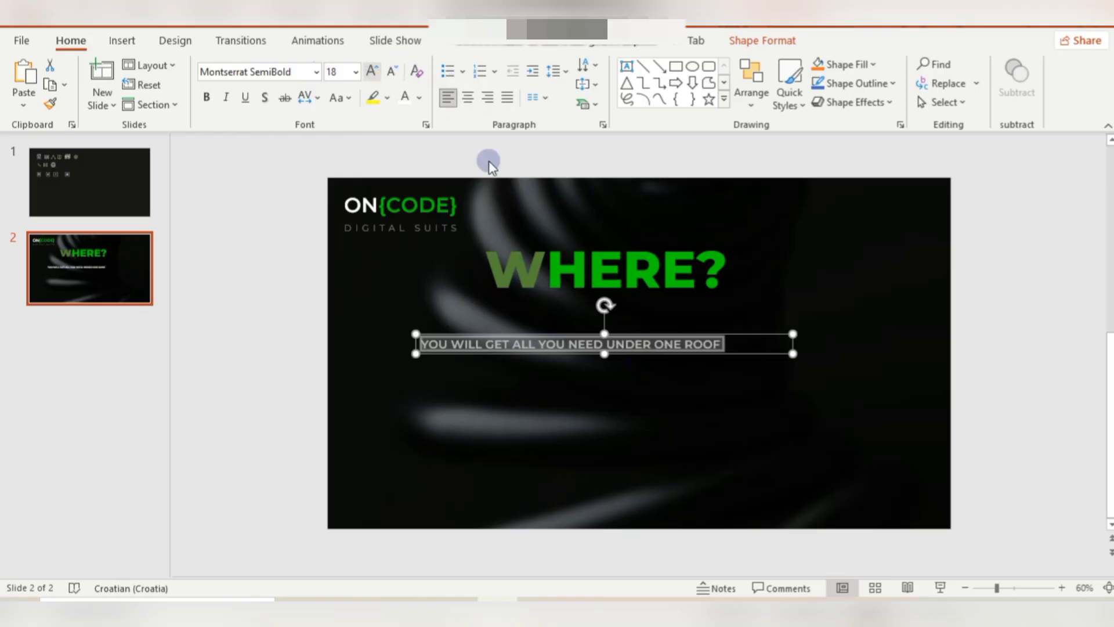
{"action": "left_click_drag", "start_coordinate": [639, 336], "coordinate": [651, 291]}
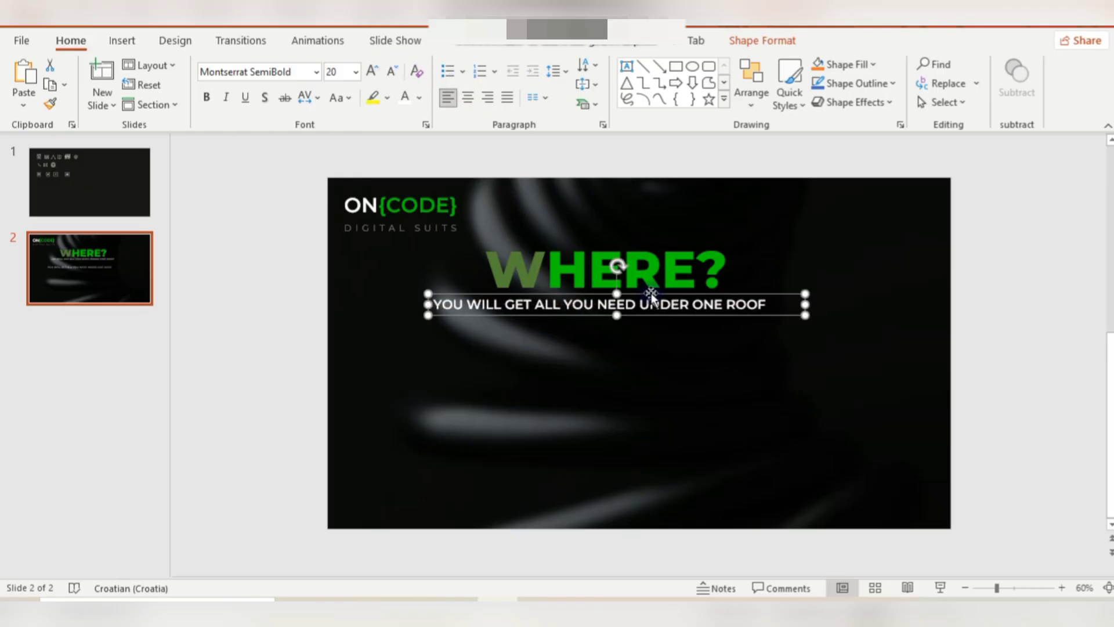
- Centre-align the headline and subtitle text and centre both boxes on each other
{"action": "left_click", "coordinate": [582, 297]}
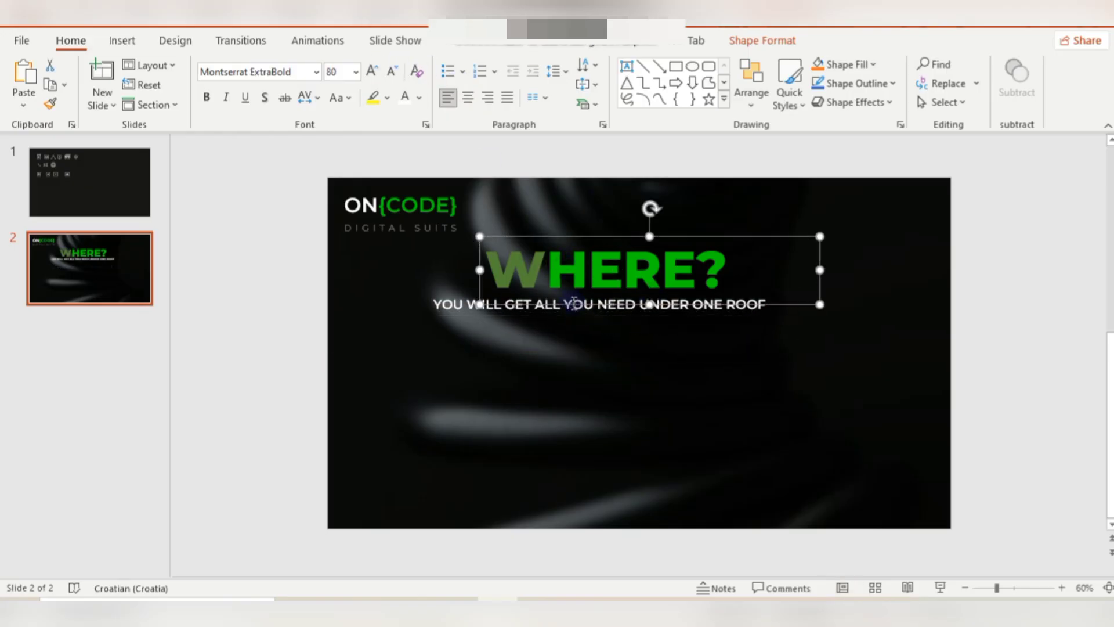
{"action": "left_click", "coordinate": [452, 304], "text": "shift"}
{"action": "left_click", "coordinate": [467, 97]}
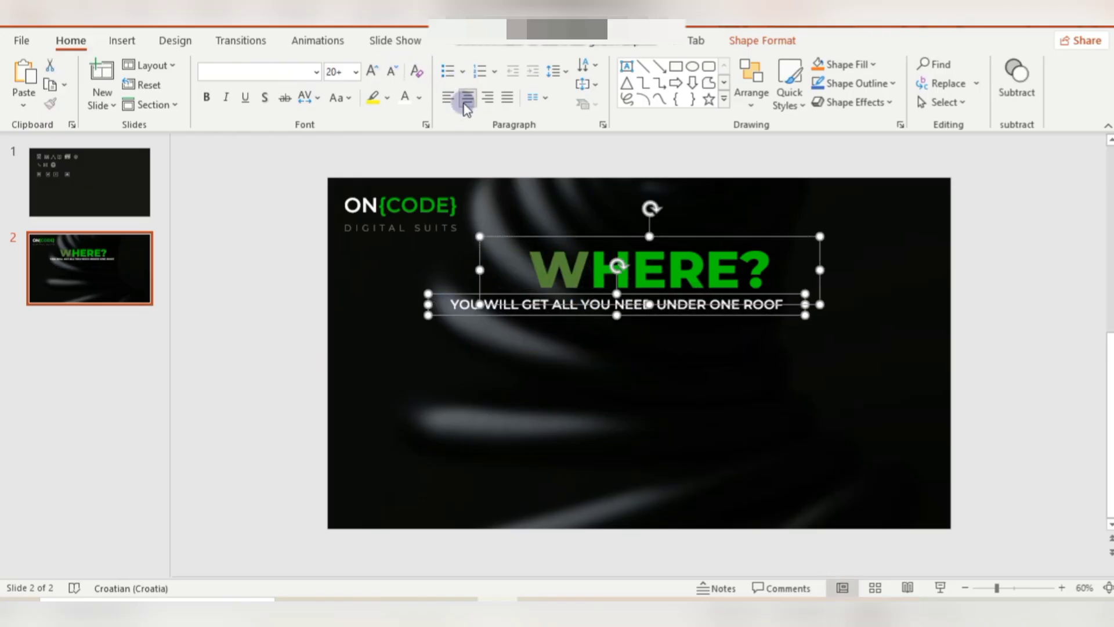
{"action": "left_click", "coordinate": [592, 302]}
{"action": "left_click", "coordinate": [668, 249]}
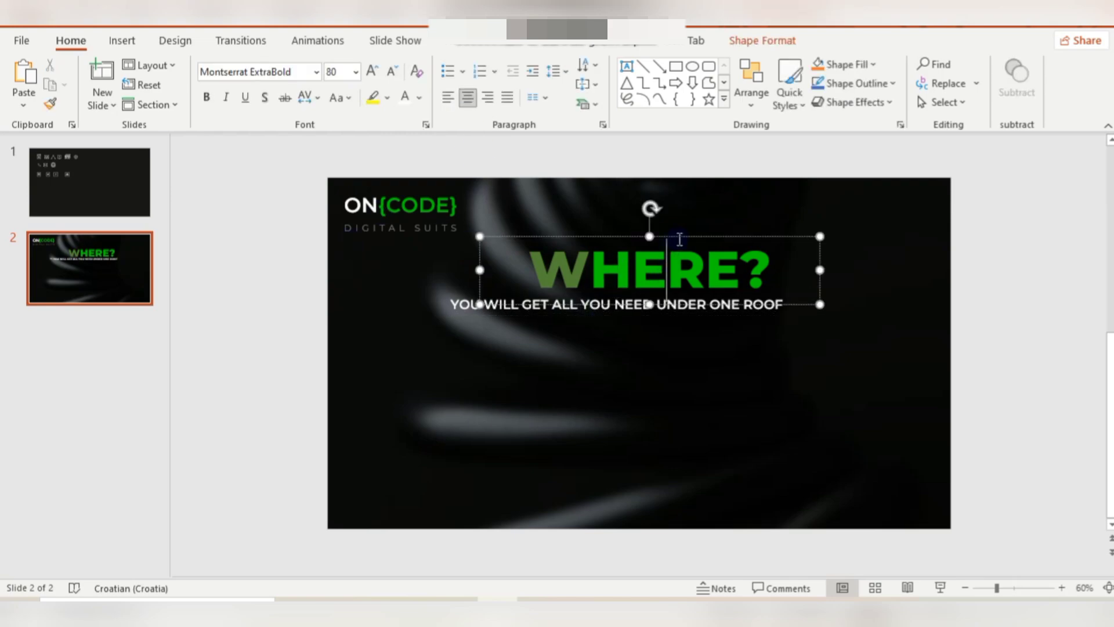
{"action": "left_click_drag", "start_coordinate": [685, 239], "coordinate": [659, 234]}
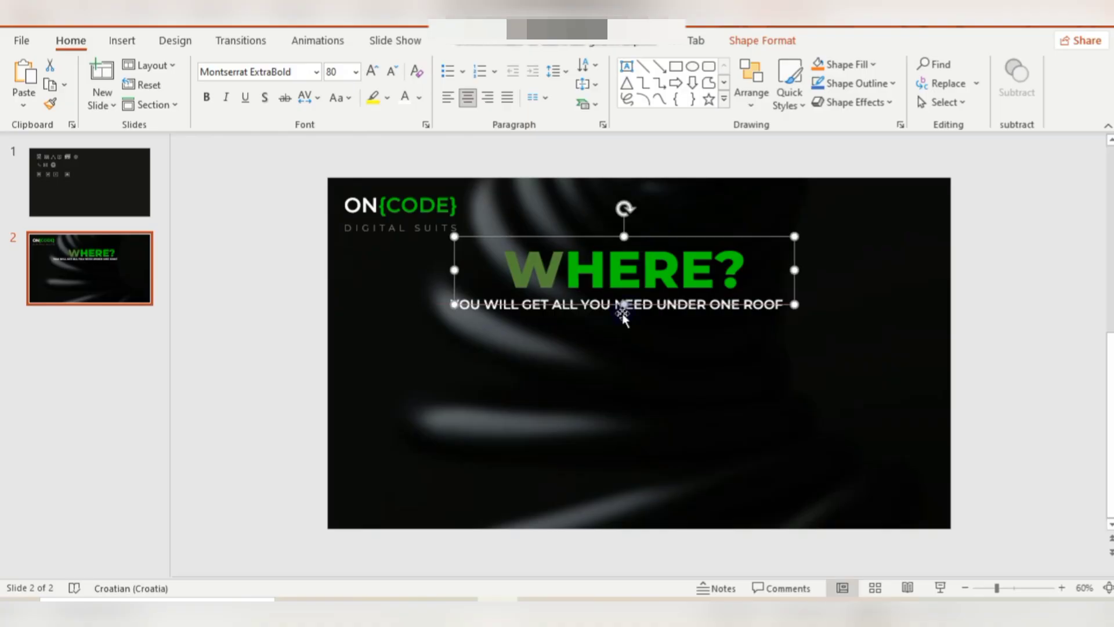
{"action": "left_click_drag", "start_coordinate": [506, 292], "coordinate": [503, 293]}
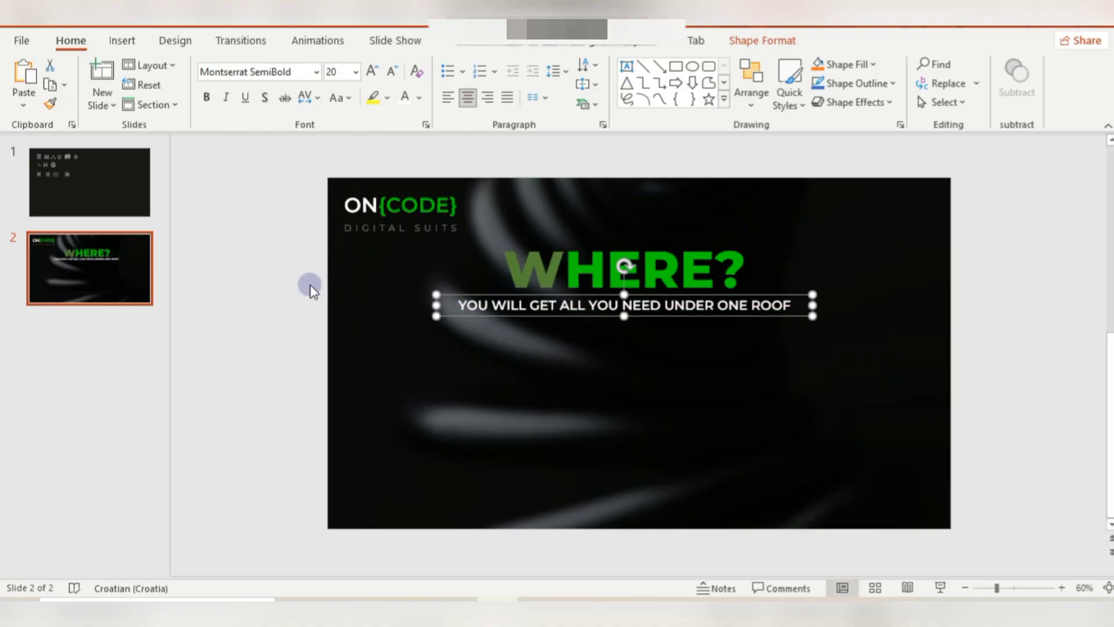
- Bring the four social media icons from slide 1 onto slide 2's top-right area
{"action": "left_click", "coordinate": [69, 186]}
{"action": "left_click", "coordinate": [378, 312]}
{"action": "left_click", "coordinate": [423, 311], "text": "shift"}
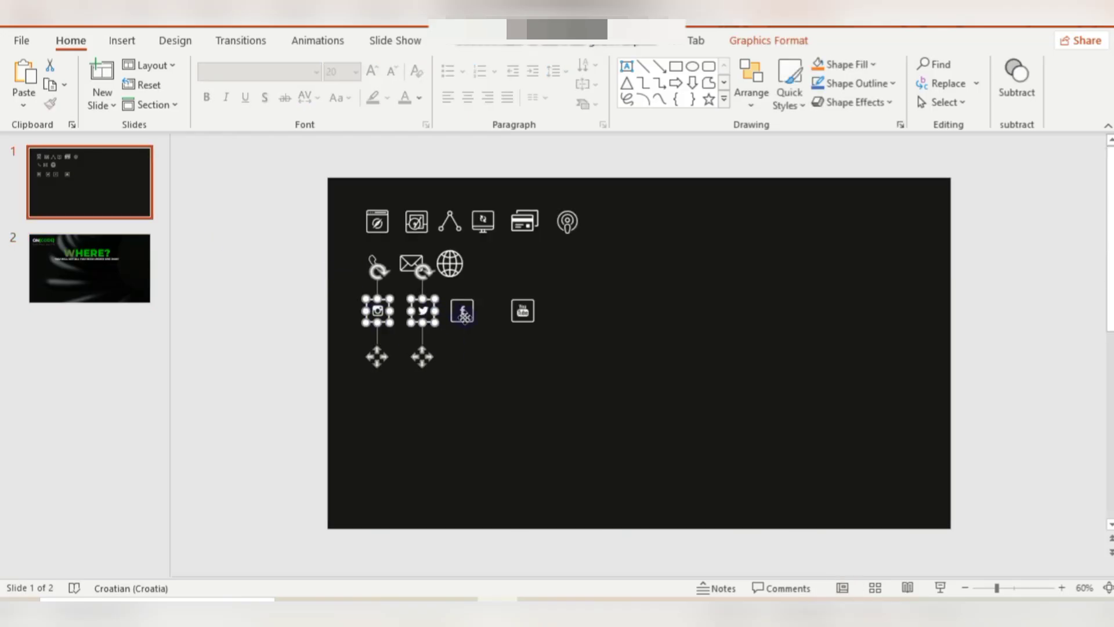
{"action": "left_click", "coordinate": [462, 311], "text": "shift"}
{"action": "left_click", "coordinate": [523, 311], "text": "shift"}
{"action": "left_click", "coordinate": [90, 268]}
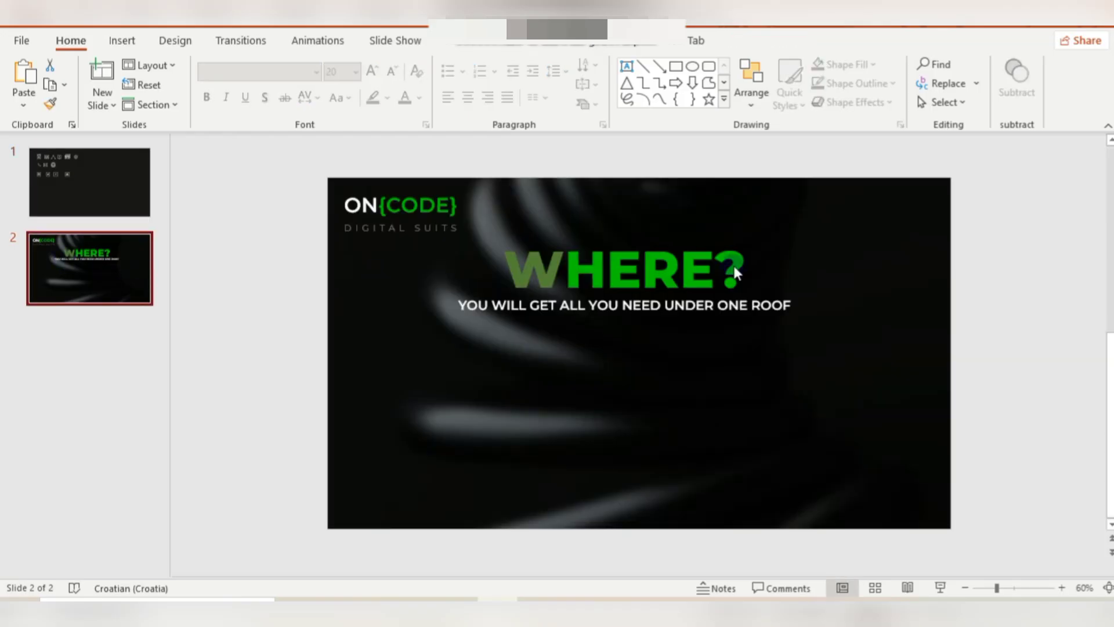
{"action": "key", "text": "ctrl+v"}
{"action": "left_click_drag", "start_coordinate": [527, 358], "coordinate": [872, 260]}
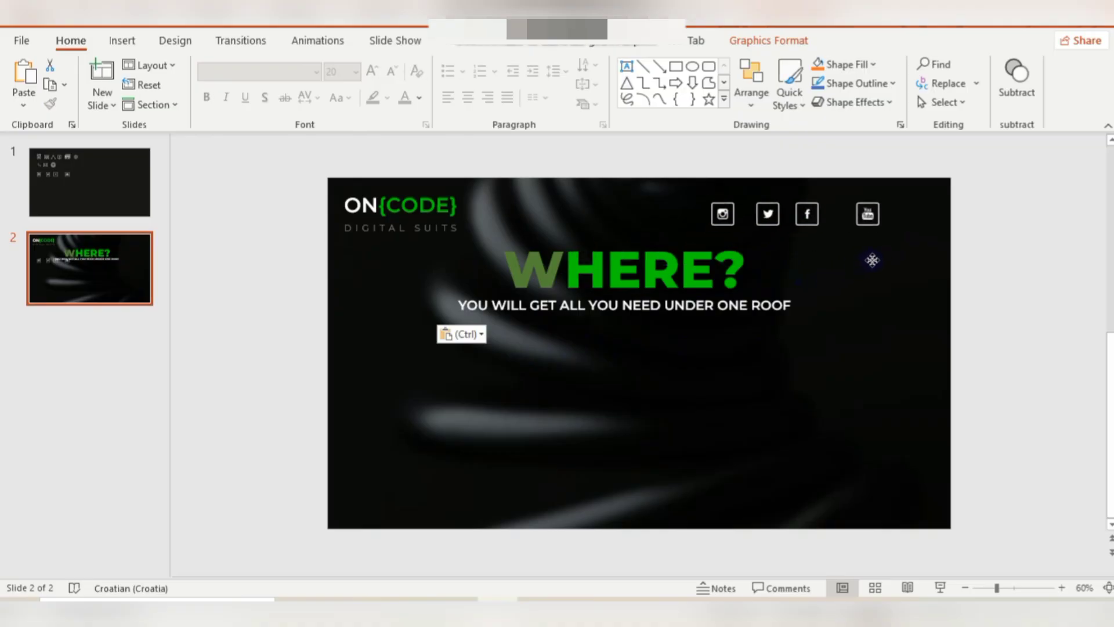
- Fill the icons green and space YouTube, Facebook, Twitter and Instagram evenly in a row
{"action": "left_click", "coordinate": [522, 63]}
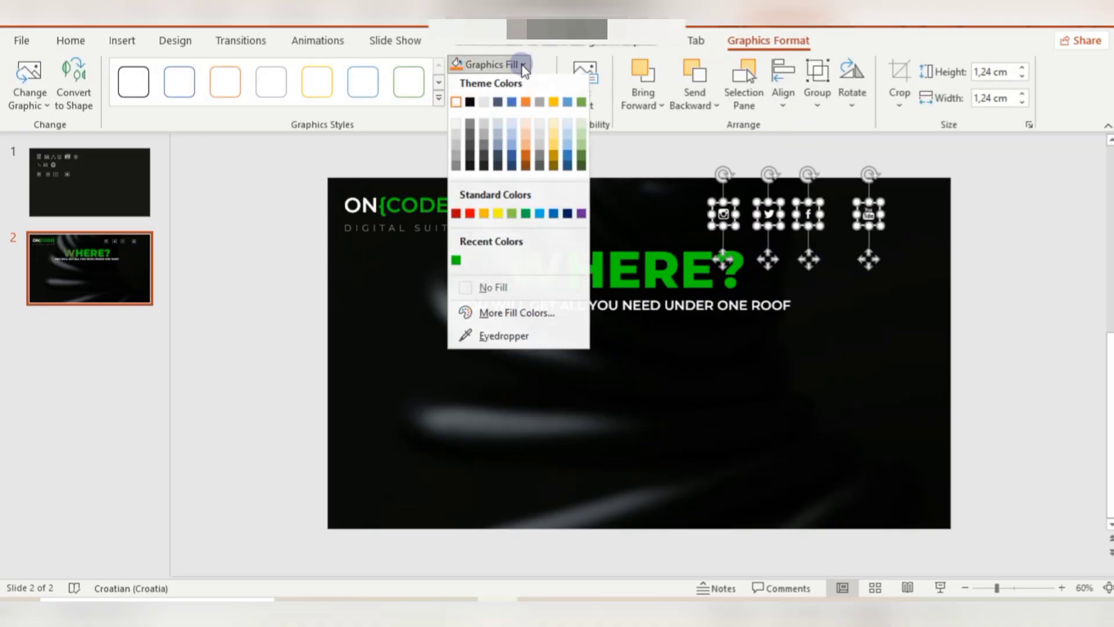
{"action": "left_click", "coordinate": [457, 266]}
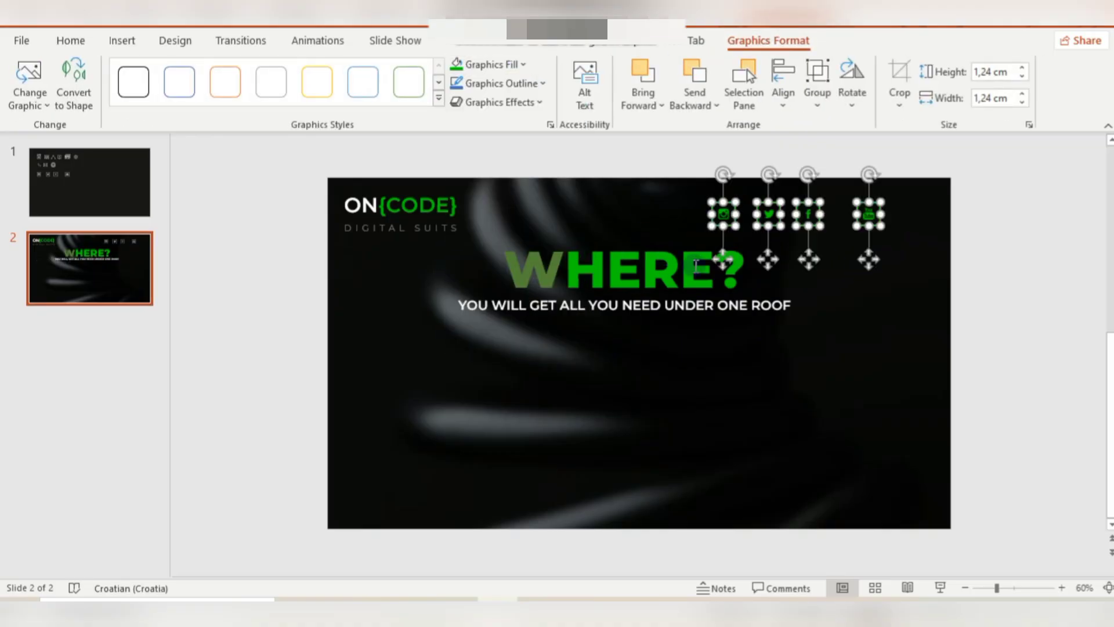
{"action": "left_click", "coordinate": [880, 228]}
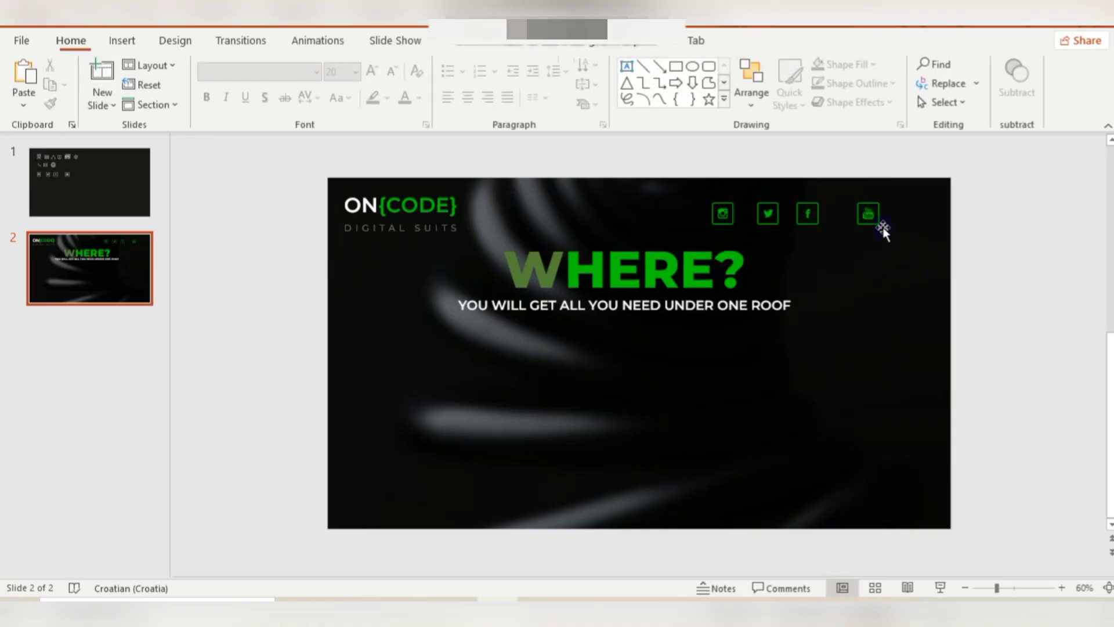
{"action": "left_click", "coordinate": [868, 215]}
{"action": "left_click_drag", "start_coordinate": [868, 259], "coordinate": [934, 259]}
{"action": "left_click_drag", "start_coordinate": [812, 258], "coordinate": [906, 260]}
{"action": "left_click_drag", "start_coordinate": [812, 262], "coordinate": [831, 268]}
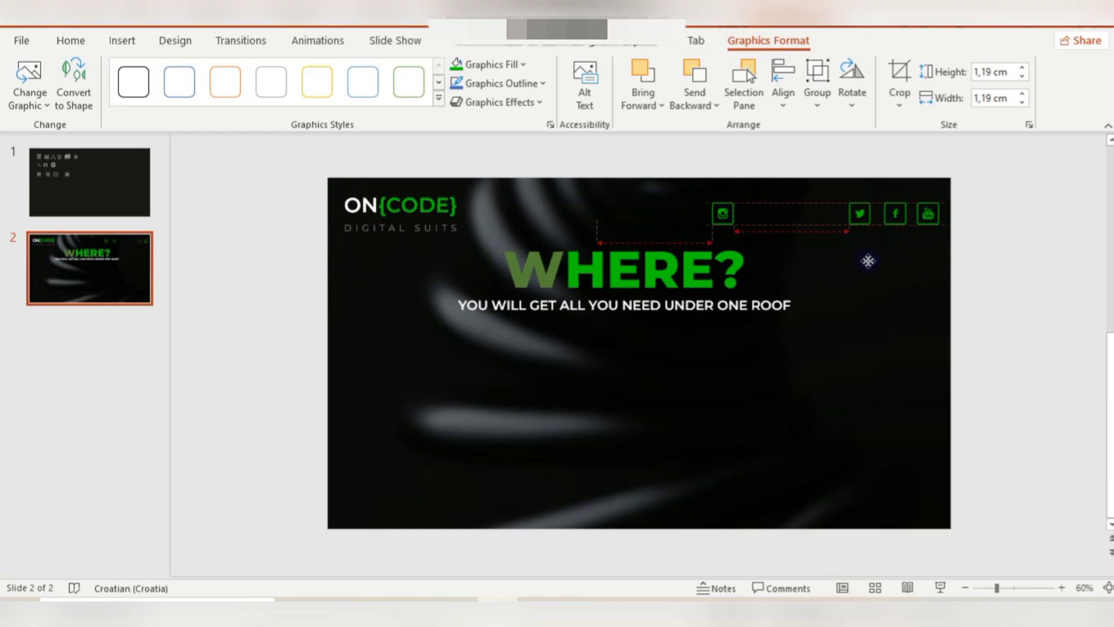
{"action": "left_click_drag", "start_coordinate": [726, 261], "coordinate": [831, 261]}
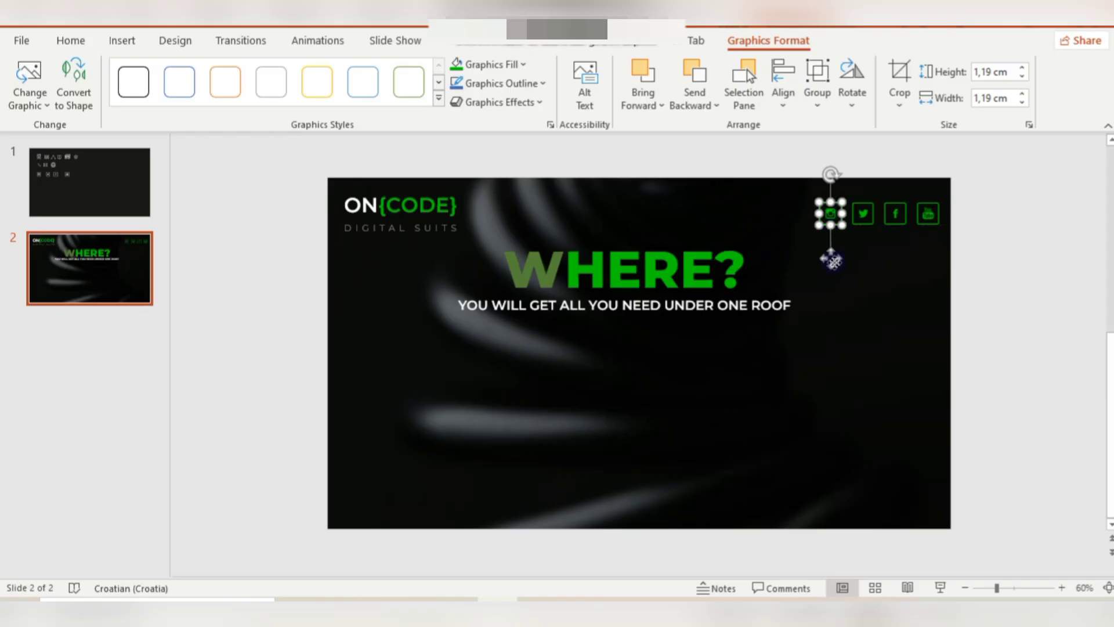
- Add a text box containing the brand's social-media handle
{"action": "left_click", "coordinate": [122, 40]}
{"action": "left_click", "coordinate": [707, 98]}
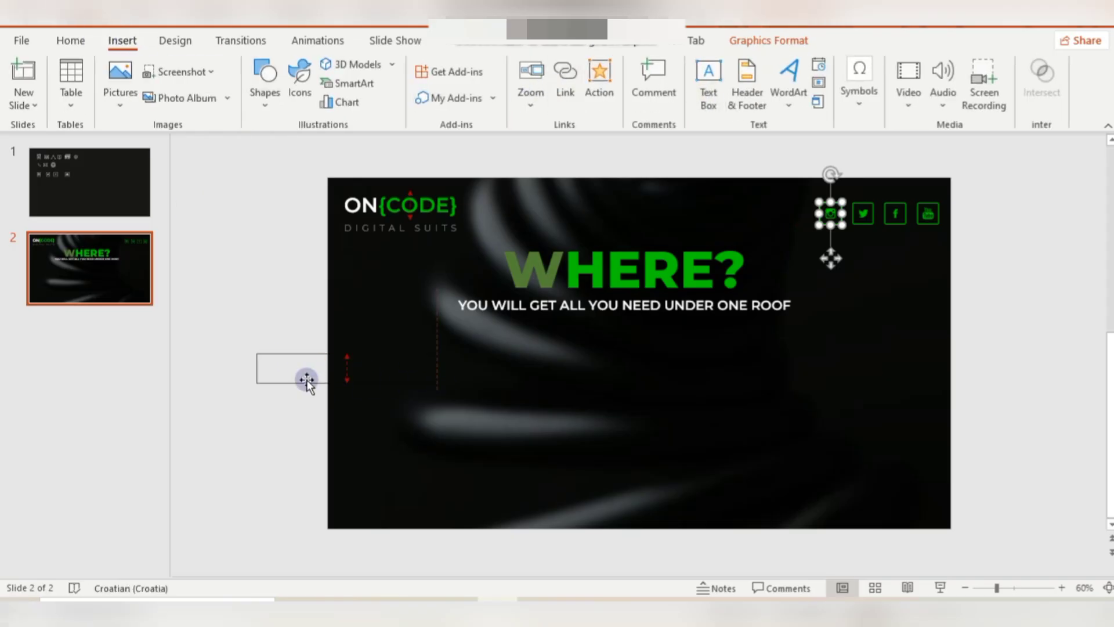
{"action": "left_click_drag", "start_coordinate": [256, 353], "coordinate": [319, 384]}
{"action": "type", "text": "@onecodedigital_s"}
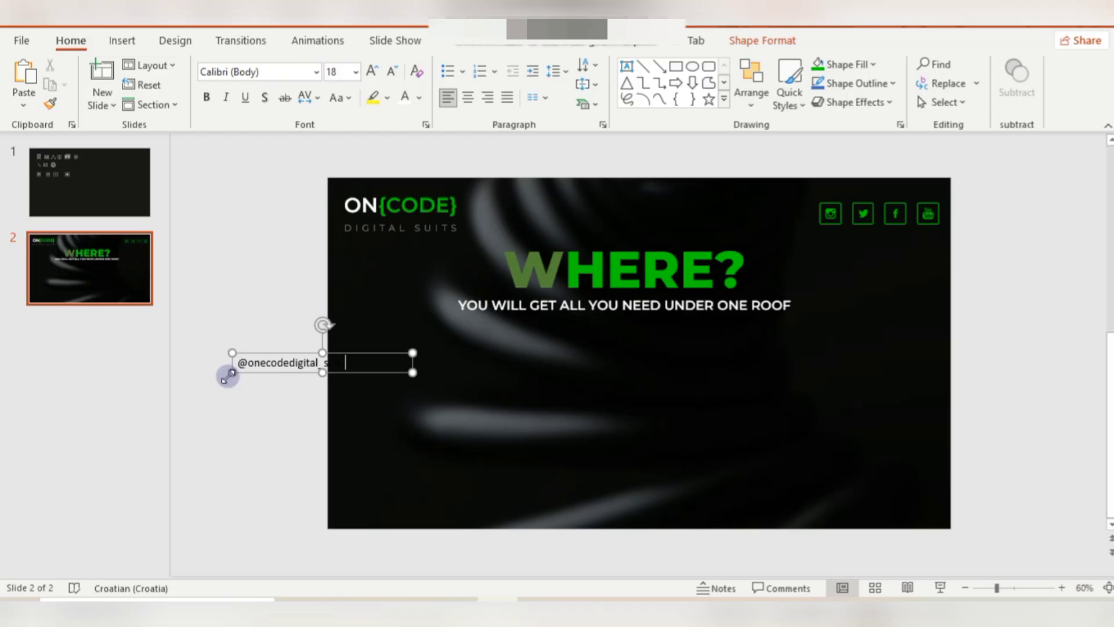
- Set the handle to Montserrat 16 pt and align it under the social icons
{"action": "left_click_drag", "start_coordinate": [229, 364], "coordinate": [348, 364]}
{"action": "left_click", "coordinate": [316, 72]}
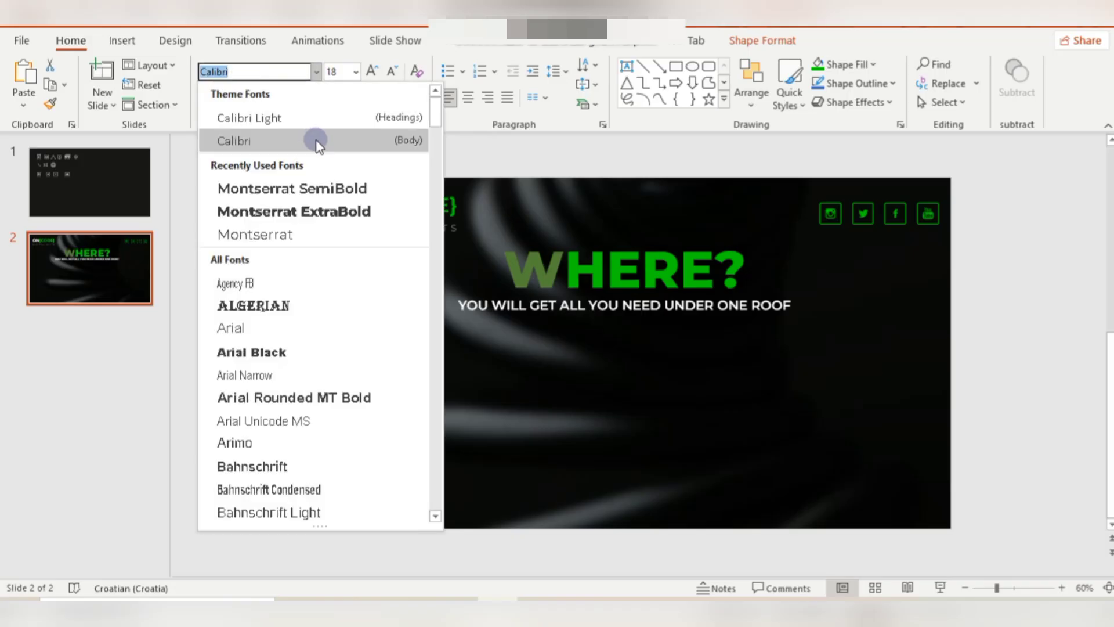
{"action": "left_click", "coordinate": [301, 232]}
{"action": "mouse_move", "coordinate": [434, 352]}
{"action": "left_mouse_down"}
{"action": "mouse_move", "coordinate": [903, 228]}
{"action": "mouse_move", "coordinate": [903, 219]}
{"action": "left_mouse_up"}
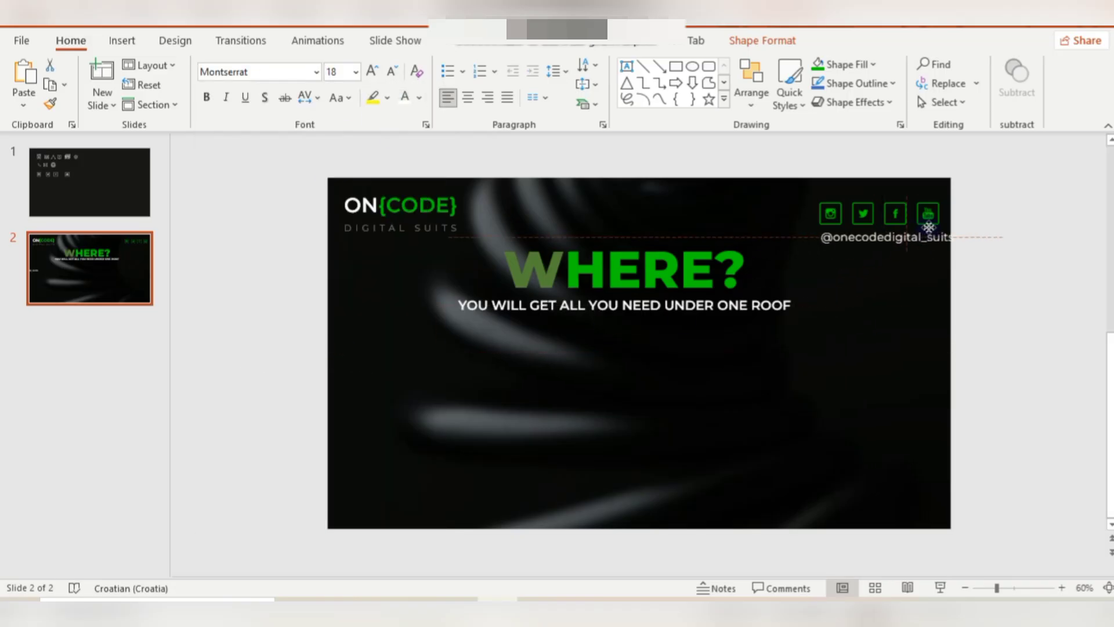
{"action": "left_click", "coordinate": [394, 68]}
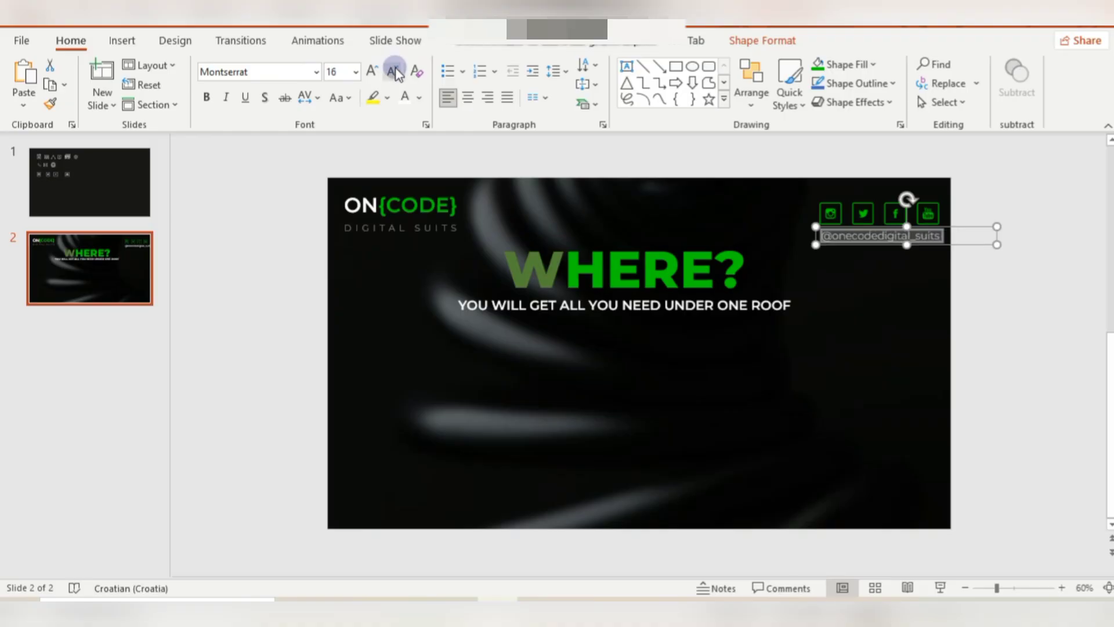
{"action": "left_click_drag", "start_coordinate": [969, 228], "coordinate": [961, 226]}
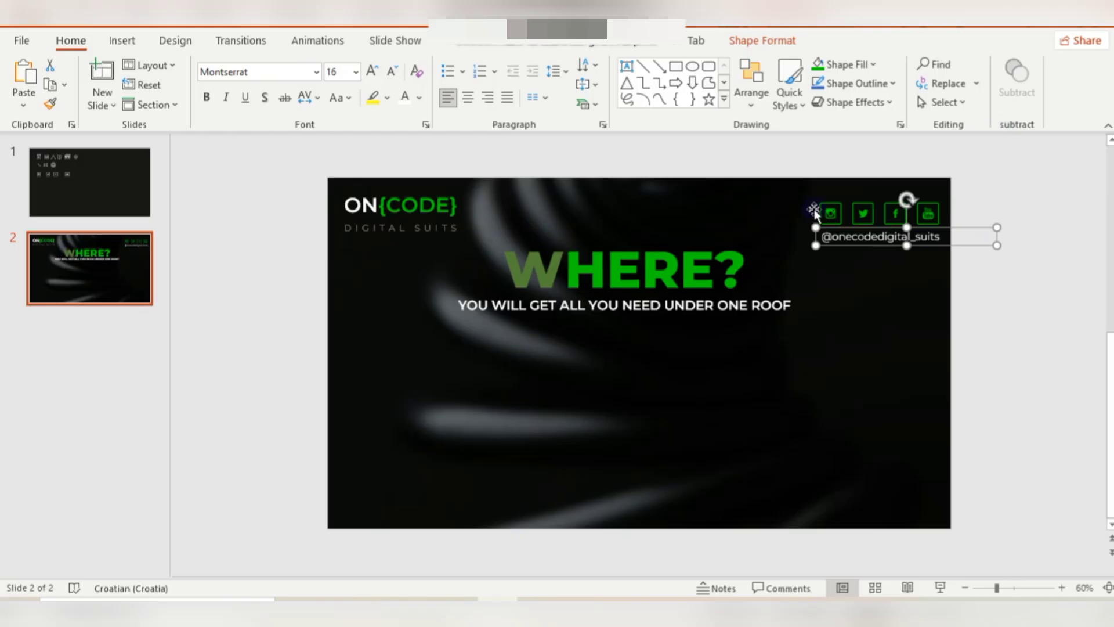
- Move the Instagram, Twitter, Facebook and YouTube icons up slightly
{"action": "left_click", "coordinate": [826, 213]}
{"action": "left_click", "coordinate": [858, 213], "text": "shift"}
{"action": "left_click", "coordinate": [896, 213], "text": "shift"}
{"action": "left_click", "coordinate": [927, 213], "text": "shift"}
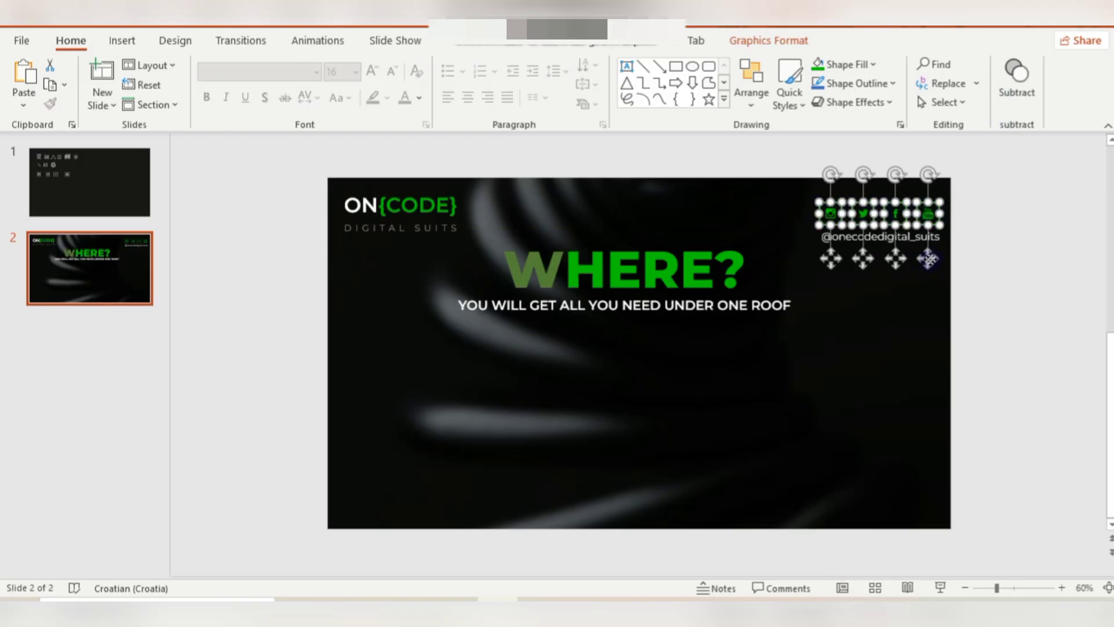
{"action": "left_click_drag", "start_coordinate": [928, 259], "coordinate": [892, 224]}
{"action": "left_click", "coordinate": [1010, 283]}
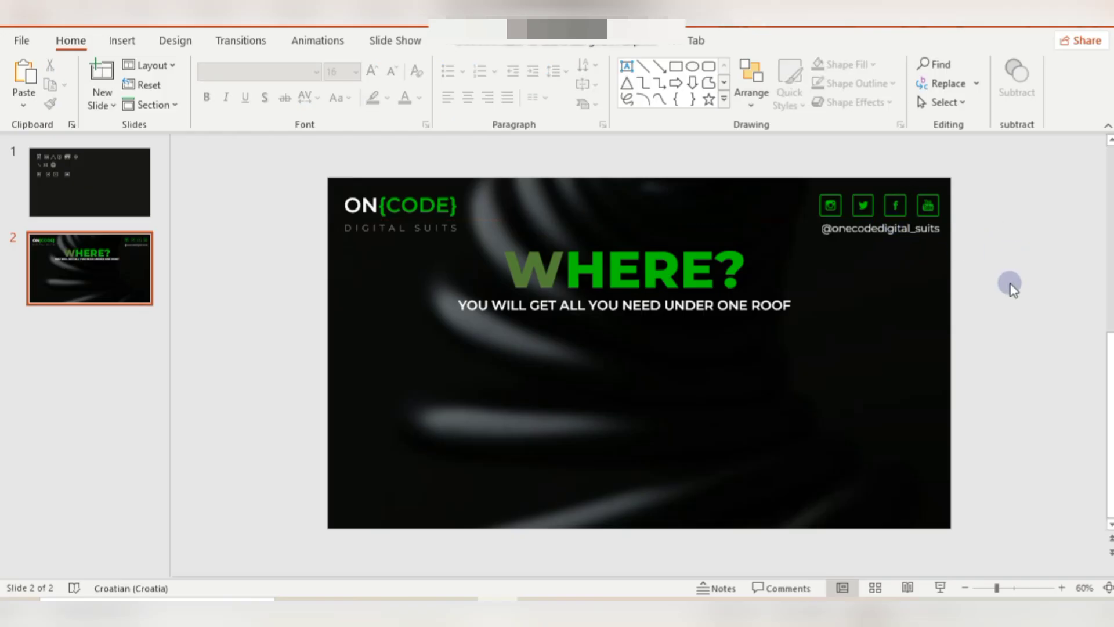
- Shift the social icons and handle text together slightly left
{"action": "left_click_drag", "start_coordinate": [789, 155], "coordinate": [967, 255]}
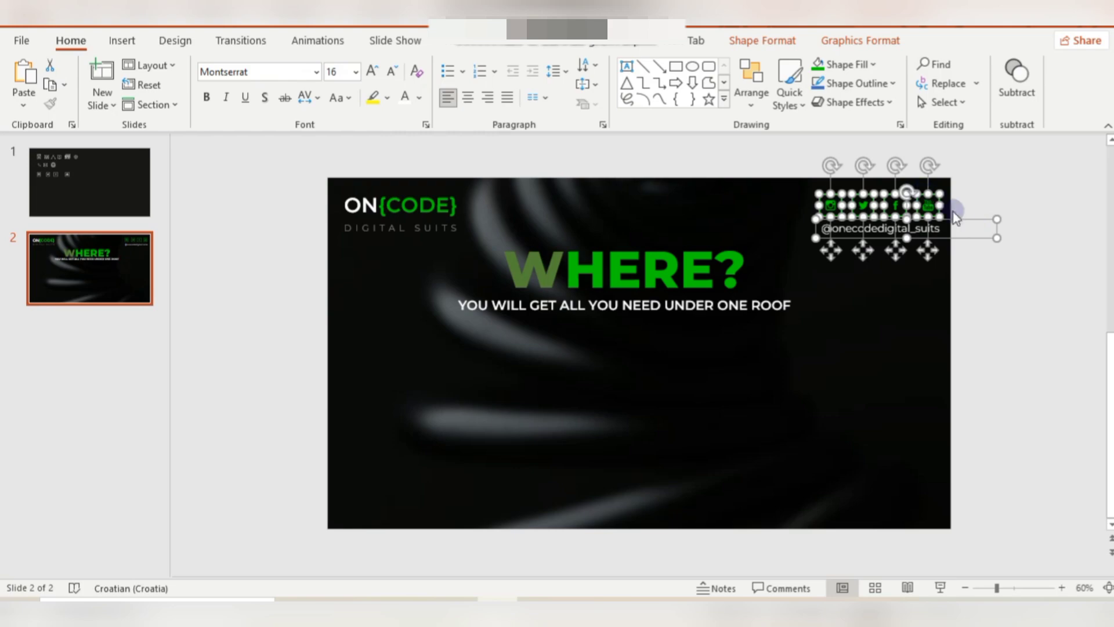
{"action": "left_click_drag", "start_coordinate": [966, 219], "coordinate": [963, 219]}
{"action": "left_click", "coordinate": [884, 406]}
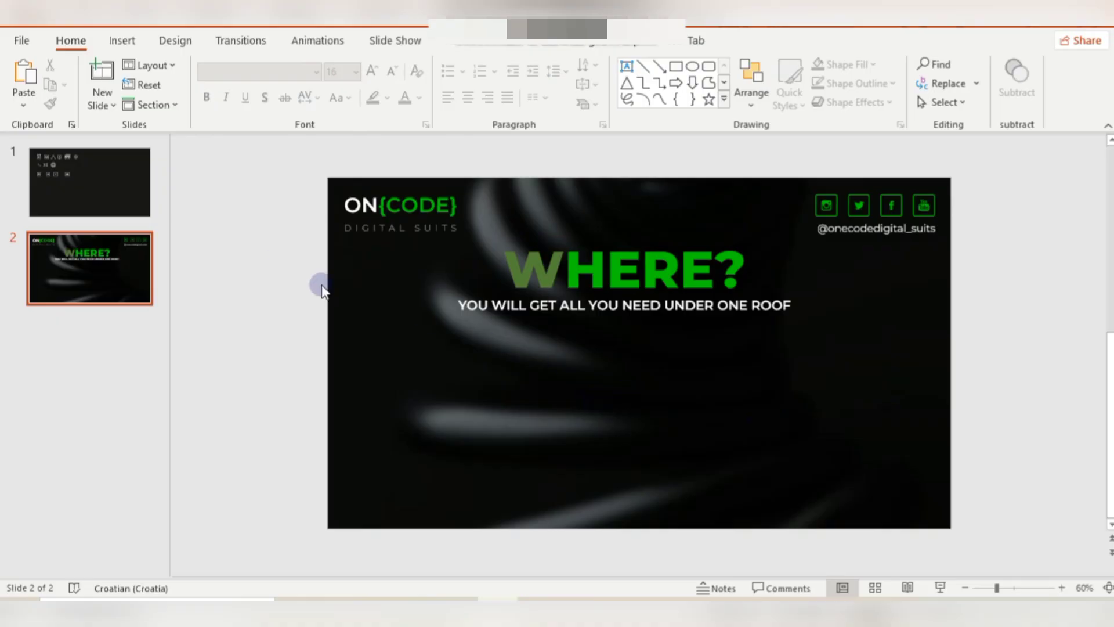
- Draw a small rounded square with no outline and a dark fill
{"action": "left_click", "coordinate": [122, 40]}
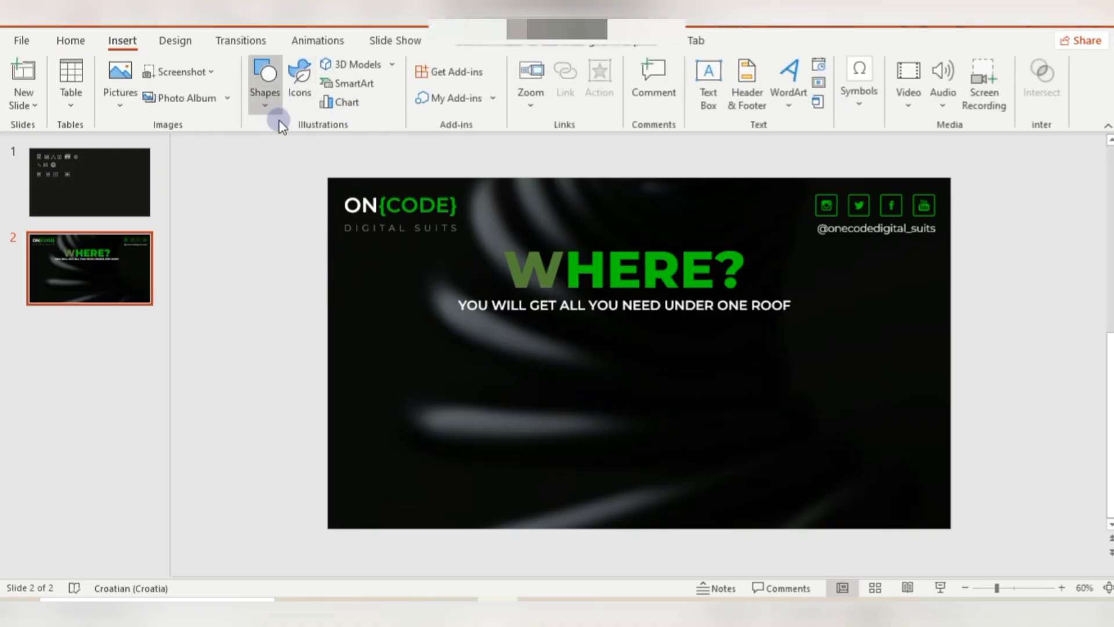
{"action": "left_click", "coordinate": [267, 98]}
{"action": "left_click", "coordinate": [318, 149]}
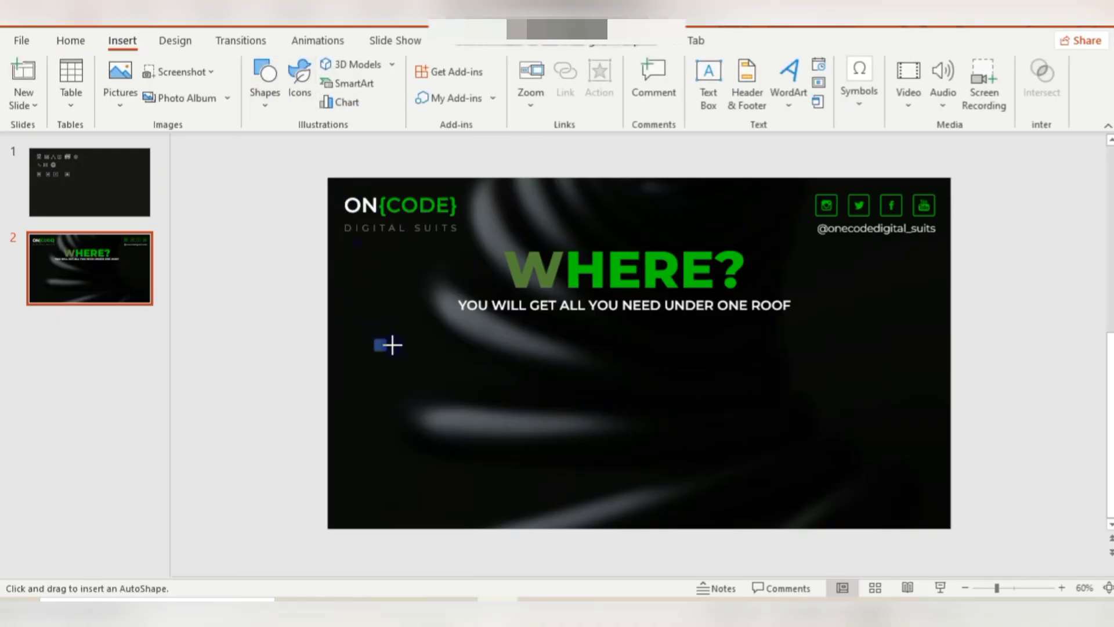
{"action": "left_click_drag", "start_coordinate": [372, 338], "coordinate": [409, 373]}
{"action": "left_click", "coordinate": [458, 84]}
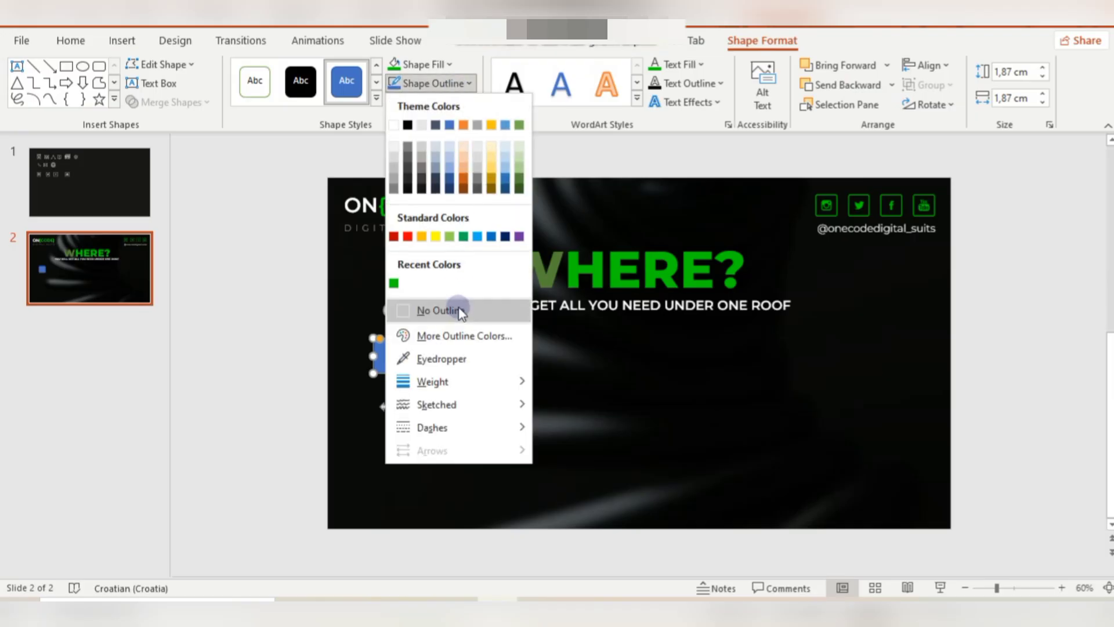
{"action": "left_click", "coordinate": [441, 308]}
{"action": "left_click", "coordinate": [447, 65]}
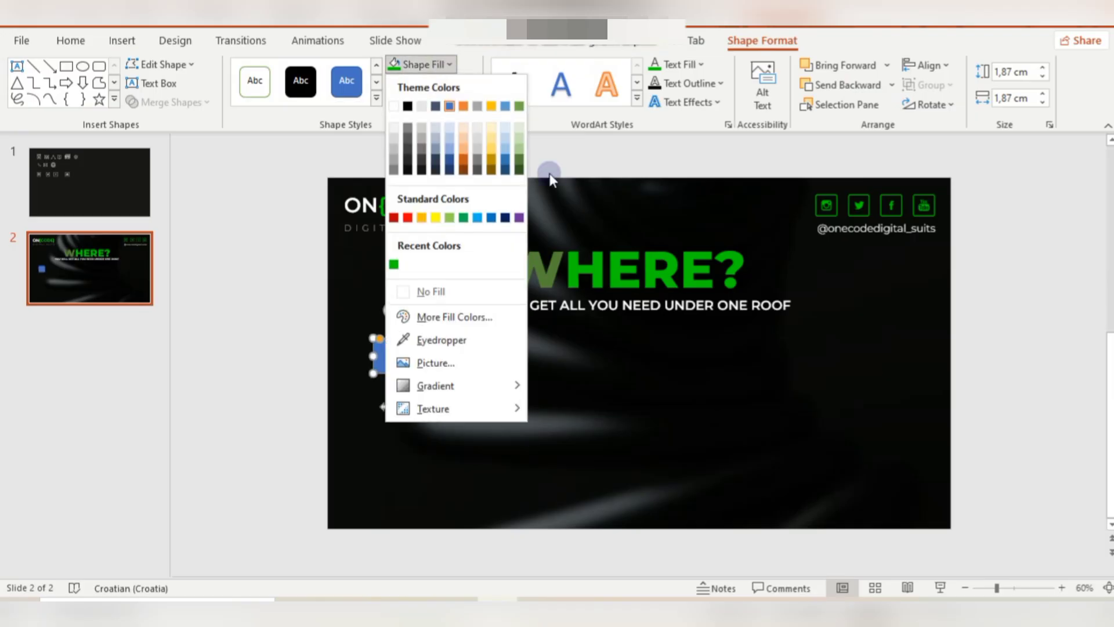
{"action": "left_click", "coordinate": [408, 170]}
- Duplicate the dark square, stretch the copy into a wide bar, and fill it green
{"action": "mouse_move", "coordinate": [391, 407]}
{"action": "left_mouse_down"}
{"action": "mouse_move", "coordinate": [283, 390]}
{"action": "mouse_move", "coordinate": [268, 406]}
{"action": "mouse_move", "coordinate": [416, 381]}
{"action": "left_mouse_up"}
{"action": "key", "text": "ctrl+d"}
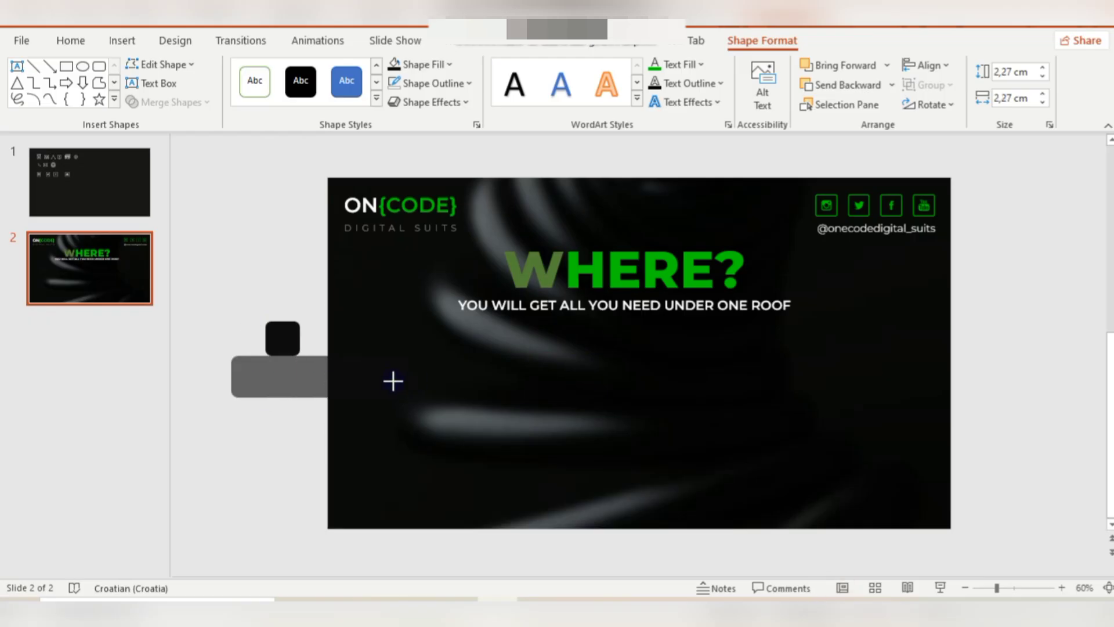
{"action": "mouse_move", "coordinate": [333, 381]}
{"action": "left_mouse_down"}
{"action": "mouse_move", "coordinate": [302, 400]}
{"action": "mouse_move", "coordinate": [257, 394]}
{"action": "left_mouse_up"}
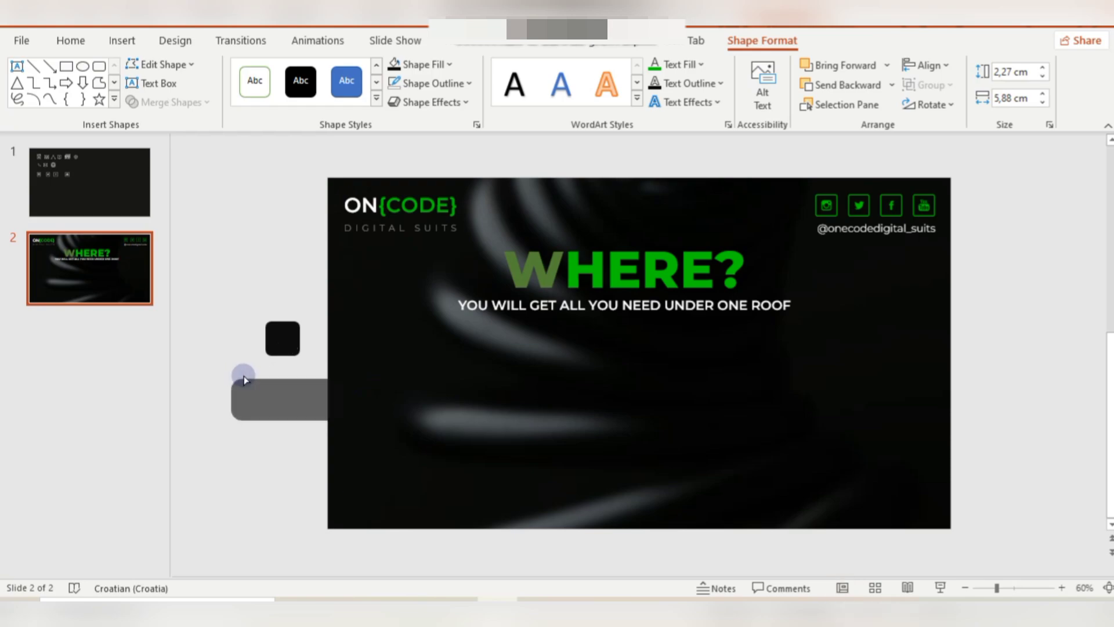
{"action": "left_click", "coordinate": [282, 338]}
{"action": "left_click_drag", "start_coordinate": [274, 321], "coordinate": [276, 318]}
{"action": "left_click", "coordinate": [304, 405]}
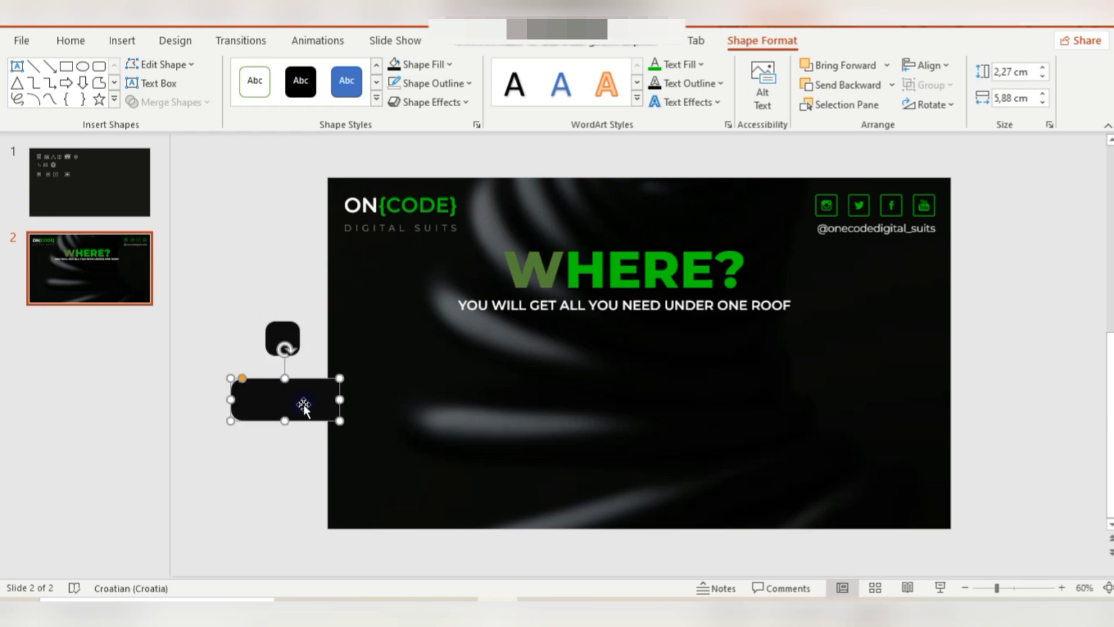
{"action": "left_click", "coordinate": [450, 64]}
{"action": "left_click", "coordinate": [395, 264]}
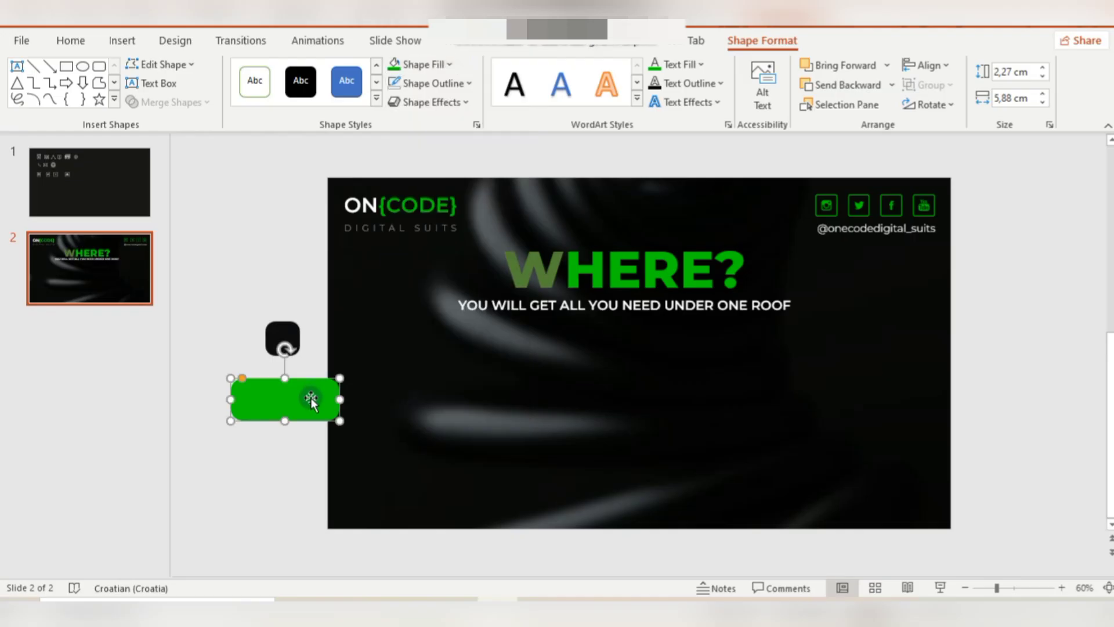
{"action": "right_click", "coordinate": [311, 398]}
- Give the green bar an inner shadow with 15 pt blur and drag it below the headline
{"action": "left_click", "coordinate": [363, 535]}
{"action": "left_click", "coordinate": [944, 207]}
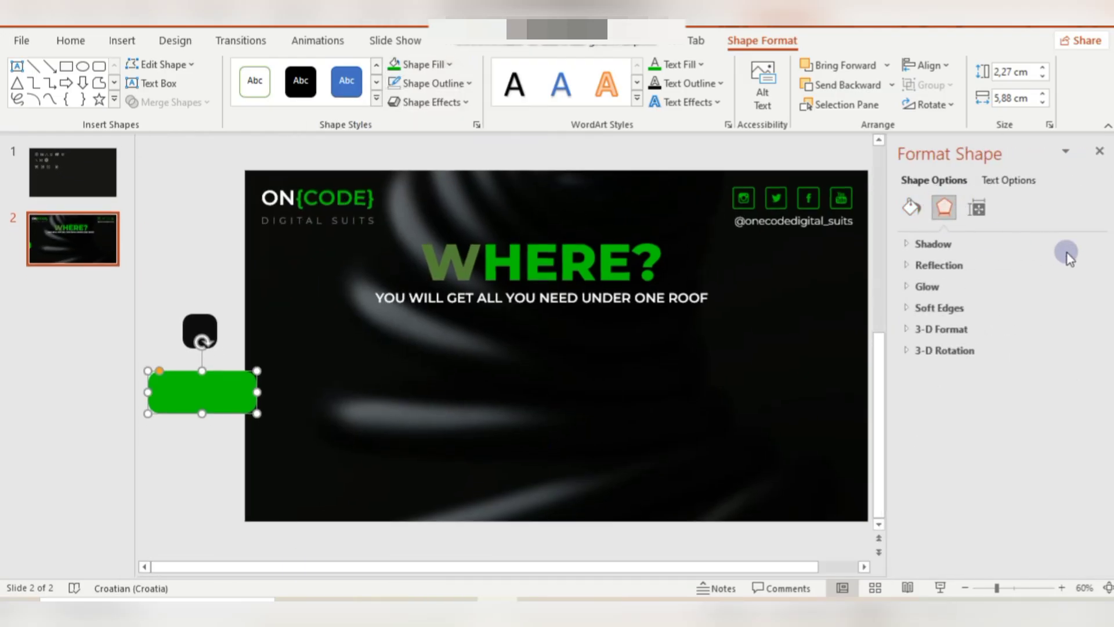
{"action": "left_click", "coordinate": [929, 243]}
{"action": "left_click", "coordinate": [1073, 265]}
{"action": "scroll", "coordinate": [1108, 363], "scroll_direction": "down", "scroll_amount": 2}
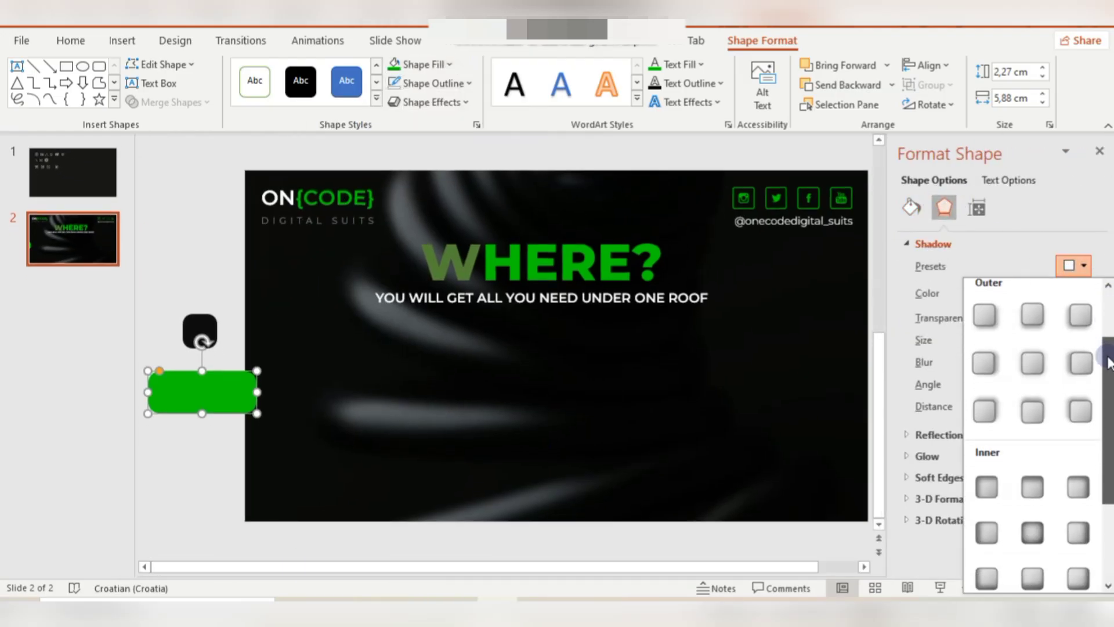
{"action": "scroll", "coordinate": [1108, 363], "scroll_direction": "down", "scroll_amount": 2}
{"action": "left_click", "coordinate": [1032, 395]}
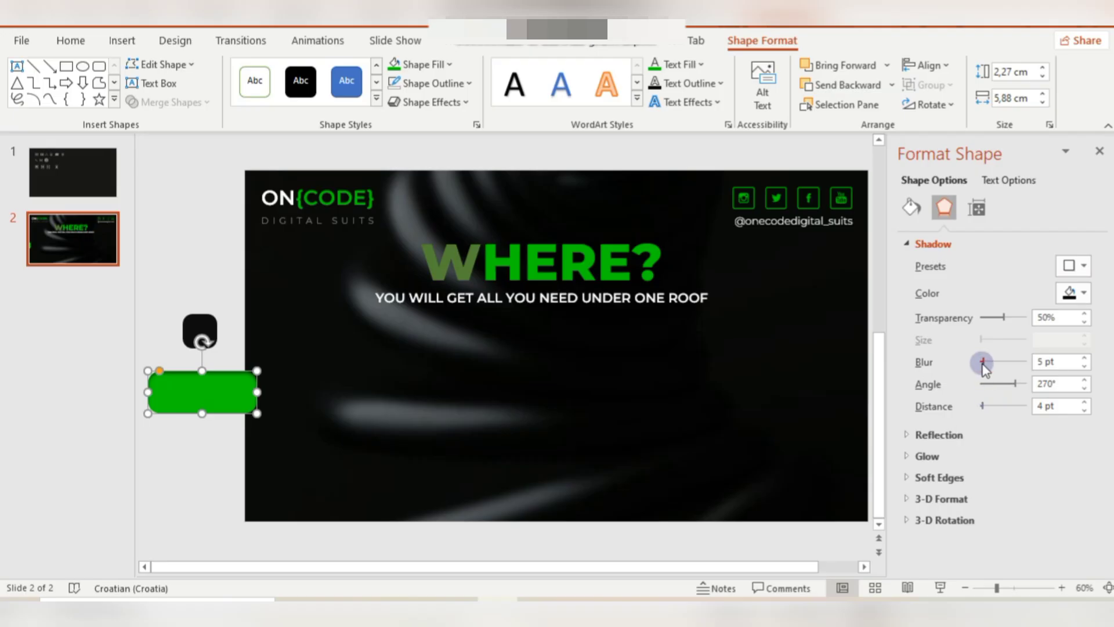
{"action": "left_click_drag", "start_coordinate": [982, 363], "coordinate": [991, 367]}
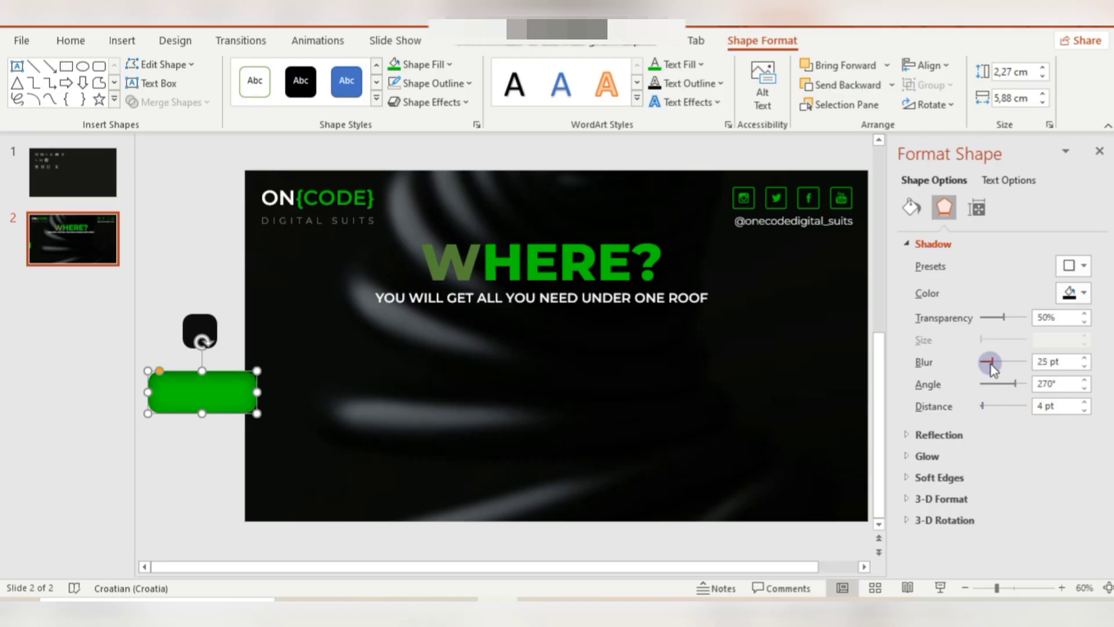
{"action": "left_click", "coordinate": [1100, 151]}
{"action": "left_click_drag", "start_coordinate": [279, 398], "coordinate": [519, 354]}
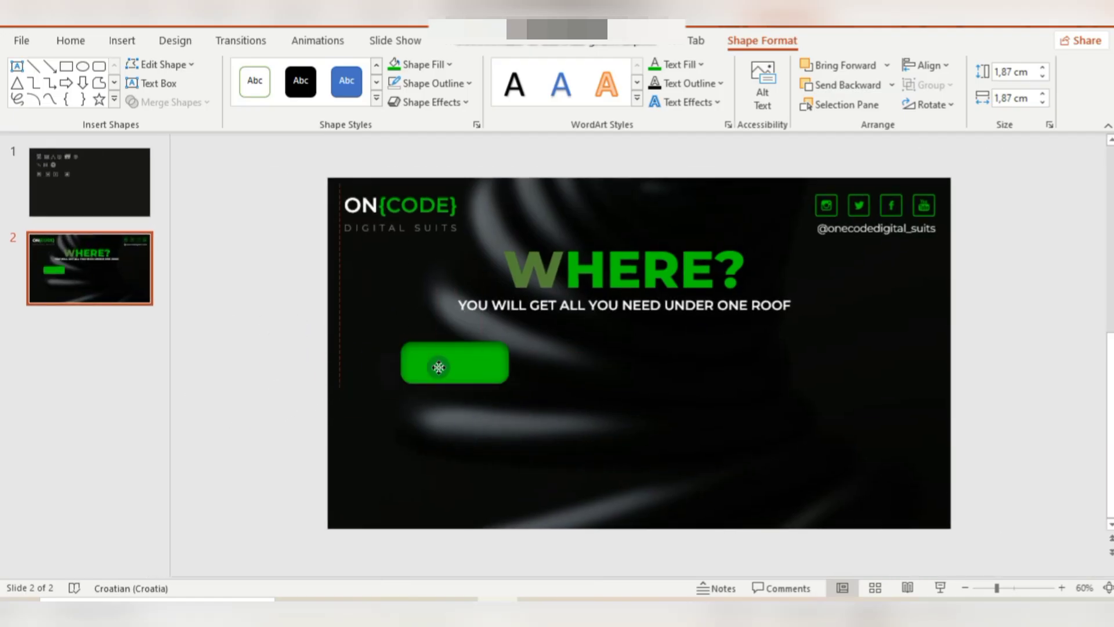
- Bring the black square to front and fit it inside the green bar's left end as a knob
{"action": "left_click", "coordinate": [282, 347]}
{"action": "left_click", "coordinate": [887, 65]}
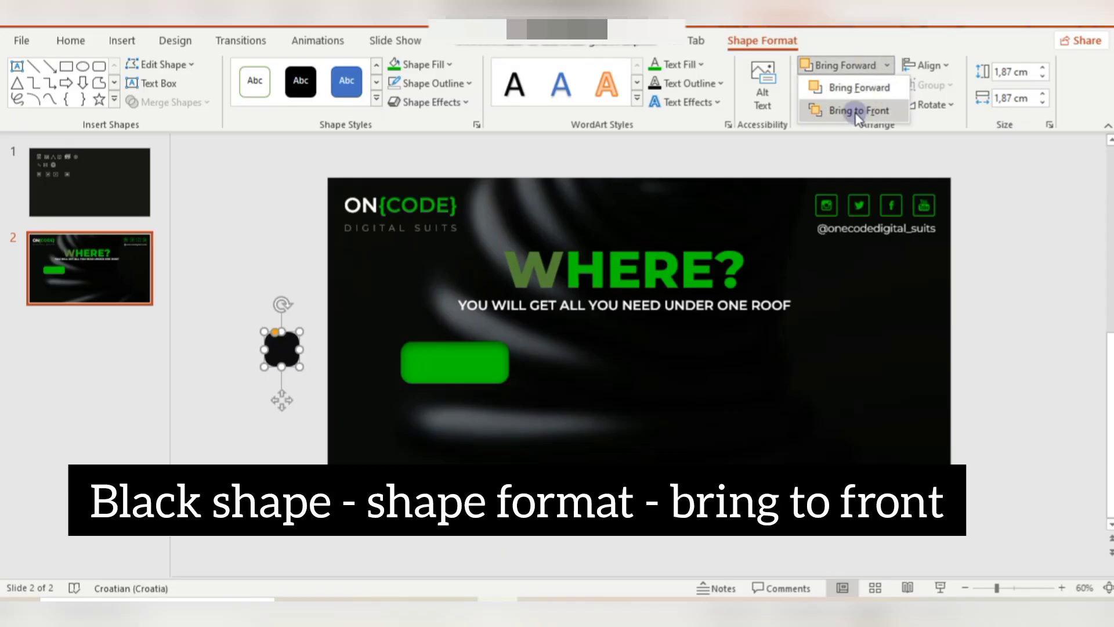
{"action": "left_click", "coordinate": [858, 109]}
{"action": "mouse_move", "coordinate": [282, 398]}
{"action": "left_mouse_down"}
{"action": "mouse_move", "coordinate": [426, 411]}
{"action": "mouse_move", "coordinate": [441, 384]}
{"action": "mouse_move", "coordinate": [428, 368]}
{"action": "left_mouse_up"}
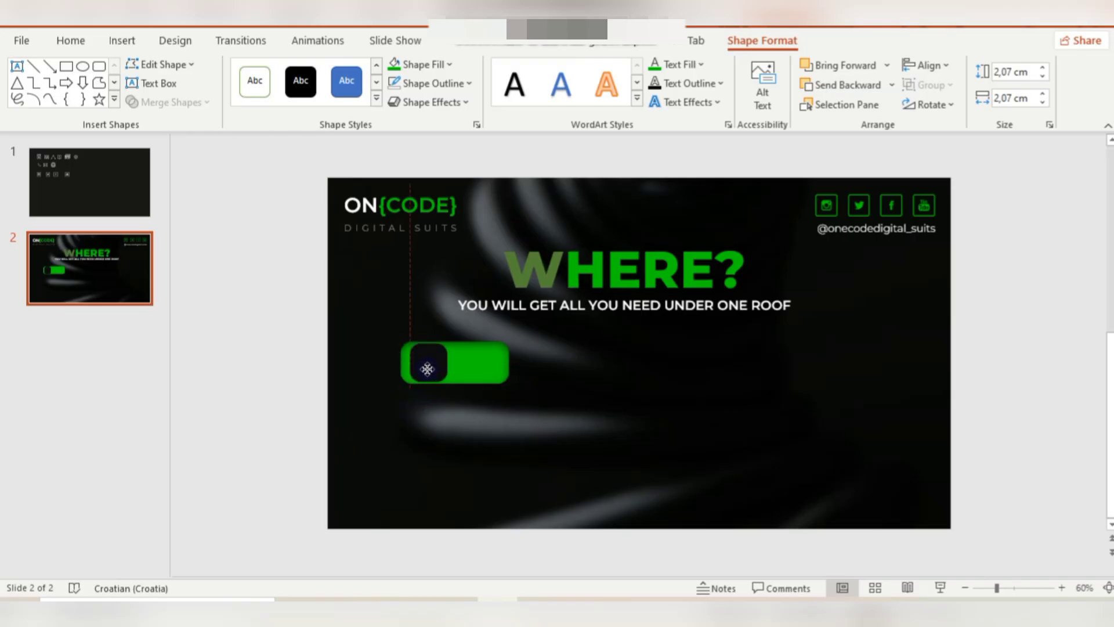
{"action": "left_click", "coordinate": [463, 367]}
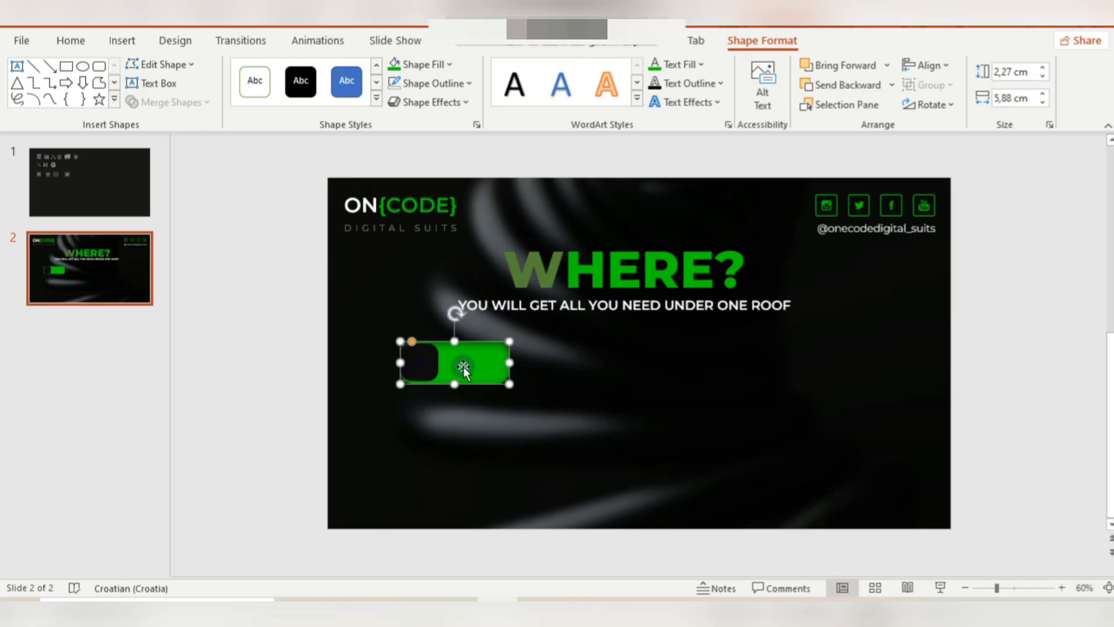
{"action": "left_click", "coordinate": [396, 362]}
{"action": "mouse_move", "coordinate": [425, 362]}
{"action": "left_mouse_down"}
{"action": "mouse_move", "coordinate": [434, 380]}
{"action": "mouse_move", "coordinate": [428, 363]}
{"action": "mouse_move", "coordinate": [408, 363]}
{"action": "left_mouse_up"}
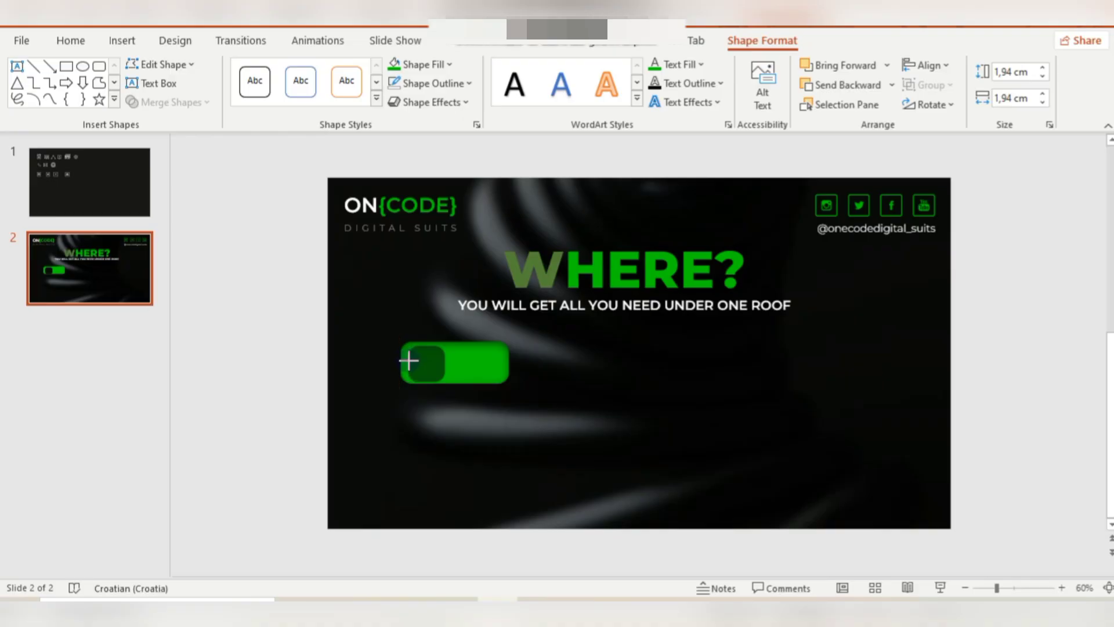
{"action": "mouse_move", "coordinate": [408, 361]}
{"action": "left_mouse_down"}
{"action": "mouse_move", "coordinate": [429, 365]}
{"action": "mouse_move", "coordinate": [404, 364]}
{"action": "left_mouse_up"}
{"action": "left_click", "coordinate": [418, 373]}
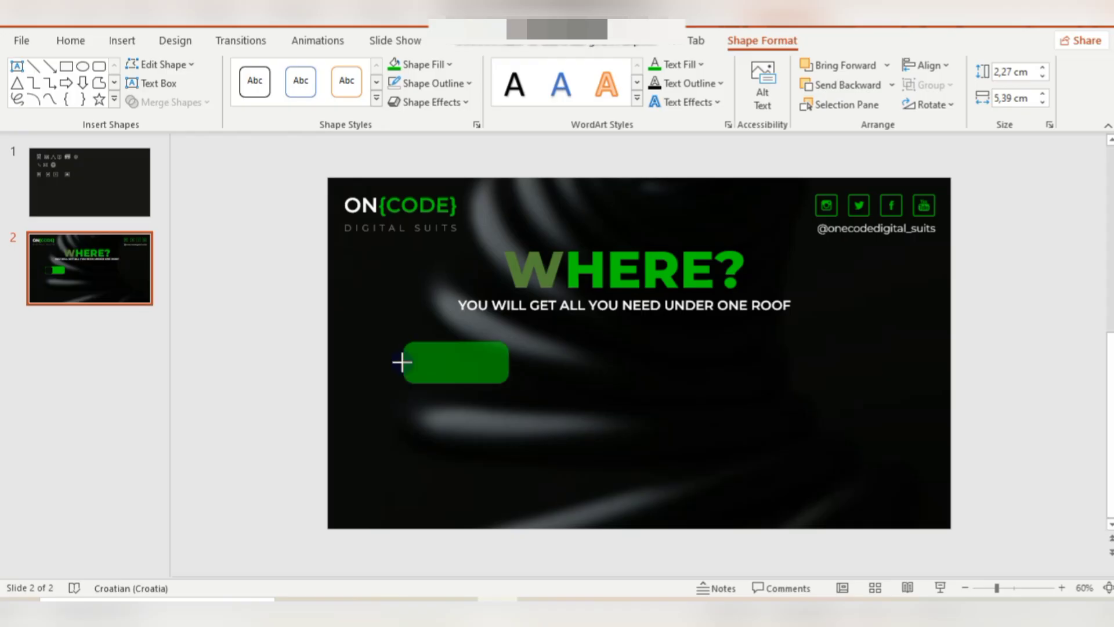
{"action": "left_click", "coordinate": [416, 392]}
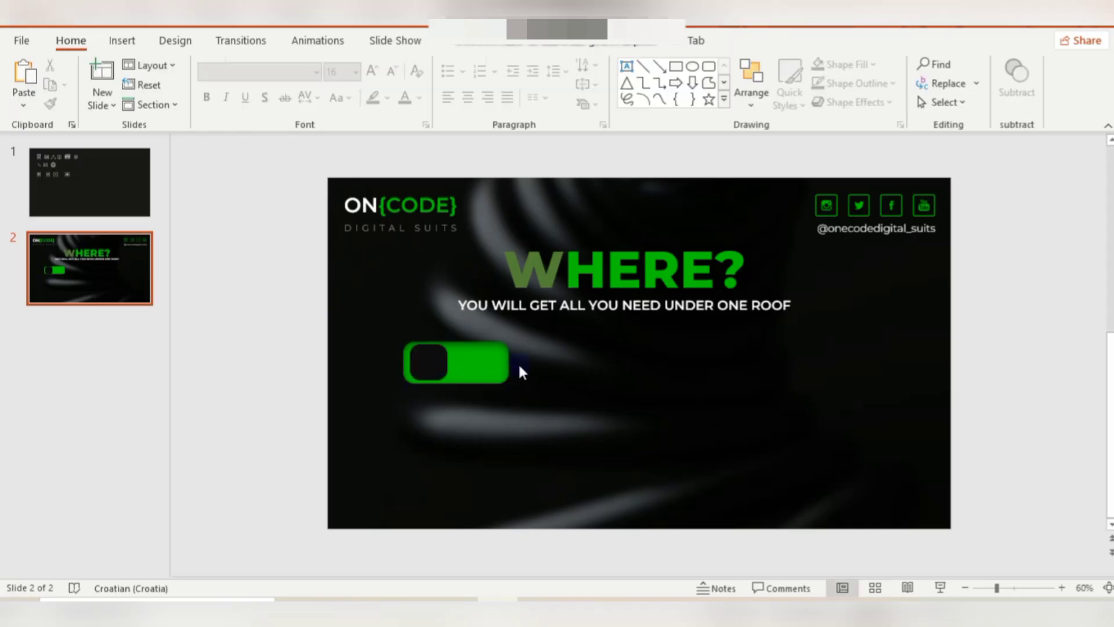
- Duplicate the toggle below and settle the upper knob at its bar's left end
{"action": "left_click", "coordinate": [486, 371]}
{"action": "left_click", "coordinate": [441, 367], "text": "shift"}
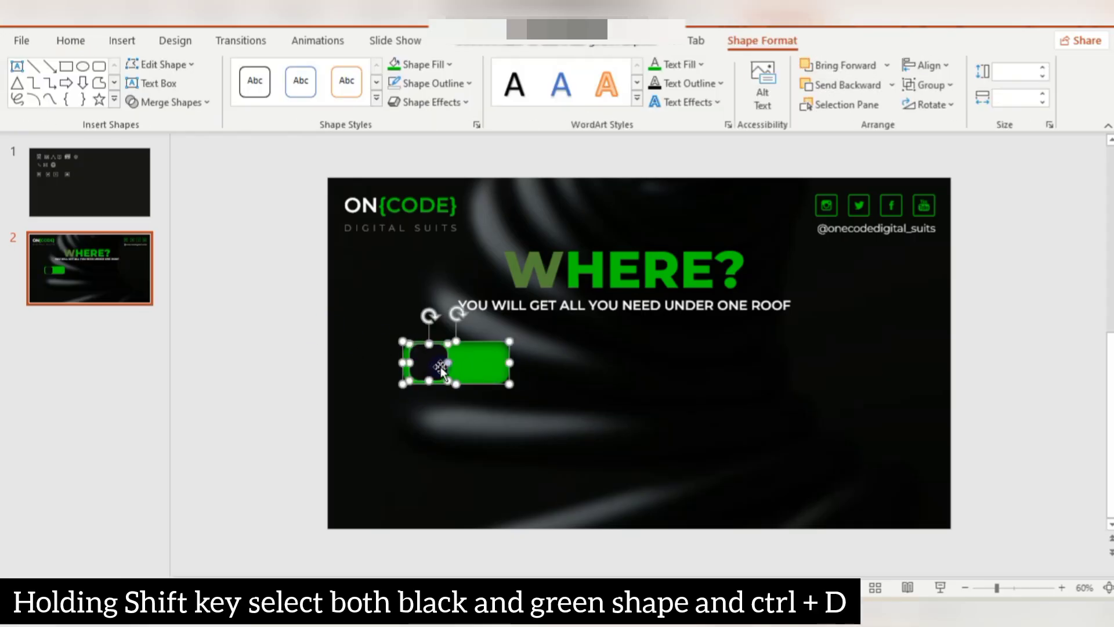
{"action": "key", "text": "ctrl+d"}
{"action": "left_click_drag", "start_coordinate": [473, 371], "coordinate": [516, 426]}
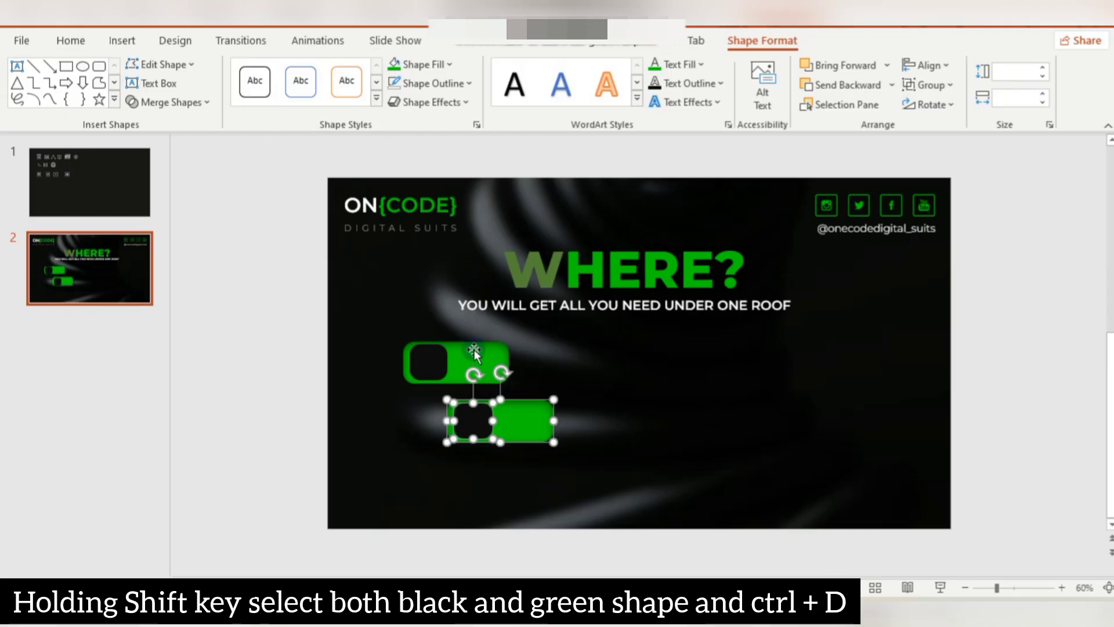
{"action": "left_click", "coordinate": [481, 363]}
{"action": "left_click", "coordinate": [429, 362], "text": "shift"}
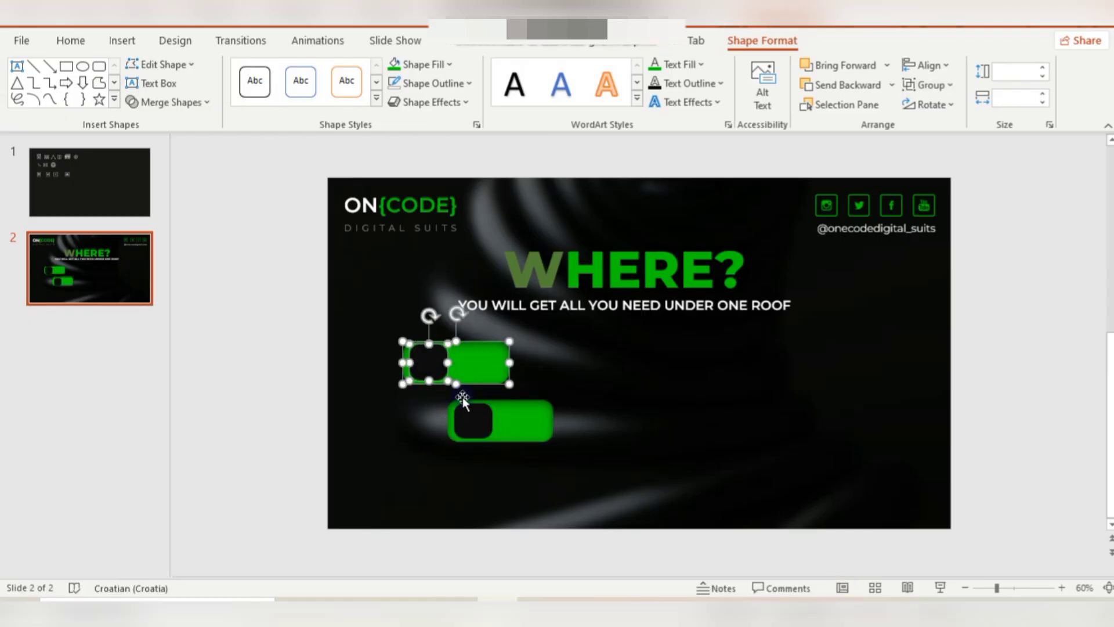
{"action": "left_click", "coordinate": [453, 377]}
{"action": "left_click", "coordinate": [453, 373]}
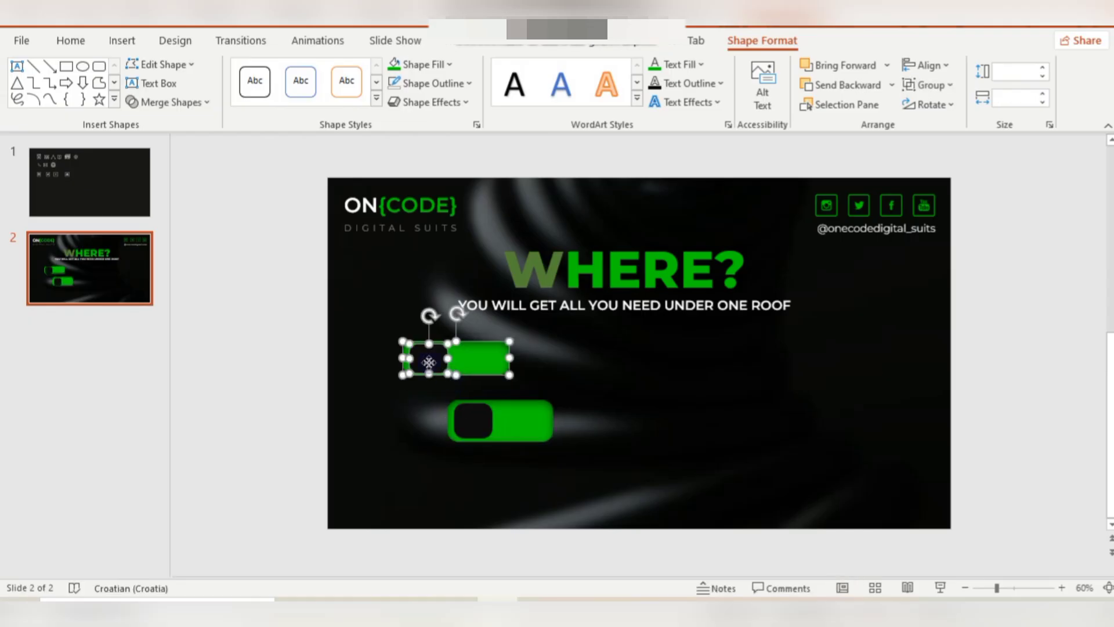
{"action": "left_click", "coordinate": [545, 361]}
{"action": "left_click_drag", "start_coordinate": [429, 358], "coordinate": [443, 358]}
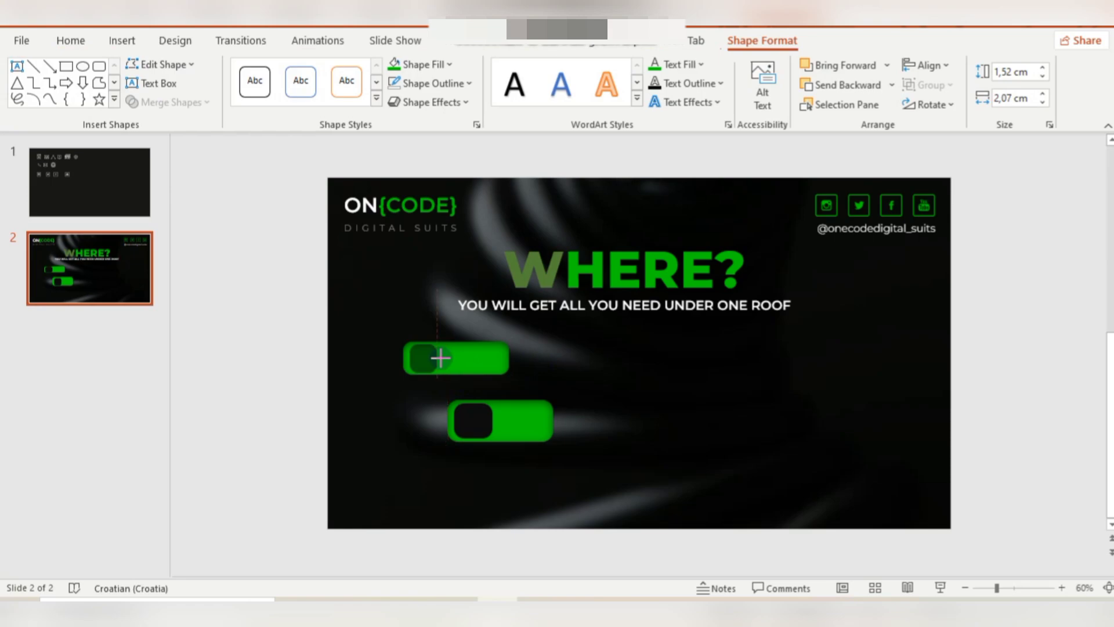
{"action": "left_click", "coordinate": [294, 338]}
- Delete the lower copy, shift the toggle toward the left margin, and place a second toggle
{"action": "left_click", "coordinate": [473, 419]}
{"action": "left_click_drag", "start_coordinate": [473, 419], "coordinate": [506, 423]}
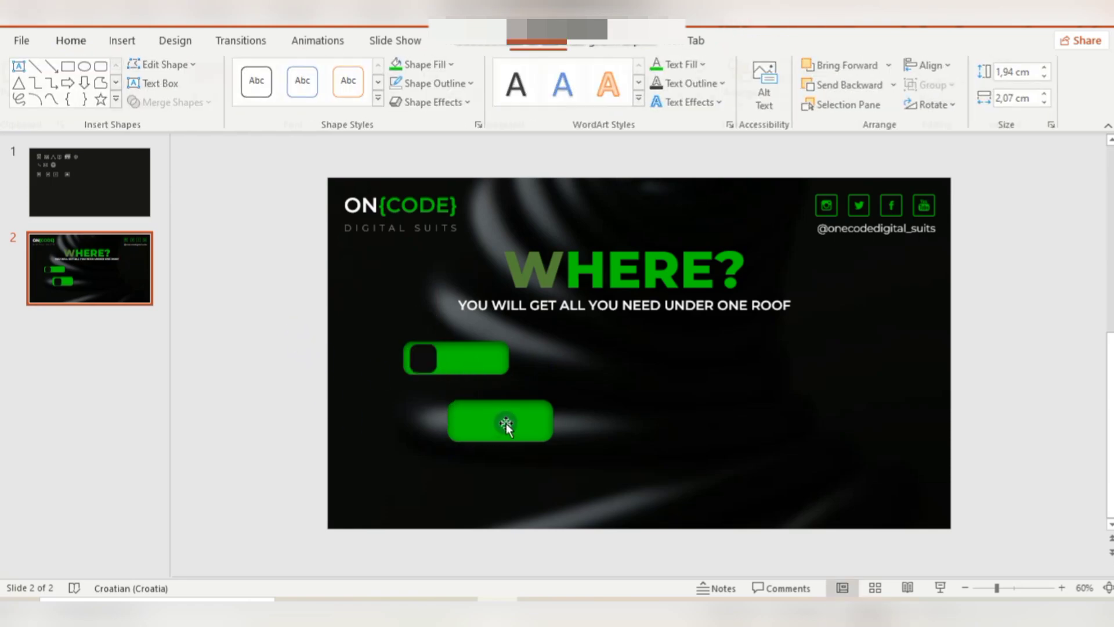
{"action": "key", "text": "Delete"}
{"action": "left_click_drag", "start_coordinate": [362, 335], "coordinate": [580, 415]}
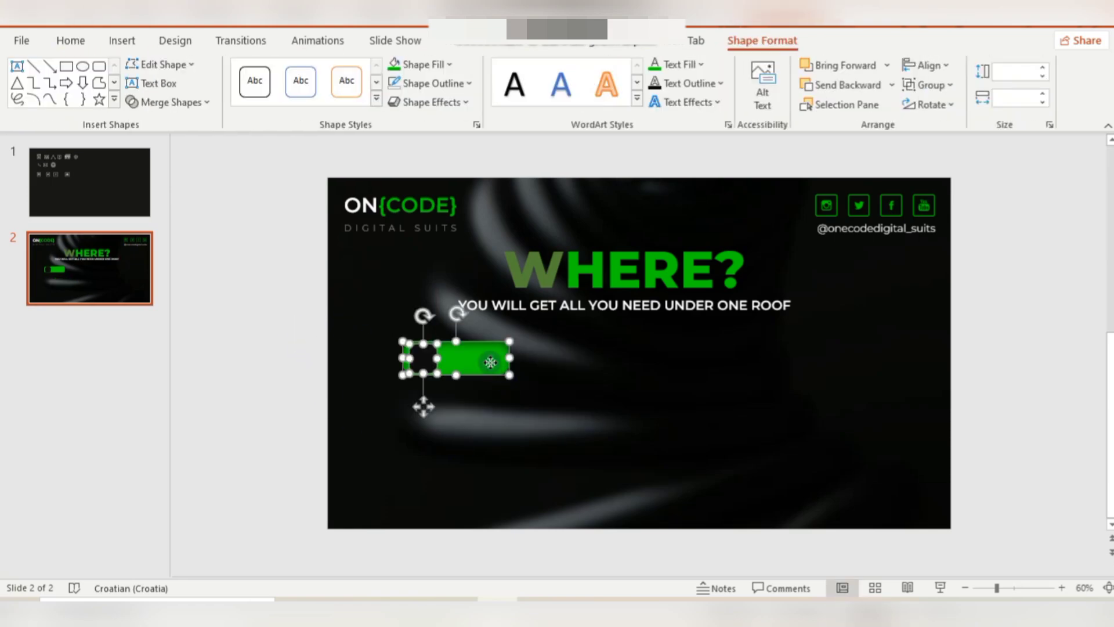
{"action": "left_click_drag", "start_coordinate": [490, 362], "coordinate": [430, 348]}
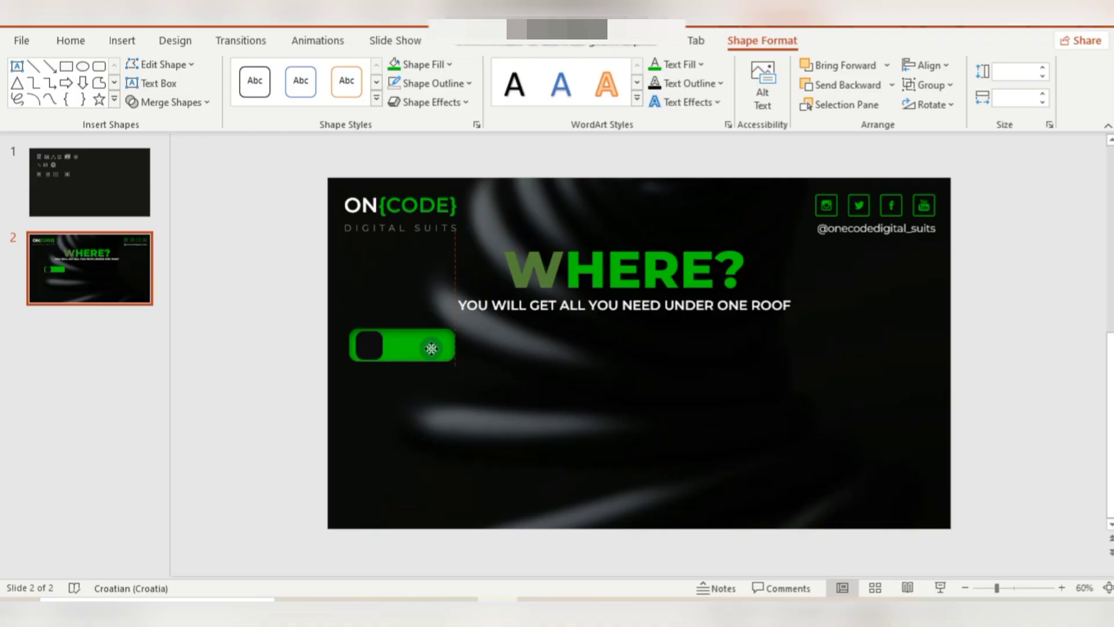
{"action": "mouse_move", "coordinate": [430, 348]}
{"action": "left_mouse_down"}
{"action": "mouse_move", "coordinate": [422, 388]}
{"action": "mouse_move", "coordinate": [494, 389]}
{"action": "left_mouse_up"}
- Copy the toggle down as a third and fourth, lengthening each green bar
{"action": "left_click", "coordinate": [407, 387]}
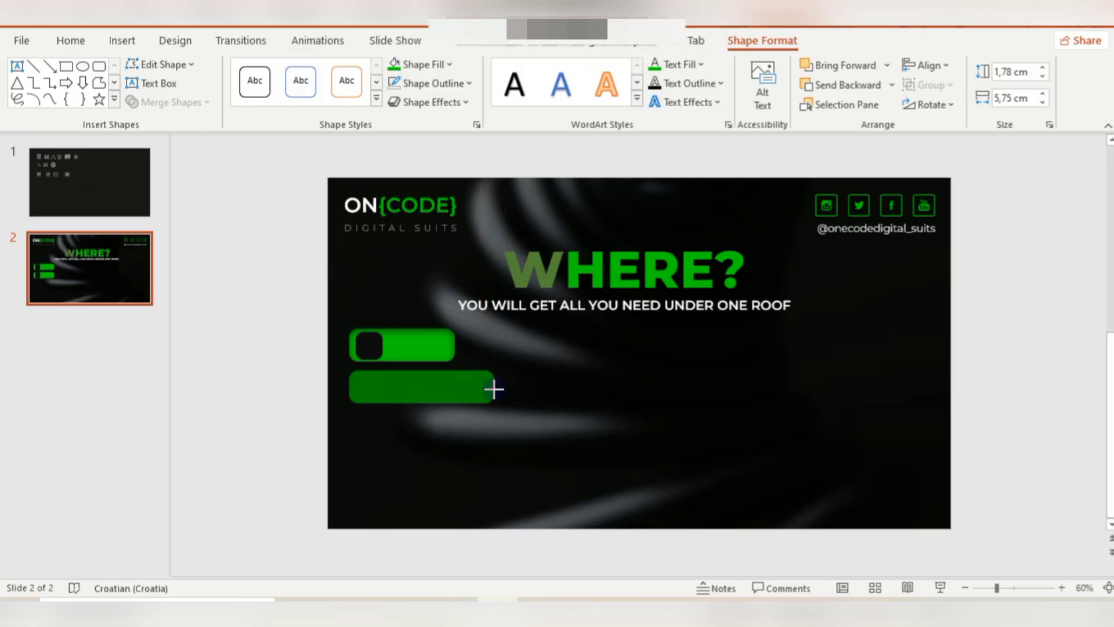
{"action": "left_click_drag", "start_coordinate": [423, 389], "coordinate": [427, 425]}
{"action": "left_click", "coordinate": [458, 428]}
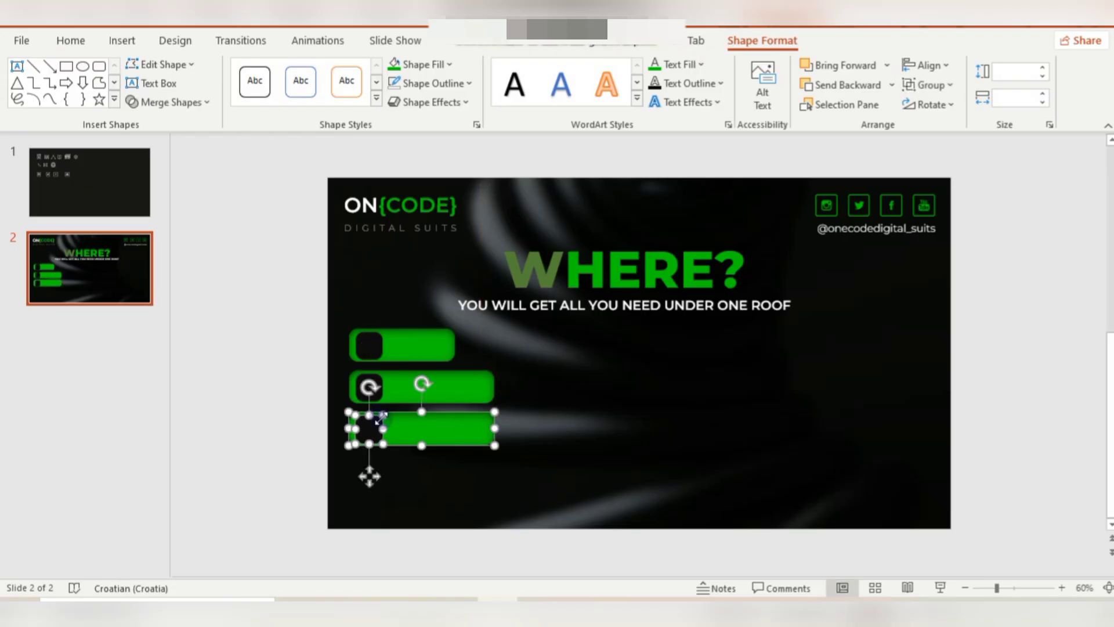
{"action": "left_click_drag", "start_coordinate": [495, 428], "coordinate": [540, 430]}
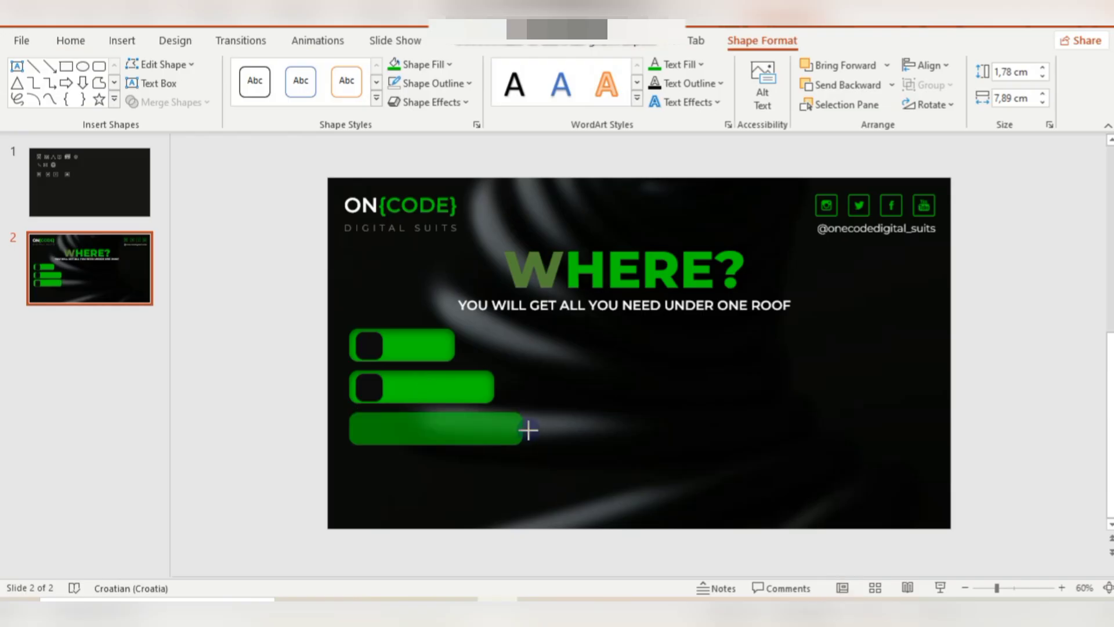
{"action": "left_click", "coordinate": [371, 430]}
{"action": "left_click", "coordinate": [463, 431], "text": "shift"}
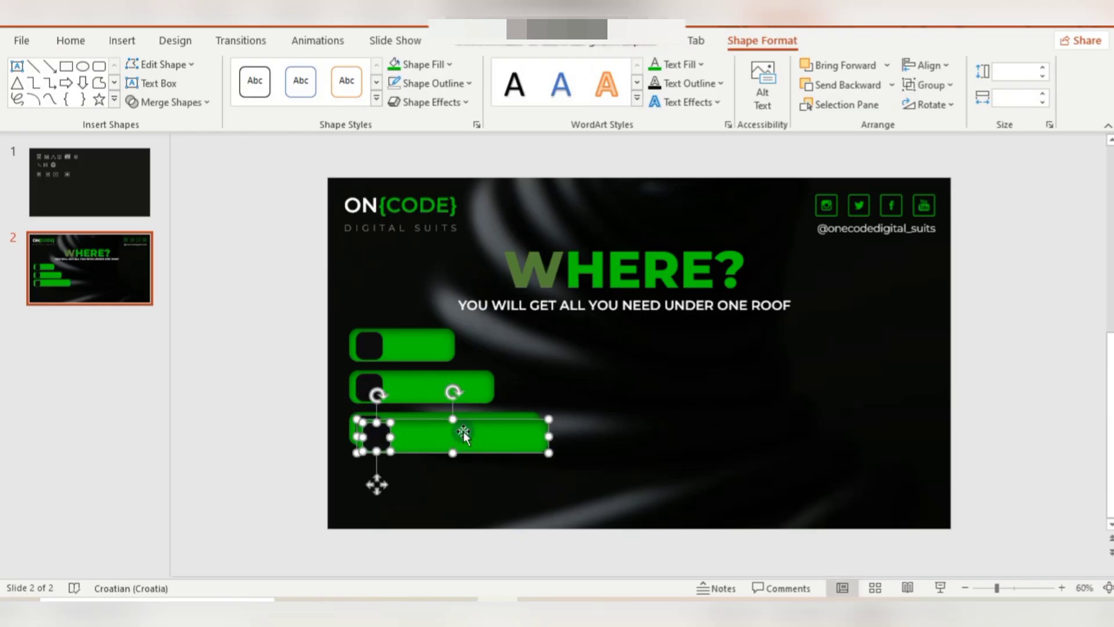
{"action": "left_click_drag", "start_coordinate": [463, 431], "coordinate": [457, 471]}
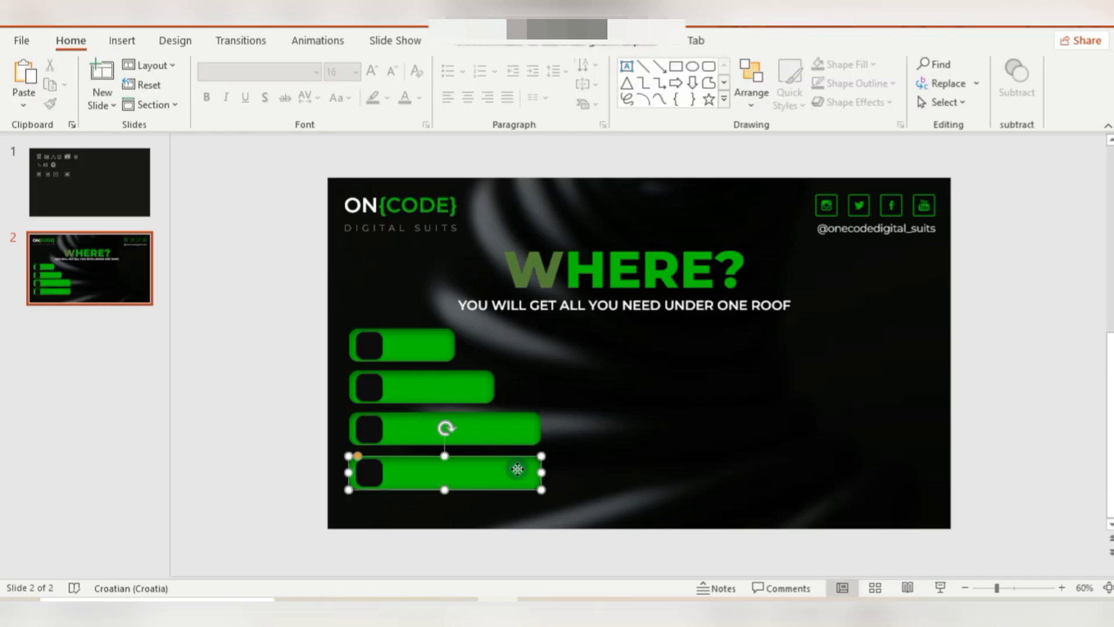
{"action": "left_click_drag", "start_coordinate": [545, 473], "coordinate": [585, 473]}
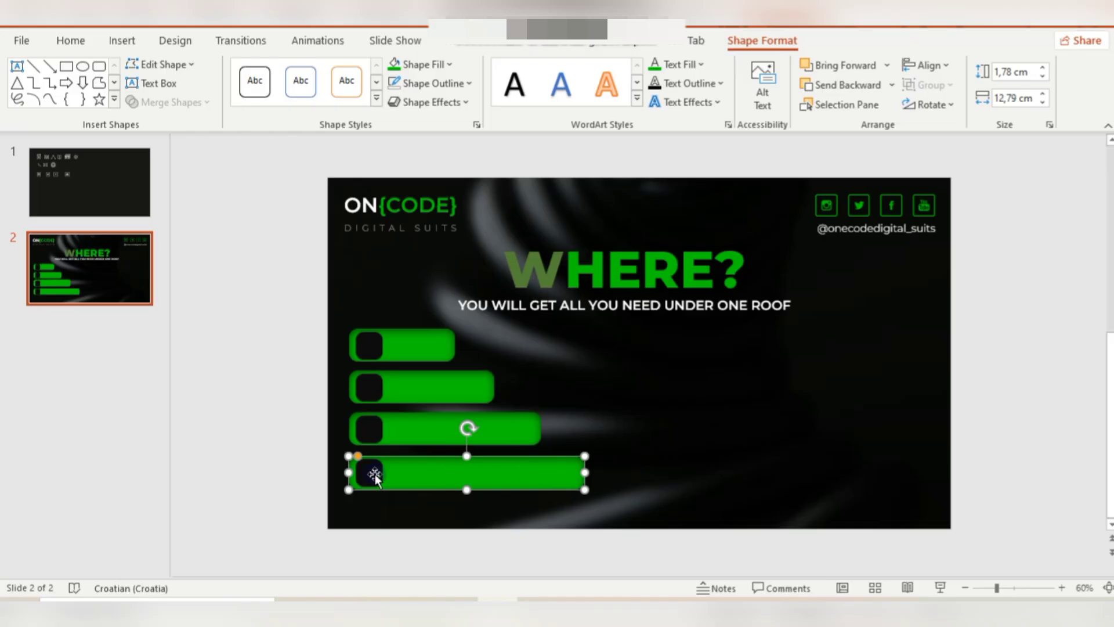
- Add a longer fifth toggle, then move all five toggles up slightly
{"action": "left_click", "coordinate": [369, 471], "text": "shift"}
{"action": "left_click_drag", "start_coordinate": [432, 481], "coordinate": [438, 513]}
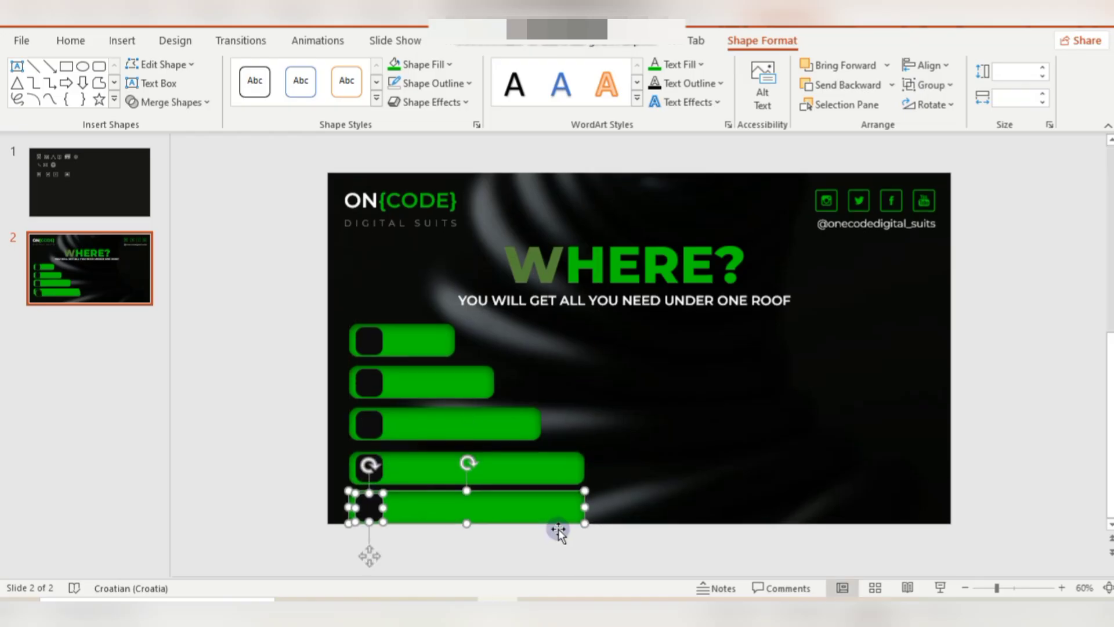
{"action": "left_click", "coordinate": [579, 510], "text": "shift"}
{"action": "left_click", "coordinate": [579, 509]}
{"action": "left_click_drag", "start_coordinate": [584, 509], "coordinate": [647, 510]}
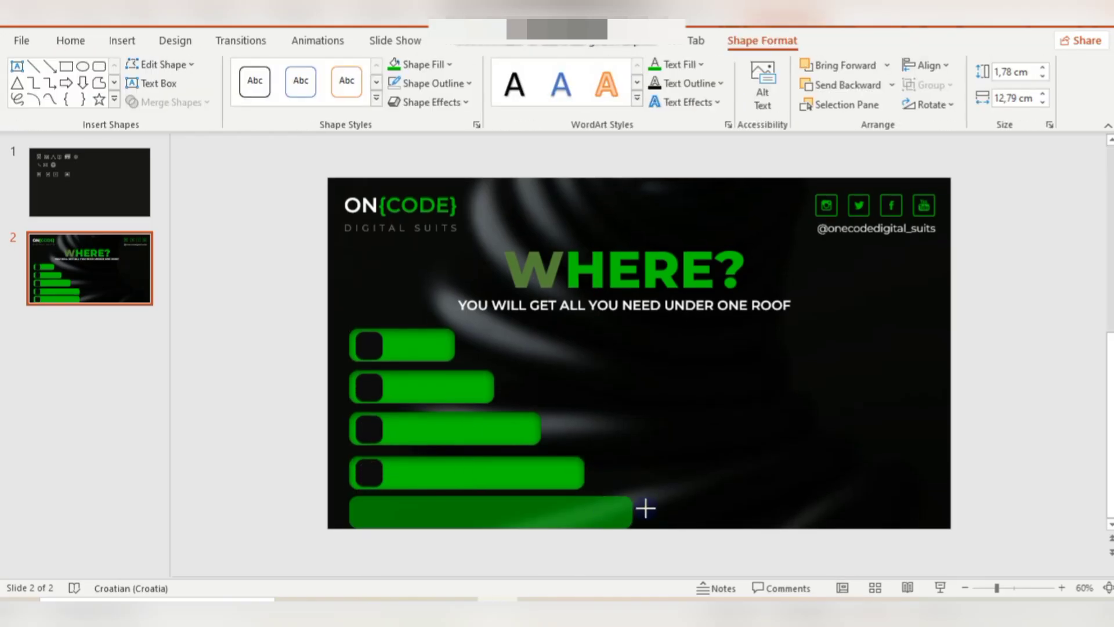
{"action": "left_click_drag", "start_coordinate": [308, 302], "coordinate": [653, 548]}
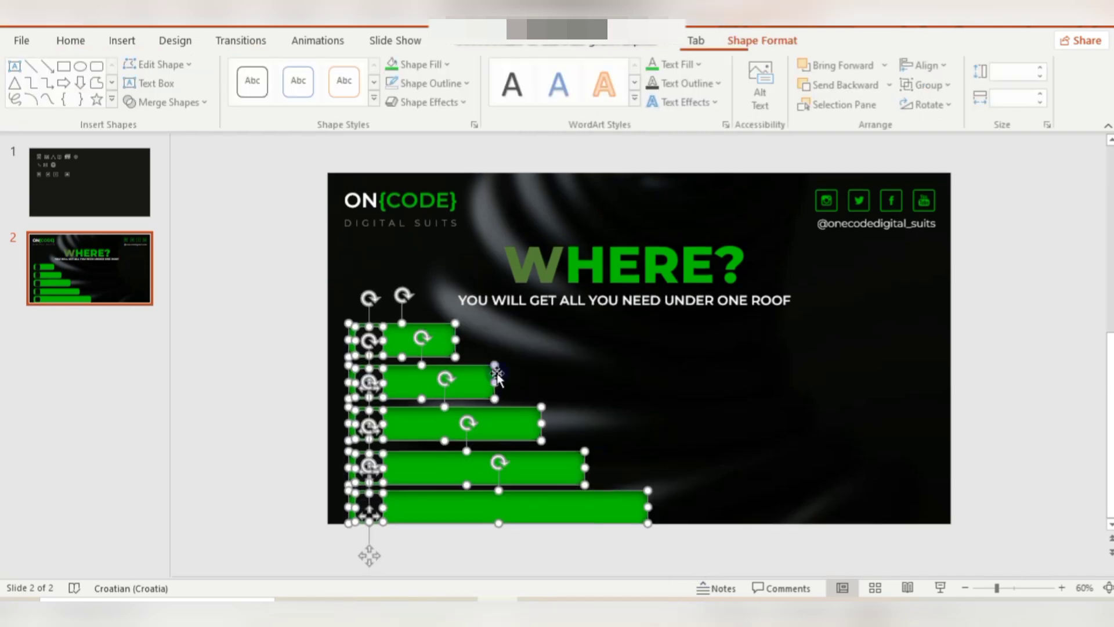
{"action": "left_click_drag", "start_coordinate": [433, 341], "coordinate": [433, 327]}
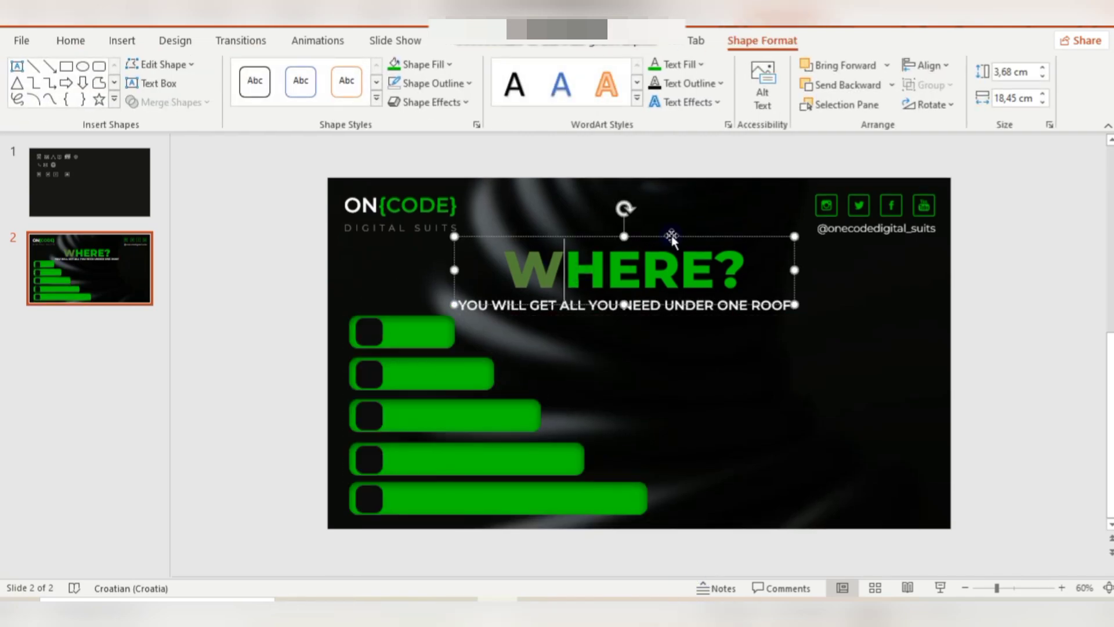
- Nudge the headline and subtitle up and reduce the subtitle to 18 pt
{"action": "left_click_drag", "start_coordinate": [666, 232], "coordinate": [676, 225]}
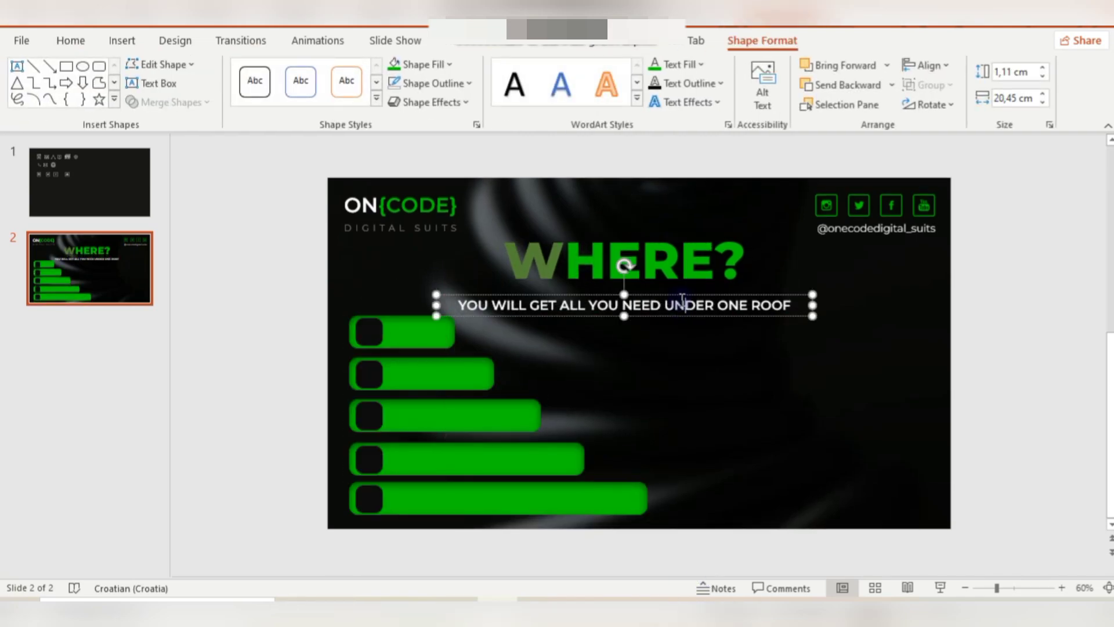
{"action": "left_click_drag", "start_coordinate": [680, 303], "coordinate": [680, 283]}
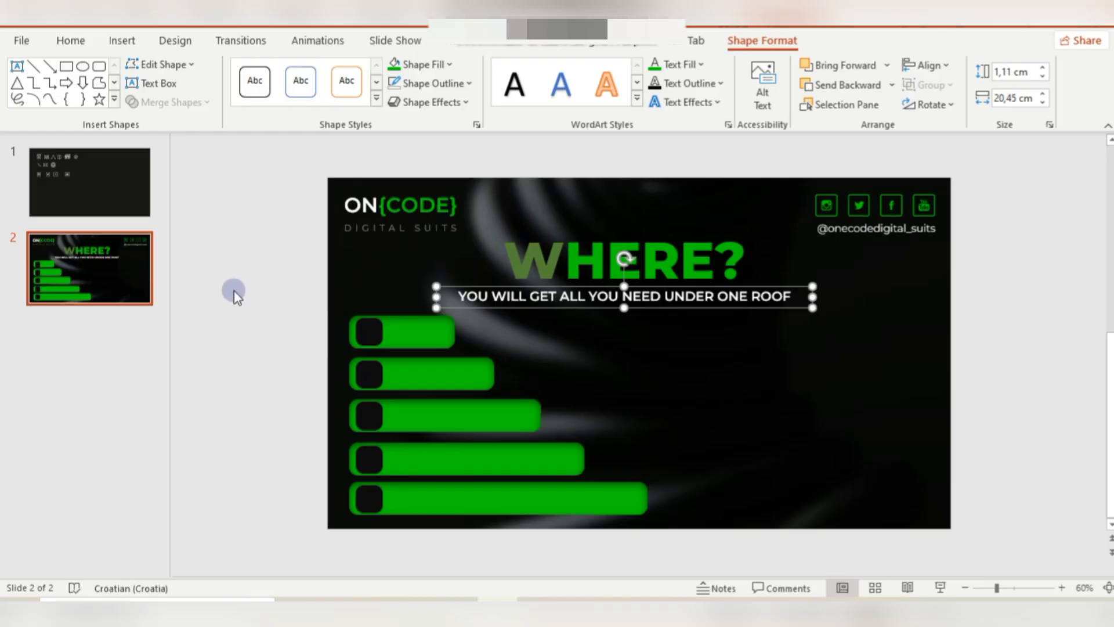
{"action": "left_click", "coordinate": [235, 290]}
{"action": "left_click", "coordinate": [463, 298]}
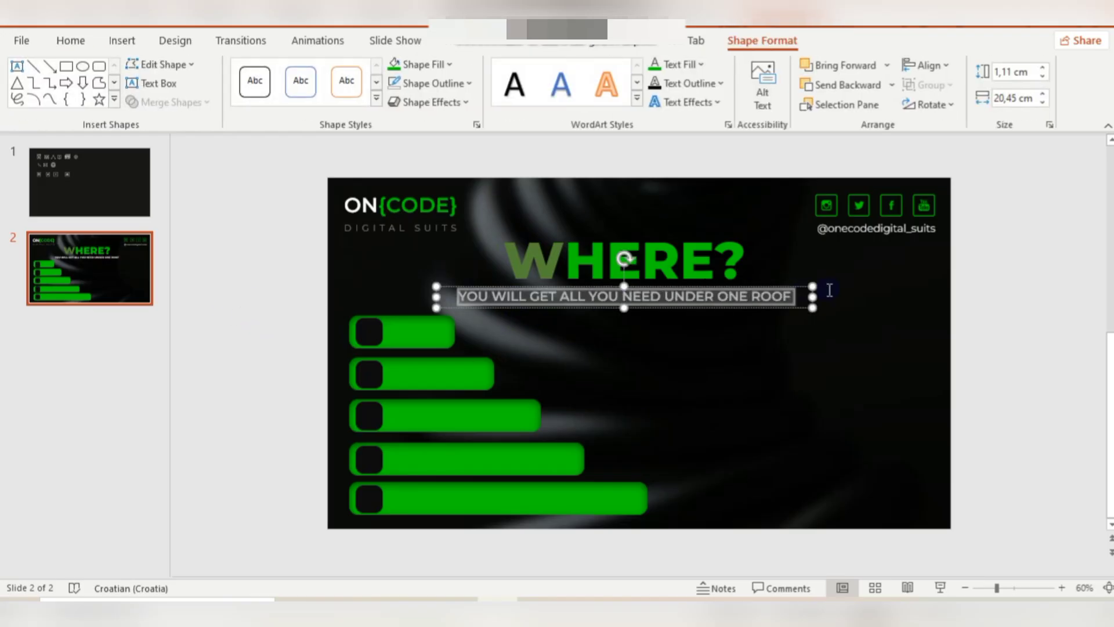
{"action": "left_click", "coordinate": [71, 41]}
{"action": "left_click", "coordinate": [394, 71]}
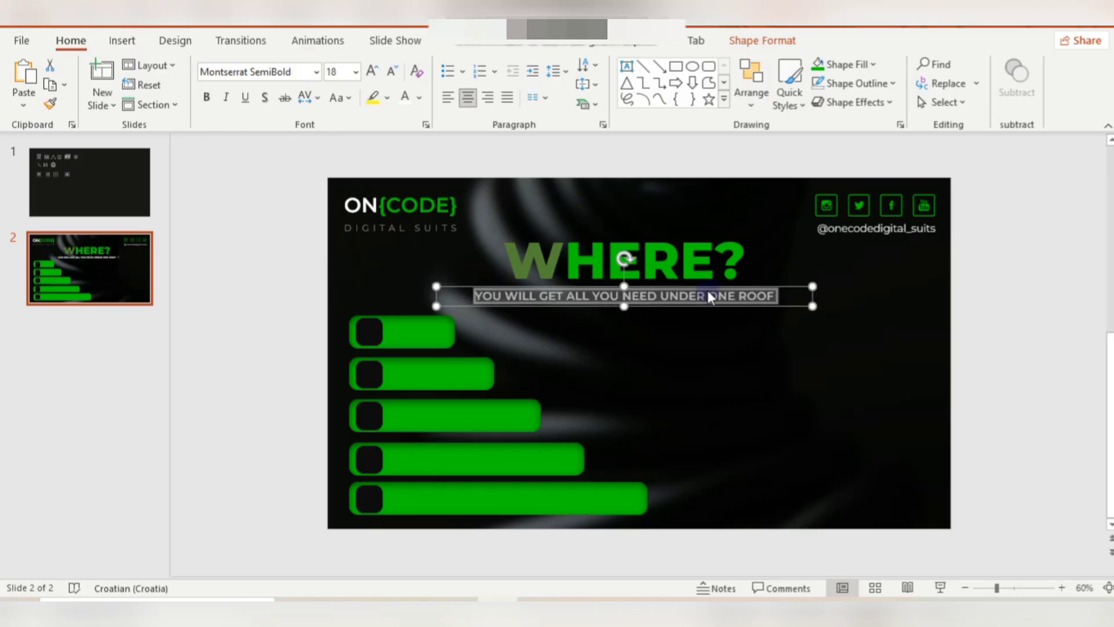
- Shrink the WHERE? headline to 66 pt and move it slightly higher
{"action": "left_click_drag", "start_coordinate": [525, 255], "coordinate": [769, 256]}
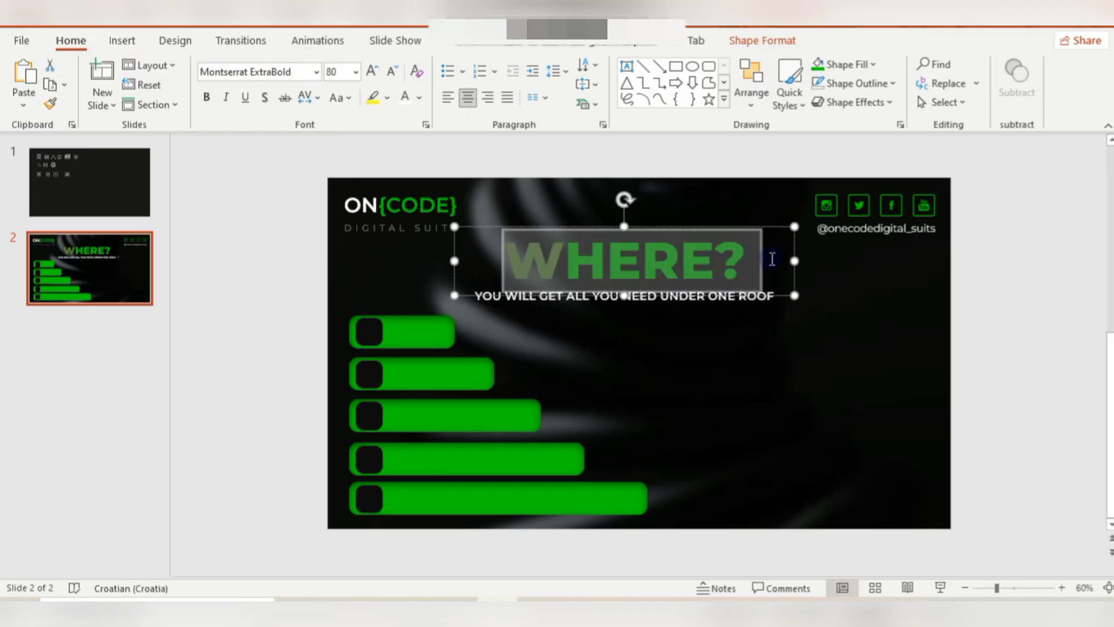
{"action": "left_click", "coordinate": [394, 72]}
{"action": "left_click", "coordinate": [393, 72]}
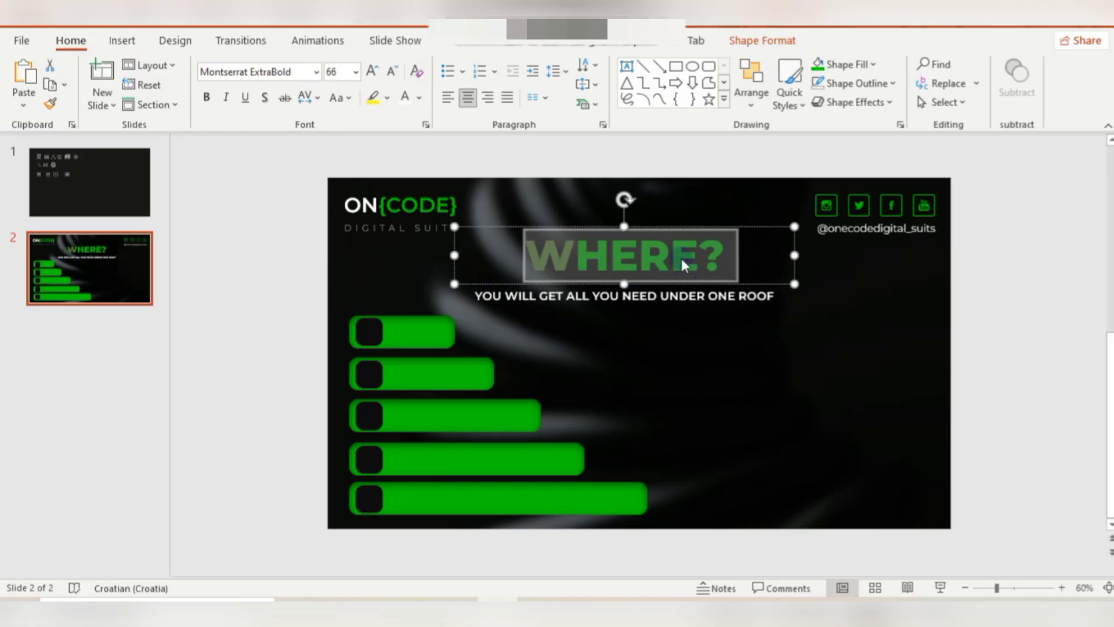
{"action": "left_click_drag", "start_coordinate": [667, 226], "coordinate": [659, 218]}
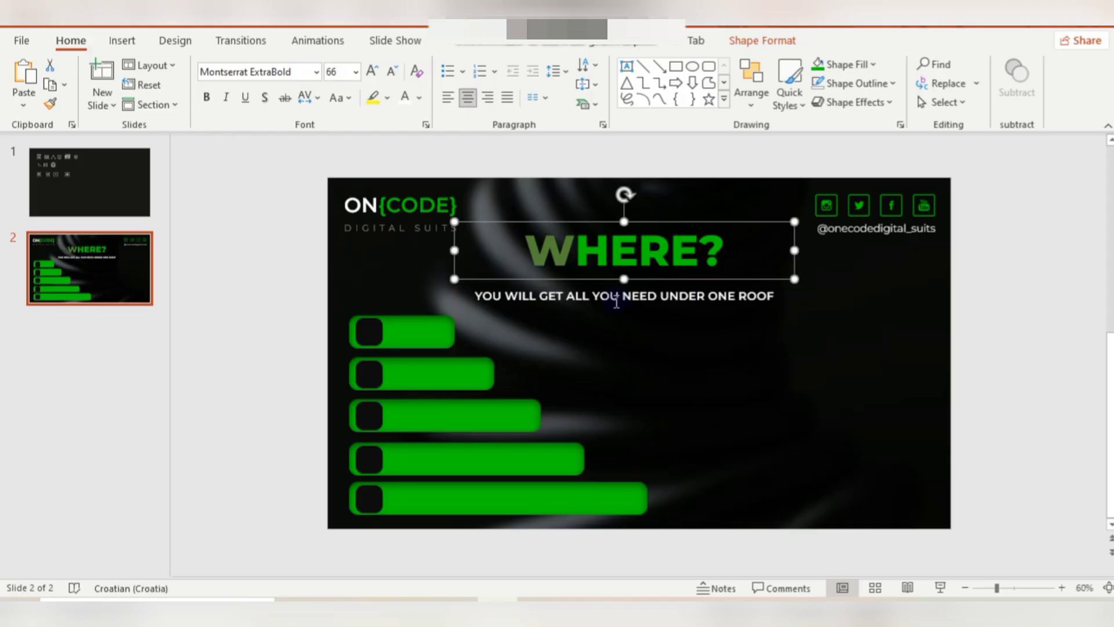
- Make the subtitle 16 pt with loose character spacing, placed just under WHERE?
{"action": "left_click", "coordinate": [465, 296]}
{"action": "left_click_drag", "start_coordinate": [473, 296], "coordinate": [798, 294]}
{"action": "left_click", "coordinate": [393, 71]}
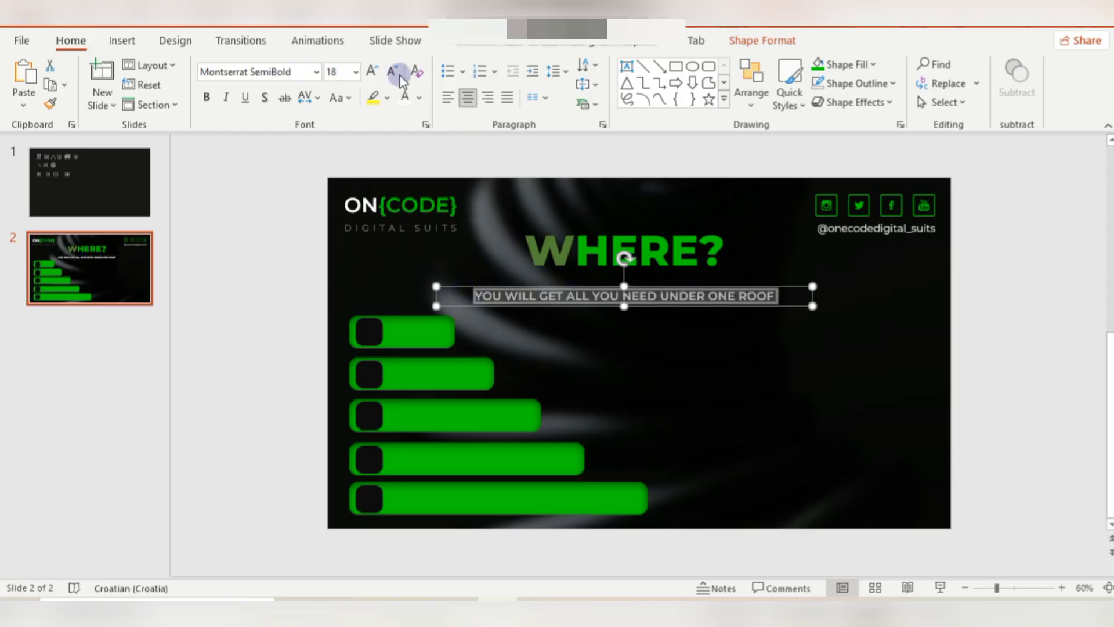
{"action": "left_click", "coordinate": [306, 97]}
{"action": "left_click", "coordinate": [324, 188]}
{"action": "left_click", "coordinate": [707, 291]}
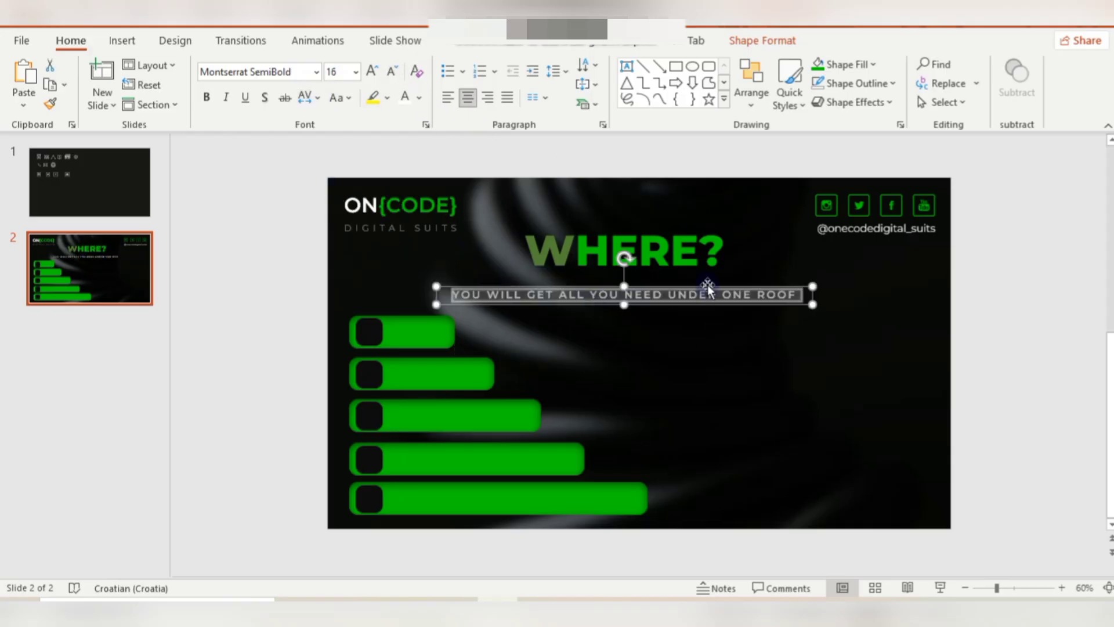
{"action": "left_click_drag", "start_coordinate": [708, 285], "coordinate": [704, 271]}
- Move the five toggles up and nudge the third and fourth dark squares into line
{"action": "left_click_drag", "start_coordinate": [293, 290], "coordinate": [653, 522]}
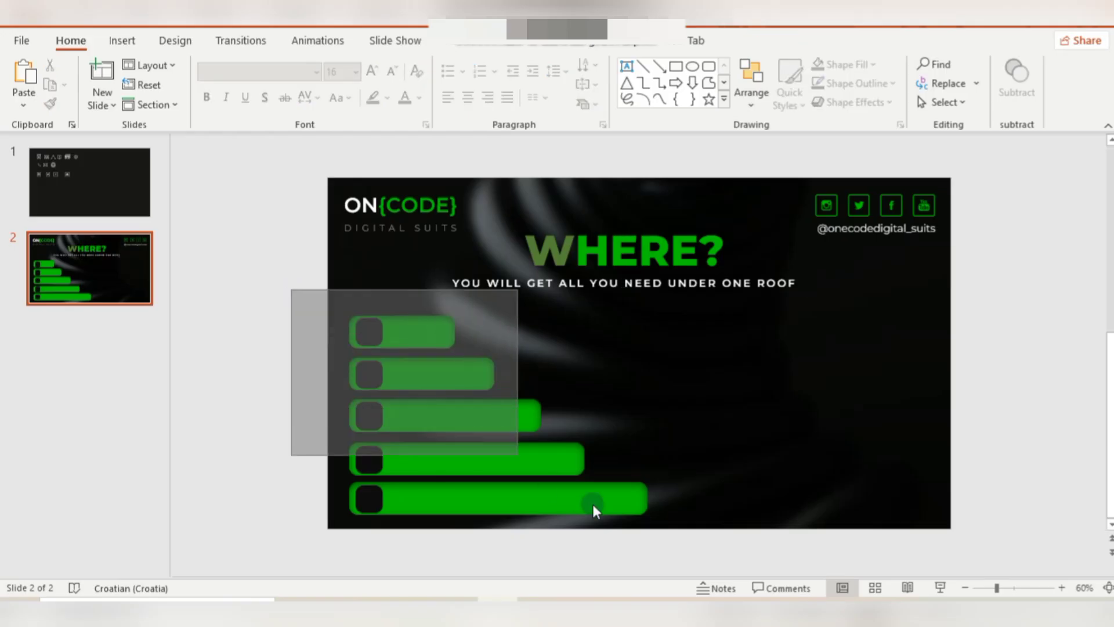
{"action": "left_click_drag", "start_coordinate": [444, 323], "coordinate": [444, 314]}
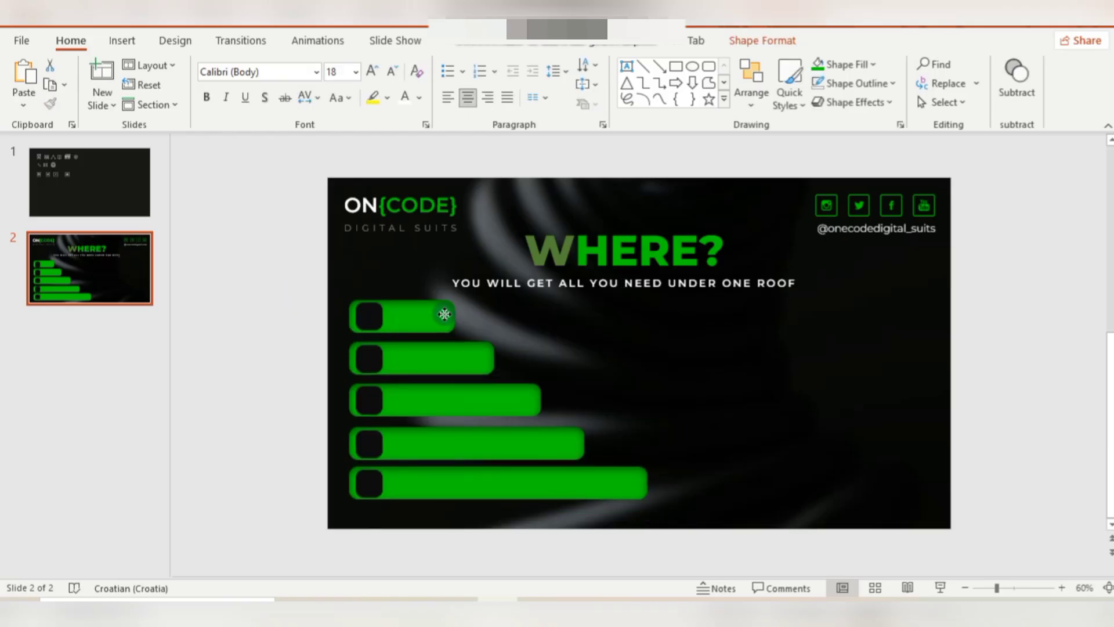
{"action": "left_click", "coordinate": [278, 343]}
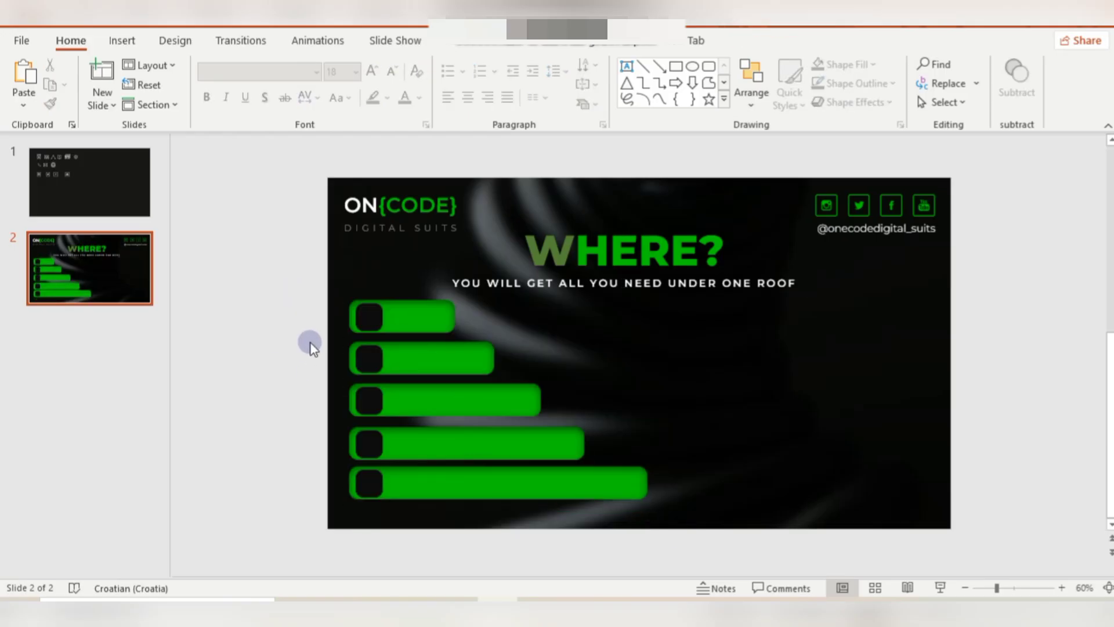
{"action": "left_click", "coordinate": [369, 316]}
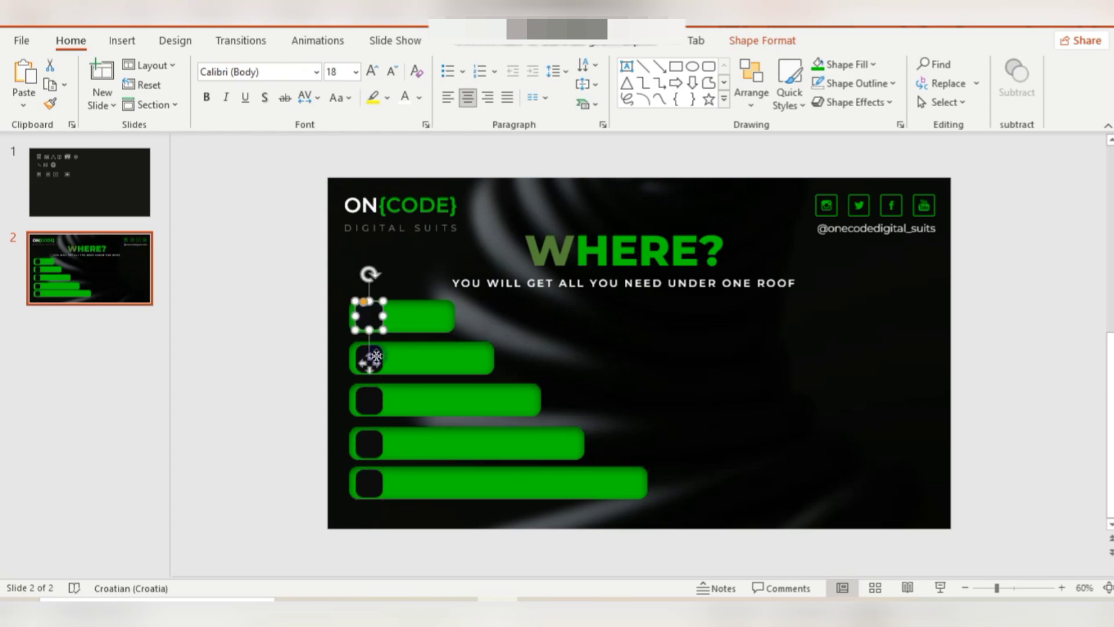
{"action": "left_click", "coordinate": [350, 356]}
{"action": "left_click", "coordinate": [363, 361]}
{"action": "left_click", "coordinate": [363, 361]}
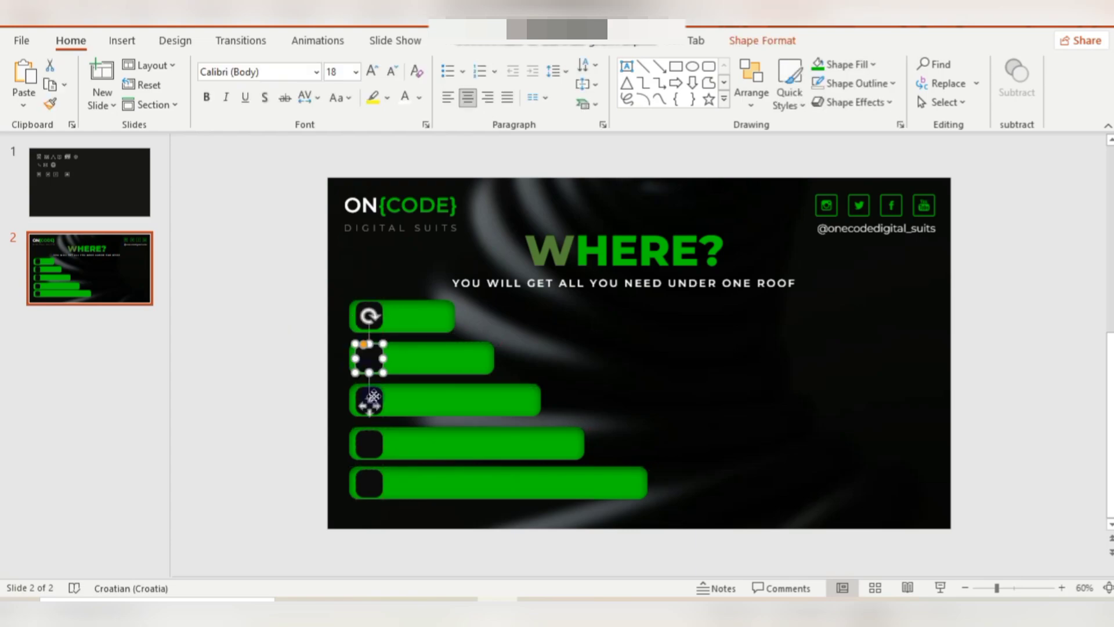
{"action": "left_click", "coordinate": [360, 398]}
{"action": "left_click", "coordinate": [366, 398]}
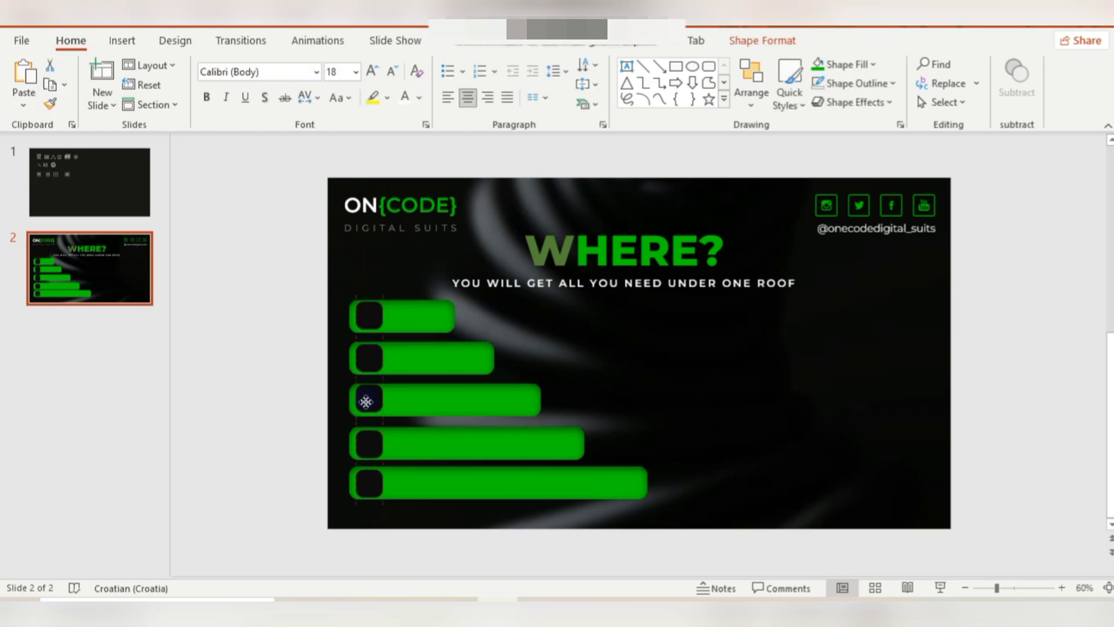
{"action": "left_click_drag", "start_coordinate": [366, 401], "coordinate": [368, 398]}
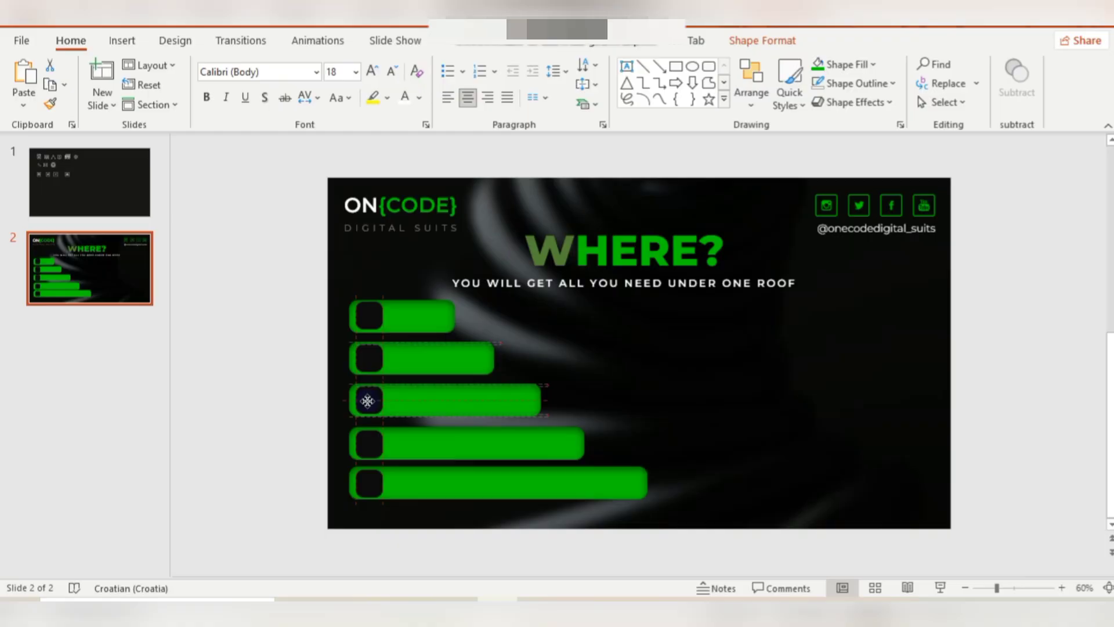
{"action": "left_click", "coordinate": [375, 443]}
{"action": "left_click_drag", "start_coordinate": [376, 442], "coordinate": [379, 444]}
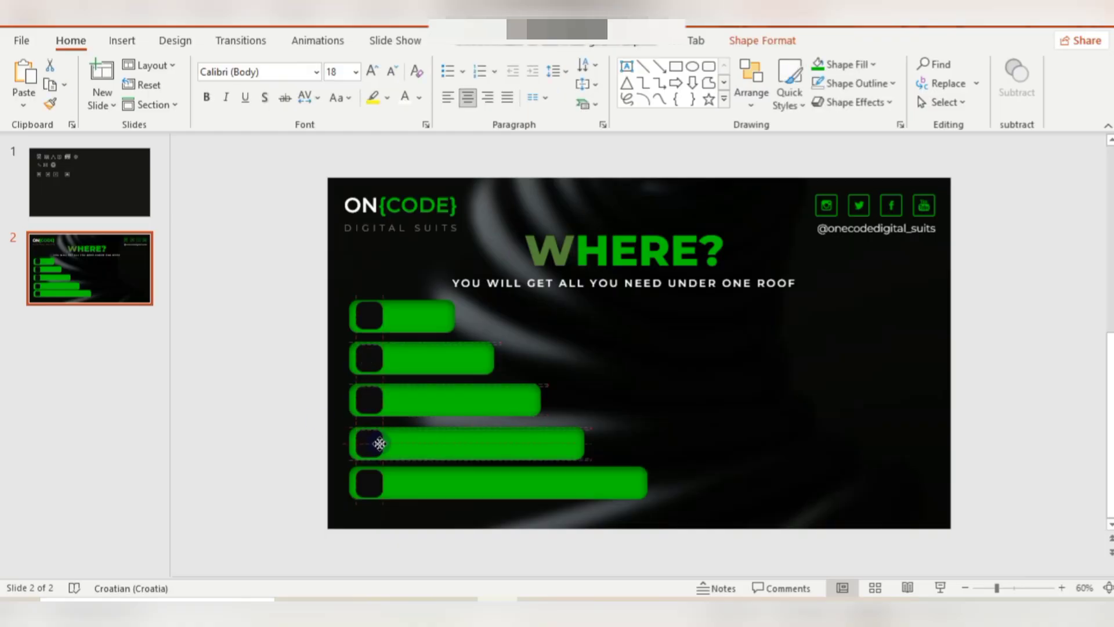
{"action": "left_click", "coordinate": [250, 420]}
{"action": "left_click", "coordinate": [371, 486]}
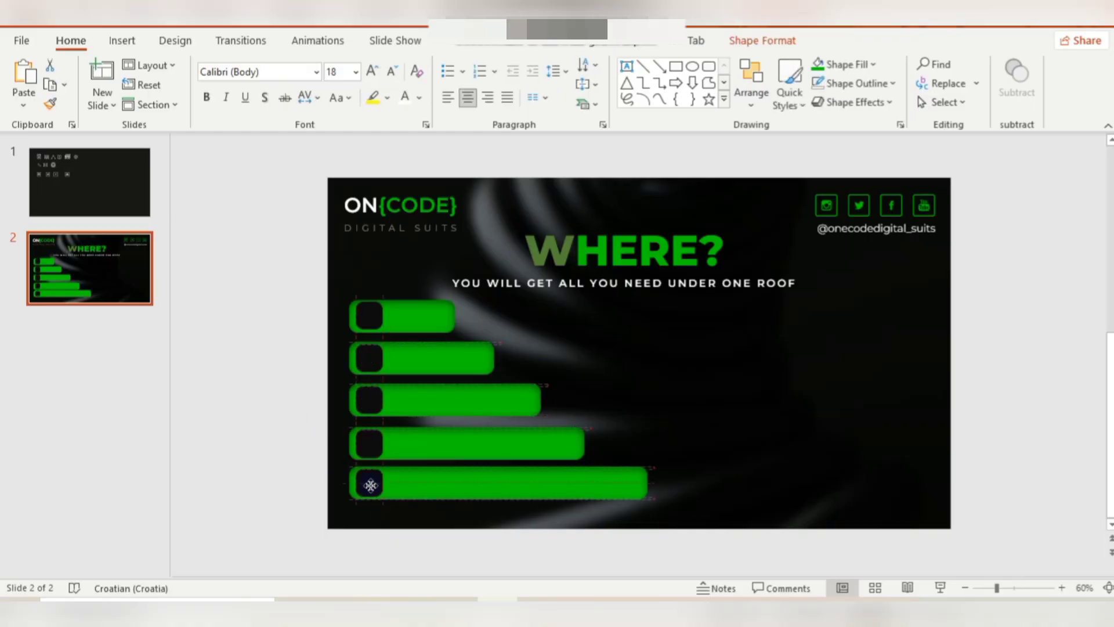
- Copy the six top-row service icons from slide 1, including monitor, card and podcast icons
{"action": "left_click", "coordinate": [85, 153]}
{"action": "left_click", "coordinate": [380, 223]}
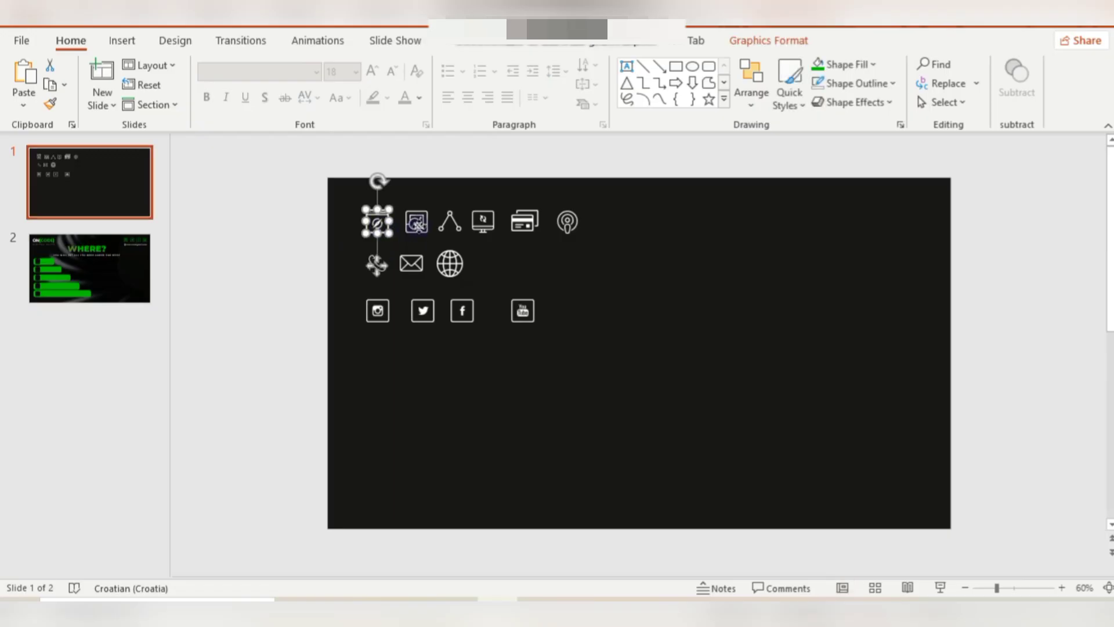
{"action": "left_click", "coordinate": [416, 222], "text": "shift"}
{"action": "left_click", "coordinate": [450, 223], "text": "shift"}
{"action": "left_click", "coordinate": [486, 222], "text": "shift"}
{"action": "left_click", "coordinate": [524, 221], "text": "shift"}
{"action": "left_click", "coordinate": [566, 221], "text": "shift"}
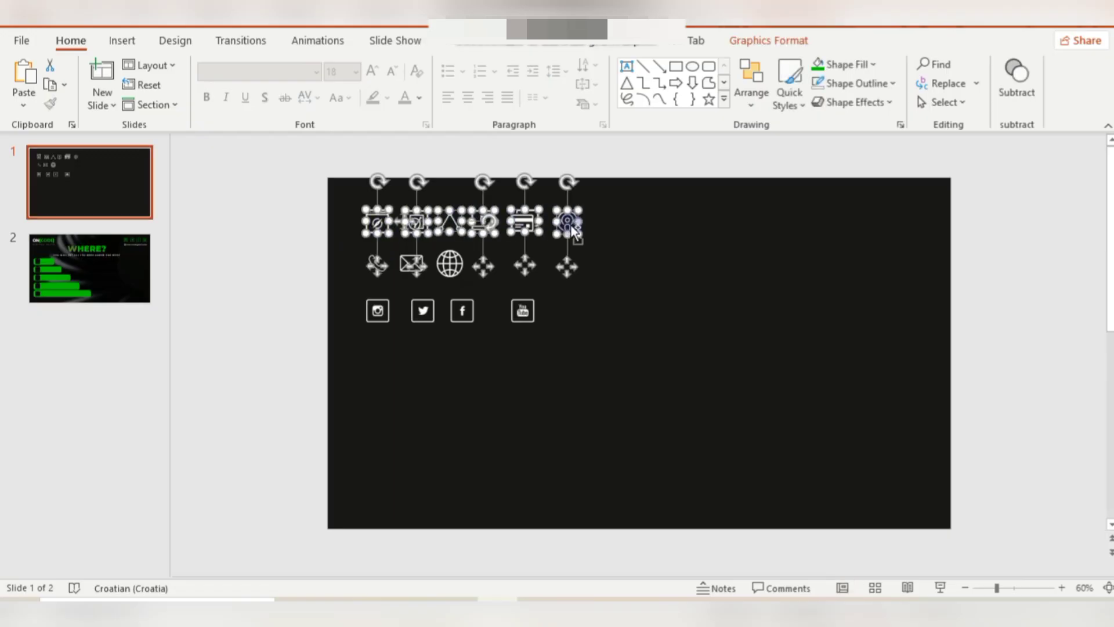
{"action": "key", "text": "ctrl+c"}
{"action": "left_click", "coordinate": [99, 280]}
- Paste the icons onto slide 2 and move them as a row beside the green bars
{"action": "key", "text": "ctrl+v"}
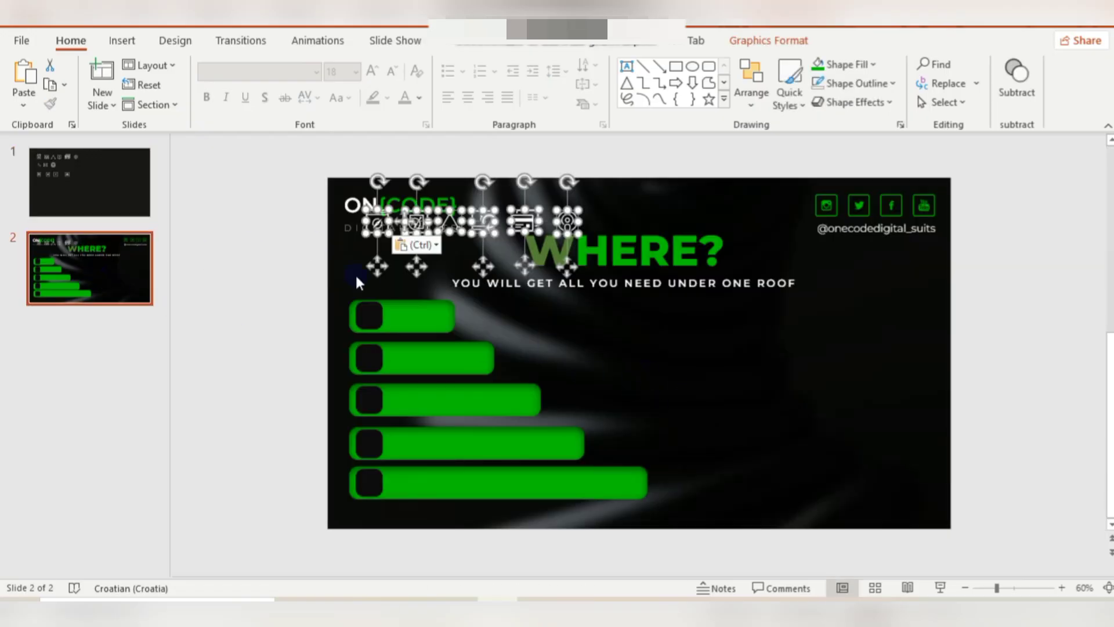
{"action": "left_click", "coordinate": [358, 246]}
{"action": "left_click", "coordinate": [377, 223]}
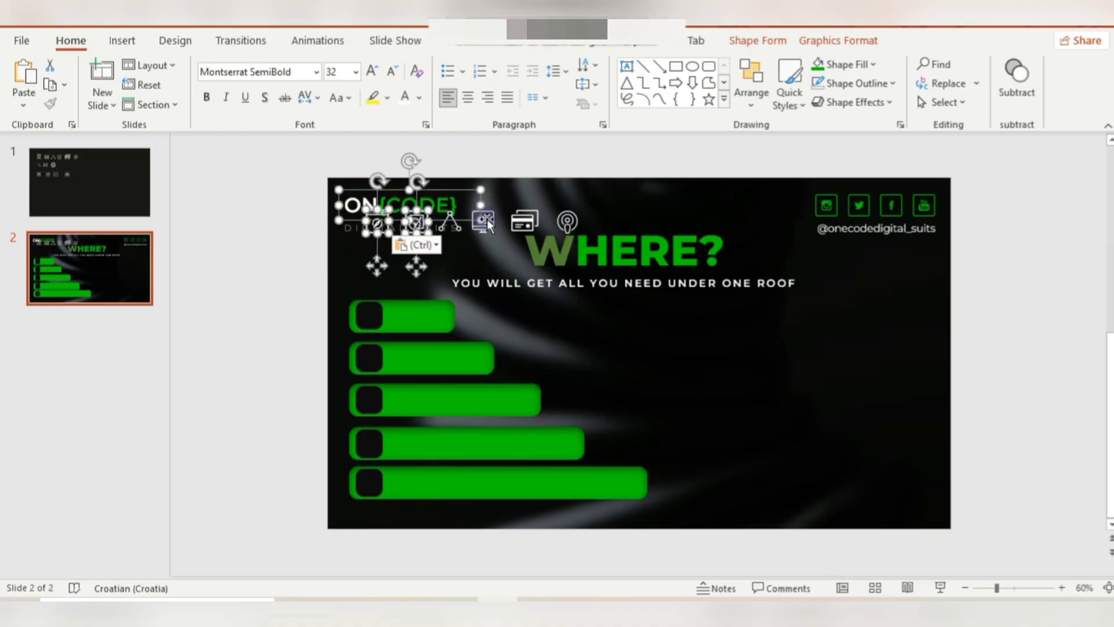
{"action": "left_click", "coordinate": [256, 206]}
{"action": "left_click", "coordinate": [377, 222]}
{"action": "left_click", "coordinate": [416, 222], "text": "shift"}
{"action": "left_click", "coordinate": [484, 222], "text": "shift"}
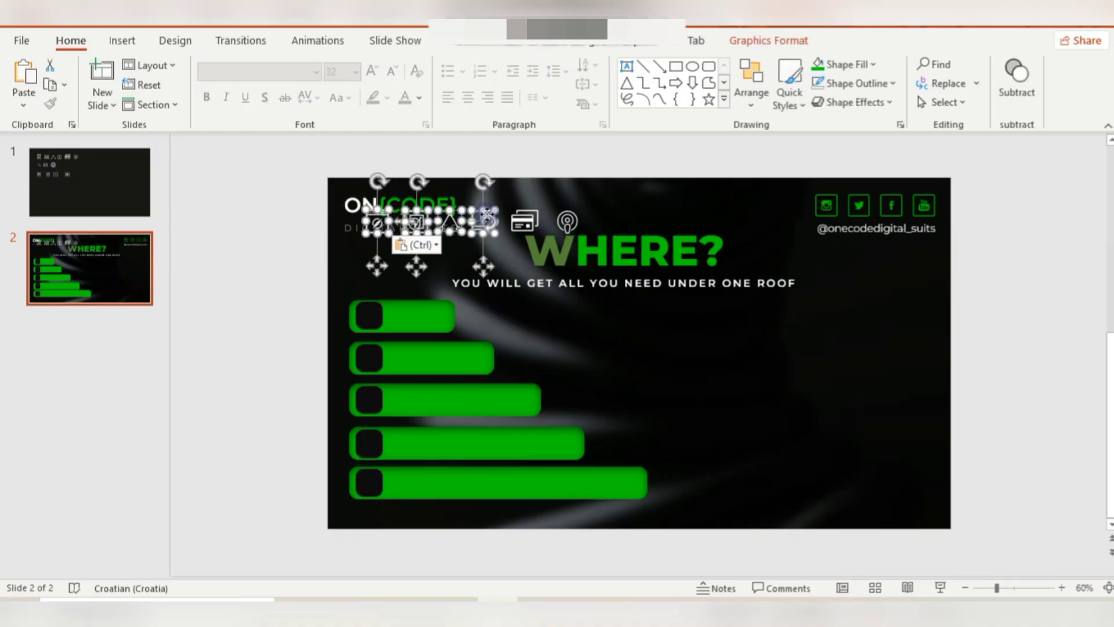
{"action": "left_click", "coordinate": [525, 221], "text": "shift"}
{"action": "left_click", "coordinate": [567, 222], "text": "shift"}
{"action": "left_click_drag", "start_coordinate": [567, 224], "coordinate": [774, 358]}
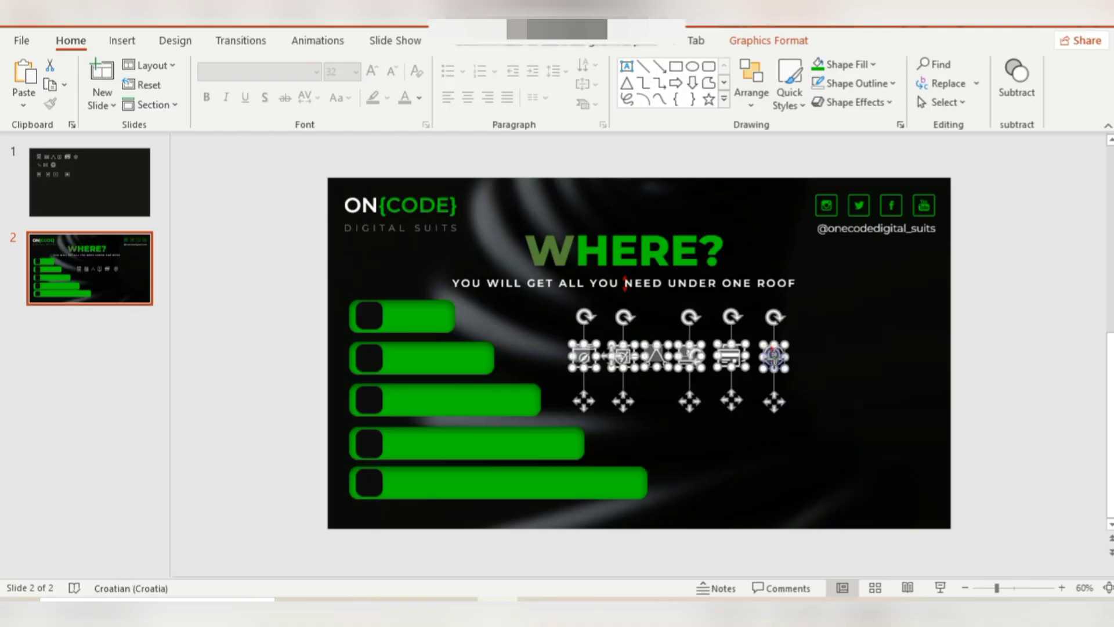
{"action": "left_click", "coordinate": [298, 333]}
- Place the first icon, second icon and network icon into the first three dark squares
{"action": "left_click", "coordinate": [582, 355]}
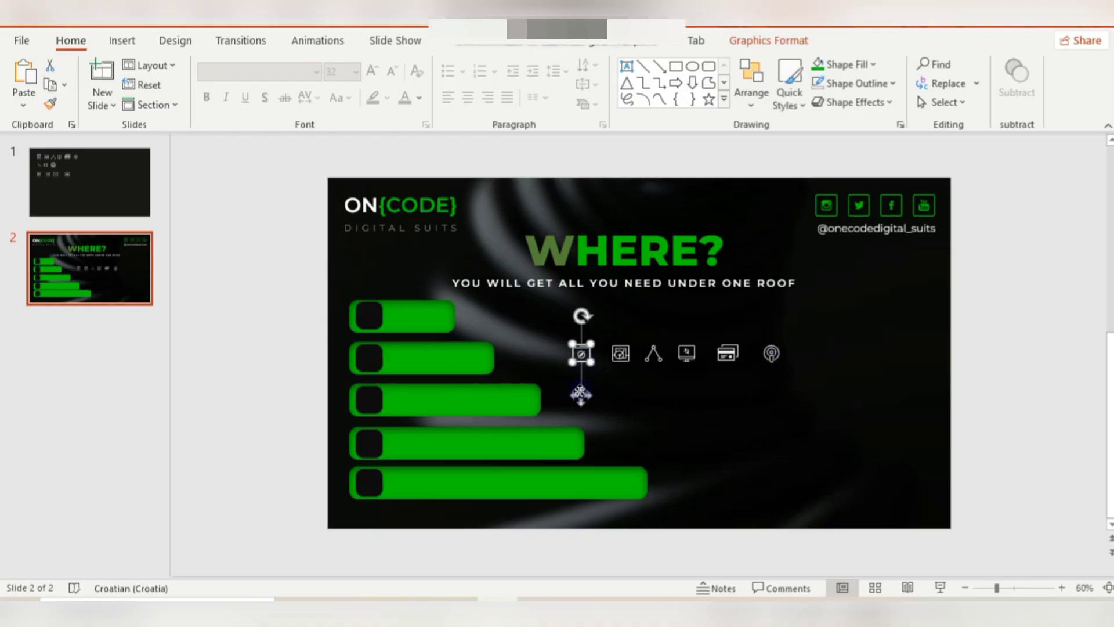
{"action": "left_click_drag", "start_coordinate": [581, 353], "coordinate": [369, 317]}
{"action": "left_click", "coordinate": [621, 354]}
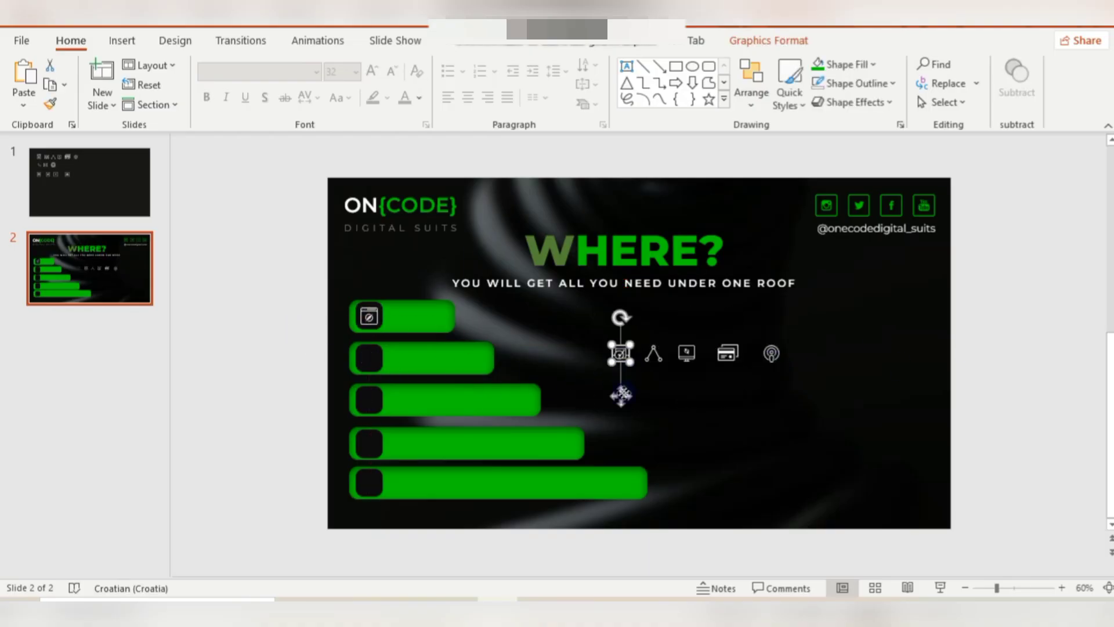
{"action": "left_click_drag", "start_coordinate": [620, 396], "coordinate": [374, 398]}
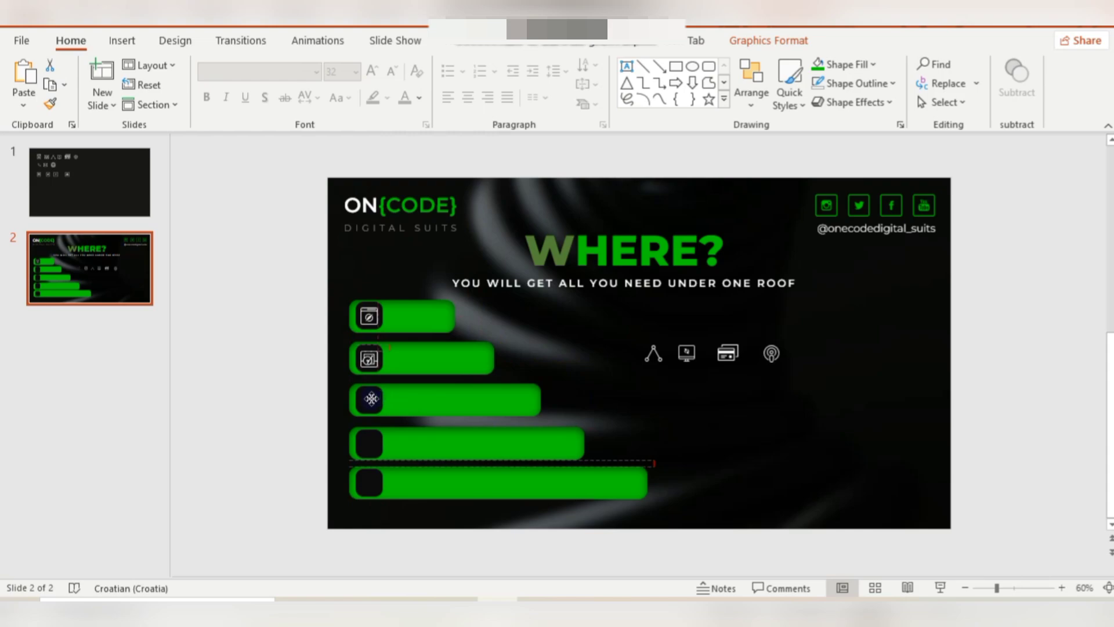
{"action": "left_click", "coordinate": [653, 354]}
{"action": "left_click_drag", "start_coordinate": [609, 352], "coordinate": [344, 401]}
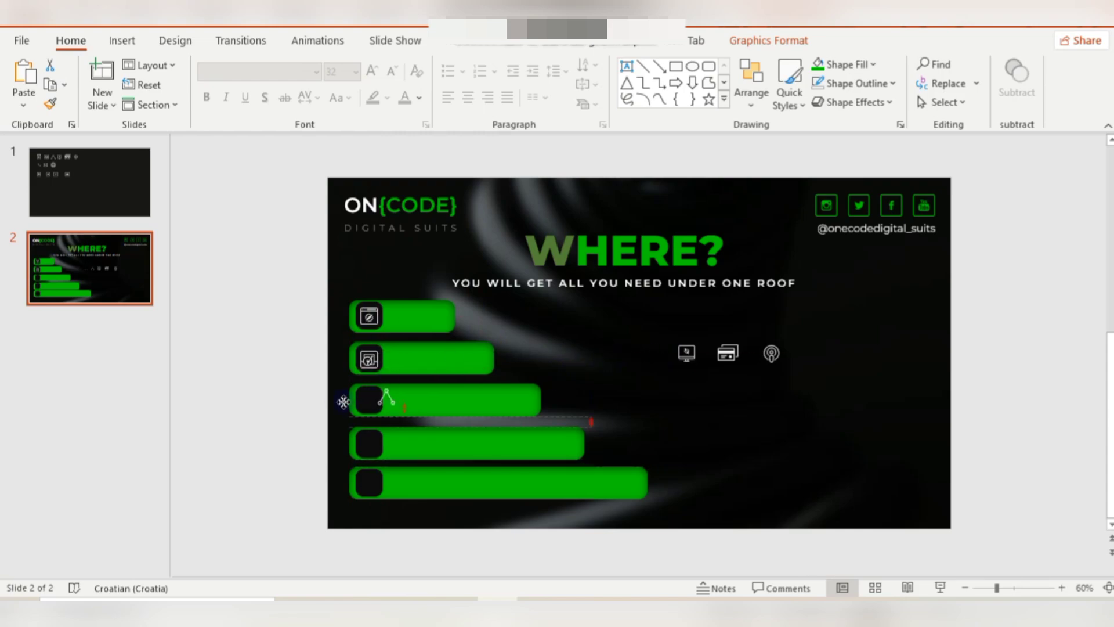
- Place the monitor and card icons in the last two bars and delete the podcast icon
{"action": "mouse_move", "coordinate": [687, 392]}
{"action": "left_mouse_down"}
{"action": "mouse_move", "coordinate": [414, 460]}
{"action": "mouse_move", "coordinate": [371, 444]}
{"action": "left_mouse_up"}
{"action": "left_click", "coordinate": [729, 364]}
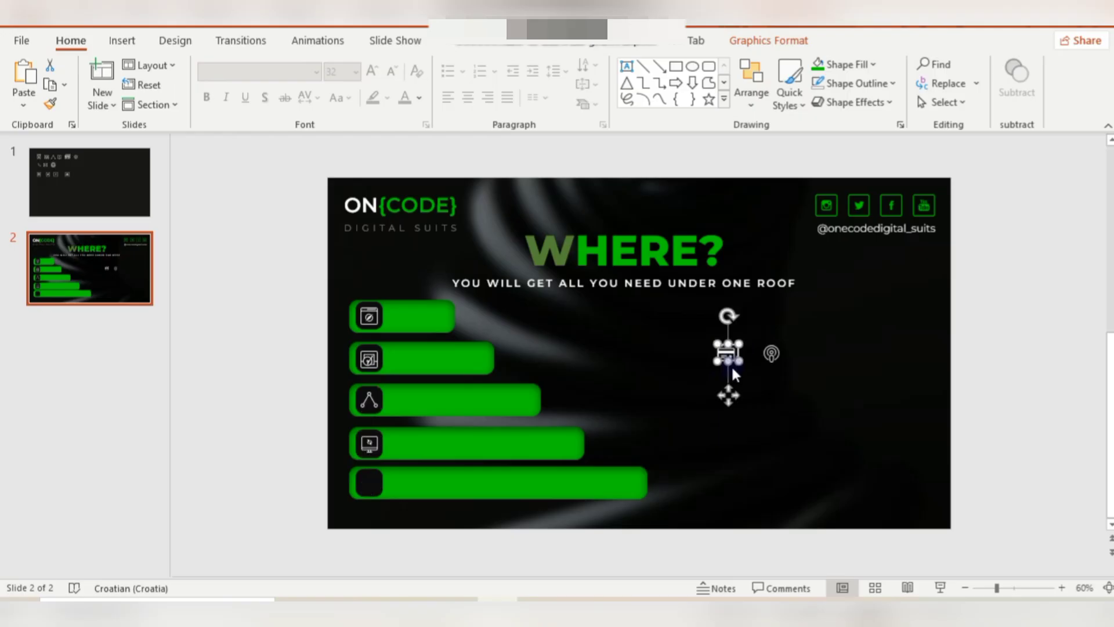
{"action": "left_click_drag", "start_coordinate": [728, 393], "coordinate": [371, 518]}
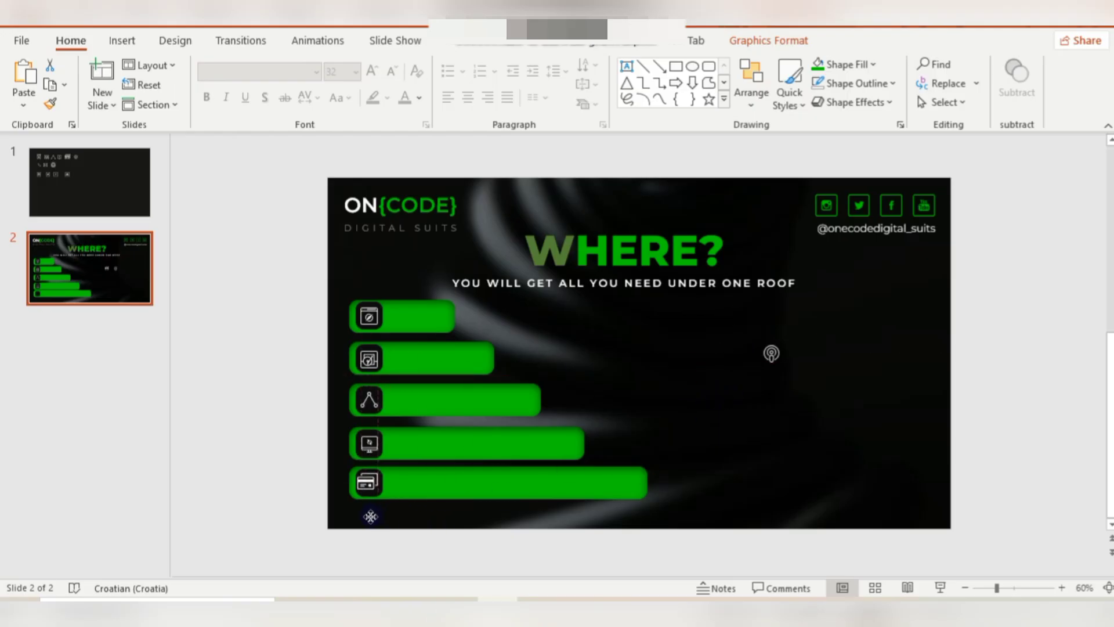
{"action": "left_click", "coordinate": [772, 353]}
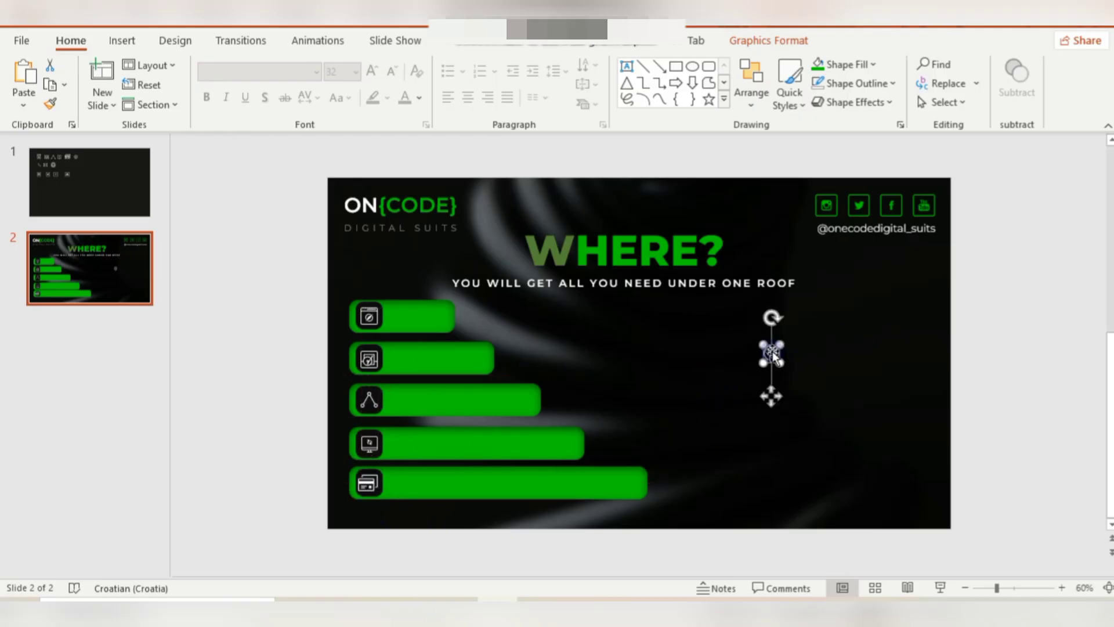
{"action": "key", "text": "Delete"}
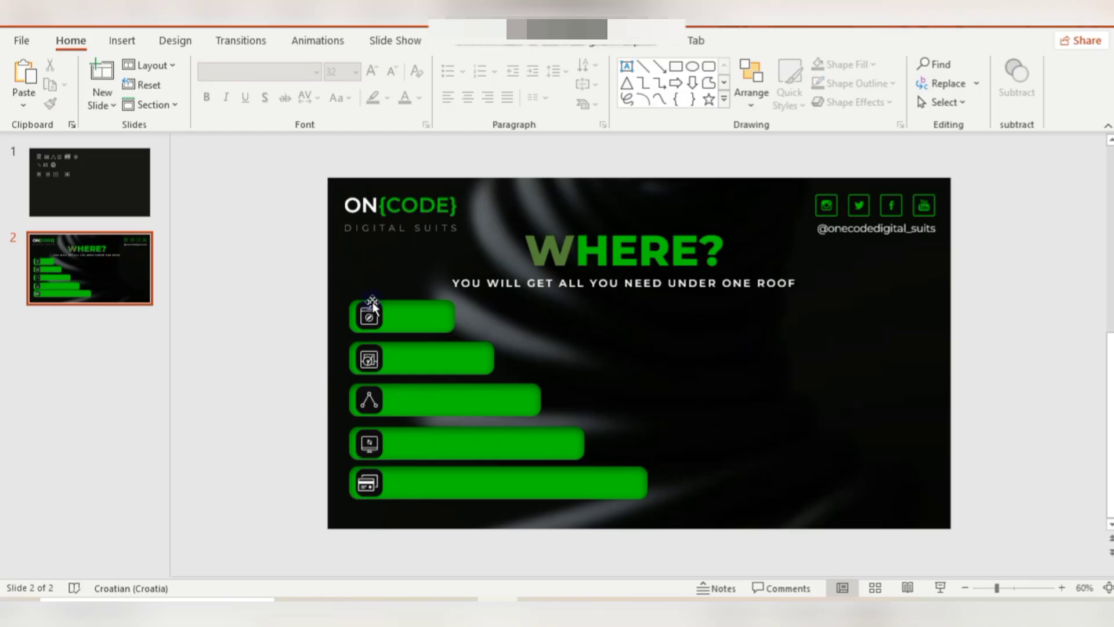
- Group each bar's white icon with its dark square, bar by bar
{"action": "left_click_drag", "start_coordinate": [305, 281], "coordinate": [402, 339]}
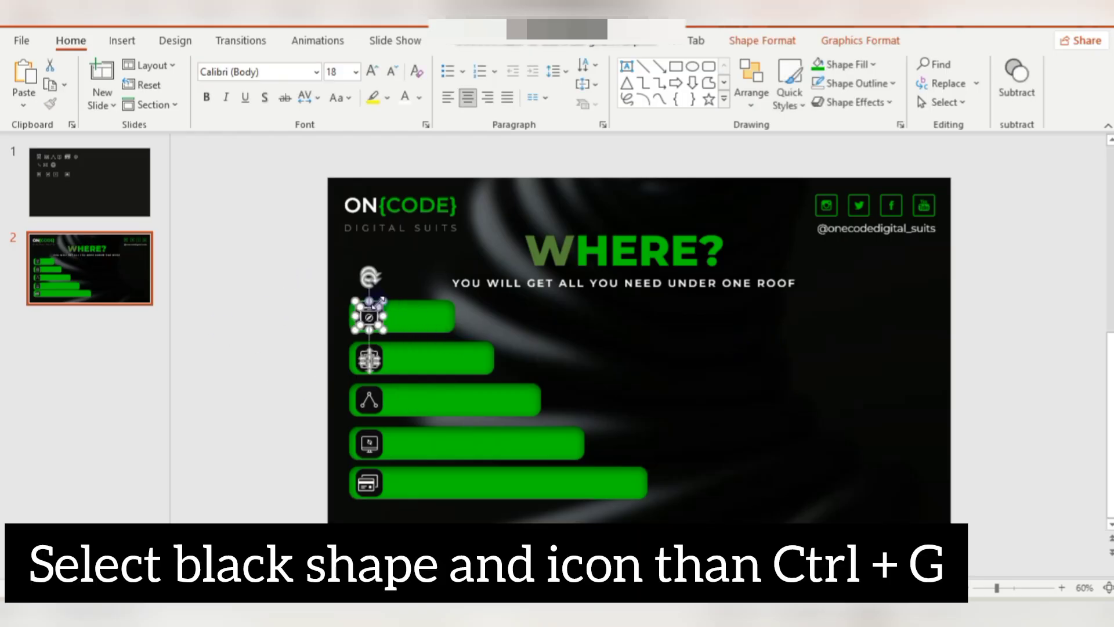
{"action": "right_click", "coordinate": [377, 273]}
{"action": "left_click", "coordinate": [475, 388]}
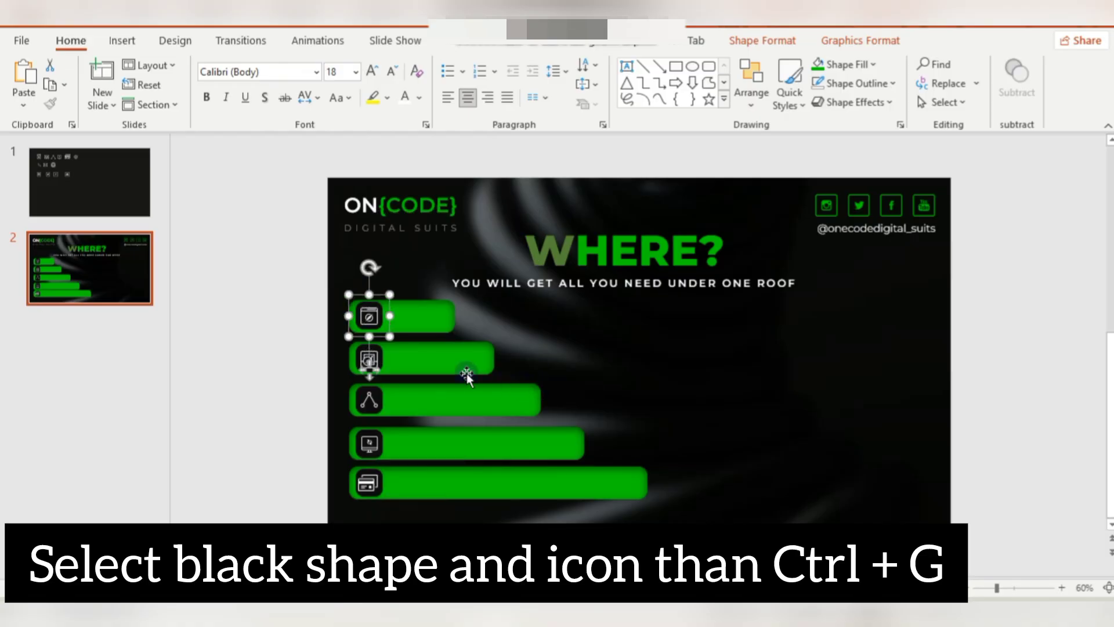
{"action": "left_click_drag", "start_coordinate": [288, 333], "coordinate": [409, 381]}
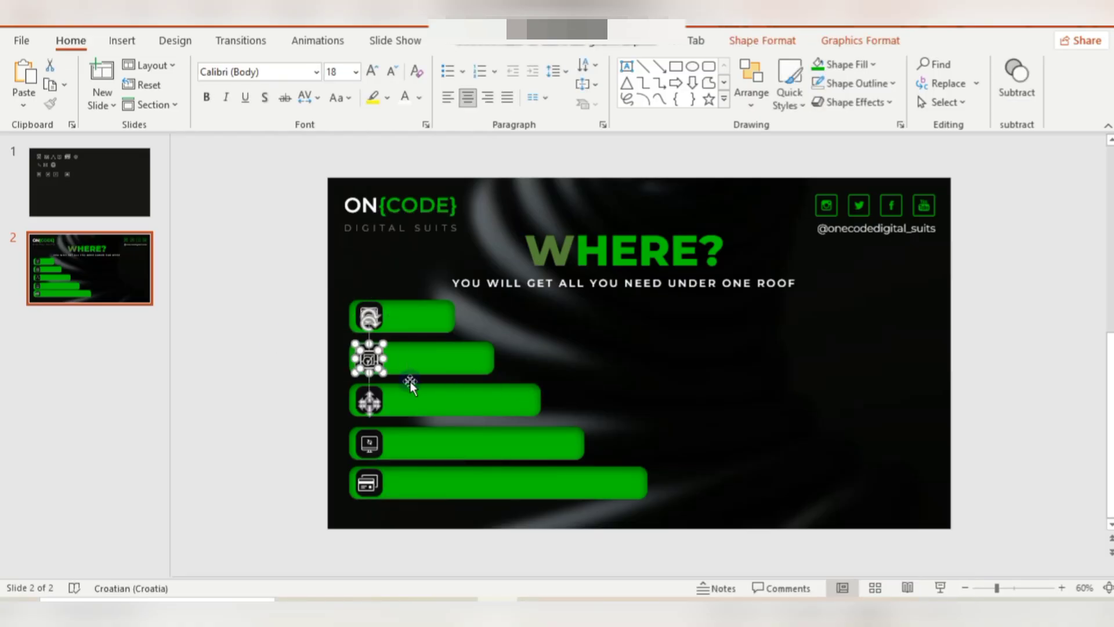
{"action": "left_click_drag", "start_coordinate": [281, 375], "coordinate": [403, 428]}
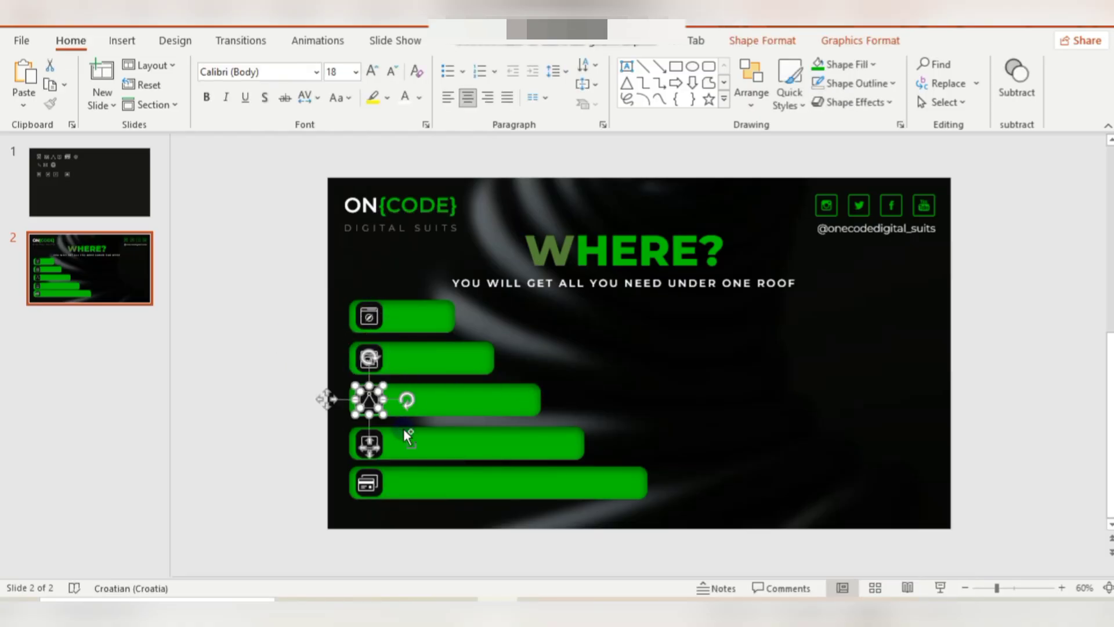
{"action": "left_click_drag", "start_coordinate": [310, 419], "coordinate": [399, 464]}
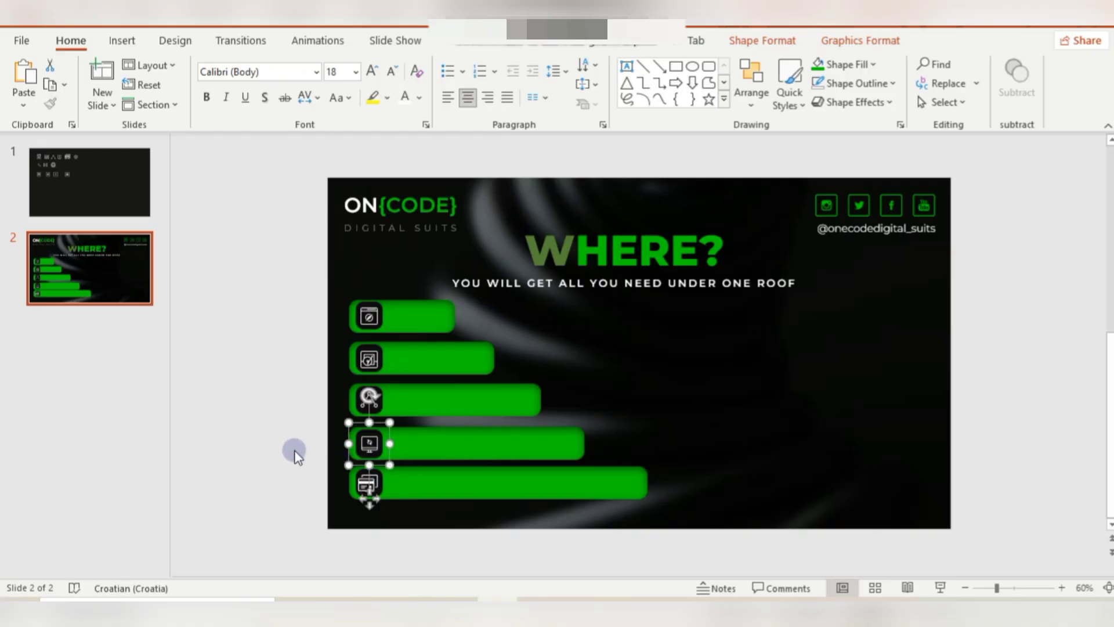
{"action": "left_click_drag", "start_coordinate": [294, 450], "coordinate": [405, 520]}
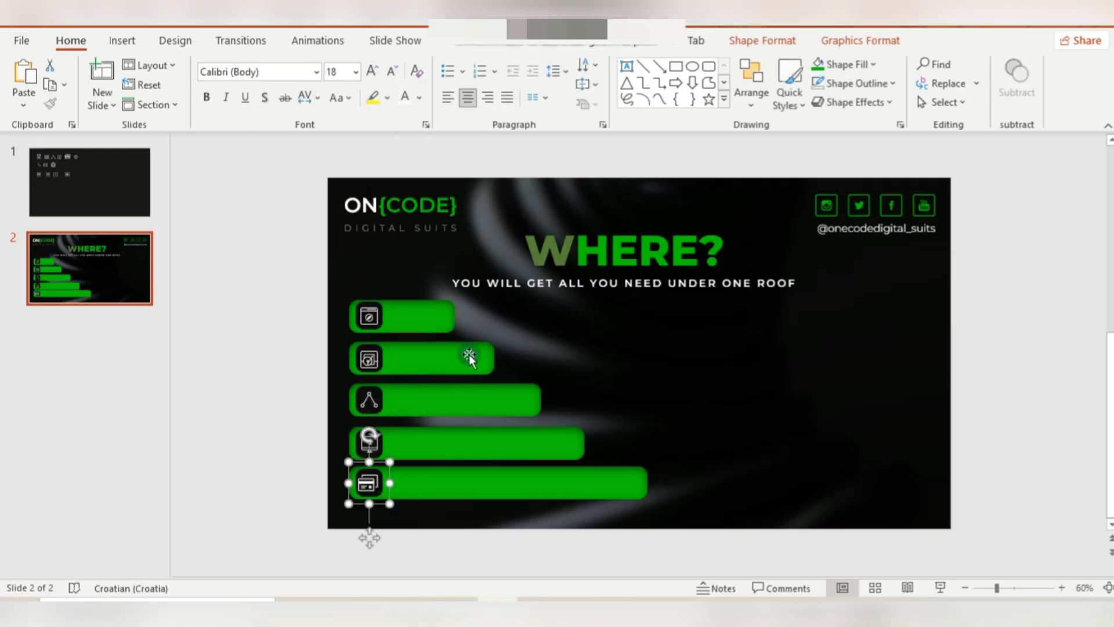
- Nudge the fifth green bar into line with the other four bars
{"action": "left_click", "coordinate": [520, 441]}
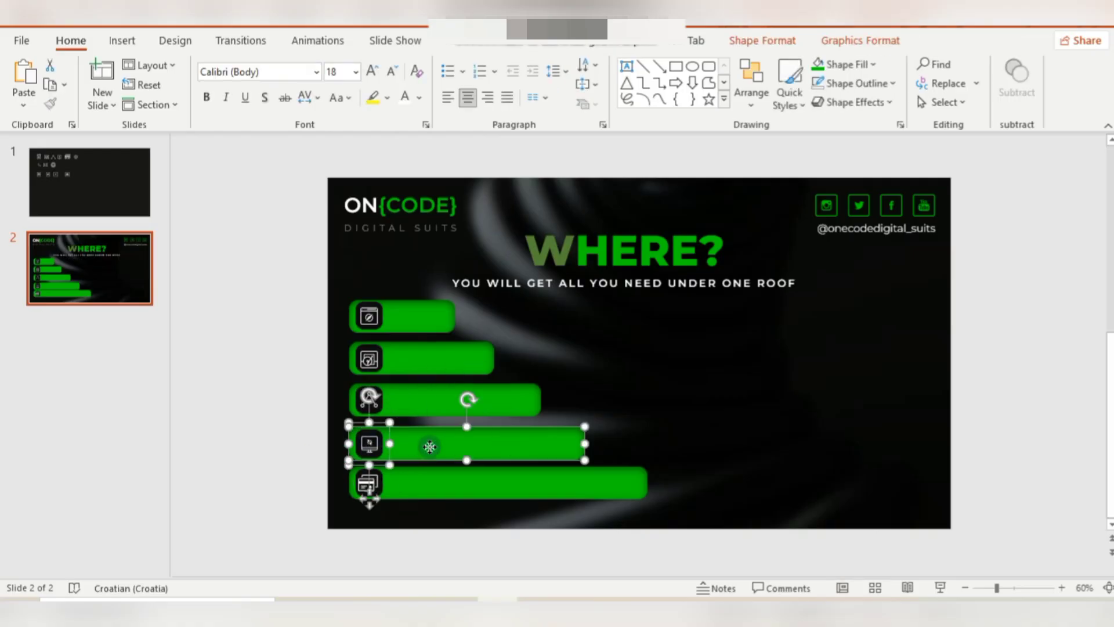
{"action": "left_click", "coordinate": [476, 474]}
{"action": "left_click_drag", "start_coordinate": [476, 474], "coordinate": [453, 488]}
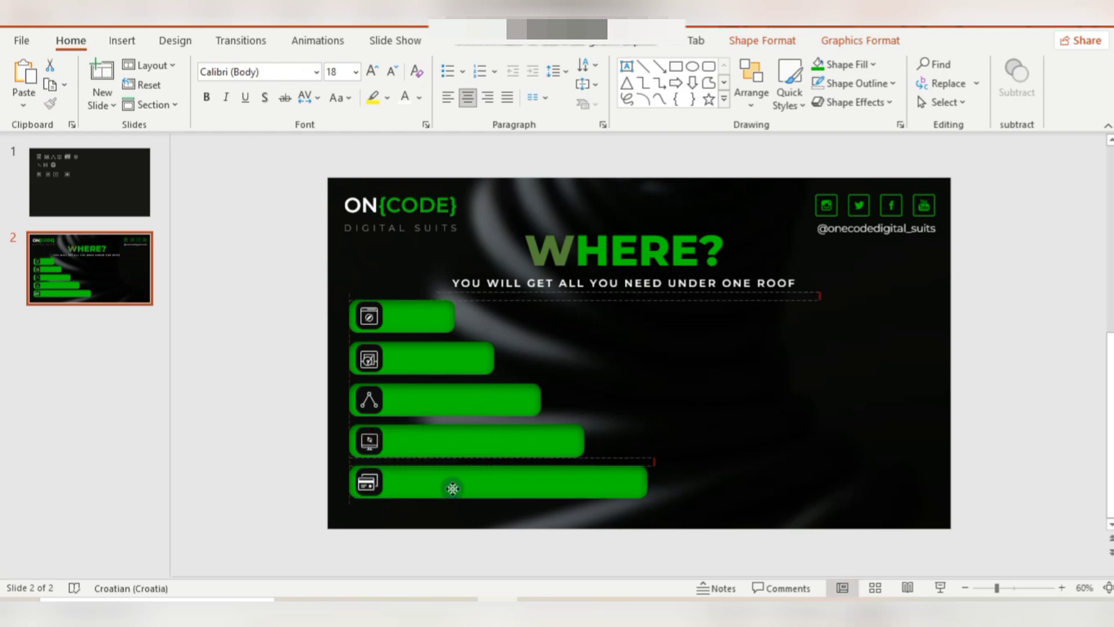
{"action": "left_click", "coordinate": [219, 369]}
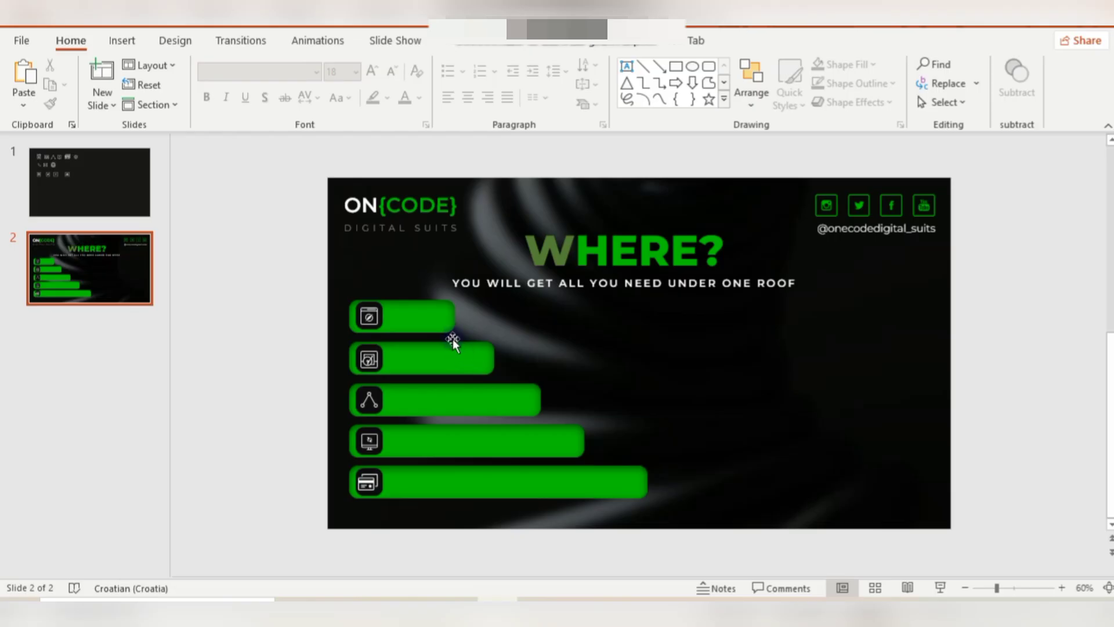
- Add an SEO text box in Montserrat ExtraBold and move it onto the first green bar
{"action": "left_click", "coordinate": [121, 40]}
{"action": "left_click", "coordinate": [708, 81]}
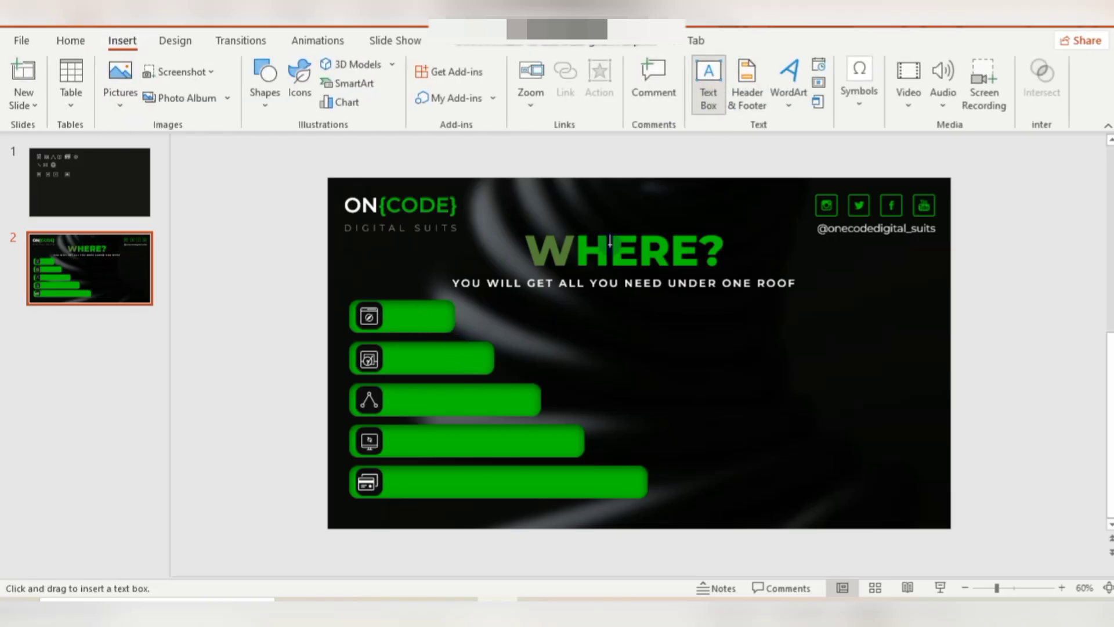
{"action": "left_click_drag", "start_coordinate": [627, 399], "coordinate": [614, 391]}
{"action": "type", "text": "SEO"}
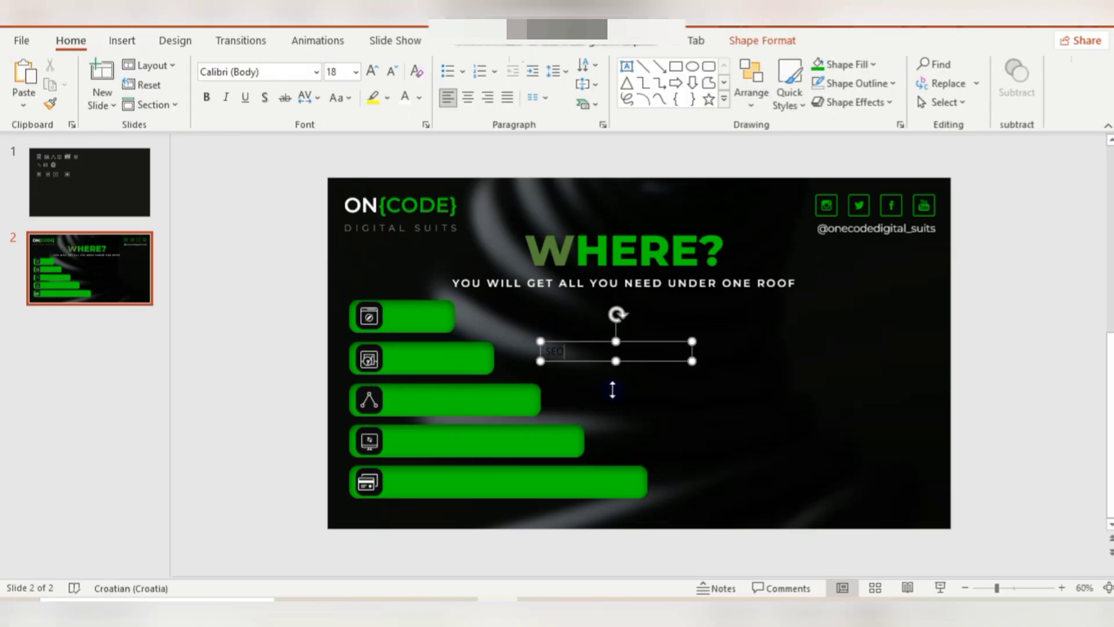
{"action": "key", "text": "ctrl+a"}
{"action": "left_click", "coordinate": [316, 71]}
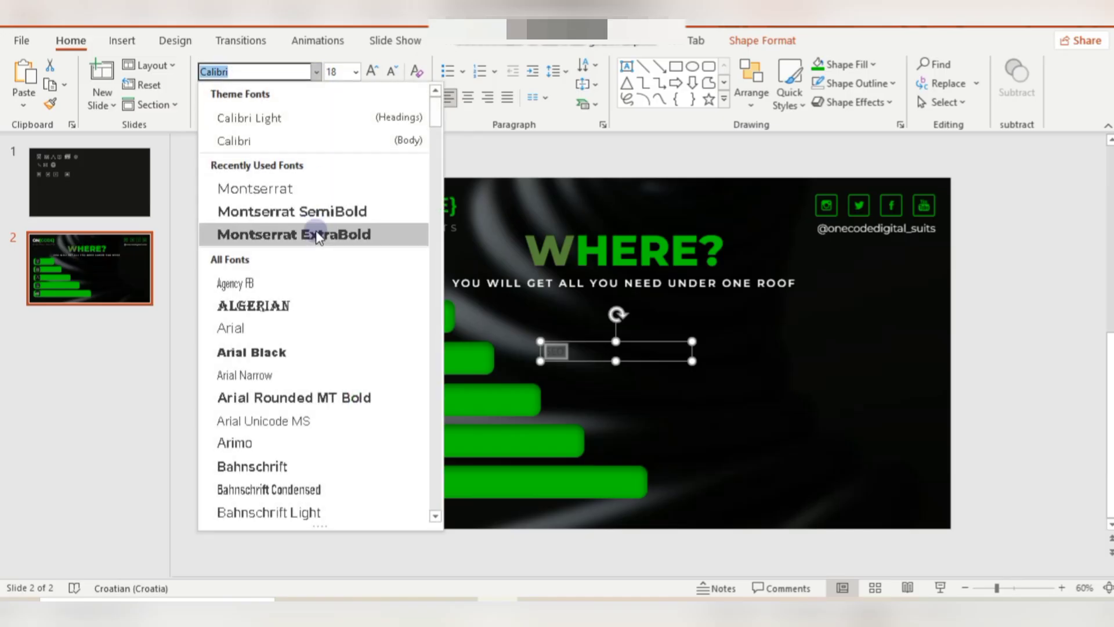
{"action": "left_click", "coordinate": [324, 231]}
{"action": "left_click_drag", "start_coordinate": [634, 345], "coordinate": [489, 305]}
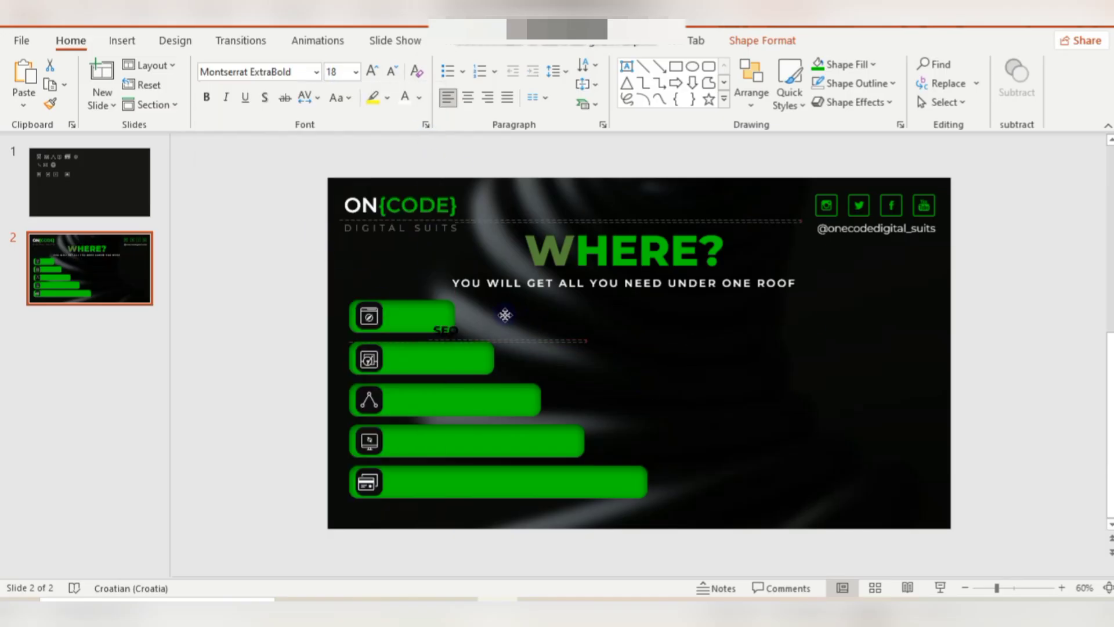
- Enlarge the SEO label to 28 pt in Montserrat SemiBold and copy it to the second bar
{"action": "key", "text": "ctrl+a"}
{"action": "left_click", "coordinate": [372, 71]}
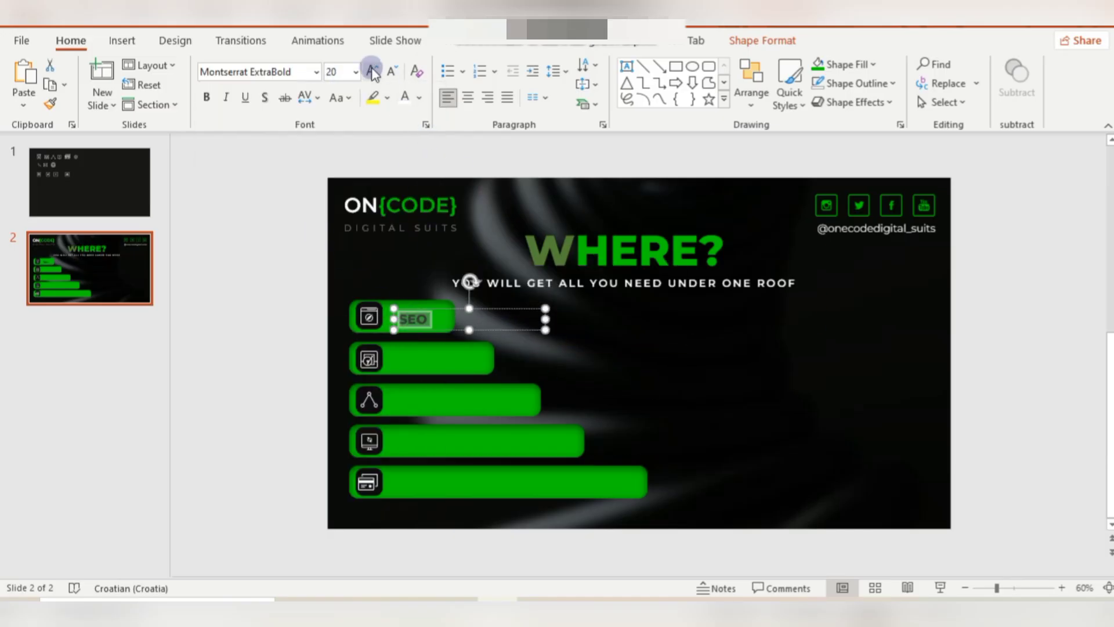
{"action": "left_click", "coordinate": [372, 70]}
{"action": "left_click", "coordinate": [372, 71]}
{"action": "left_click_drag", "start_coordinate": [506, 315], "coordinate": [494, 302]}
{"action": "double_click", "coordinate": [401, 317]}
{"action": "left_click", "coordinate": [317, 72]}
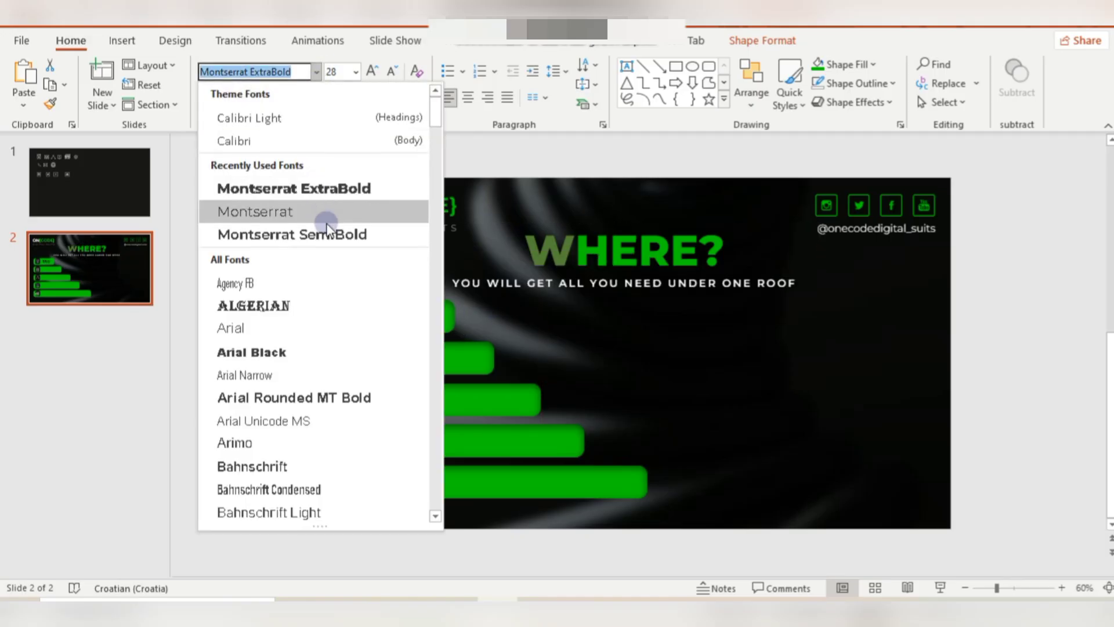
{"action": "left_click", "coordinate": [330, 231]}
{"action": "left_click", "coordinate": [442, 304]}
{"action": "left_click_drag", "start_coordinate": [442, 303], "coordinate": [430, 347]}
- Replace the copied label's text on the second bar with BRANDING
{"action": "double_click", "coordinate": [458, 360]}
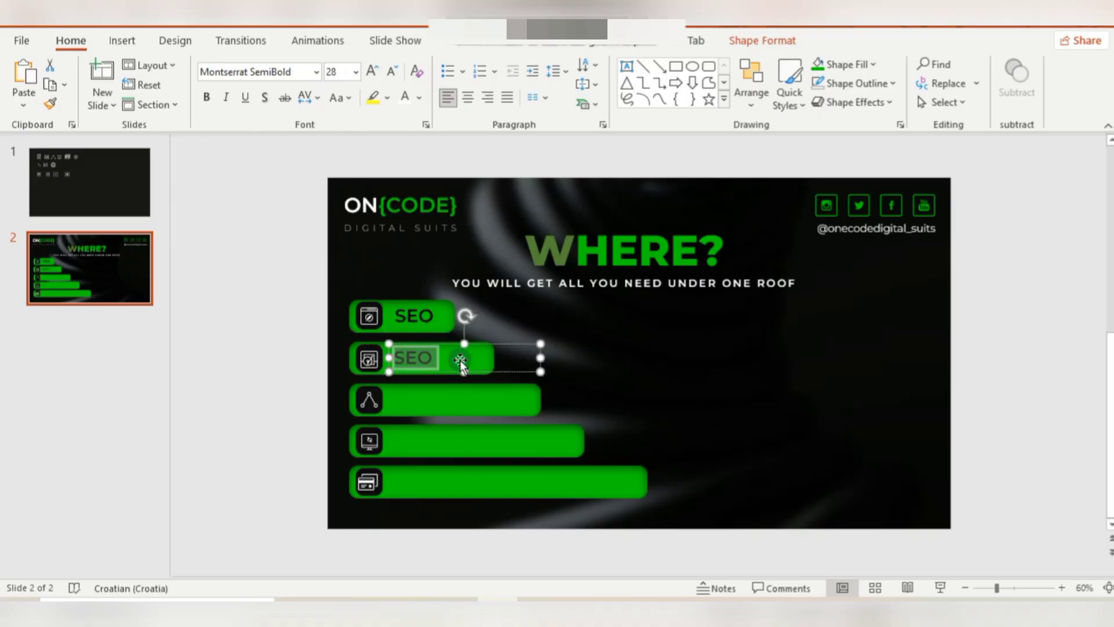
{"action": "type", "text": "braba"}
{"action": "key", "text": "BackSpace"}
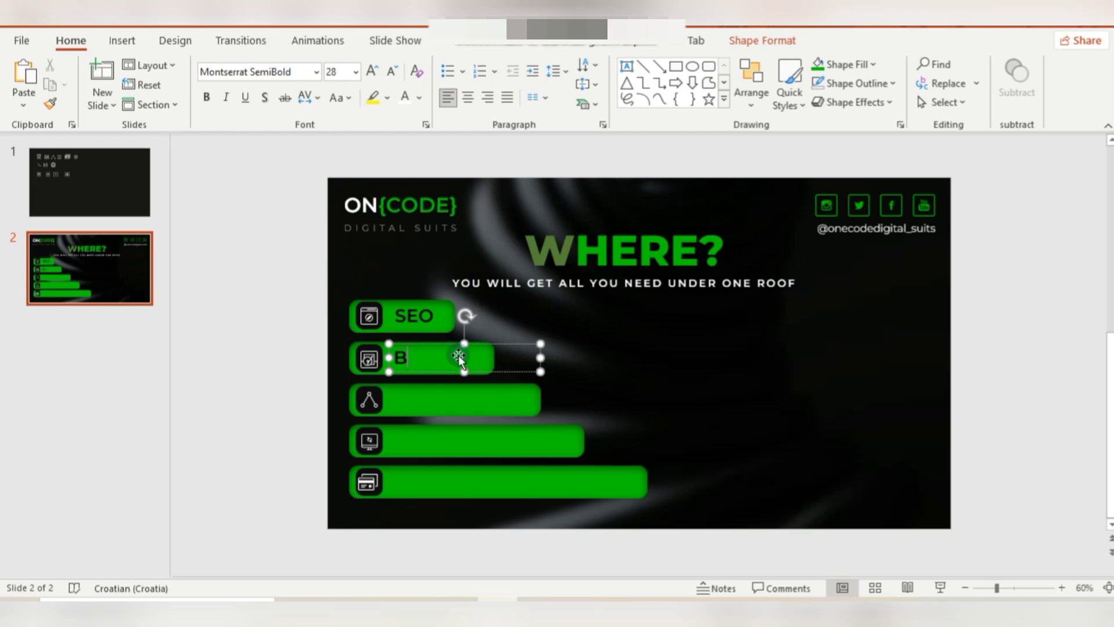
{"action": "type", "text": "randg"}
{"action": "key", "text": "BackSpace"}
{"action": "type", "text": "g"}
- Copy the label to the third bar and retype it as GOOGLE AD'S
{"action": "mouse_move", "coordinate": [440, 347]}
{"action": "left_mouse_down"}
{"action": "mouse_move", "coordinate": [506, 357]}
{"action": "mouse_move", "coordinate": [448, 342]}
{"action": "mouse_move", "coordinate": [496, 348]}
{"action": "mouse_move", "coordinate": [508, 381]}
{"action": "left_mouse_up"}
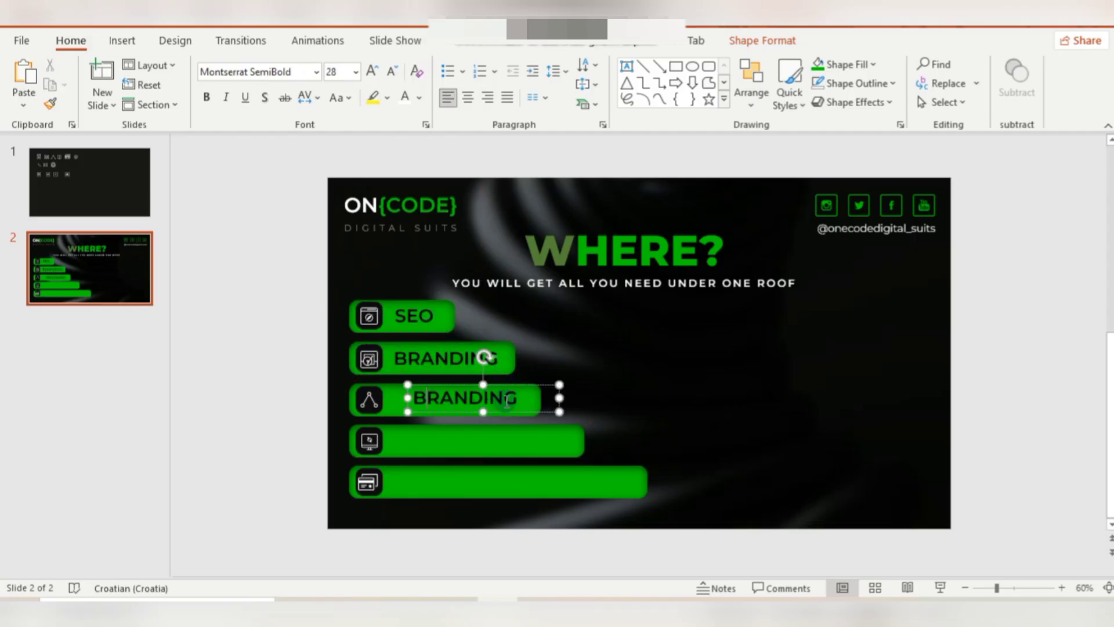
{"action": "double_click", "coordinate": [464, 399]}
{"action": "type", "text": "G"}
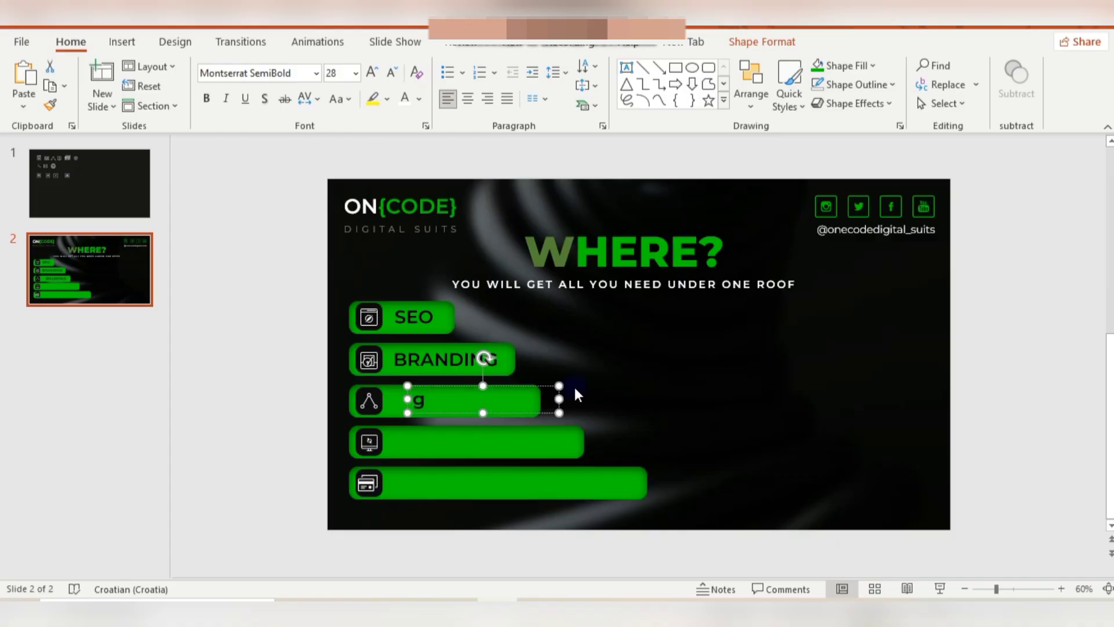
{"action": "type", "text": "OOG"}
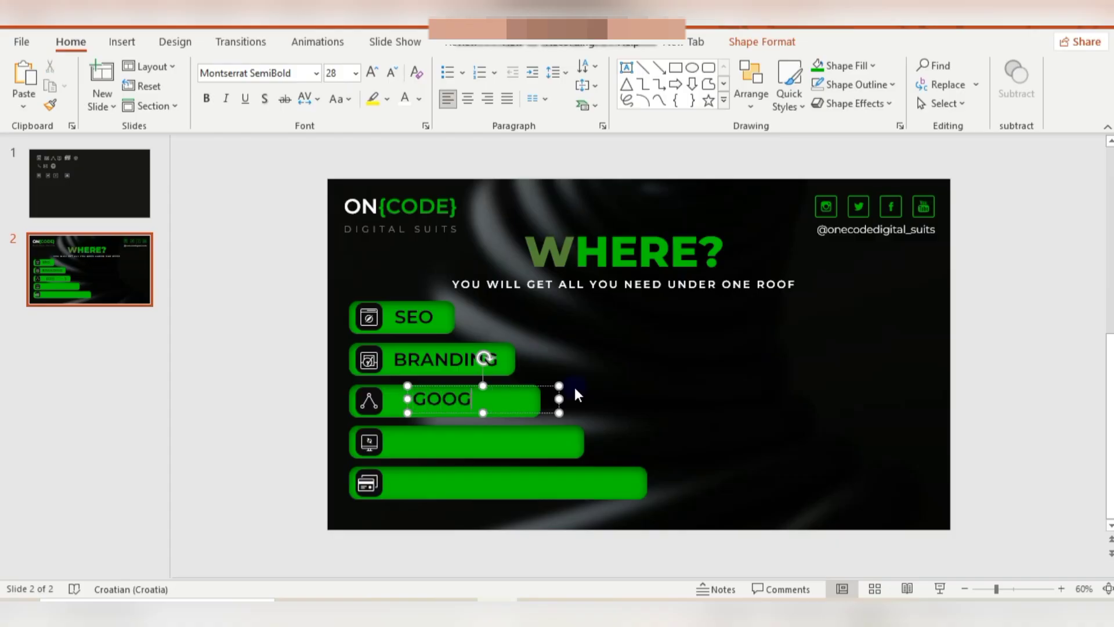
{"action": "type", "text": "LEA"}
{"action": "type", "text": "S"}
{"action": "key", "text": "BackSpace"}
{"action": "type", "text": "DS"}
{"action": "key", "text": "BackSpace"}
{"action": "type", "text": "S"}
{"action": "key", "text": "BackSpace"}
{"action": "type", "text": "'S"}
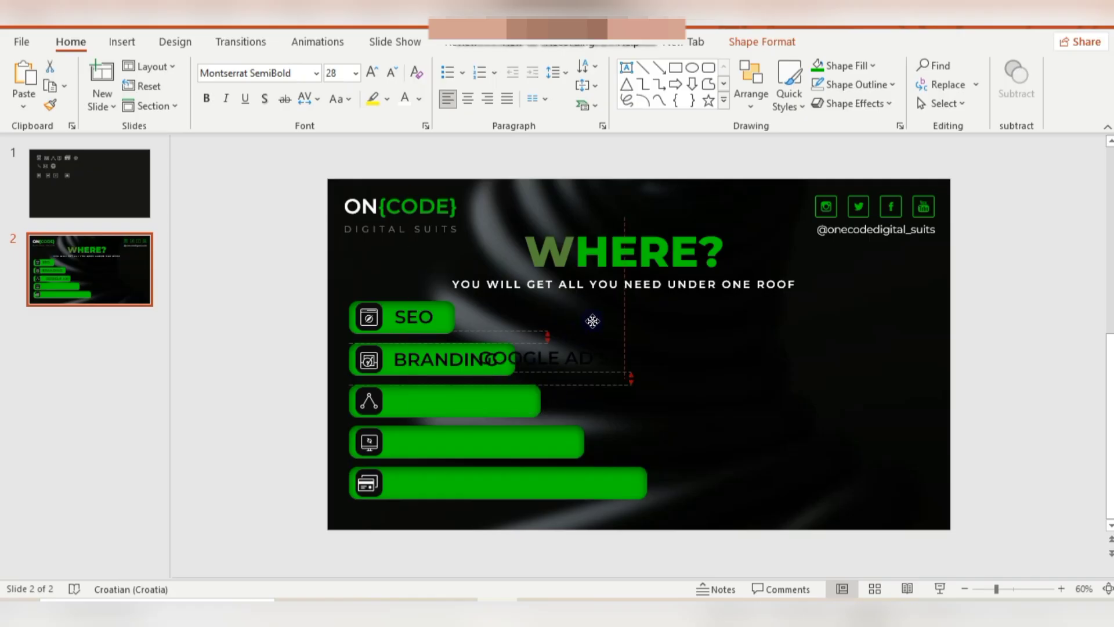
- Shorten the third bar to fit and centre the GOOGLE AD'S label on it
{"action": "left_click_drag", "start_coordinate": [496, 381], "coordinate": [586, 319]}
{"action": "left_click", "coordinate": [525, 404]}
{"action": "left_click_drag", "start_coordinate": [542, 399], "coordinate": [561, 399]}
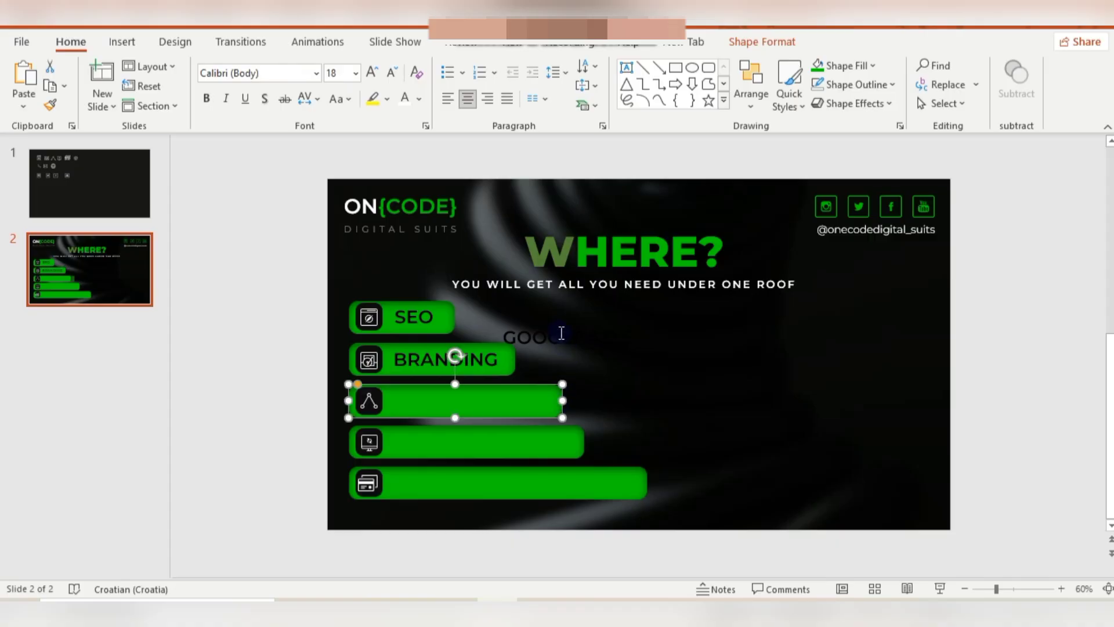
{"action": "left_click_drag", "start_coordinate": [562, 332], "coordinate": [450, 389]}
{"action": "left_click", "coordinate": [558, 403]}
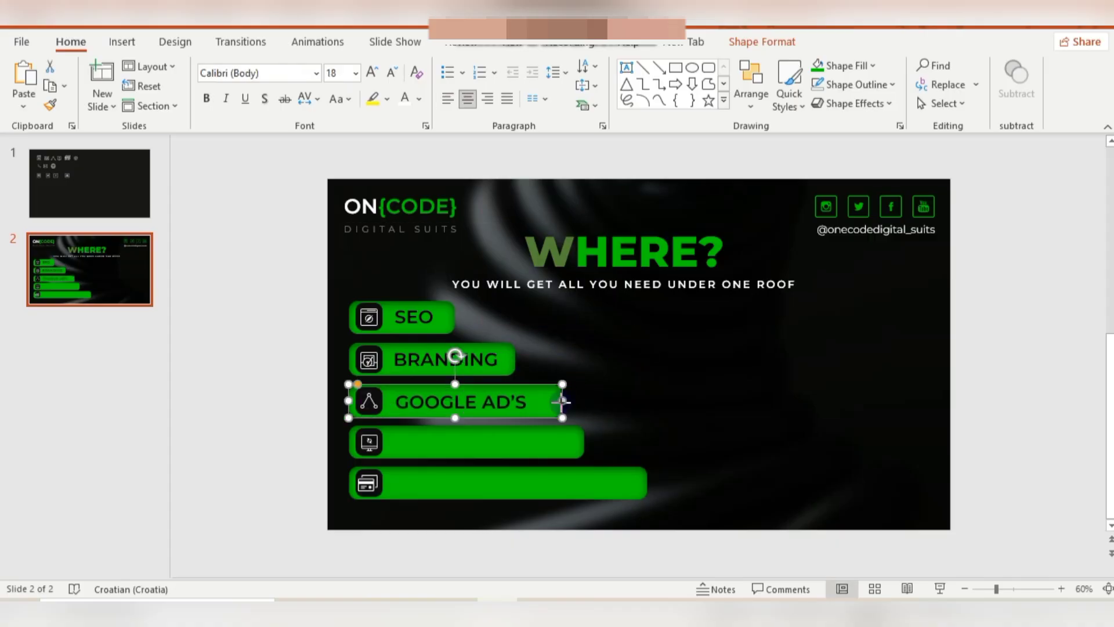
{"action": "left_click_drag", "start_coordinate": [561, 401], "coordinate": [550, 400]}
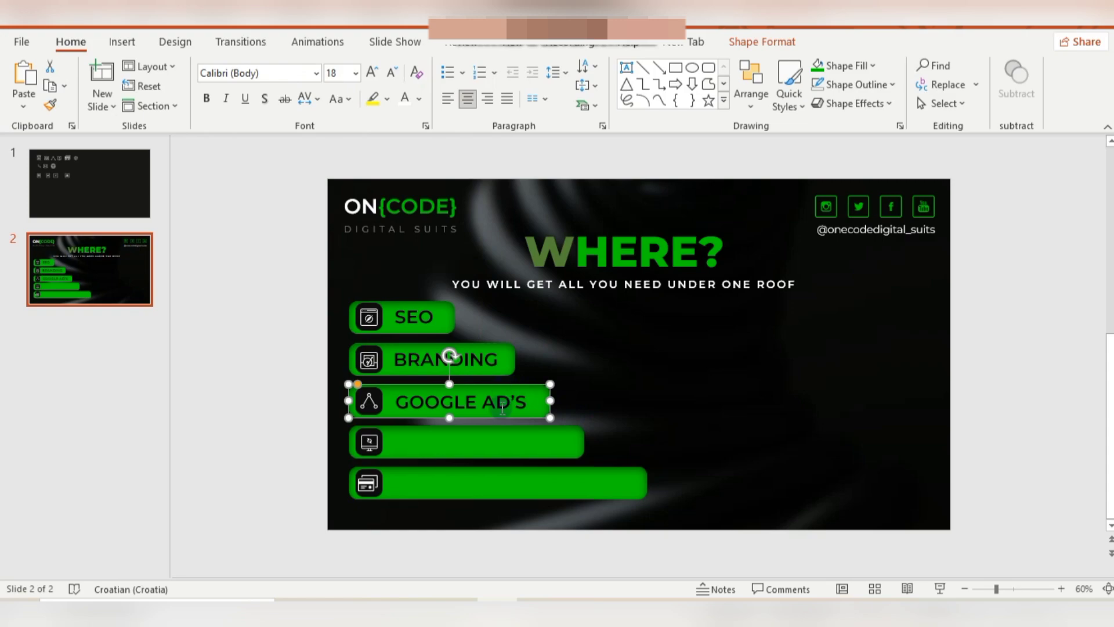
{"action": "left_click", "coordinate": [501, 395]}
{"action": "left_click_drag", "start_coordinate": [502, 394], "coordinate": [674, 394], "text": "ctrl"}
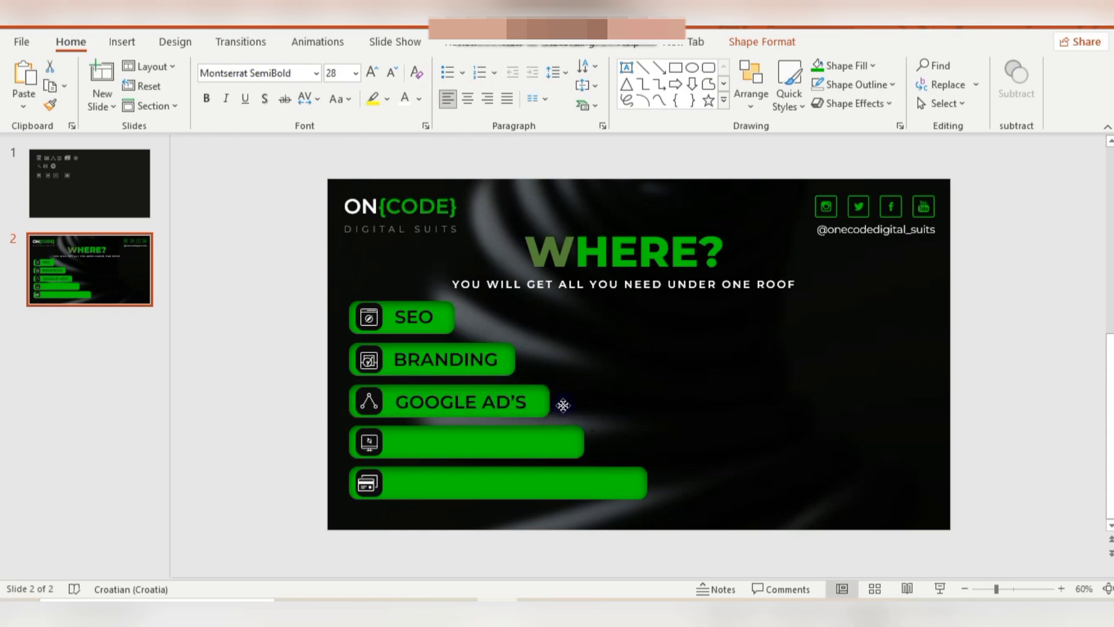
- Place the copied label on the fourth bar and retype it as WEB DEVELOPMENT on one line
{"action": "left_click_drag", "start_coordinate": [587, 390], "coordinate": [454, 427]}
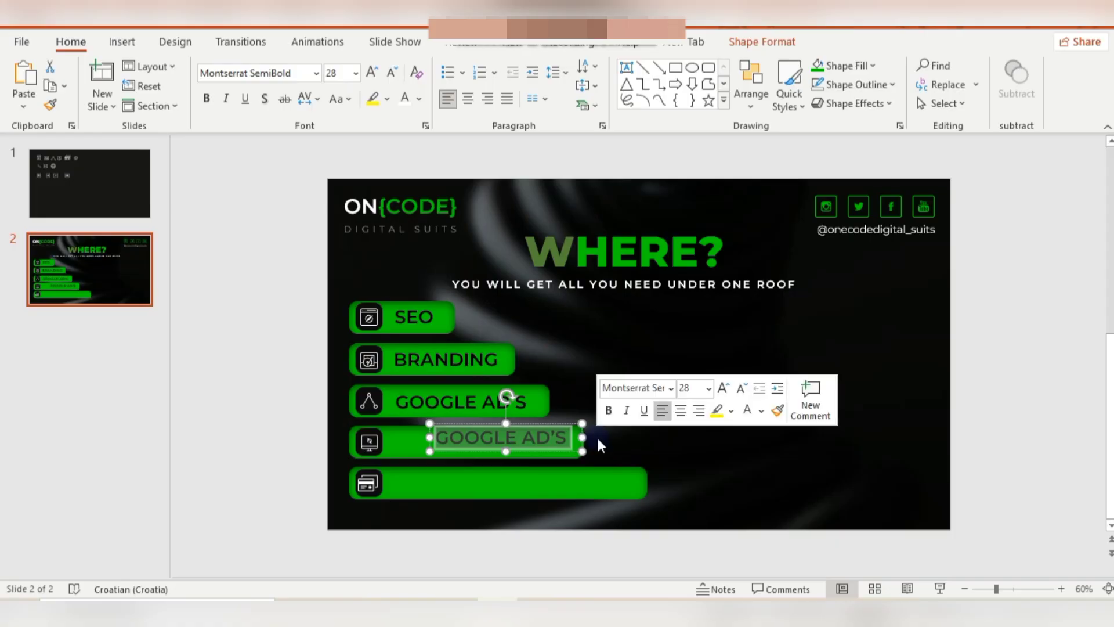
{"action": "key", "text": "BackSpace"}
{"action": "type", "text": "W"}
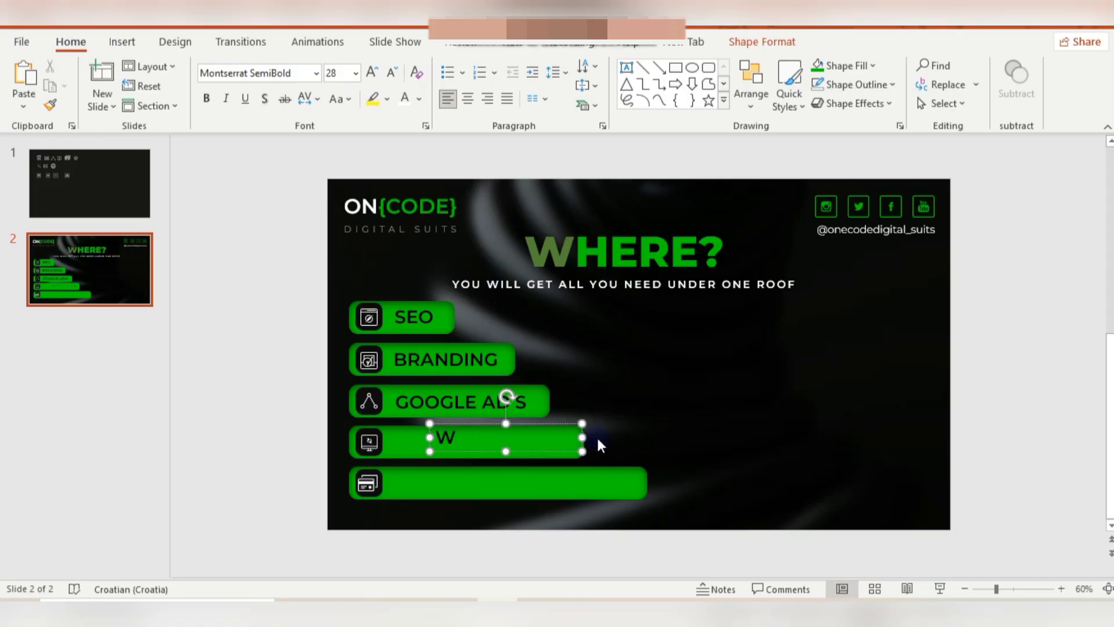
{"action": "type", "text": "EB "}
{"action": "type", "text": "DEVE"}
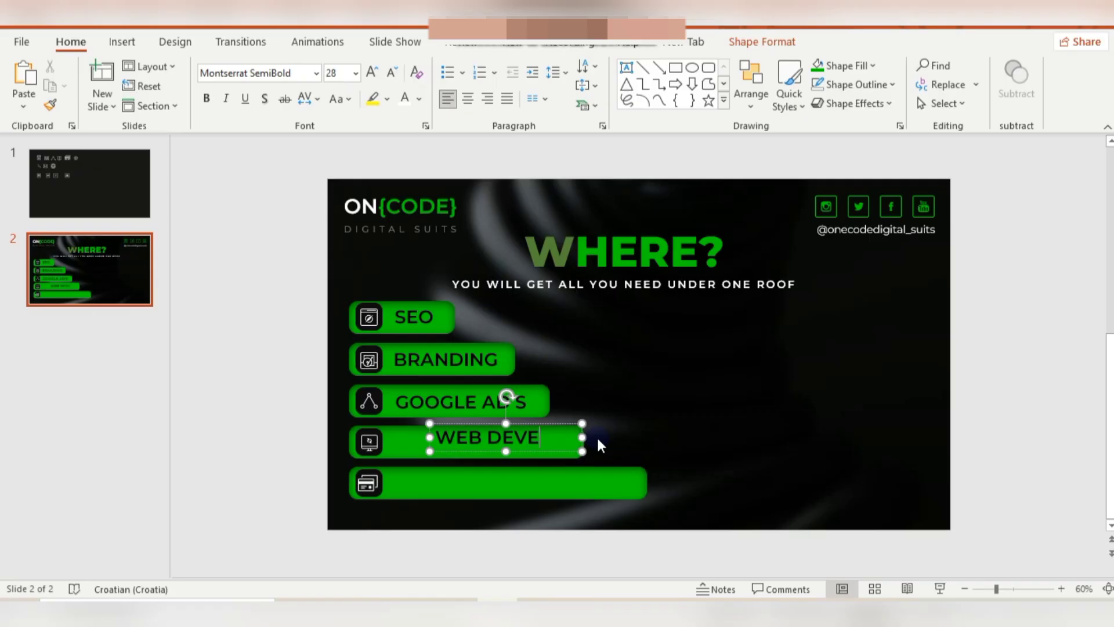
{"action": "type", "text": "LO"}
{"action": "type", "text": "PMENT"}
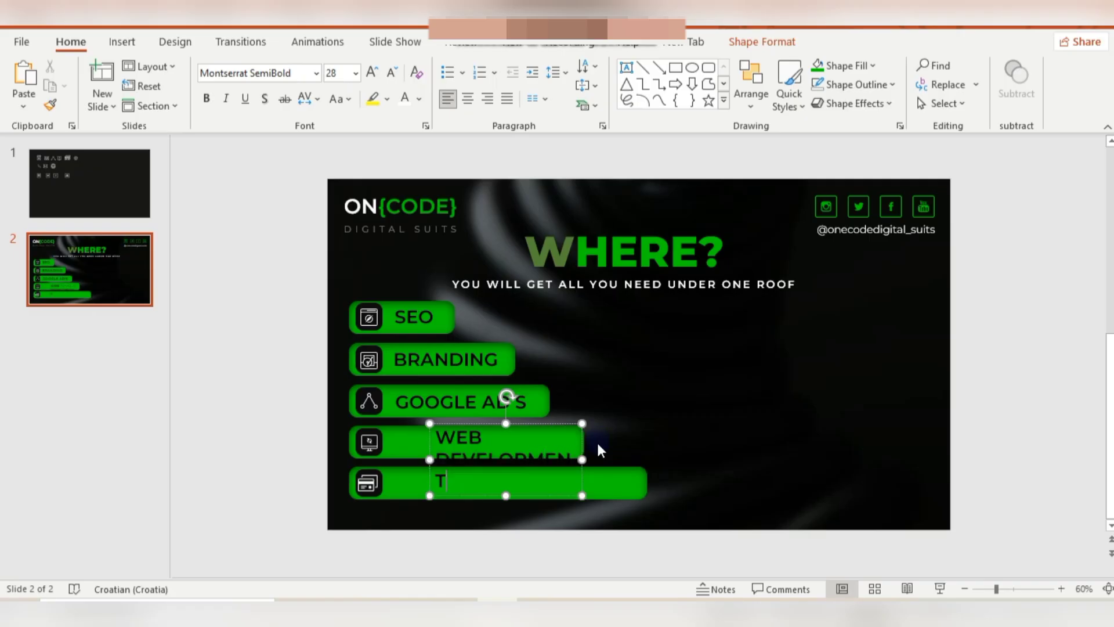
{"action": "left_click_drag", "start_coordinate": [635, 461], "coordinate": [638, 459]}
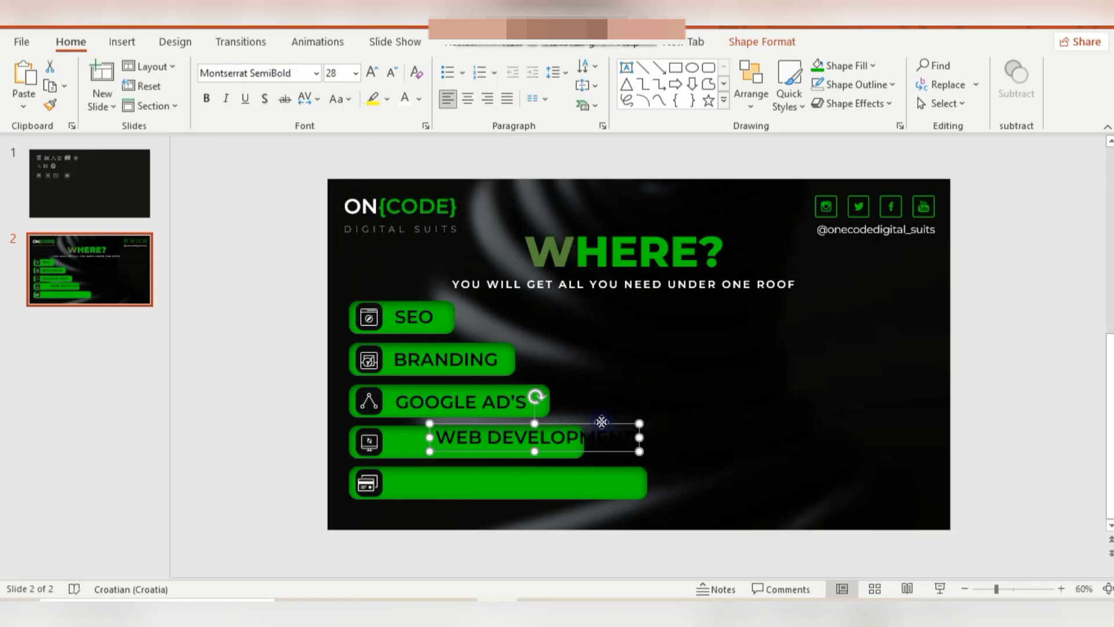
{"action": "left_click_drag", "start_coordinate": [602, 421], "coordinate": [601, 356]}
- Lengthen the fourth bar, re-centre WEB DEVELOPMENT on it, and copy the label to the fifth bar
{"action": "left_click", "coordinate": [583, 448]}
{"action": "left_click_drag", "start_coordinate": [585, 442], "coordinate": [607, 442]}
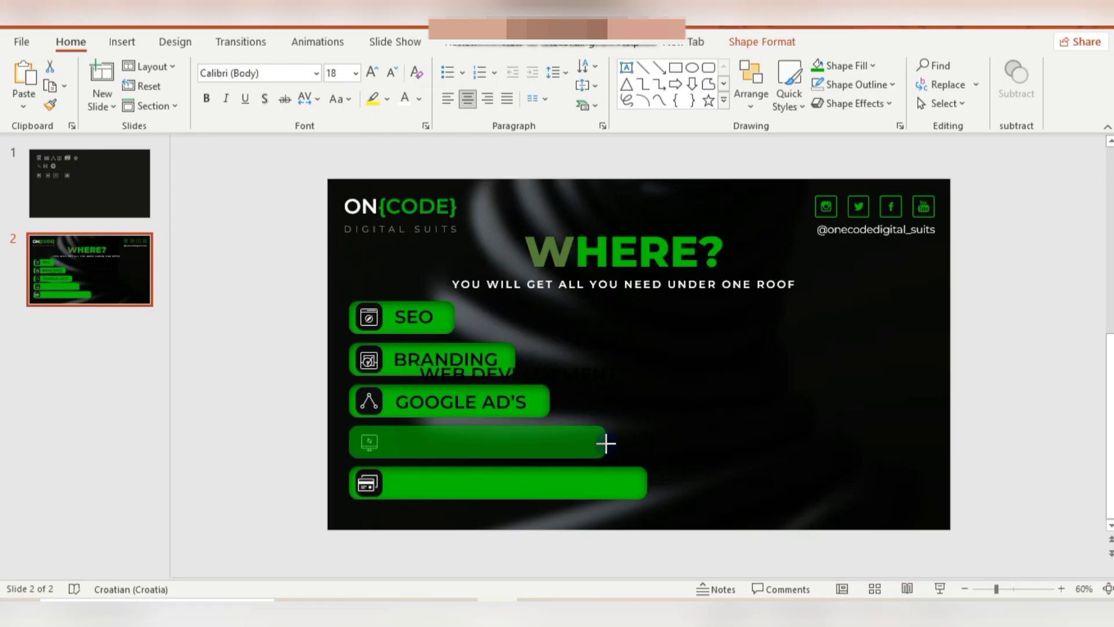
{"action": "left_click", "coordinate": [600, 373]}
{"action": "mouse_move", "coordinate": [598, 360]}
{"action": "left_mouse_down"}
{"action": "mouse_move", "coordinate": [566, 432]}
{"action": "mouse_move", "coordinate": [579, 433]}
{"action": "mouse_move", "coordinate": [542, 400]}
{"action": "left_mouse_up"}
{"action": "left_click", "coordinate": [545, 405]}
{"action": "left_click", "coordinate": [602, 444]}
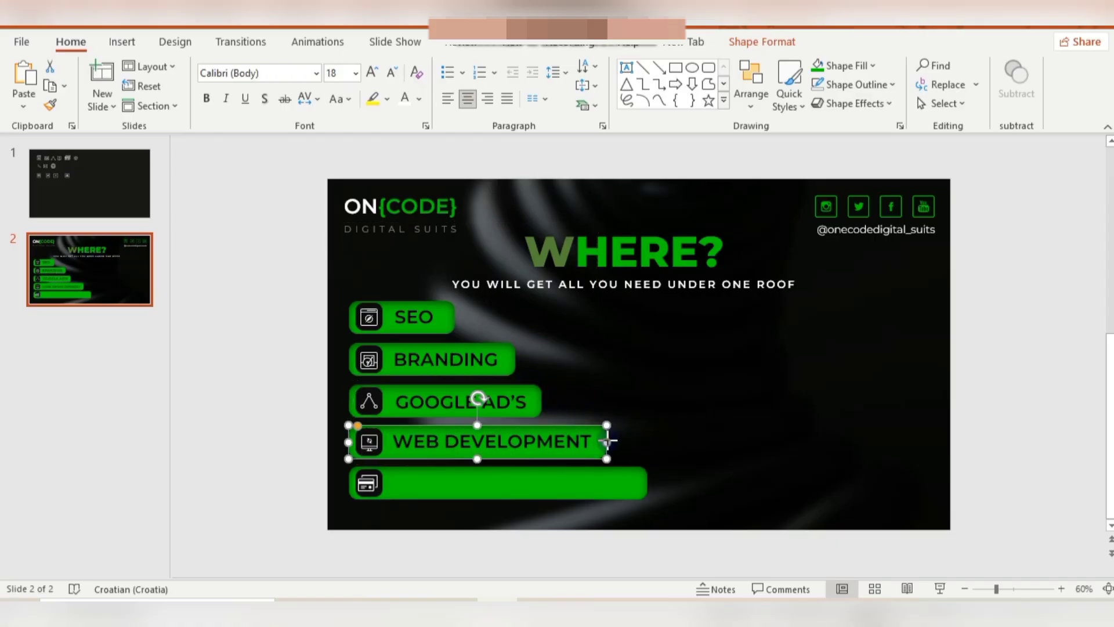
{"action": "left_click", "coordinate": [266, 406]}
{"action": "left_click", "coordinate": [414, 432]}
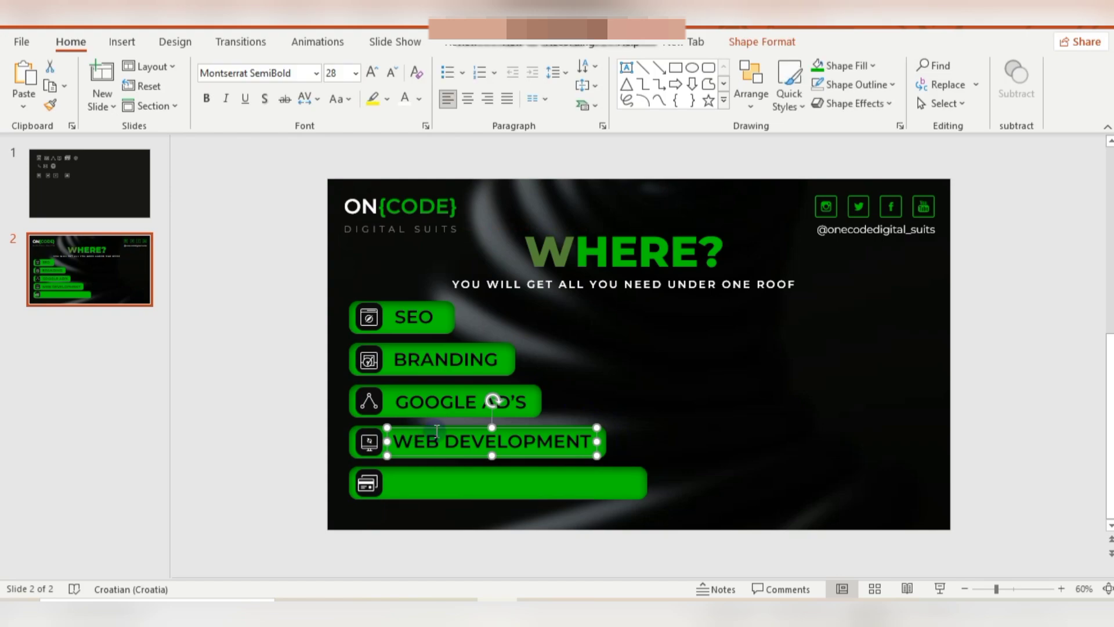
{"action": "mouse_move", "coordinate": [438, 434]}
{"action": "left_mouse_down"}
{"action": "mouse_move", "coordinate": [453, 441]}
{"action": "mouse_move", "coordinate": [470, 485]}
{"action": "mouse_move", "coordinate": [634, 478]}
{"action": "left_mouse_up"}
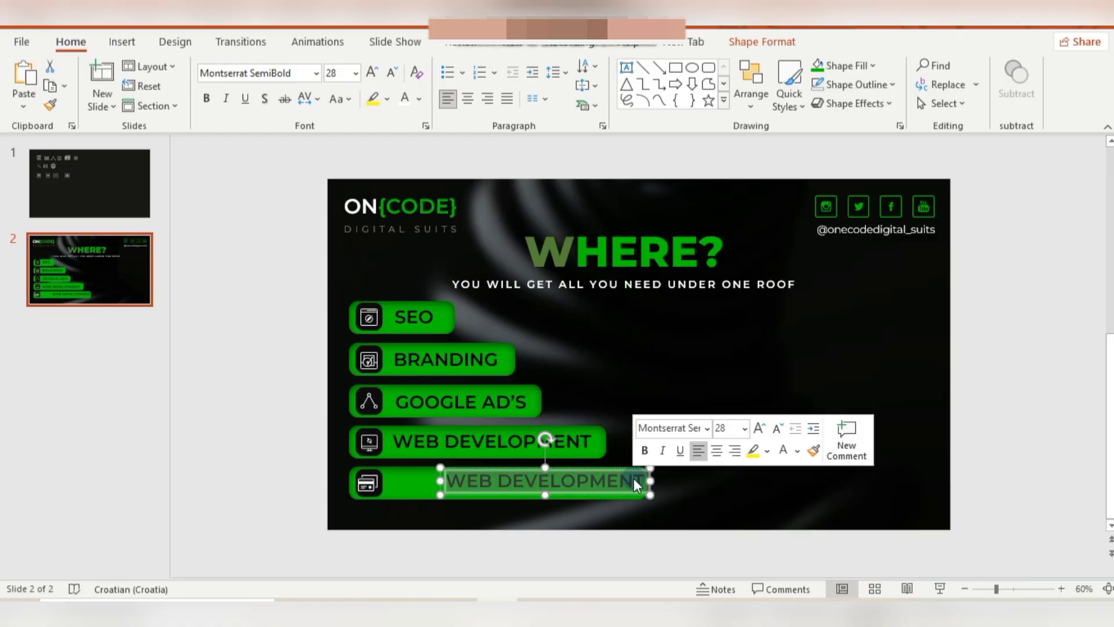
- Retype the fifth bar's label as INFLUENCER MARKETING, widen its box and align it on the bar
{"action": "key", "text": "BackSpace"}
{"action": "type", "text": "INFLUENCER MARK"}
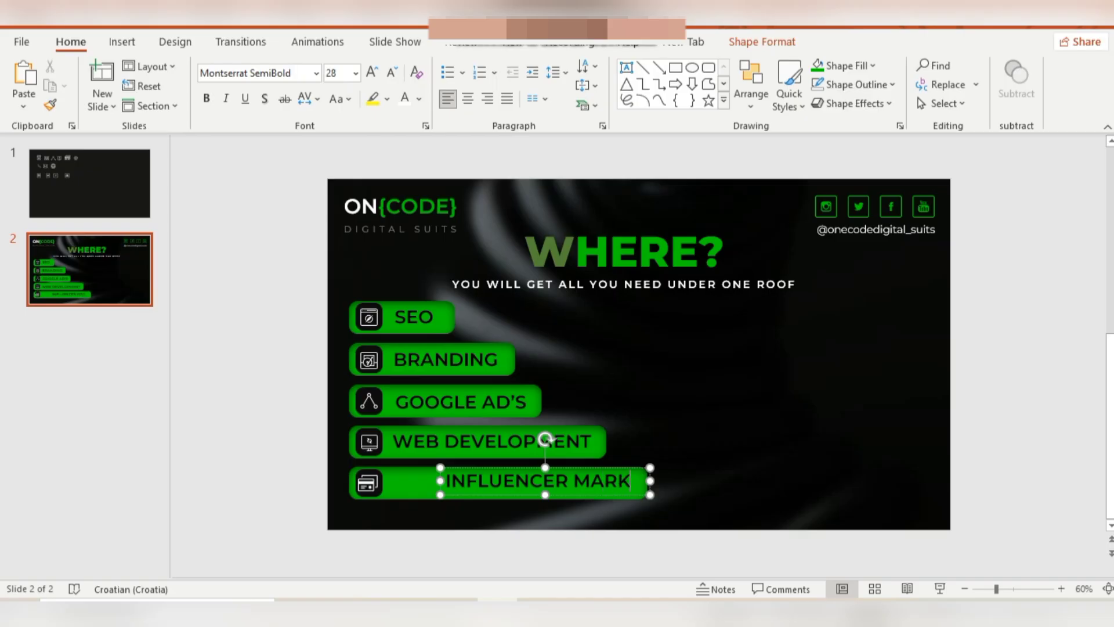
{"action": "type", "text": "ETING"}
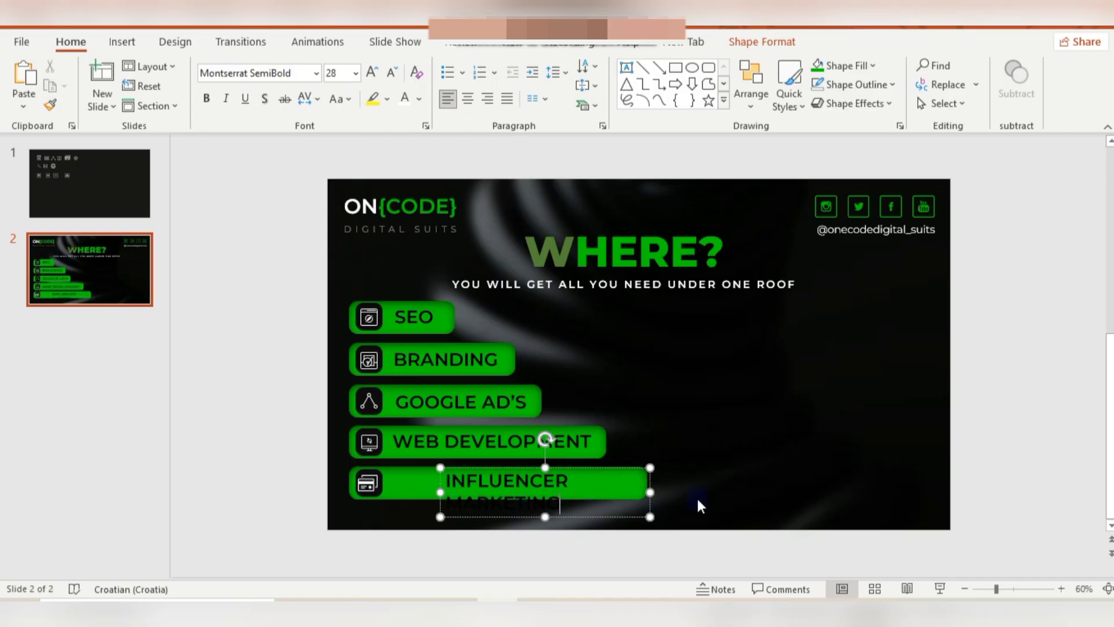
{"action": "left_click_drag", "start_coordinate": [650, 491], "coordinate": [709, 482]}
{"action": "left_click_drag", "start_coordinate": [610, 468], "coordinate": [557, 467]}
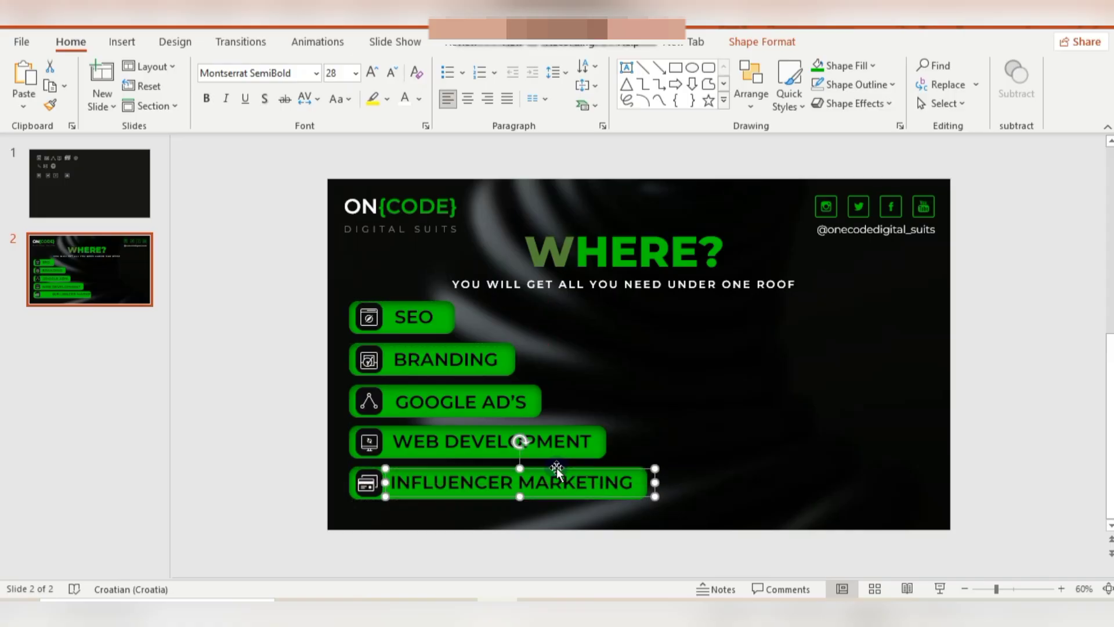
{"action": "left_click", "coordinate": [279, 311]}
{"action": "left_click", "coordinate": [459, 326]}
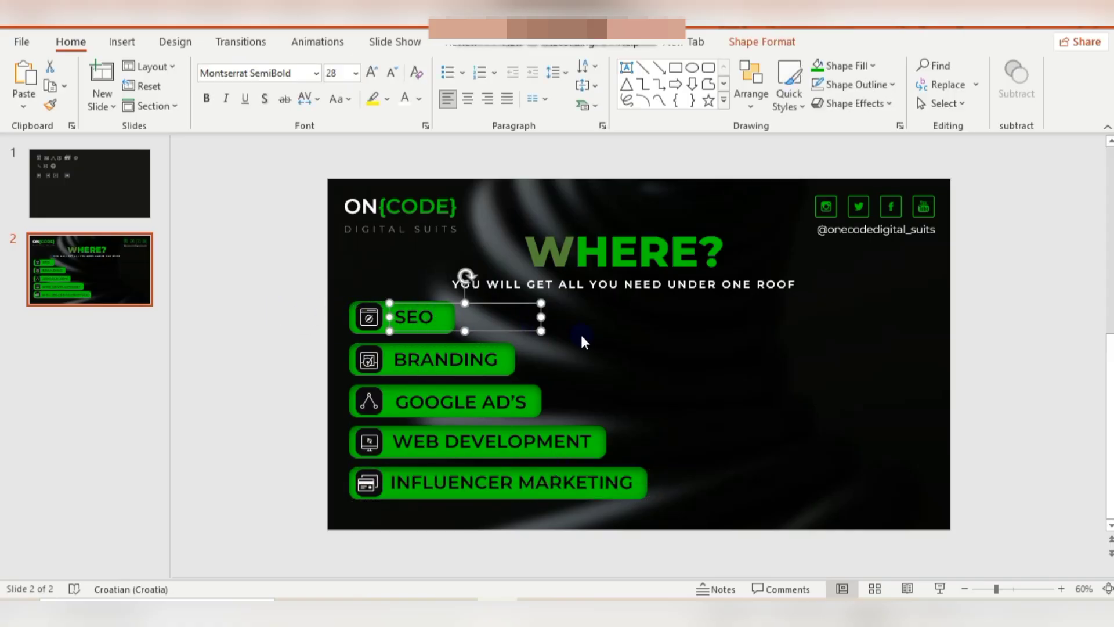
- Group the SEO bar with its label and send the group backward so its icon shows
{"action": "key", "text": "Escape"}
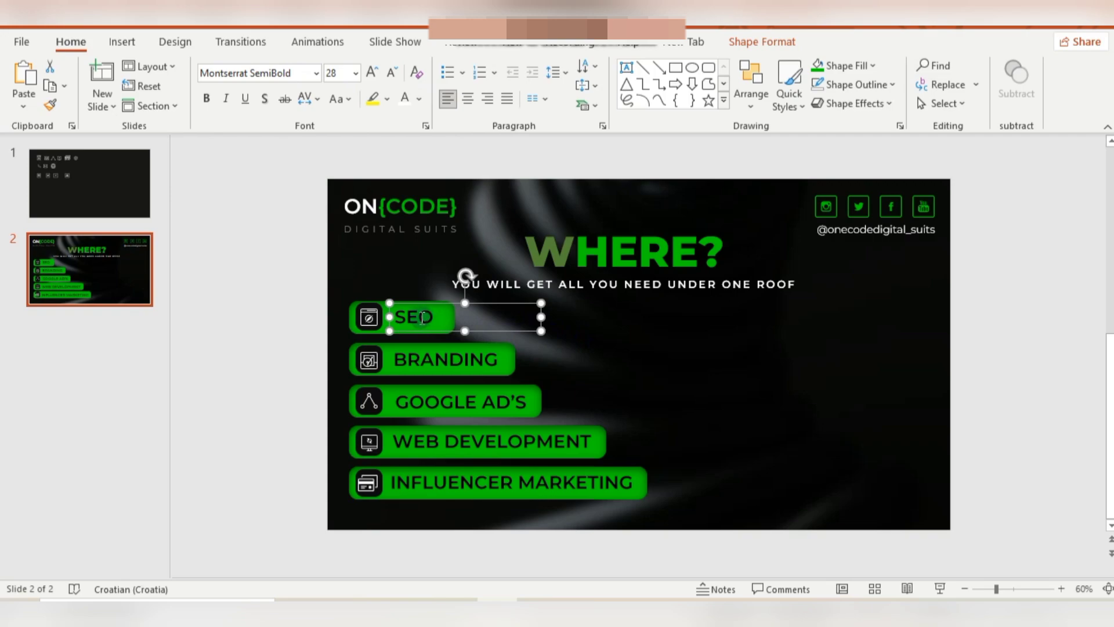
{"action": "left_click", "coordinate": [573, 328]}
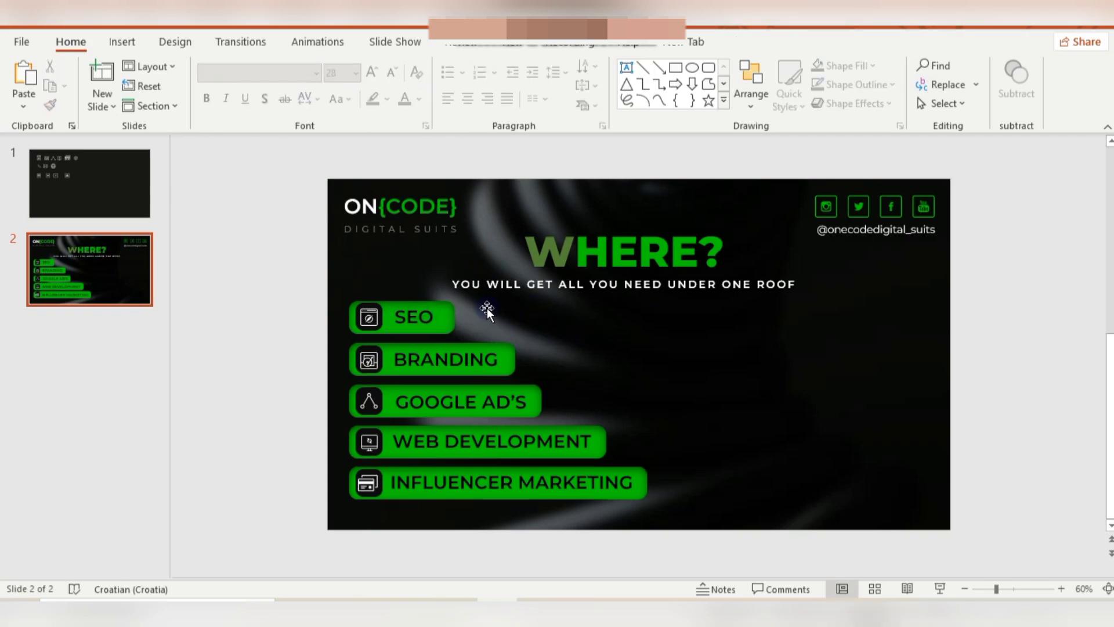
{"action": "left_click", "coordinate": [452, 304]}
{"action": "left_click", "coordinate": [426, 316]}
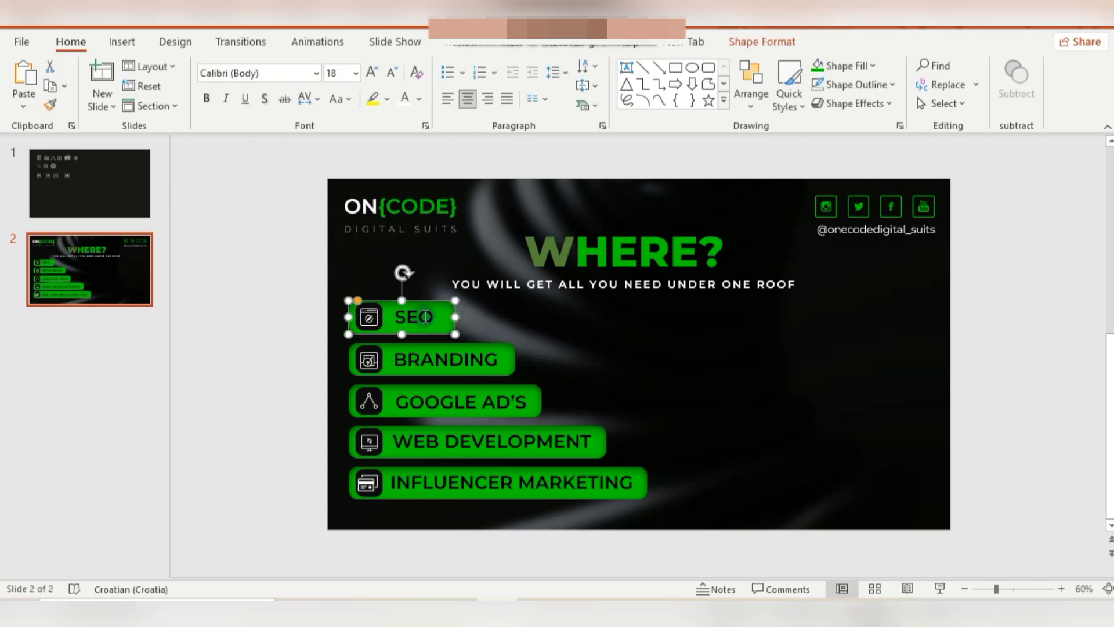
{"action": "left_click", "coordinate": [430, 316], "text": "shift"}
{"action": "right_click", "coordinate": [434, 308]}
{"action": "mouse_move", "coordinate": [496, 387]}
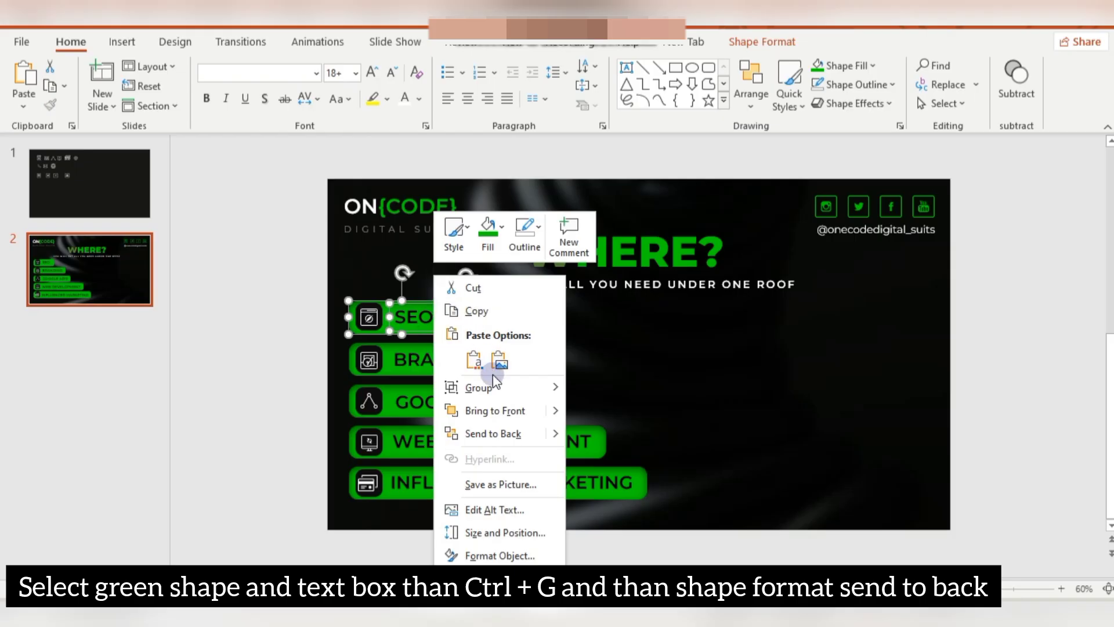
{"action": "left_click", "coordinate": [609, 389]}
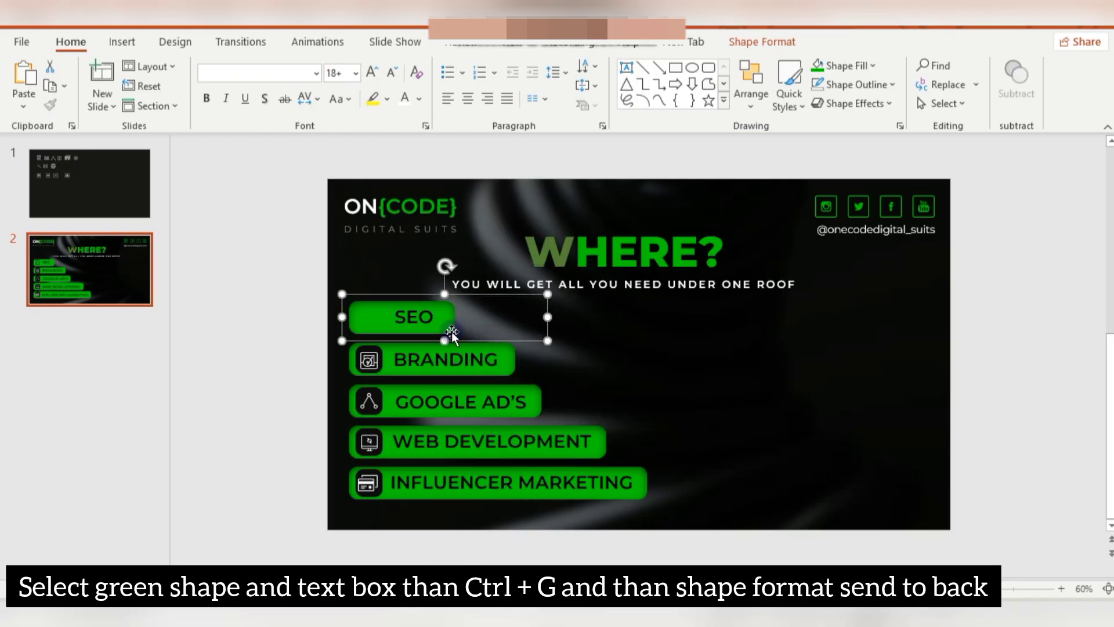
{"action": "left_click", "coordinate": [766, 41]}
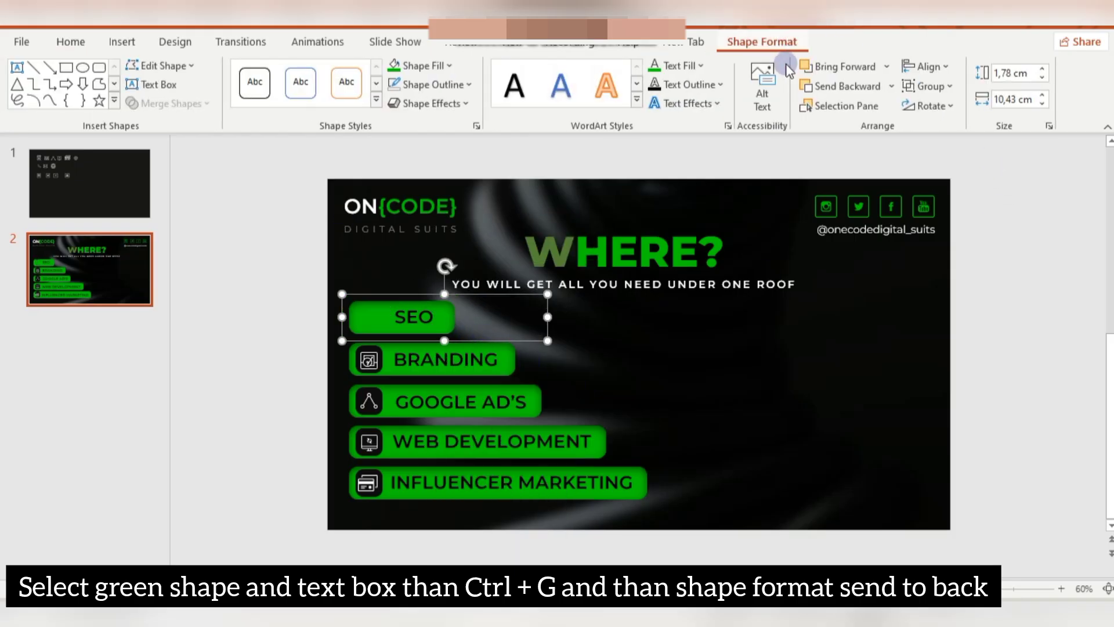
{"action": "left_click", "coordinate": [836, 87]}
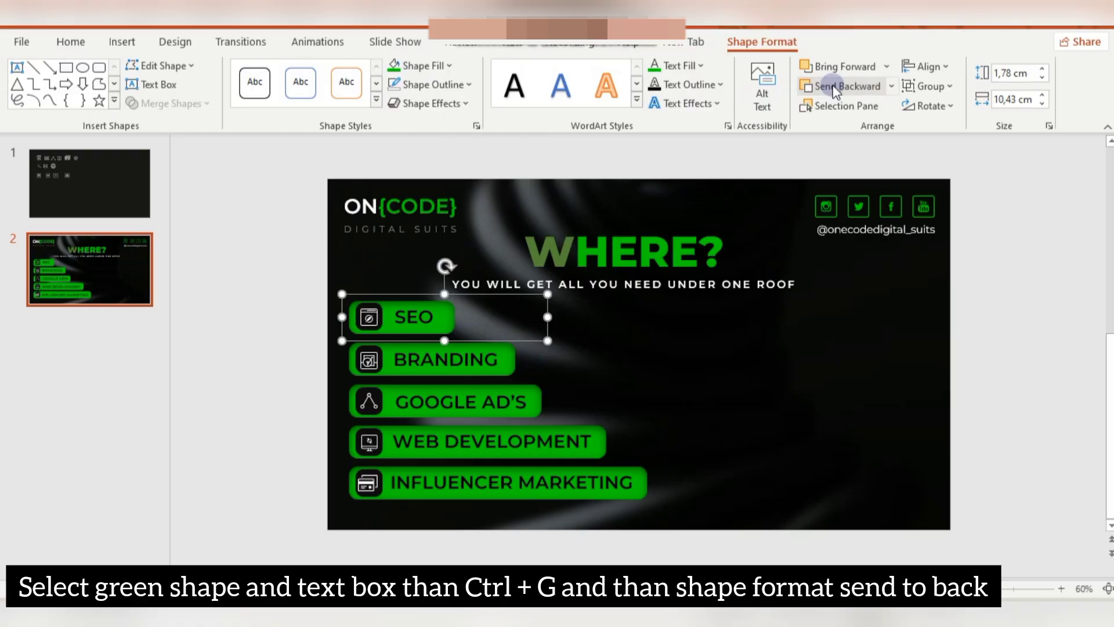
- Group the BRANDING bar with its label and send the group to the back
{"action": "left_click", "coordinate": [509, 359]}
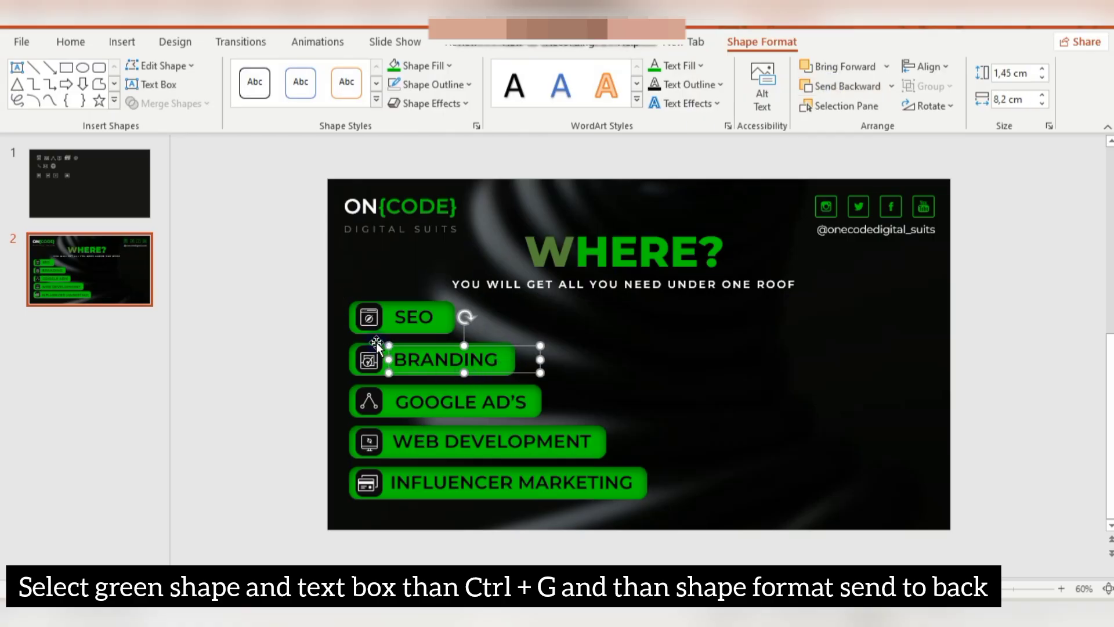
{"action": "left_click", "coordinate": [354, 348], "text": "shift"}
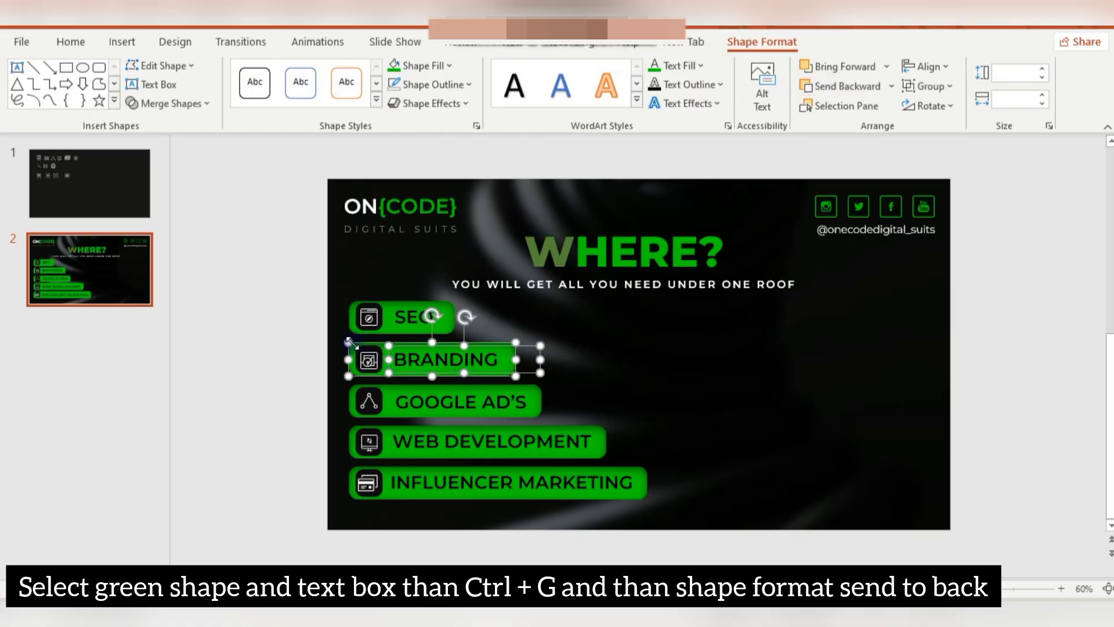
{"action": "right_click", "coordinate": [490, 347]}
{"action": "mouse_move", "coordinate": [536, 138]}
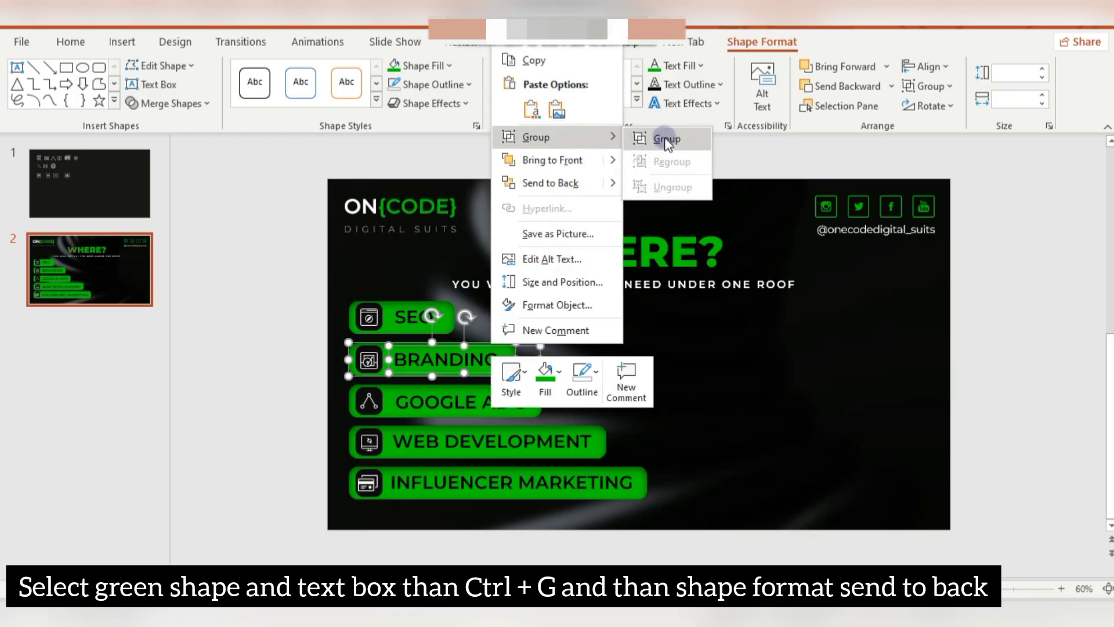
{"action": "left_click", "coordinate": [667, 140]}
{"action": "left_click", "coordinate": [886, 67]}
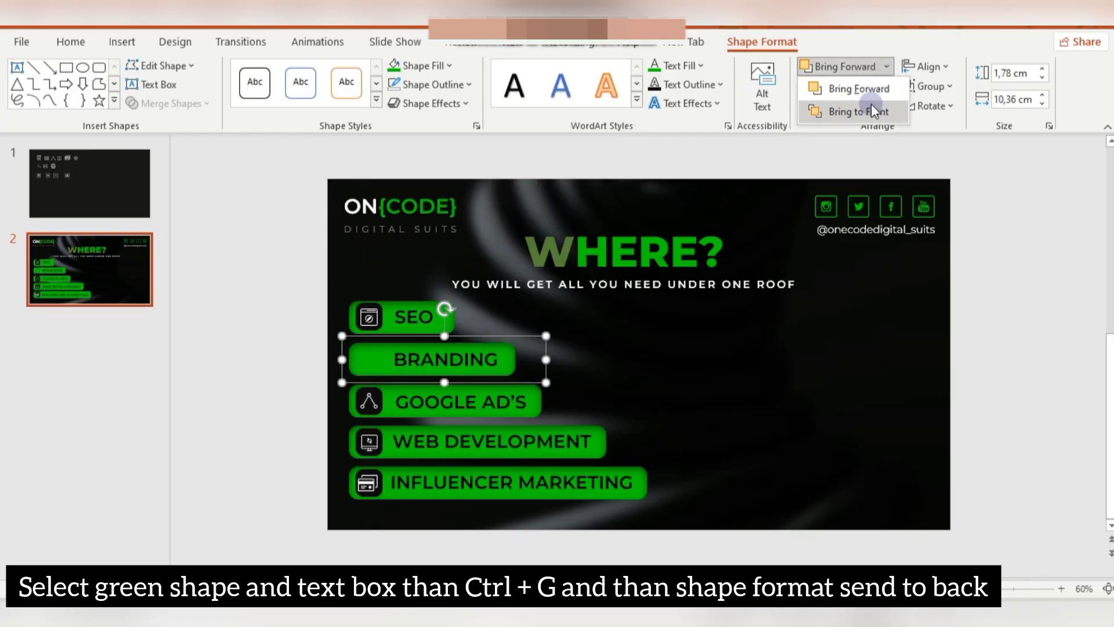
{"action": "left_click", "coordinate": [887, 66]}
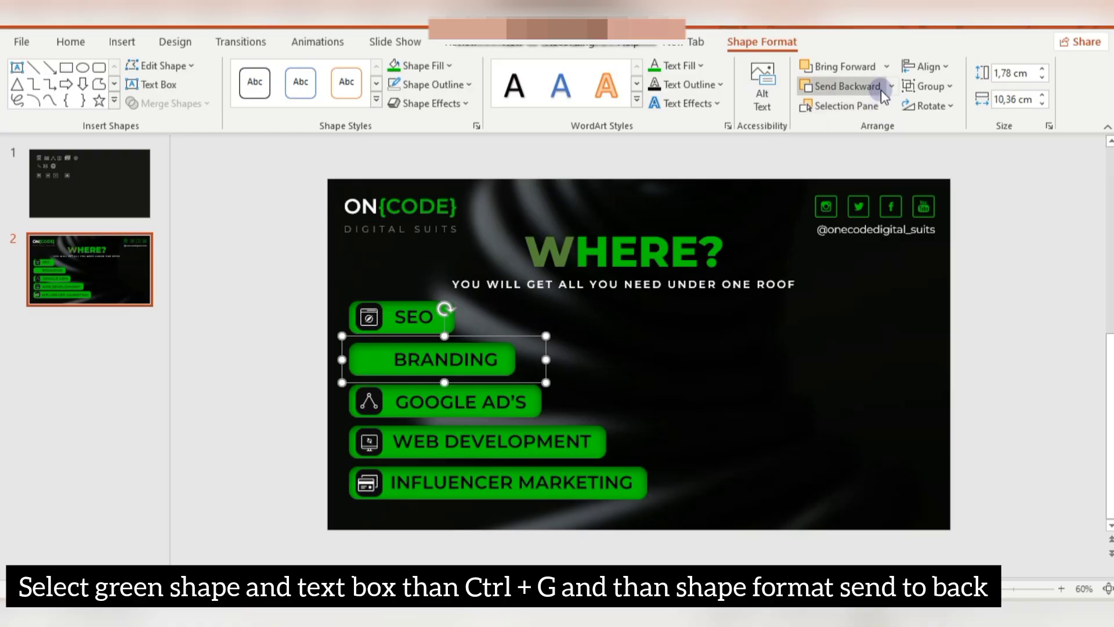
{"action": "left_click", "coordinate": [890, 86]}
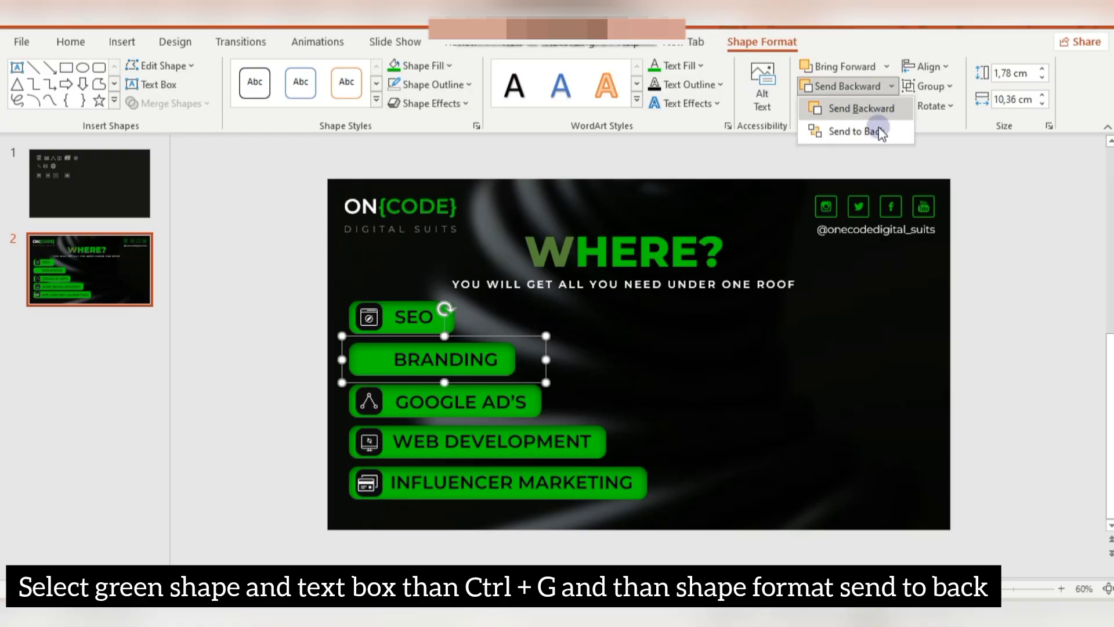
{"action": "left_click", "coordinate": [882, 133]}
- Group the GOOGLE AD'S bar with its label and send the group to the back
{"action": "left_click", "coordinate": [540, 408]}
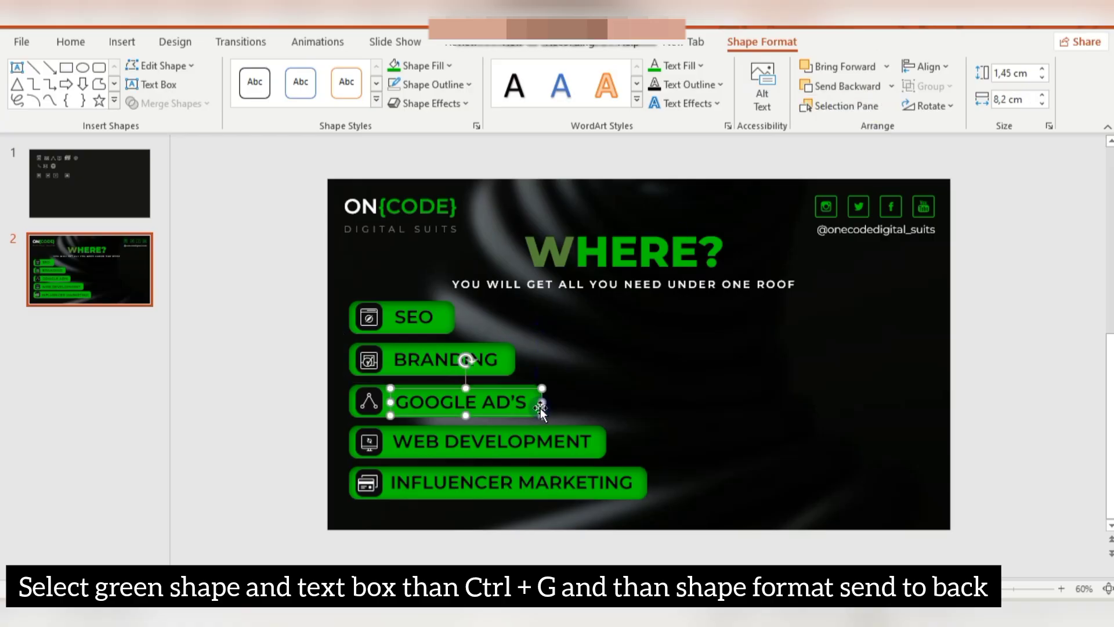
{"action": "left_click", "coordinate": [352, 396], "text": "shift"}
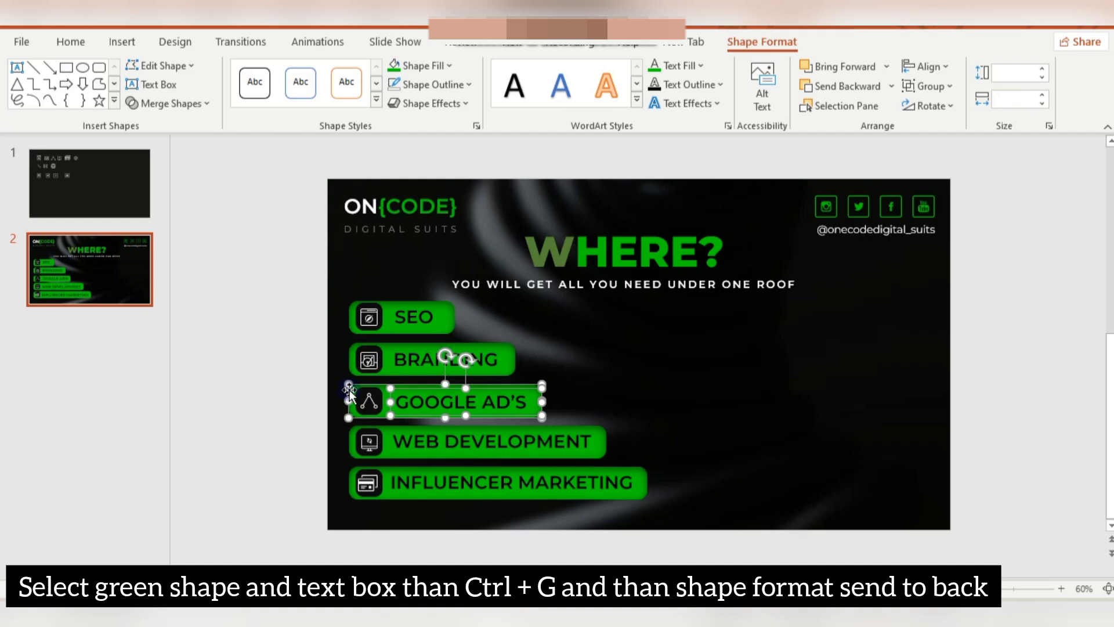
{"action": "left_click", "coordinate": [491, 401]}
{"action": "right_click", "coordinate": [491, 400]}
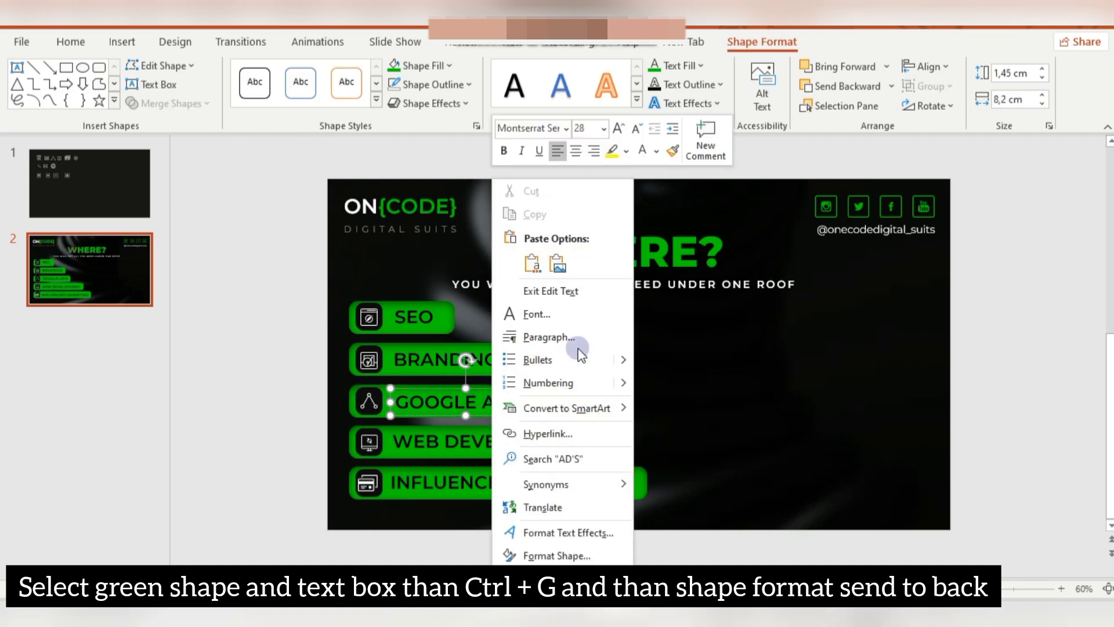
{"action": "left_click", "coordinate": [349, 396]}
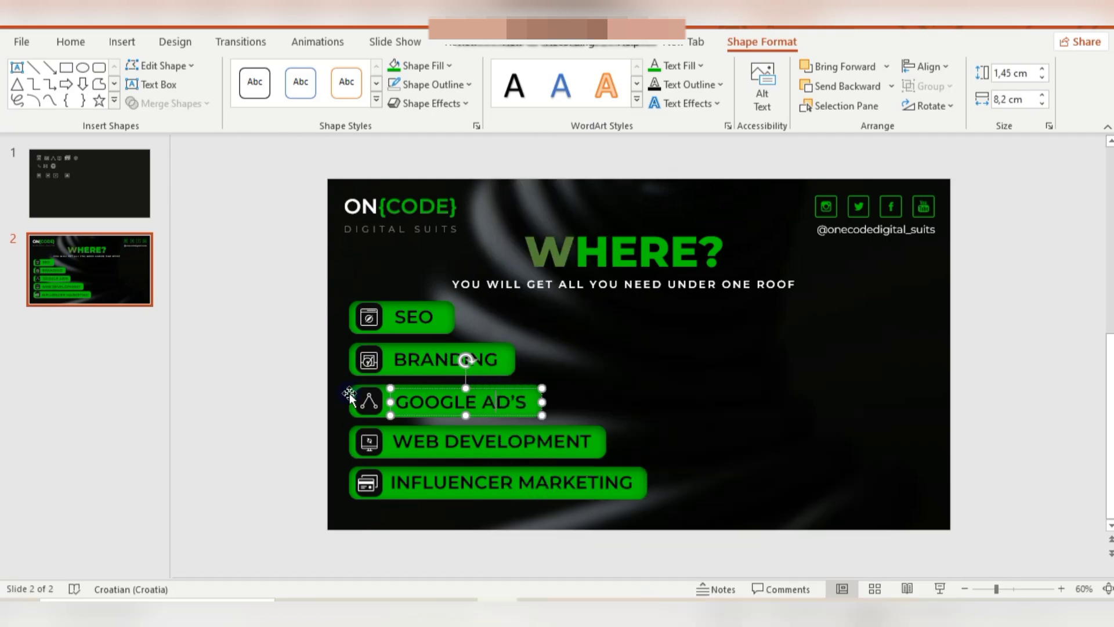
{"action": "left_click", "coordinate": [350, 397], "text": "shift"}
{"action": "right_click", "coordinate": [508, 387]}
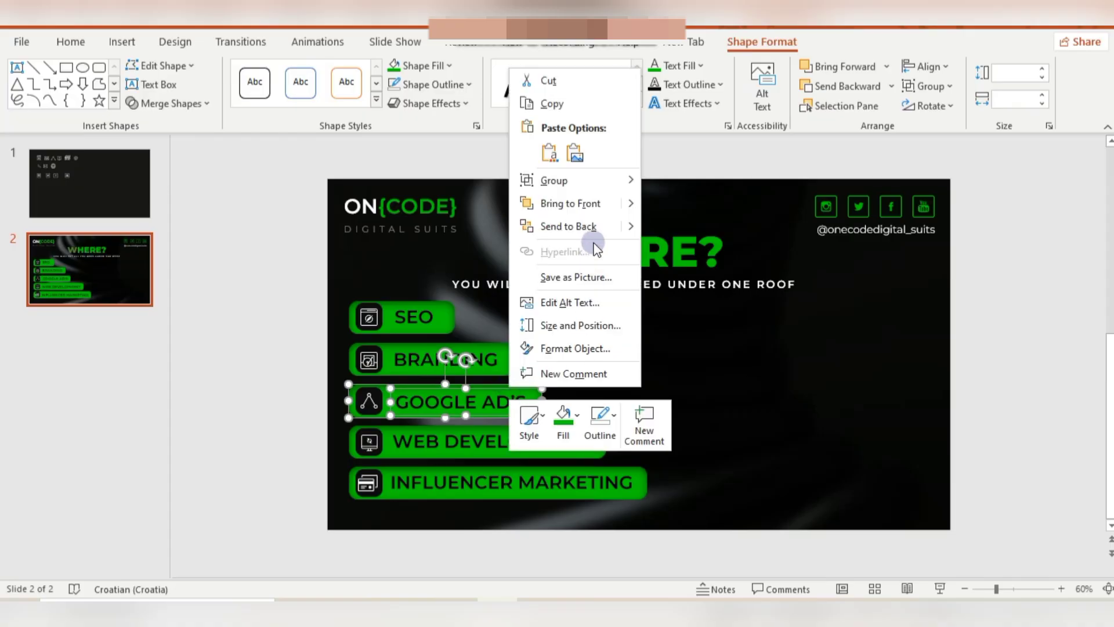
{"action": "left_click", "coordinate": [653, 180]}
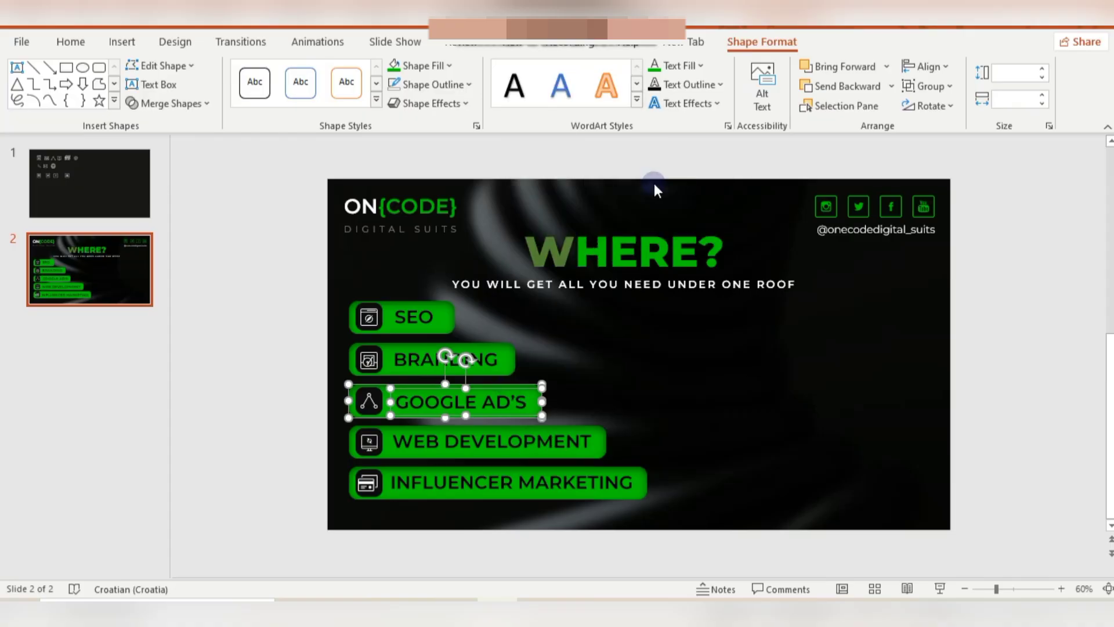
{"action": "left_click", "coordinate": [889, 86]}
{"action": "left_click", "coordinate": [887, 129]}
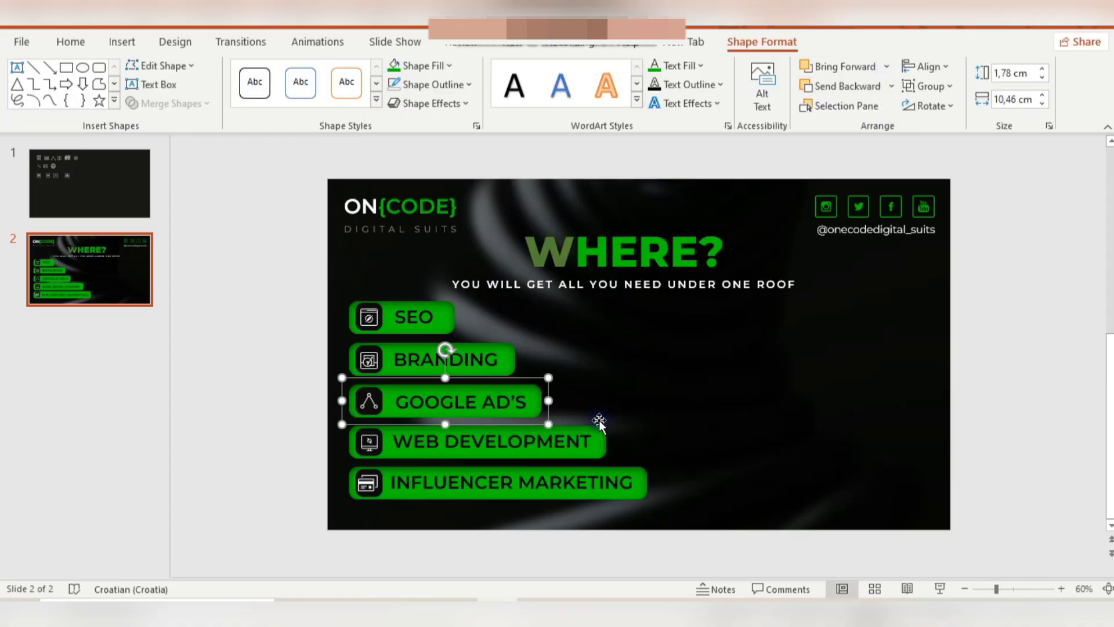
- Group the WEB DEVELOPMENT bar with its label and send it to the back
{"action": "left_click", "coordinate": [598, 440]}
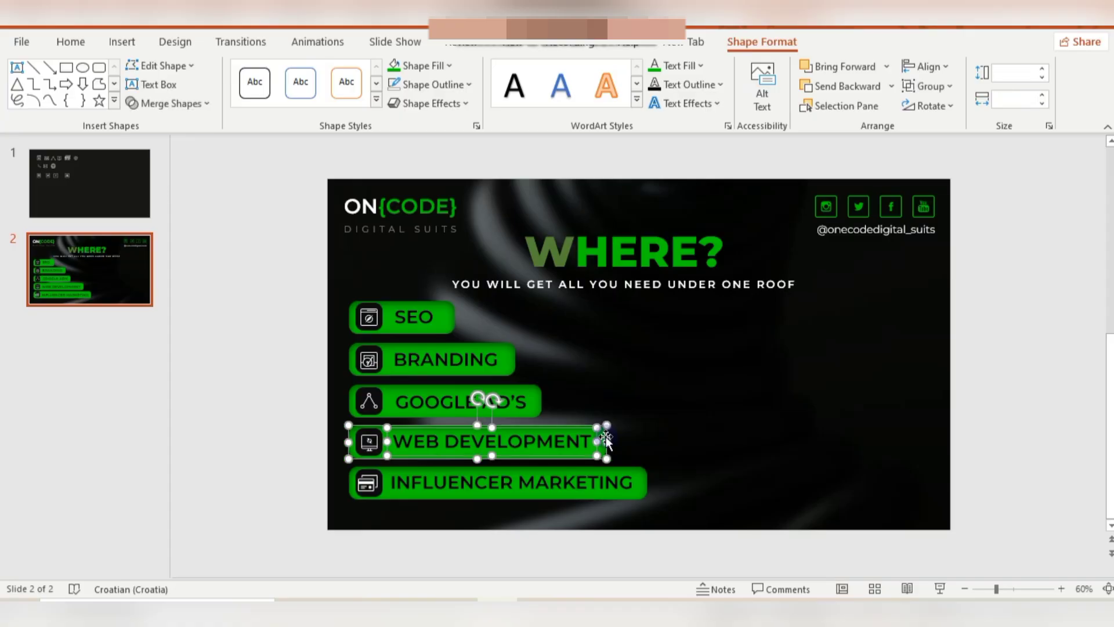
{"action": "right_click", "coordinate": [586, 437]}
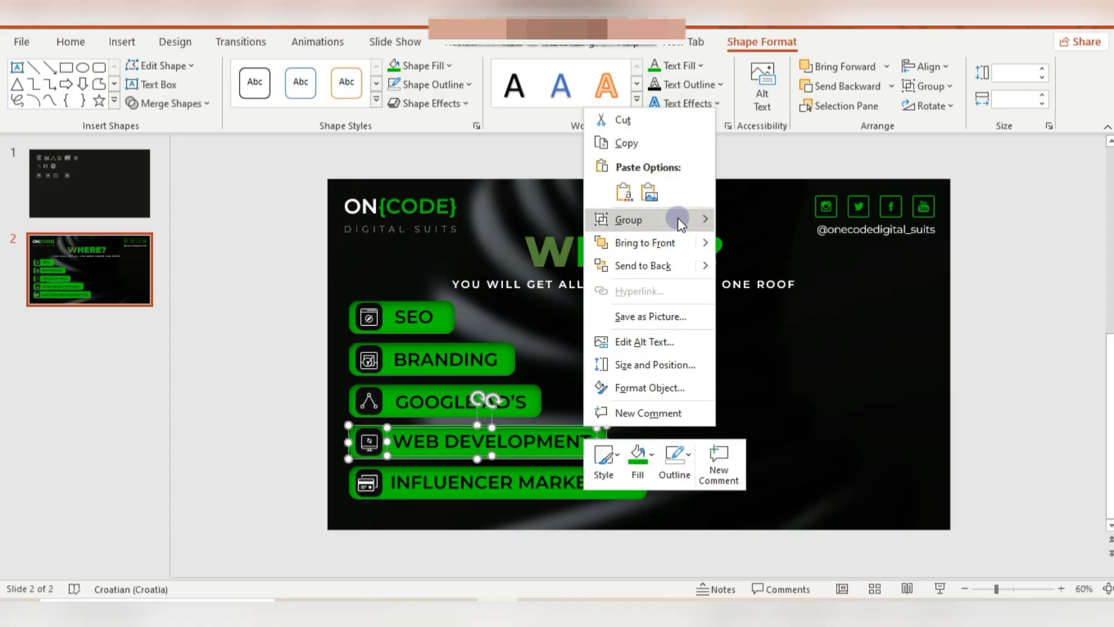
{"action": "left_click", "coordinate": [752, 219]}
{"action": "left_click", "coordinate": [890, 86]}
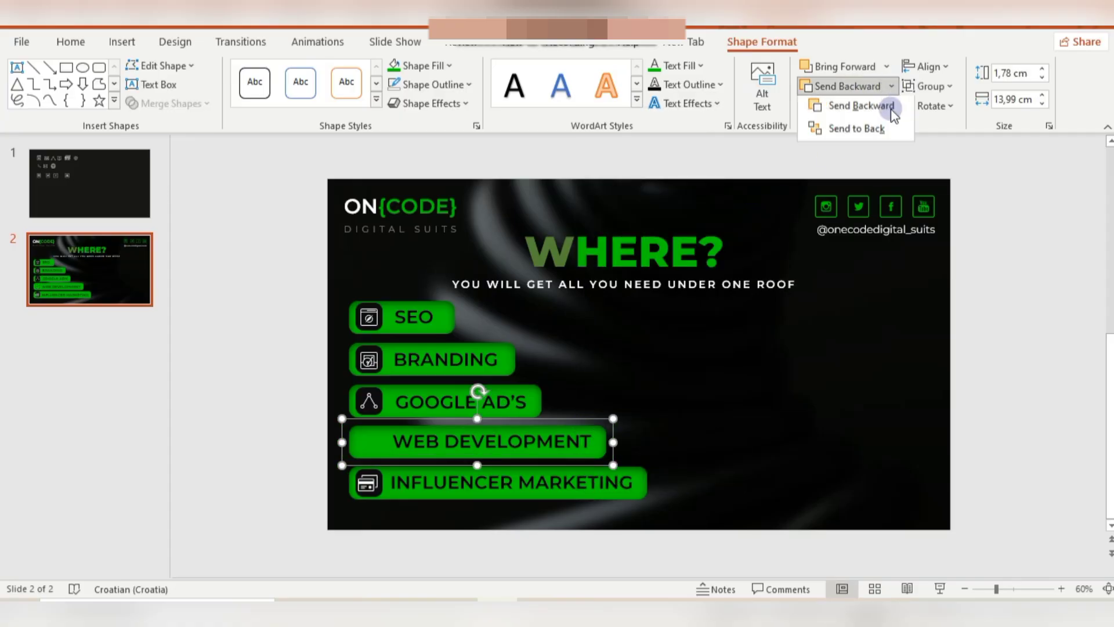
{"action": "left_click", "coordinate": [877, 130]}
- Group the INFLUENCER MARKETING bar with its label and send it to the back
{"action": "left_click", "coordinate": [646, 484]}
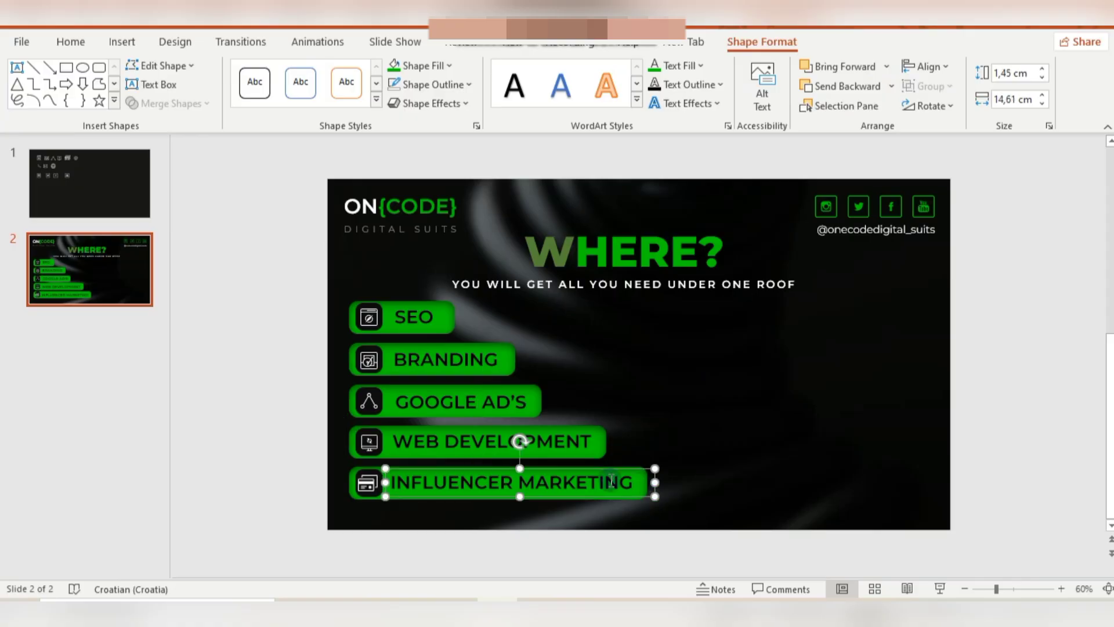
{"action": "left_click", "coordinate": [347, 473], "text": "shift"}
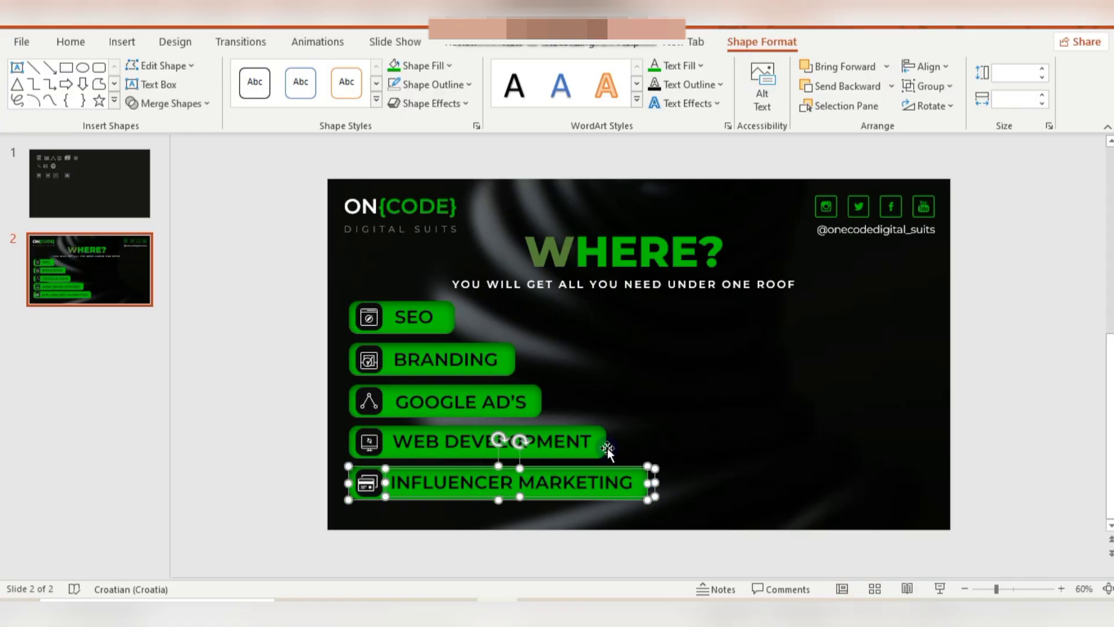
{"action": "right_click", "coordinate": [619, 476]}
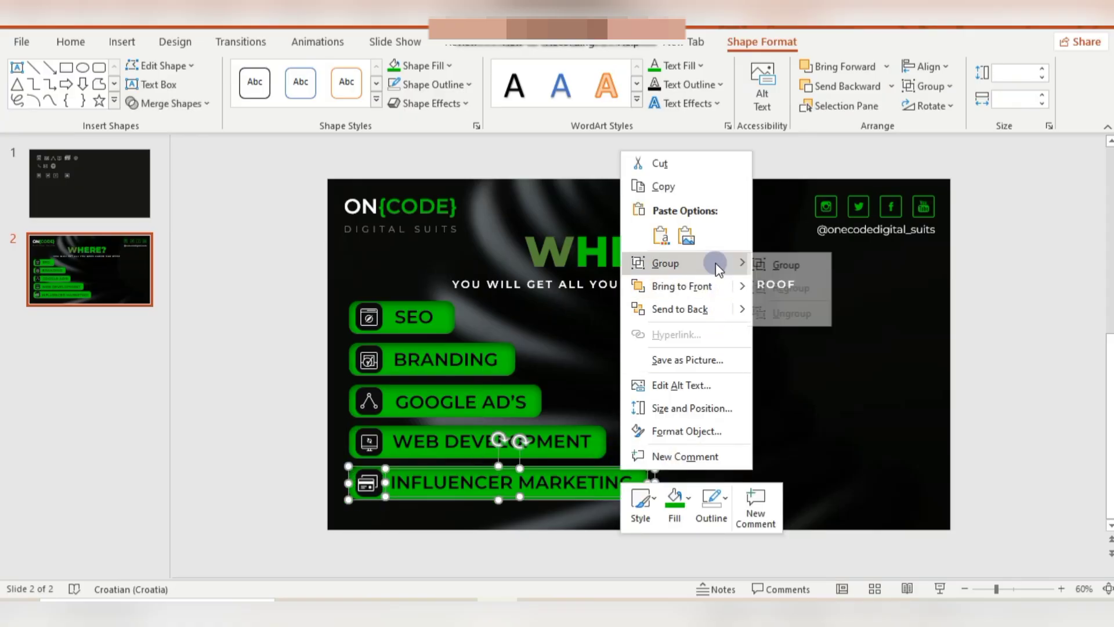
{"action": "left_click", "coordinate": [783, 264]}
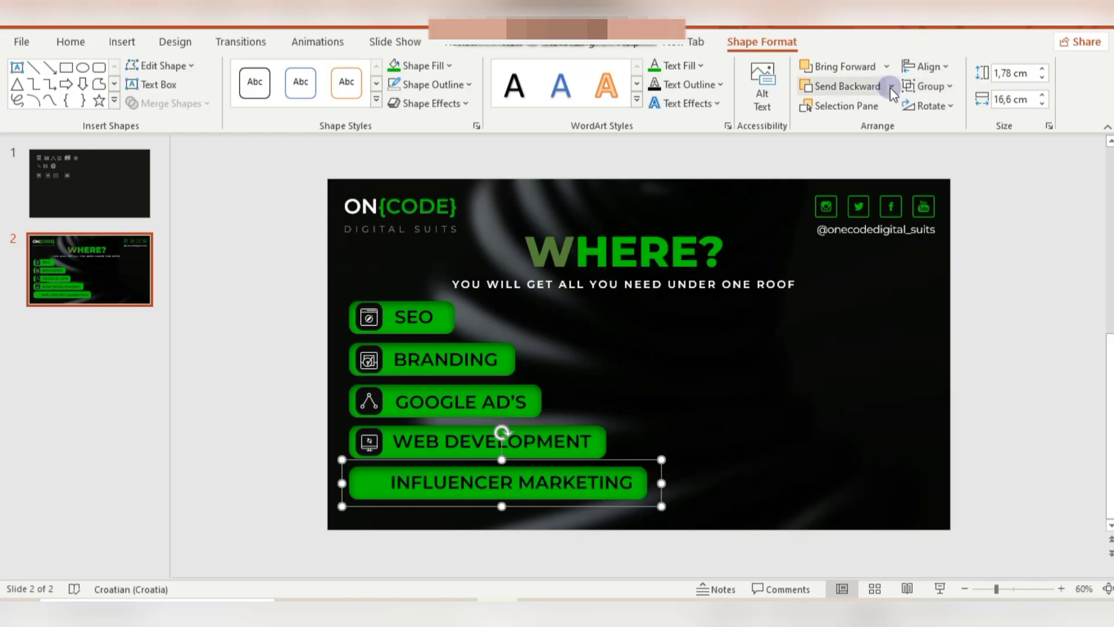
{"action": "left_click", "coordinate": [891, 86]}
{"action": "left_click", "coordinate": [874, 126]}
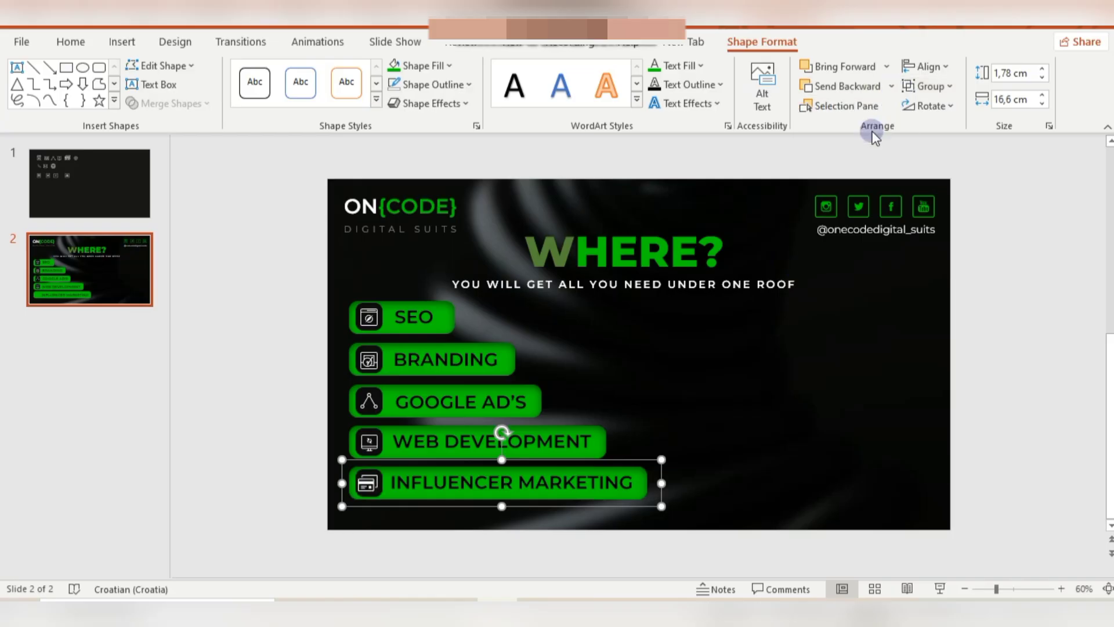
{"action": "left_click", "coordinate": [292, 335]}
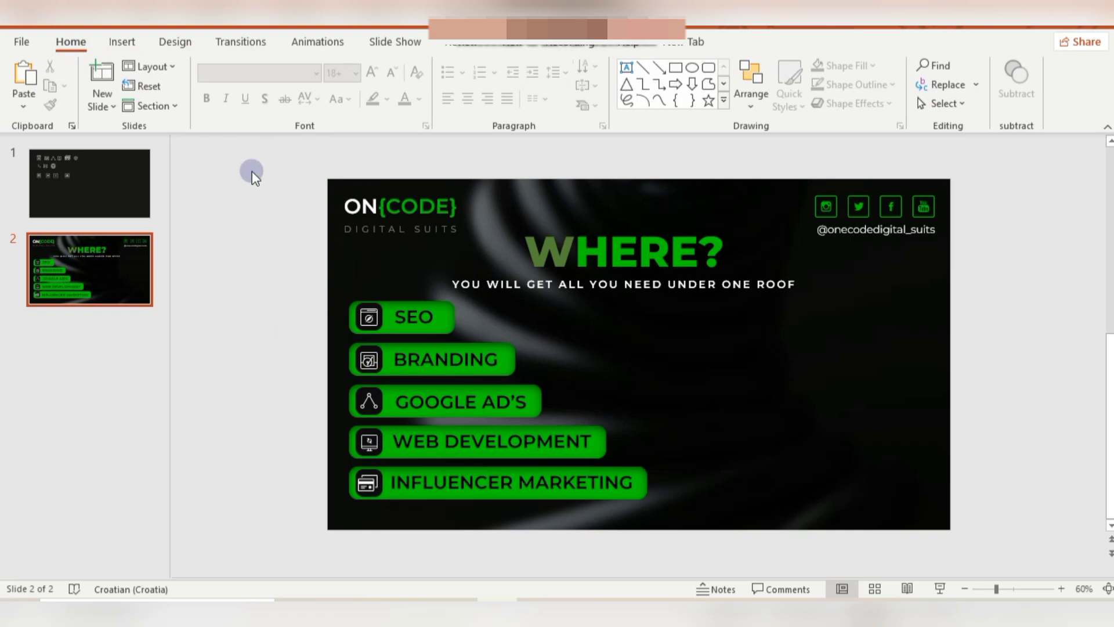
- Copy the globe icon from slide 1 onto slide 2, shrink it and place it bottom-left
{"action": "left_click", "coordinate": [117, 179]}
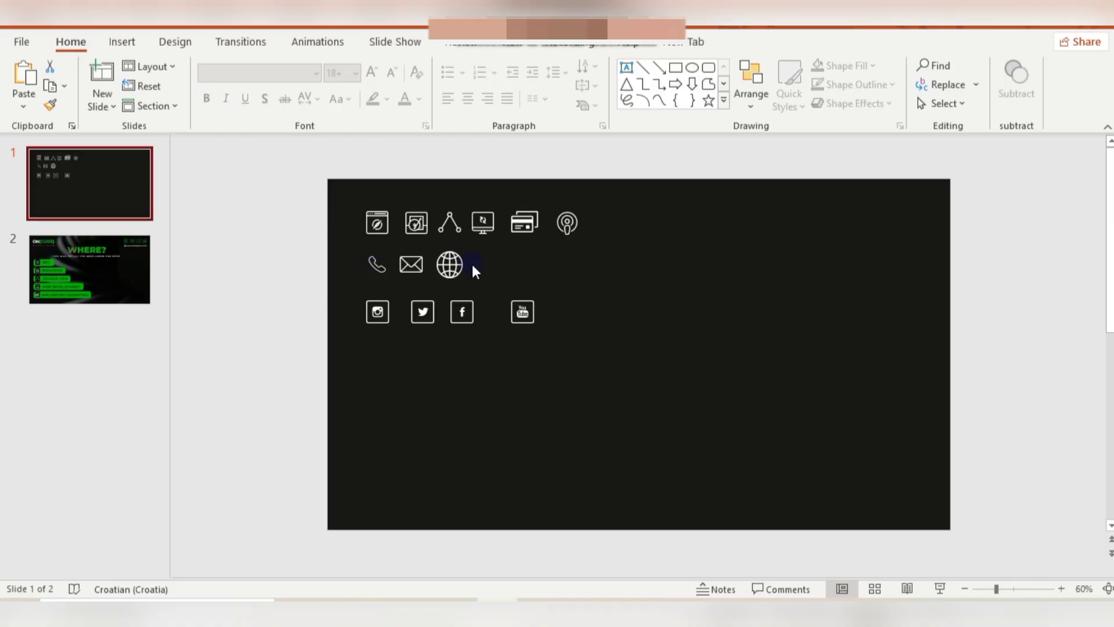
{"action": "left_click", "coordinate": [449, 264]}
{"action": "scroll", "coordinate": [270, 394], "scroll_direction": "down", "scroll_amount": 1}
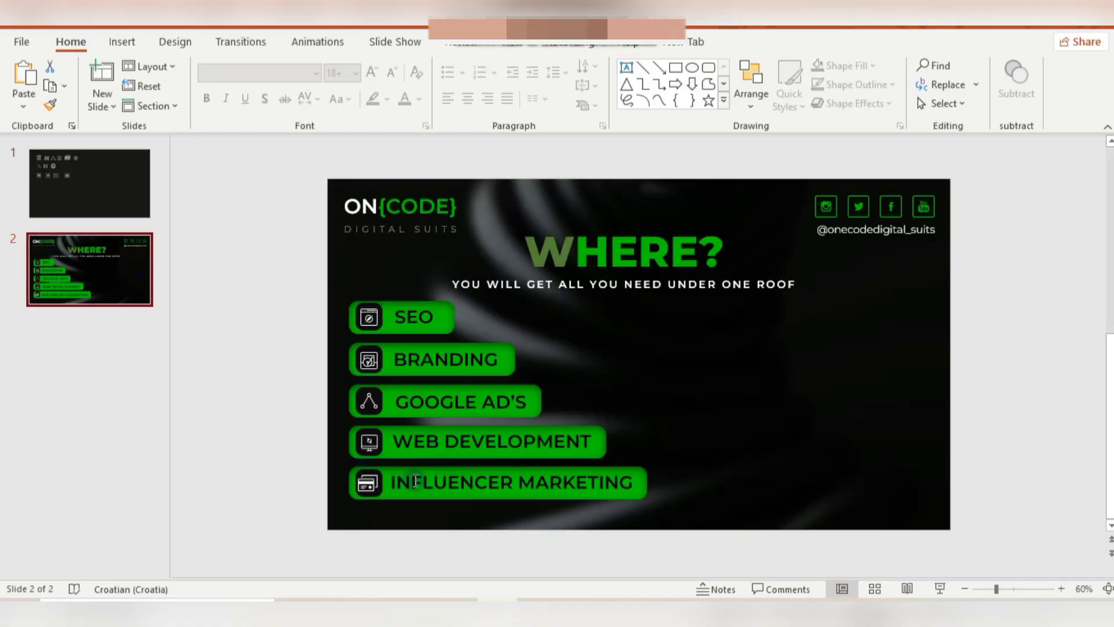
{"action": "key", "text": "ctrl+v"}
{"action": "mouse_move", "coordinate": [464, 280]}
{"action": "left_mouse_down"}
{"action": "mouse_move", "coordinate": [450, 267]}
{"action": "mouse_move", "coordinate": [367, 554]}
{"action": "left_mouse_up"}
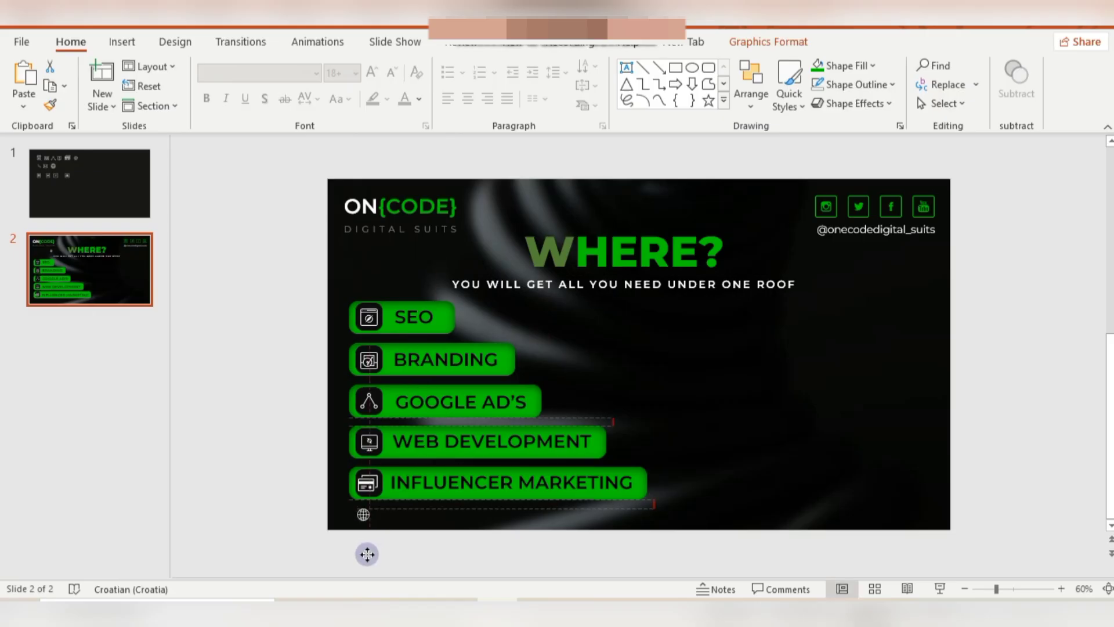
{"action": "left_click_drag", "start_coordinate": [367, 554], "coordinate": [362, 554]}
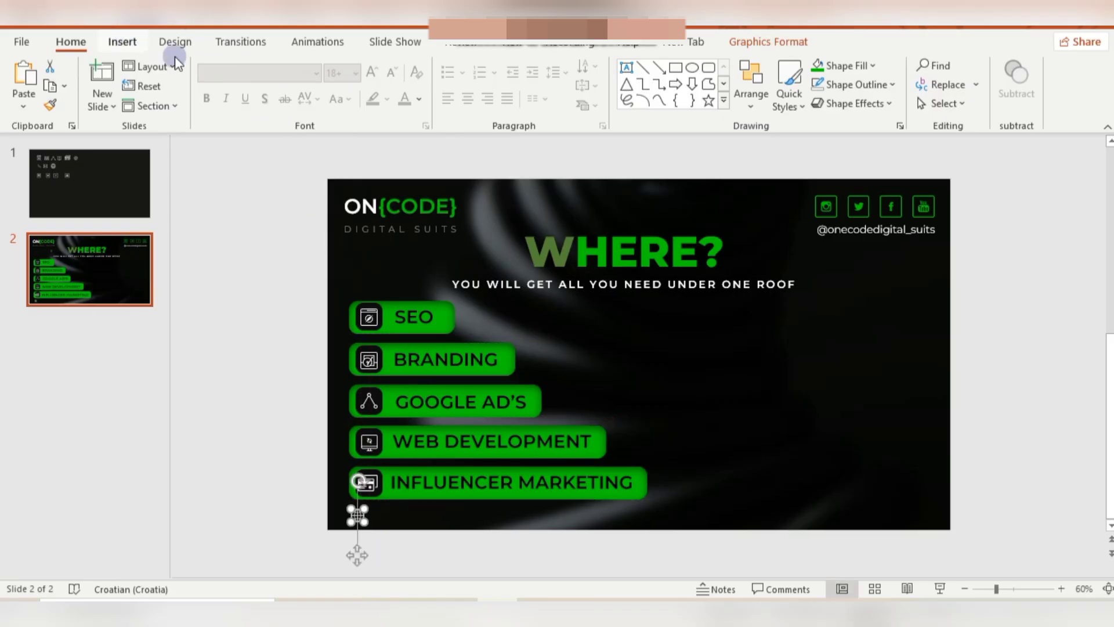
{"action": "left_click", "coordinate": [122, 42]}
{"action": "left_click", "coordinate": [708, 87]}
{"action": "left_click_drag", "start_coordinate": [580, 328], "coordinate": [763, 376]}
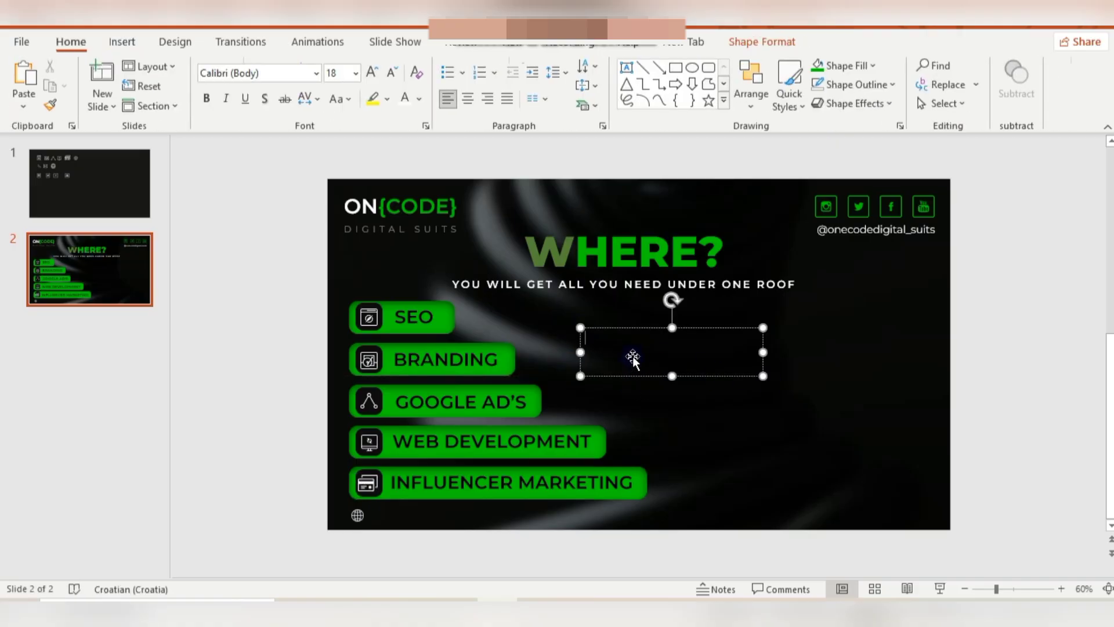
{"action": "left_click", "coordinate": [575, 329]}
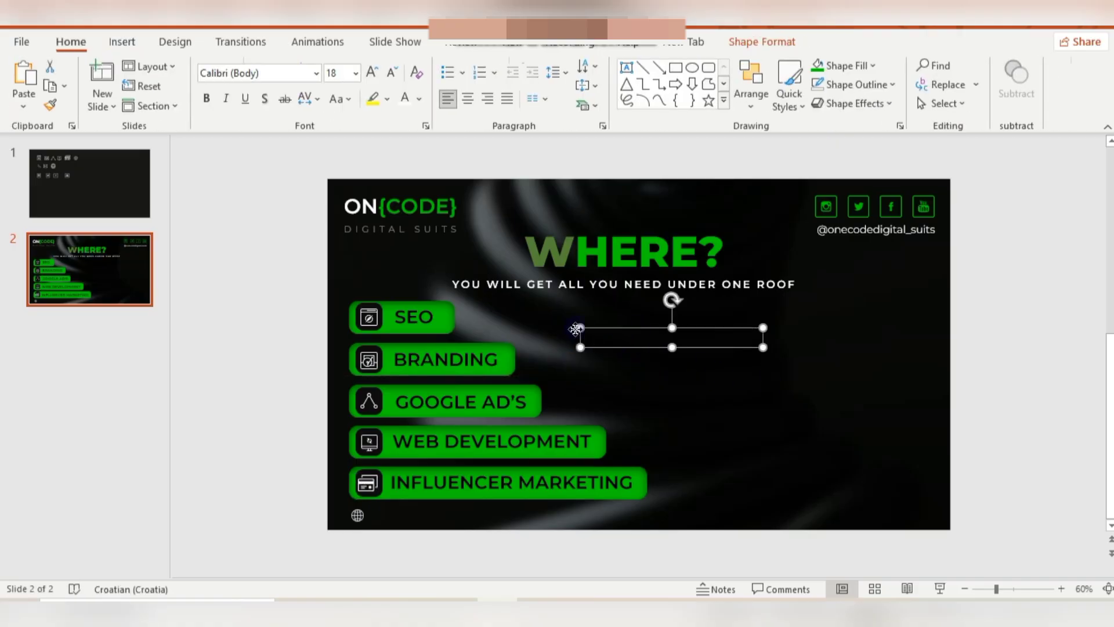
{"action": "left_click_drag", "start_coordinate": [576, 329], "coordinate": [264, 301]}
{"action": "type", "text": "W"}
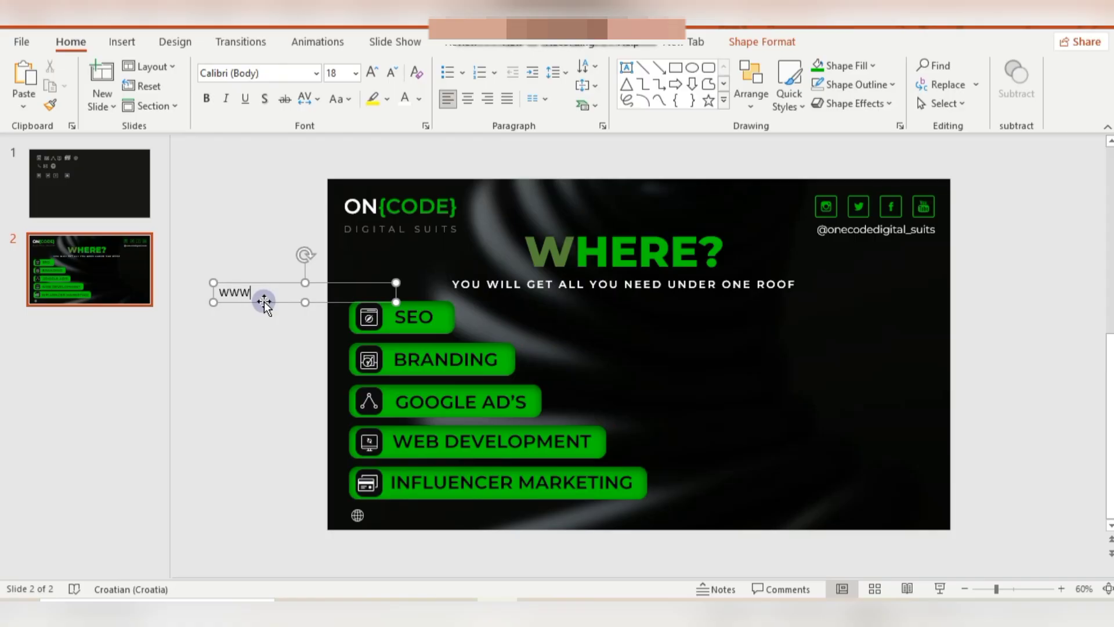
{"action": "key", "text": "BackSpace"}
{"action": "key", "text": "BackSpace"}
{"action": "key", "text": "BackSpace"}
{"action": "type", "text": "w"}
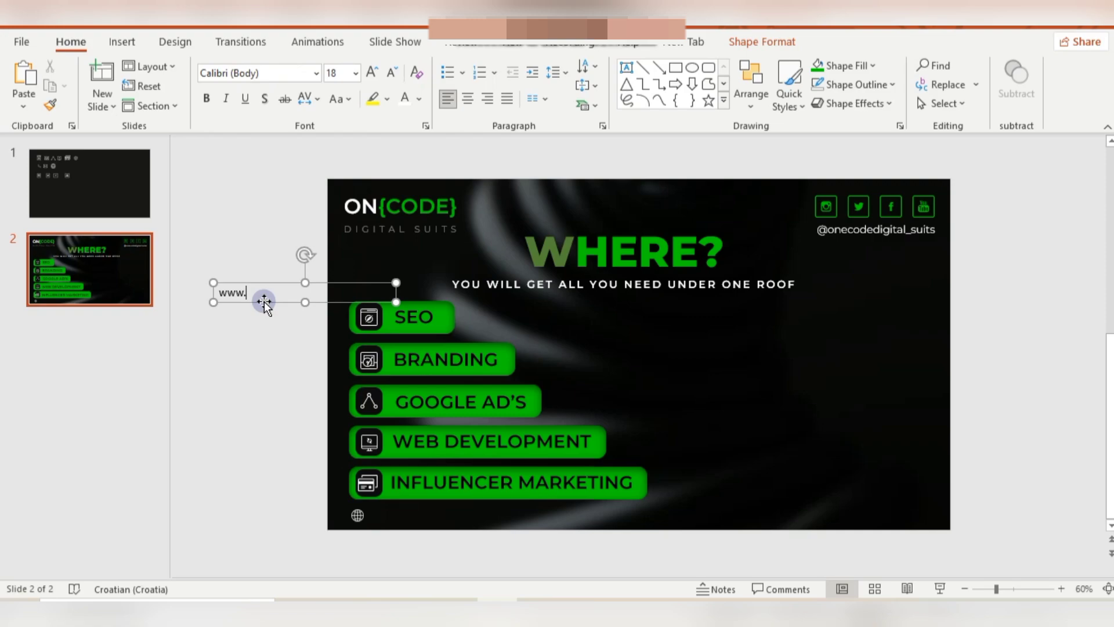
{"action": "type", "text": ".co"}
{"action": "type", "text": "m"}
{"action": "left_click_drag", "start_coordinate": [226, 291], "coordinate": [314, 292]}
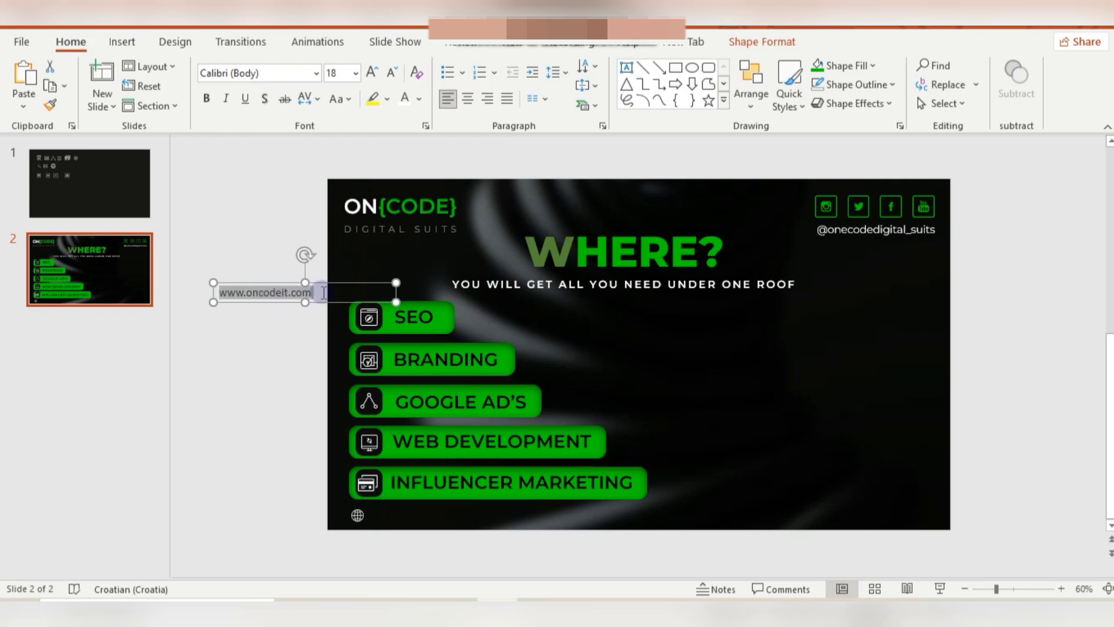
{"action": "left_click", "coordinate": [409, 102]}
{"action": "left_click_drag", "start_coordinate": [321, 282], "coordinate": [469, 504]}
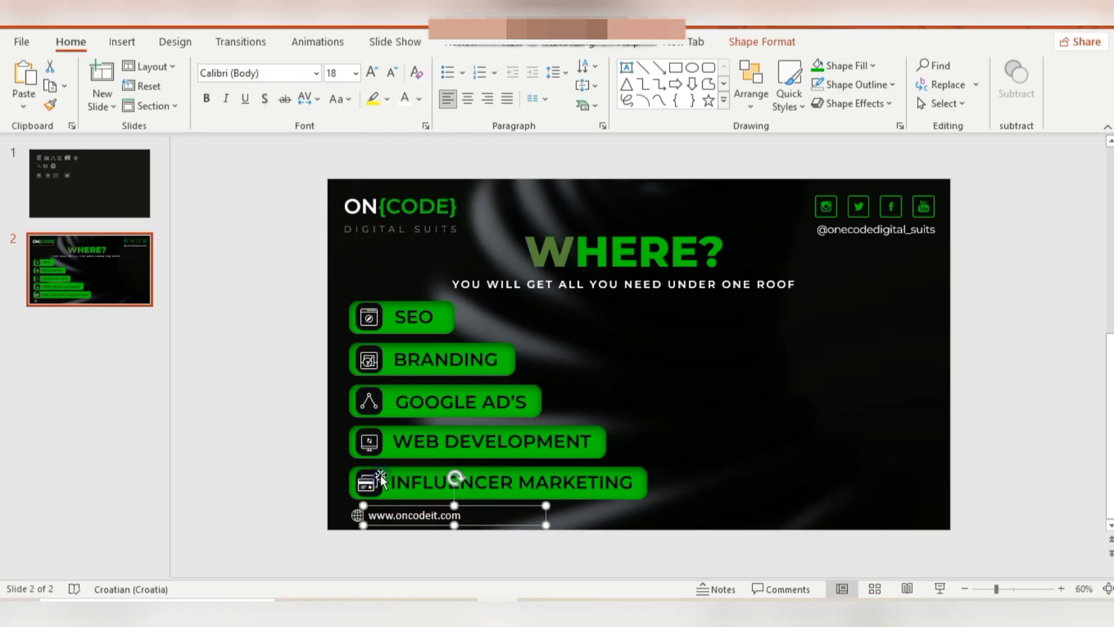
- Copy the phone icon from slide 1 and place it beside the website text on slide 2
{"action": "left_click", "coordinate": [277, 382]}
{"action": "left_click", "coordinate": [116, 212]}
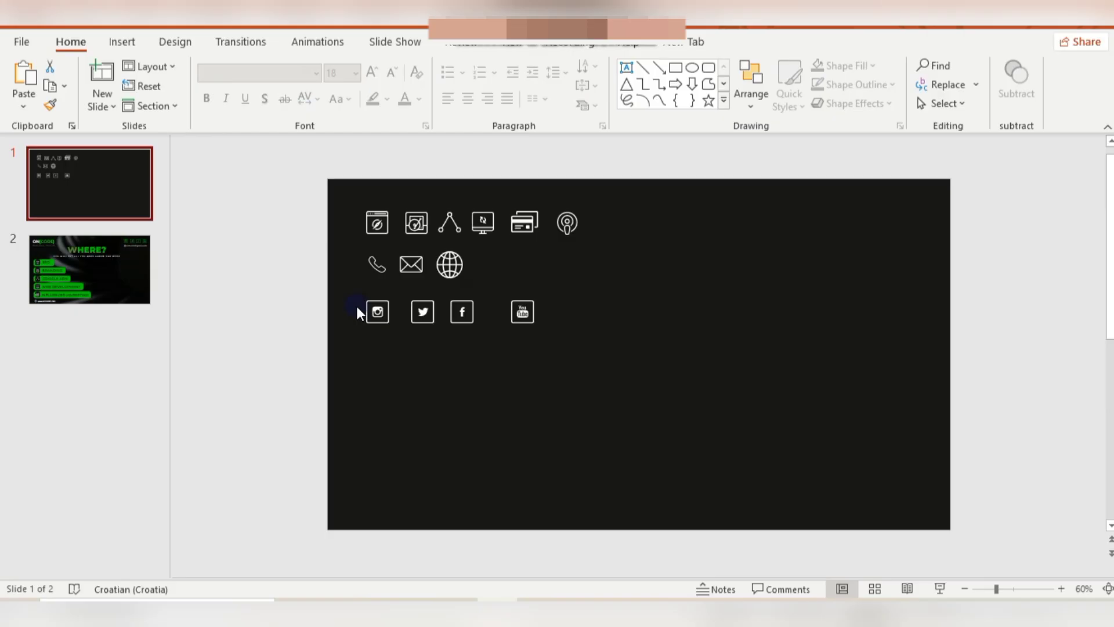
{"action": "left_click", "coordinate": [379, 270]}
{"action": "key", "text": "ctrl+c"}
{"action": "left_click", "coordinate": [64, 256]}
{"action": "key", "text": "ctrl+v"}
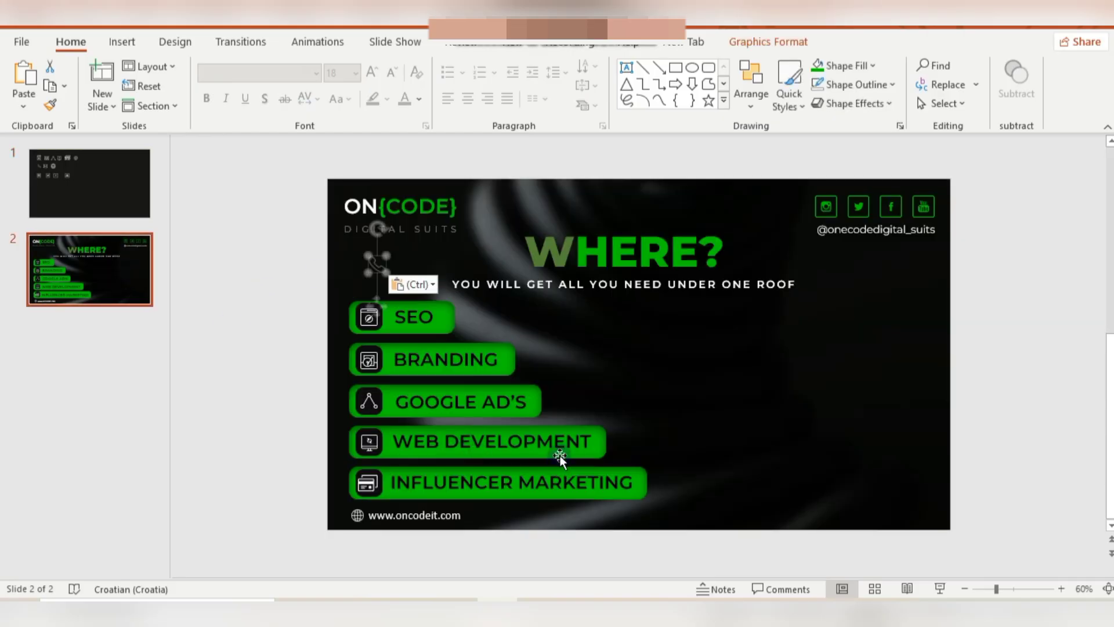
{"action": "left_click_drag", "start_coordinate": [381, 286], "coordinate": [568, 548]}
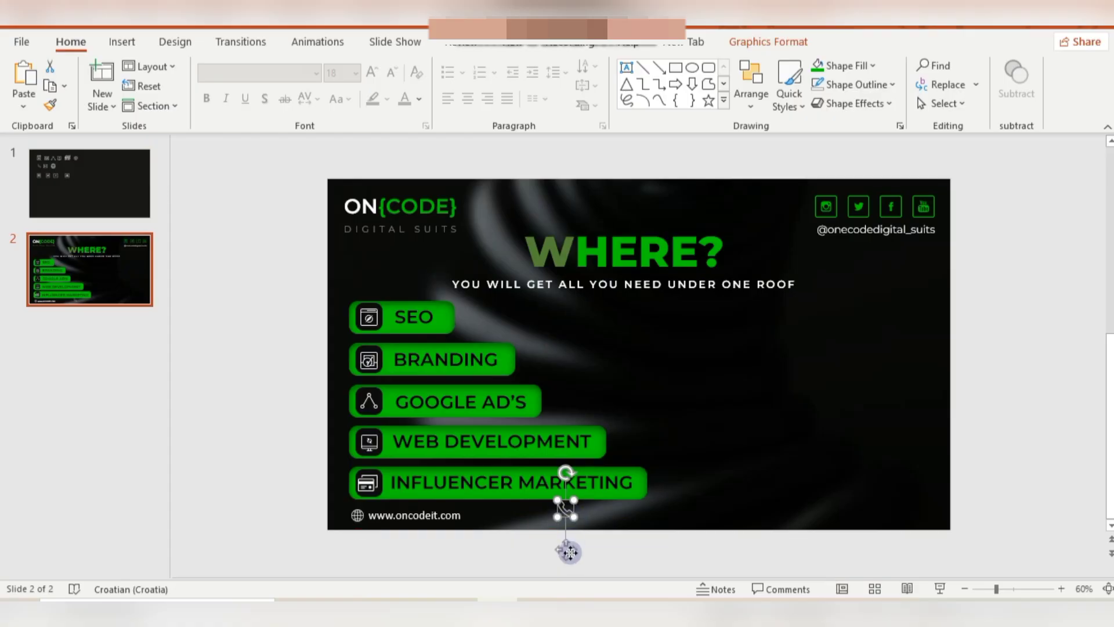
{"action": "left_click_drag", "start_coordinate": [566, 551], "coordinate": [569, 559]}
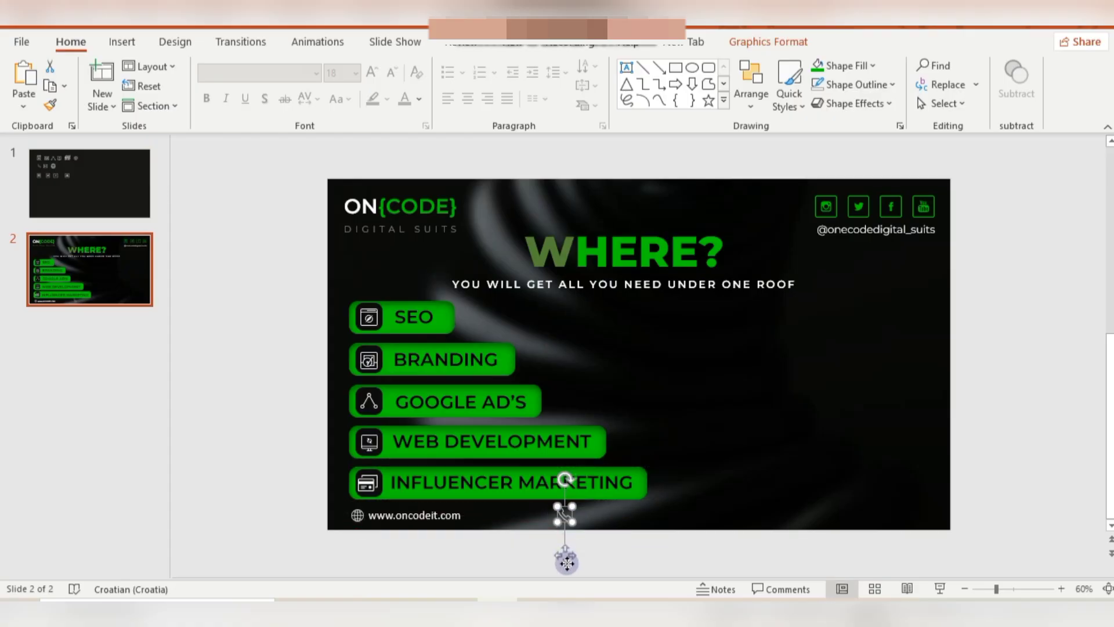
{"action": "left_click", "coordinate": [567, 564]}
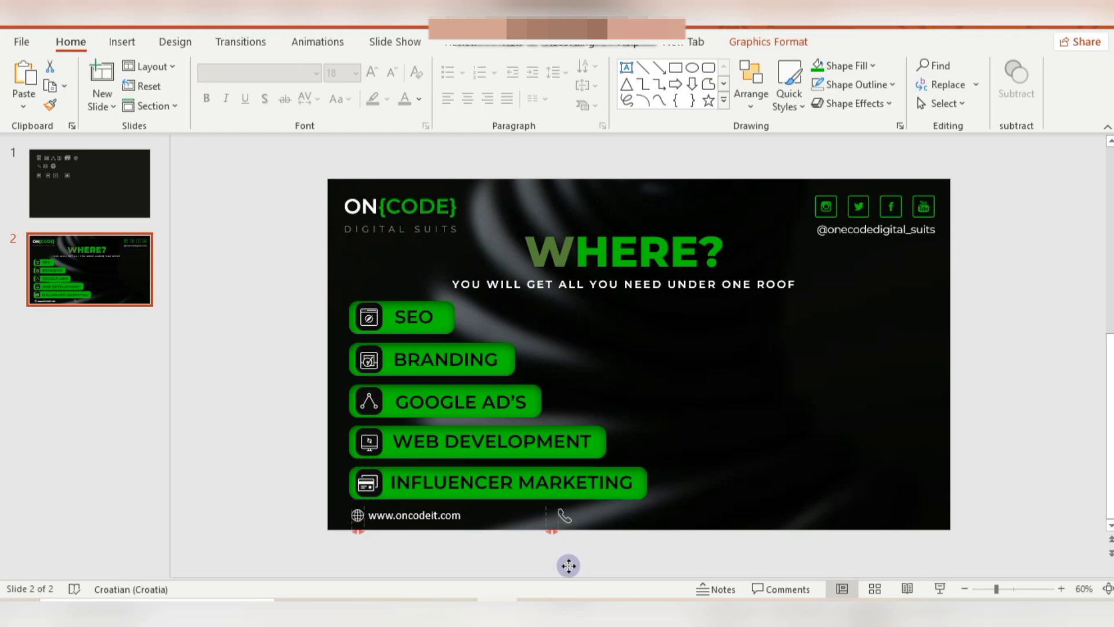
{"action": "left_click", "coordinate": [567, 564]}
- Add a new text box containing the phone number
{"action": "left_click", "coordinate": [122, 39]}
{"action": "left_click", "coordinate": [709, 87]}
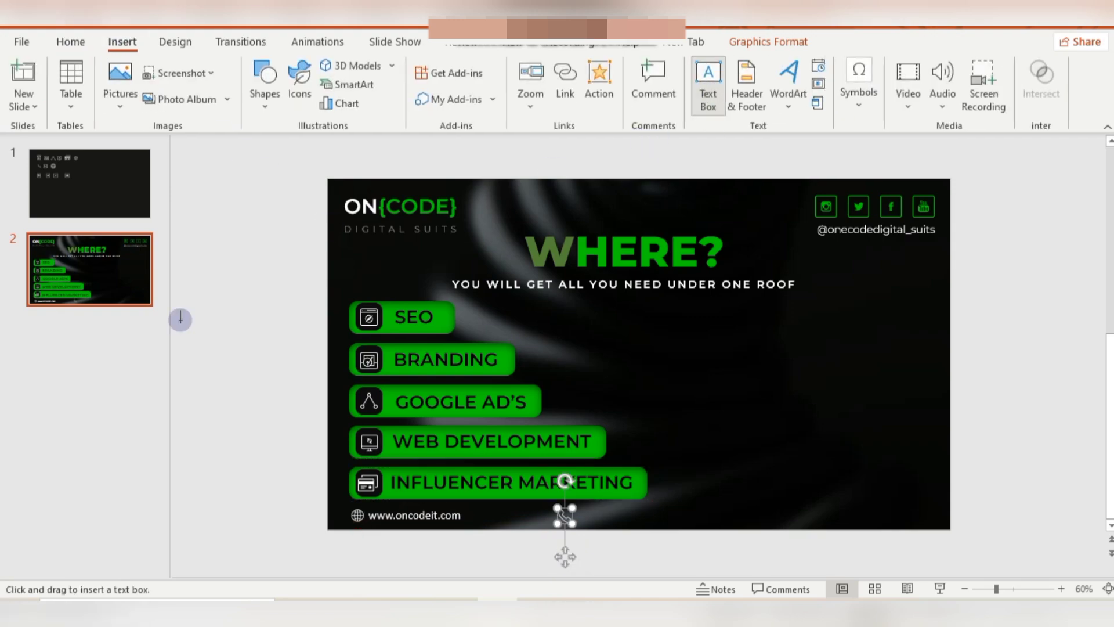
{"action": "left_click_drag", "start_coordinate": [192, 308], "coordinate": [352, 376]}
{"action": "type", "text": "+02"}
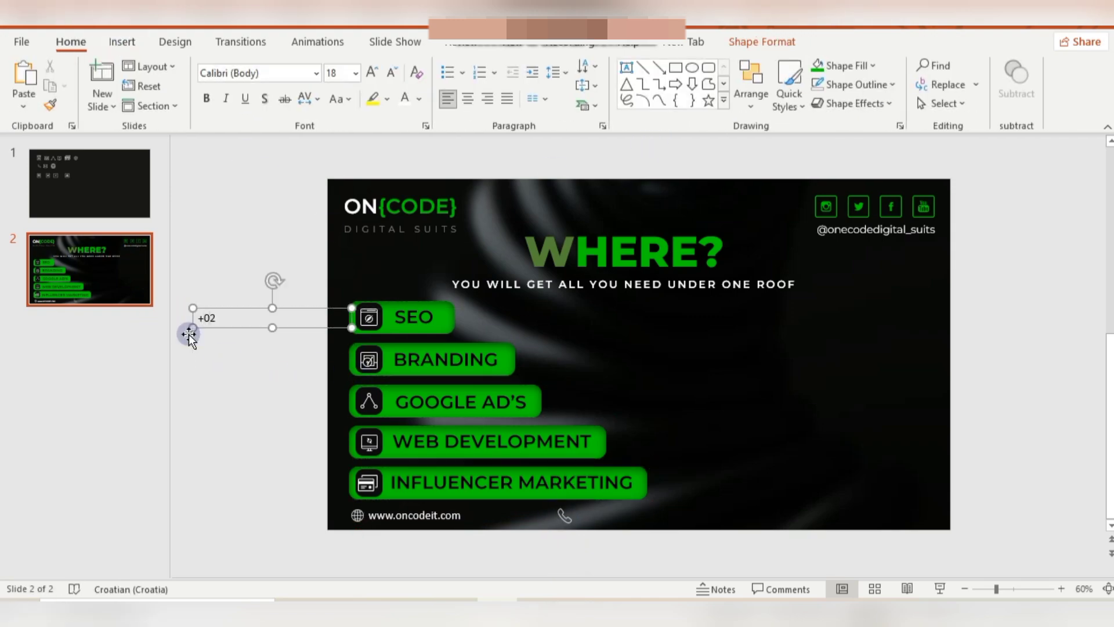
{"action": "type", "text": "838"}
{"action": "type", "text": "####"}
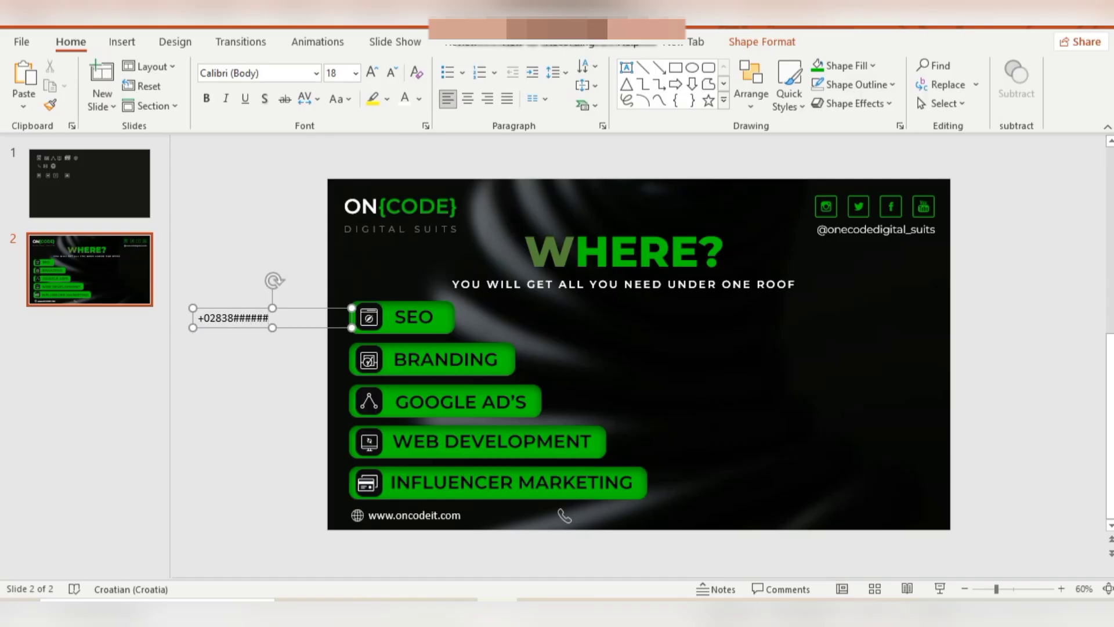
{"action": "type", "text": "#"}
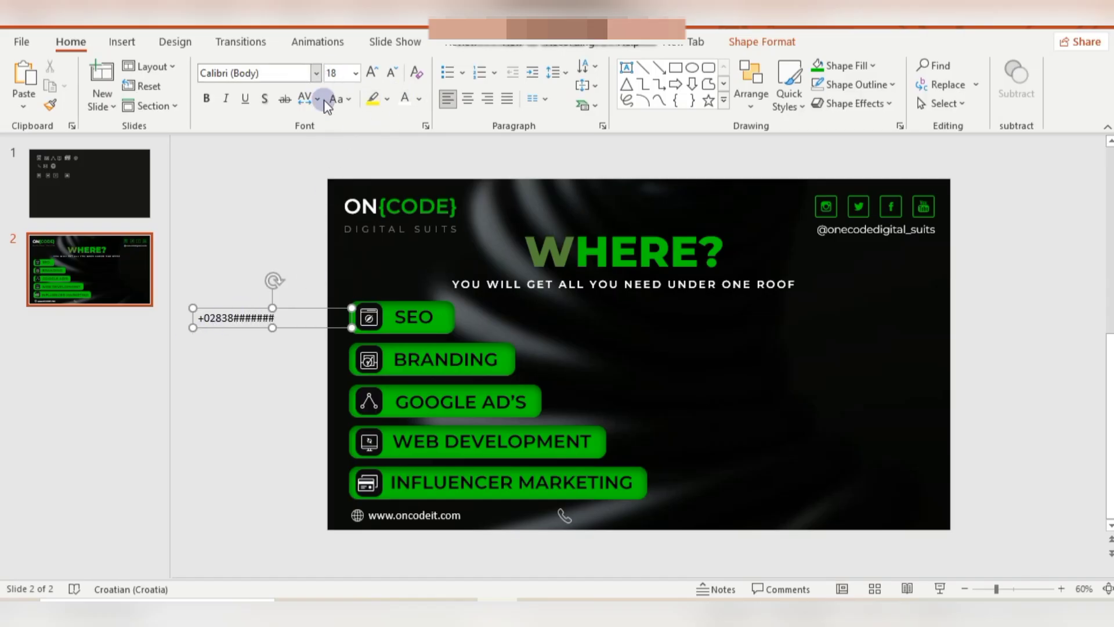
- Set both the website address and the phone number text to Montserrat
{"action": "left_click", "coordinate": [371, 515]}
{"action": "left_click_drag", "start_coordinate": [371, 515], "coordinate": [485, 516]}
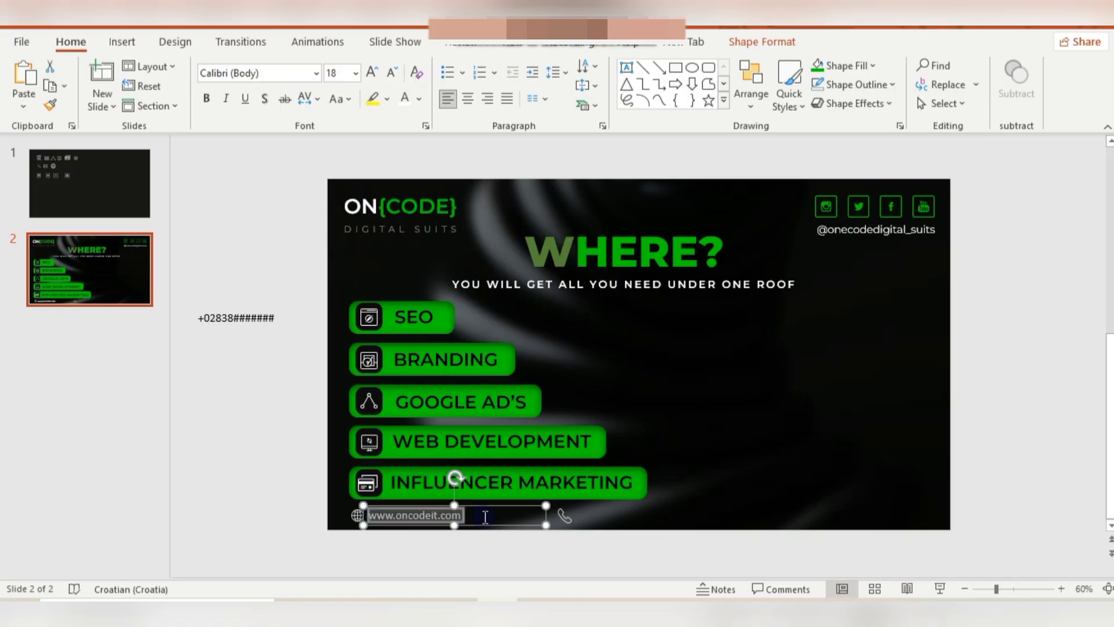
{"action": "left_click", "coordinate": [317, 73]}
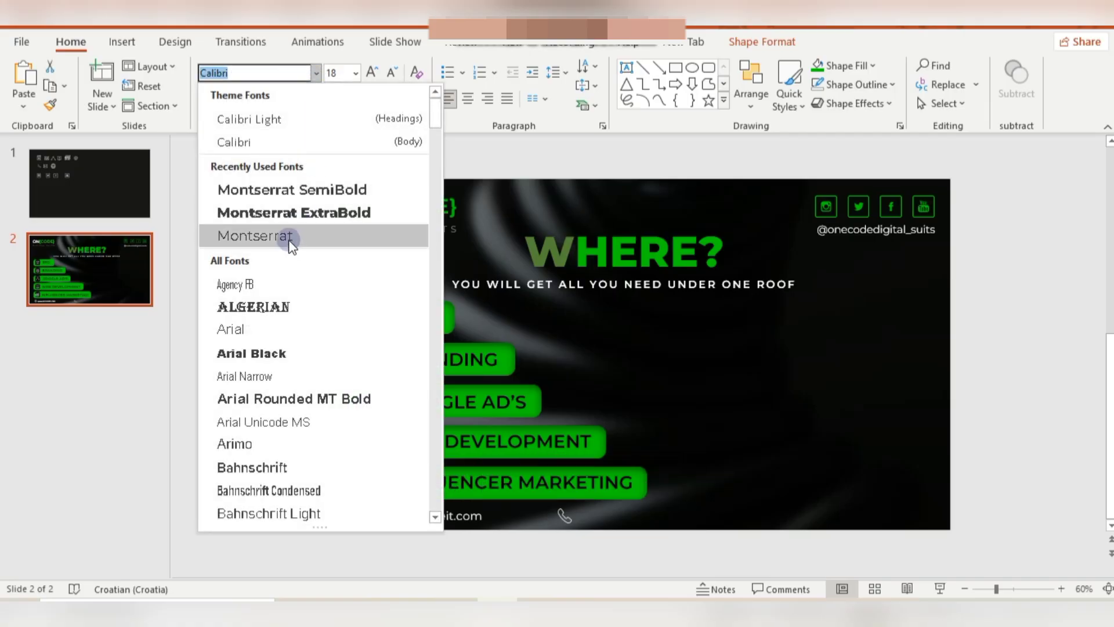
{"action": "left_click", "coordinate": [290, 237]}
{"action": "left_click_drag", "start_coordinate": [198, 318], "coordinate": [276, 318]}
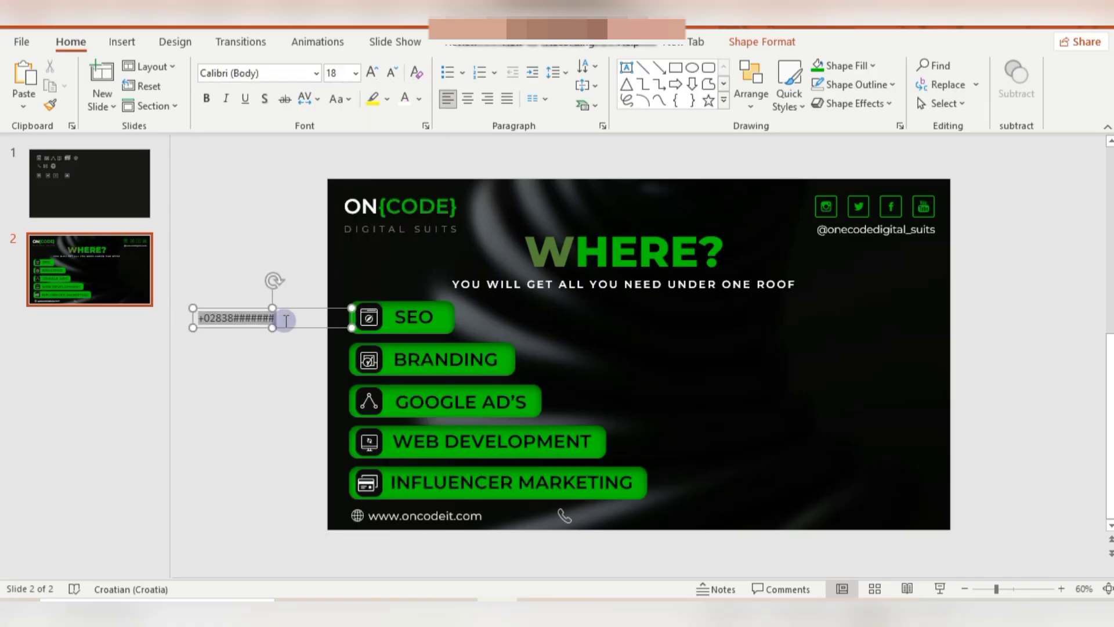
{"action": "left_click", "coordinate": [316, 74]}
{"action": "left_click", "coordinate": [313, 184]}
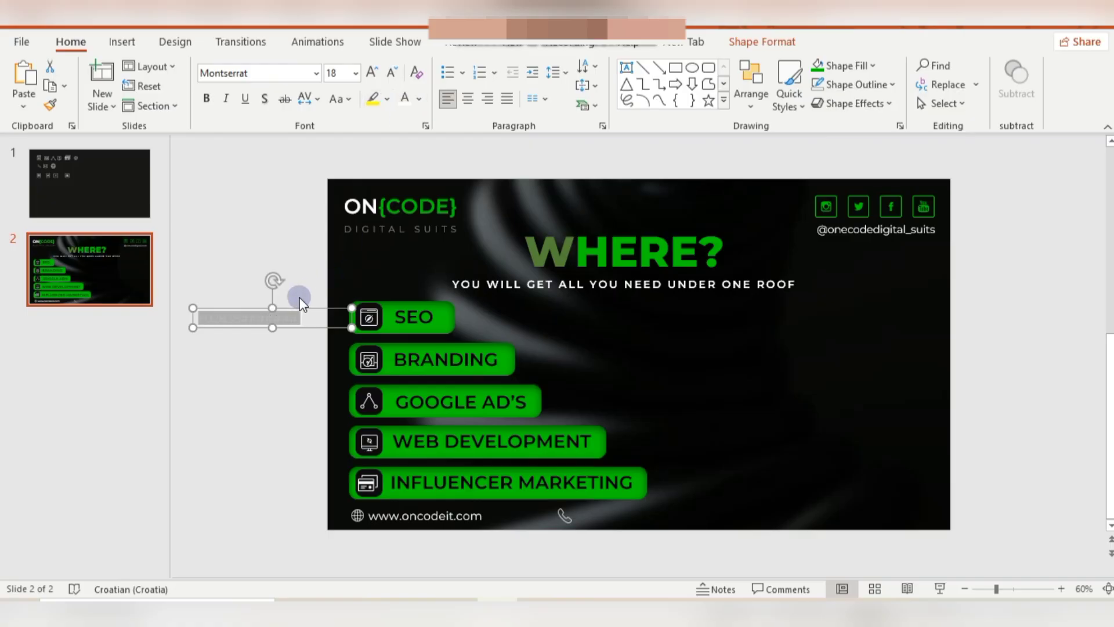
- Position the phone number beside the phone icon at the slide's bottom
{"action": "left_click_drag", "start_coordinate": [294, 307], "coordinate": [673, 500]}
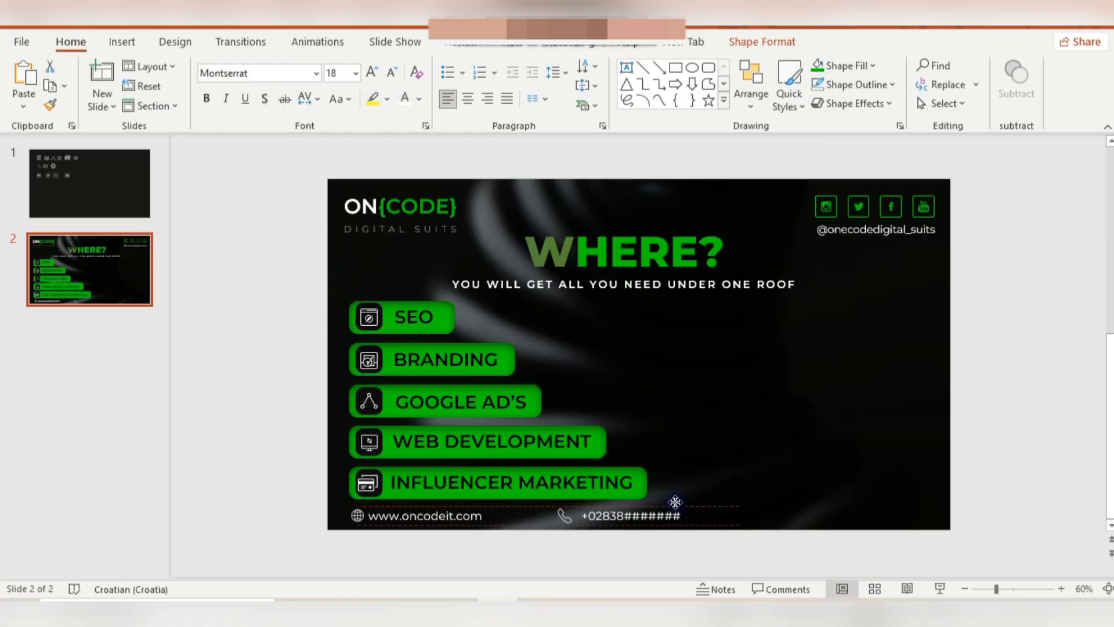
{"action": "left_click_drag", "start_coordinate": [673, 500], "coordinate": [673, 503]}
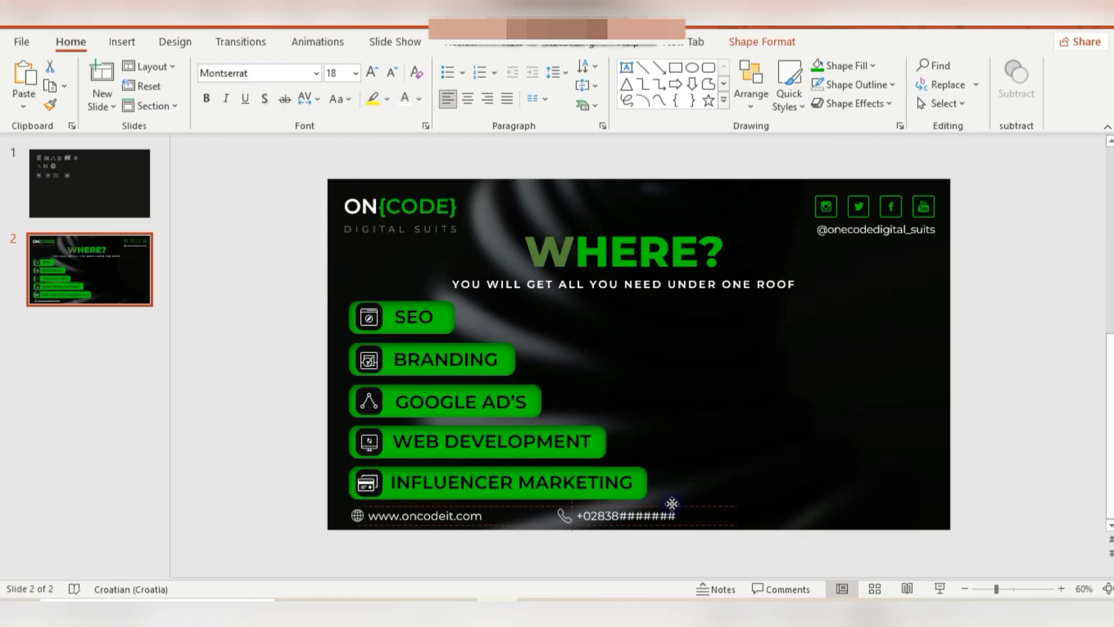
{"action": "left_click", "coordinate": [450, 516]}
{"action": "left_click", "coordinate": [638, 515]}
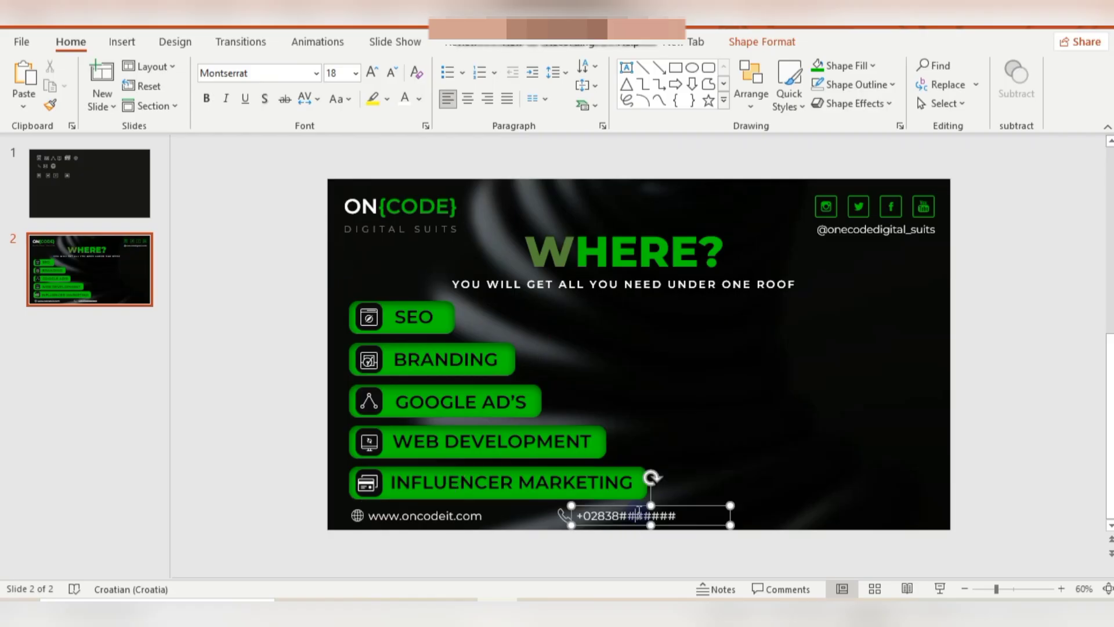
{"action": "left_click", "coordinate": [120, 211]}
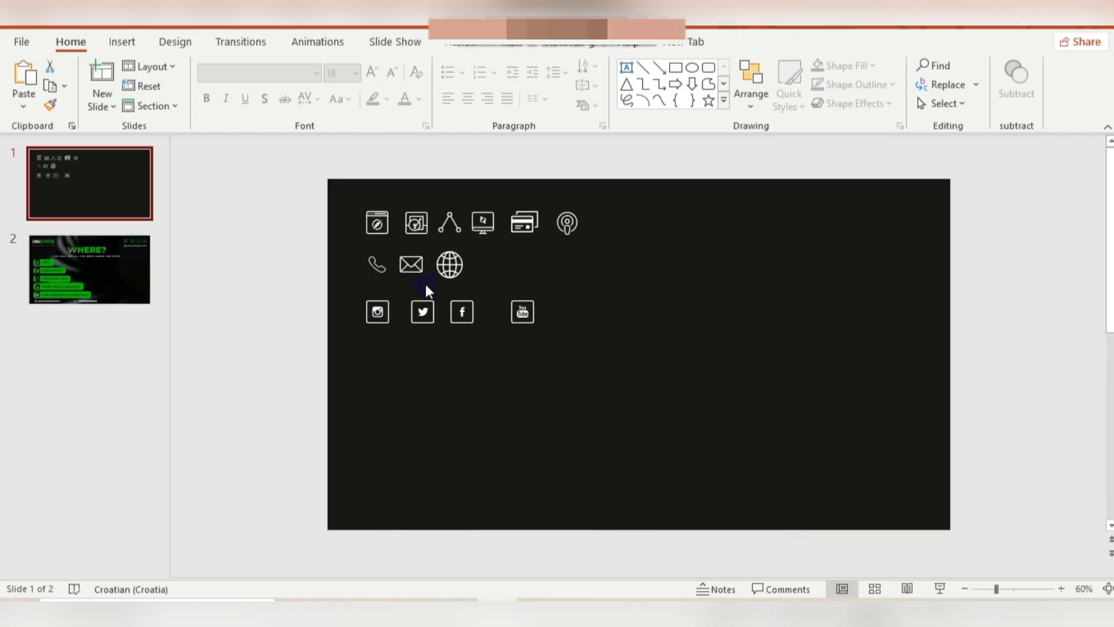
- Copy the envelope icon from slide 1 and place it at slide 2's lower right
{"action": "left_click", "coordinate": [409, 263]}
{"action": "key", "text": "ctrl+c"}
{"action": "left_click", "coordinate": [129, 270]}
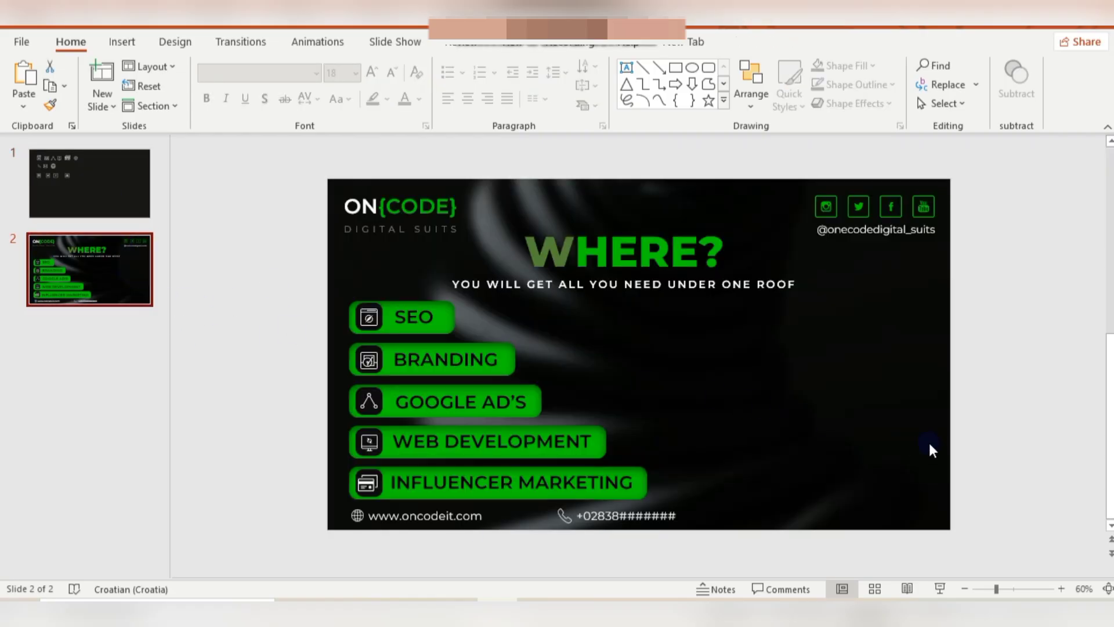
{"action": "key", "text": "ctrl+v"}
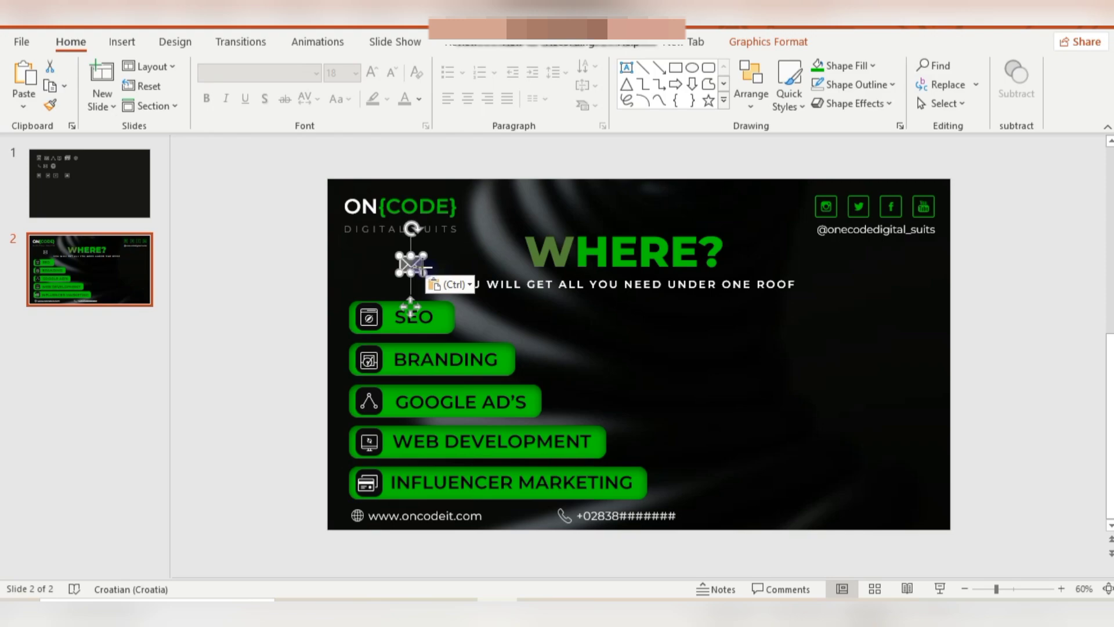
{"action": "left_click", "coordinate": [409, 302]}
{"action": "left_click_drag", "start_coordinate": [424, 276], "coordinate": [427, 269]}
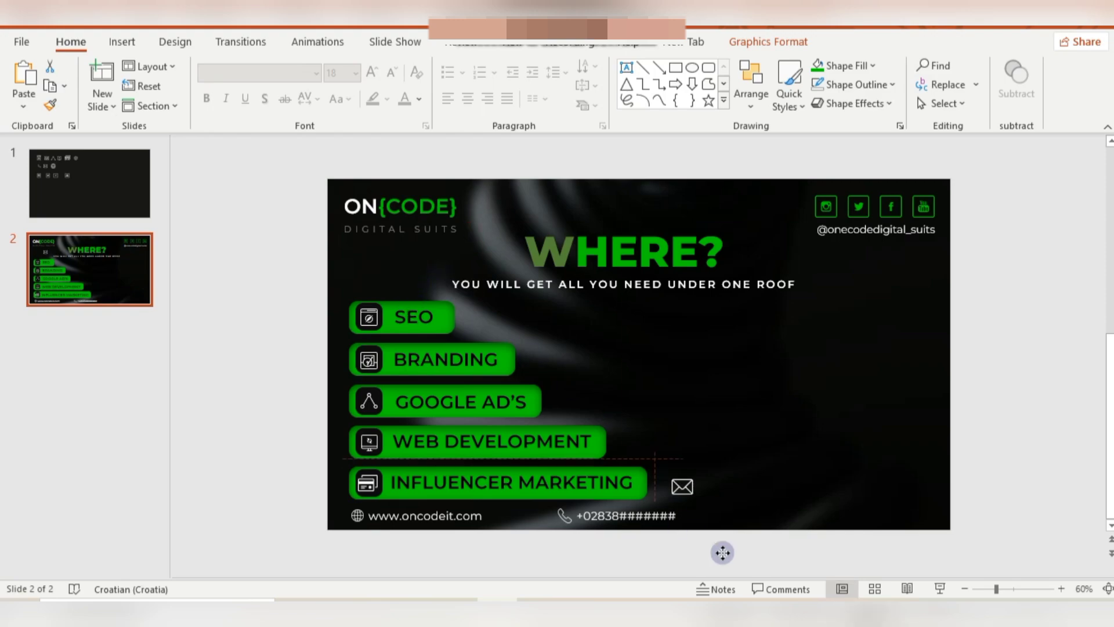
{"action": "mouse_move", "coordinate": [426, 269]}
{"action": "left_mouse_down"}
{"action": "mouse_move", "coordinate": [801, 550]}
{"action": "mouse_move", "coordinate": [807, 518]}
{"action": "mouse_move", "coordinate": [830, 525]}
{"action": "mouse_move", "coordinate": [804, 512]}
{"action": "left_mouse_up"}
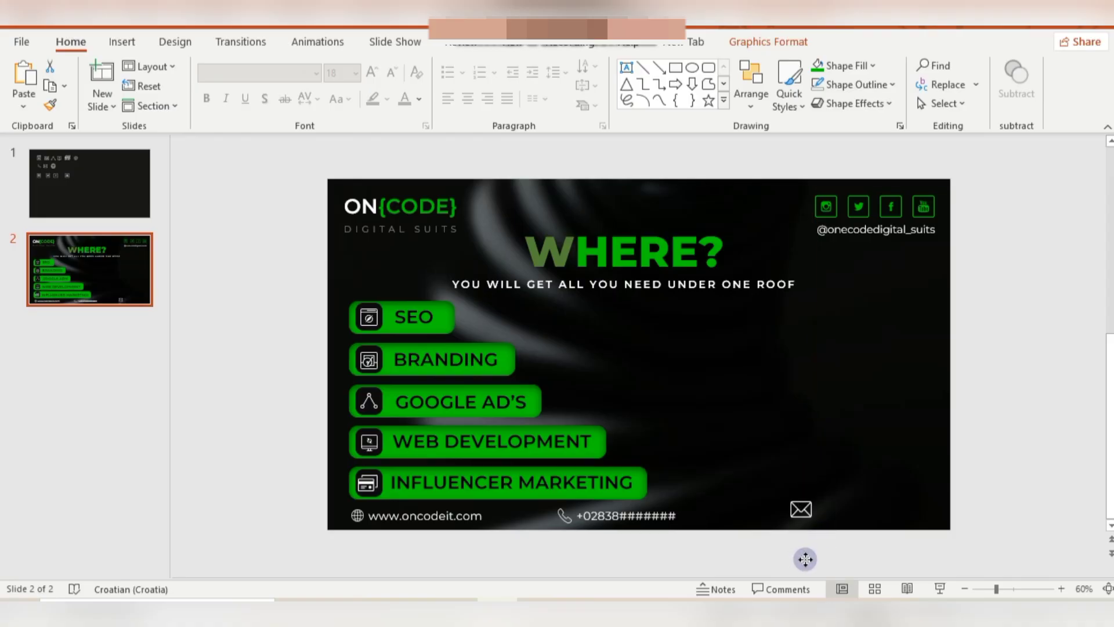
- Add a new text box containing the company's contact e-mail address
{"action": "left_click", "coordinate": [122, 42]}
{"action": "left_click", "coordinate": [708, 87]}
{"action": "left_click_drag", "start_coordinate": [869, 434], "coordinate": [613, 338]}
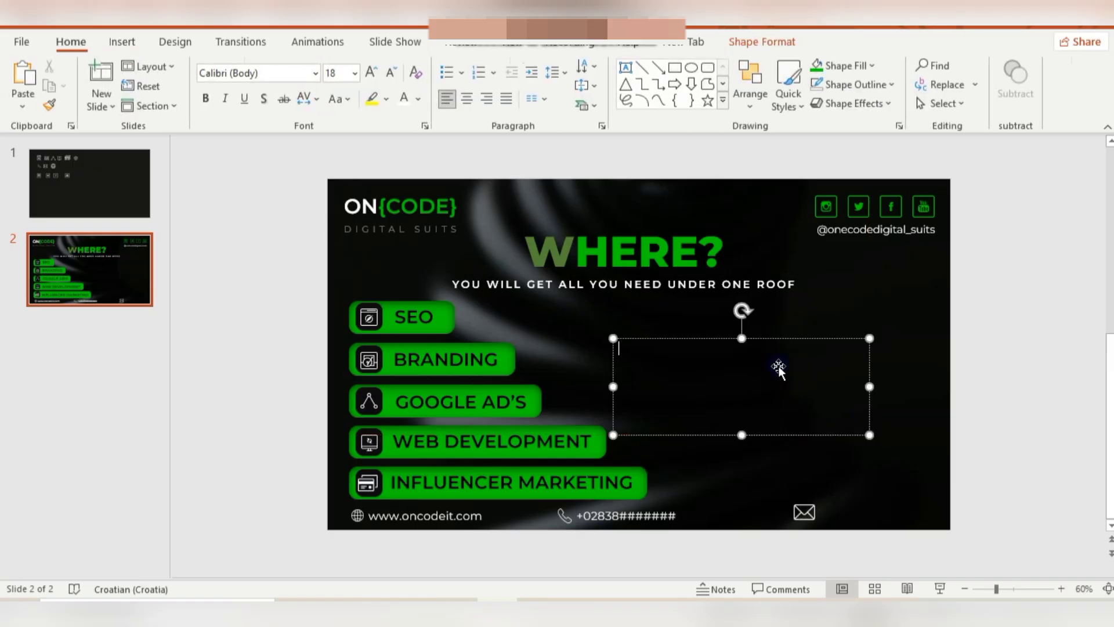
{"action": "left_click_drag", "start_coordinate": [722, 339], "coordinate": [271, 323]}
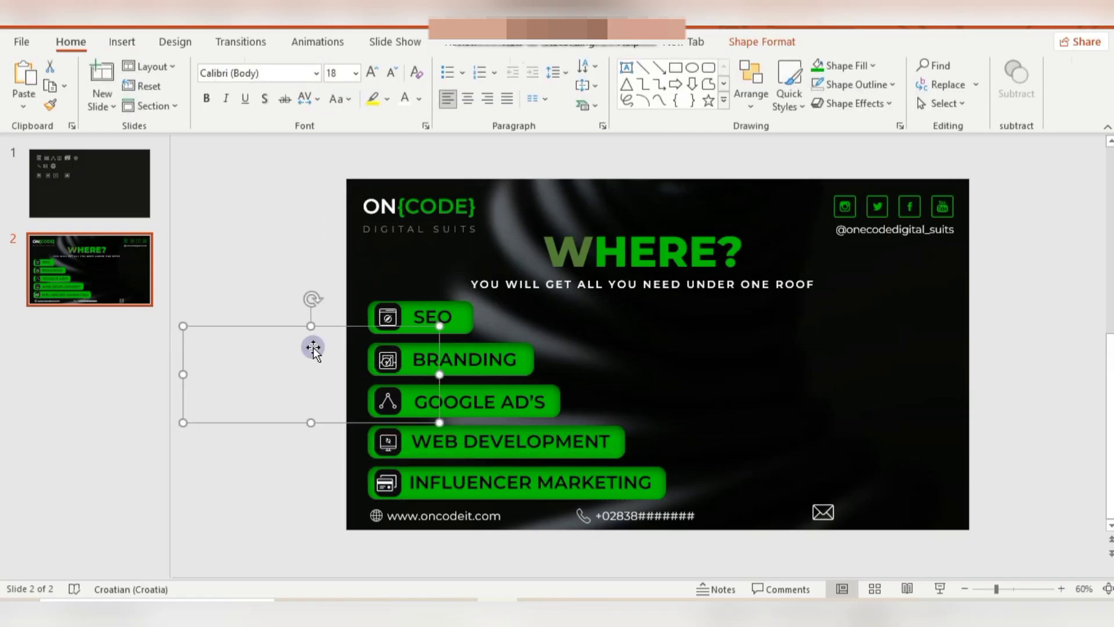
{"action": "type", "text": "w"}
{"action": "key", "text": "BackSpace"}
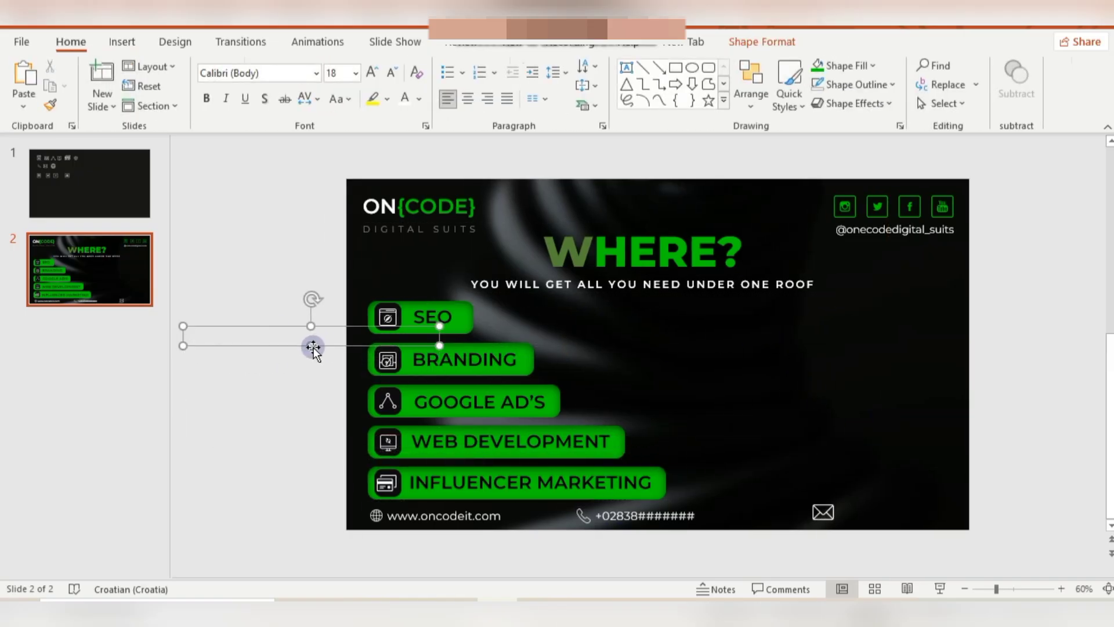
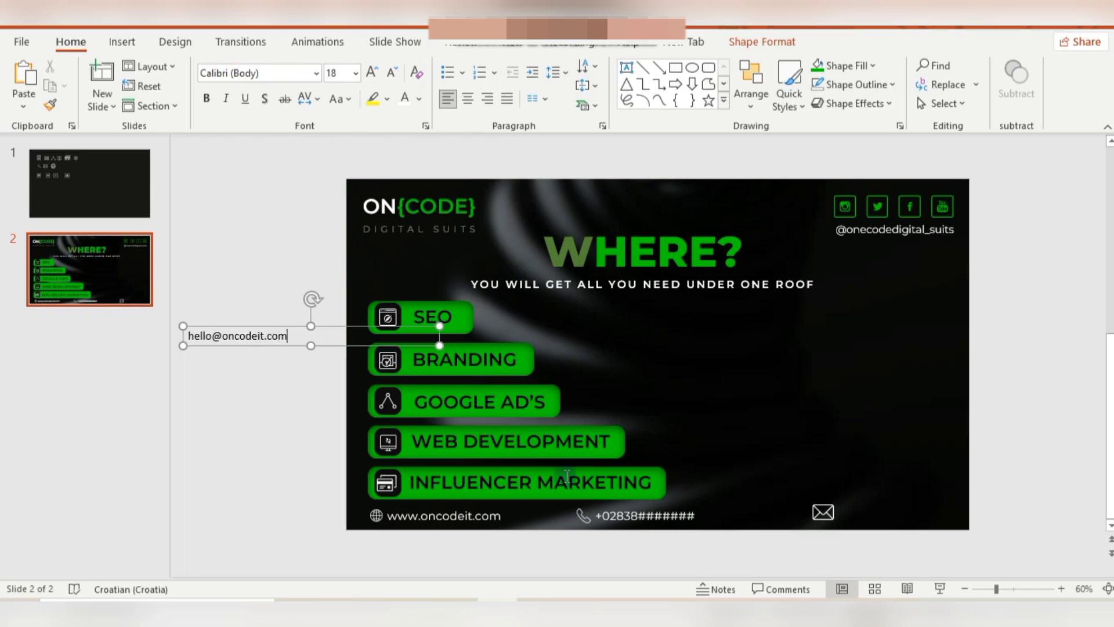
- Set the e-mail text to Montserrat and move it beside the envelope icon
{"action": "left_click_drag", "start_coordinate": [186, 335], "coordinate": [288, 335]}
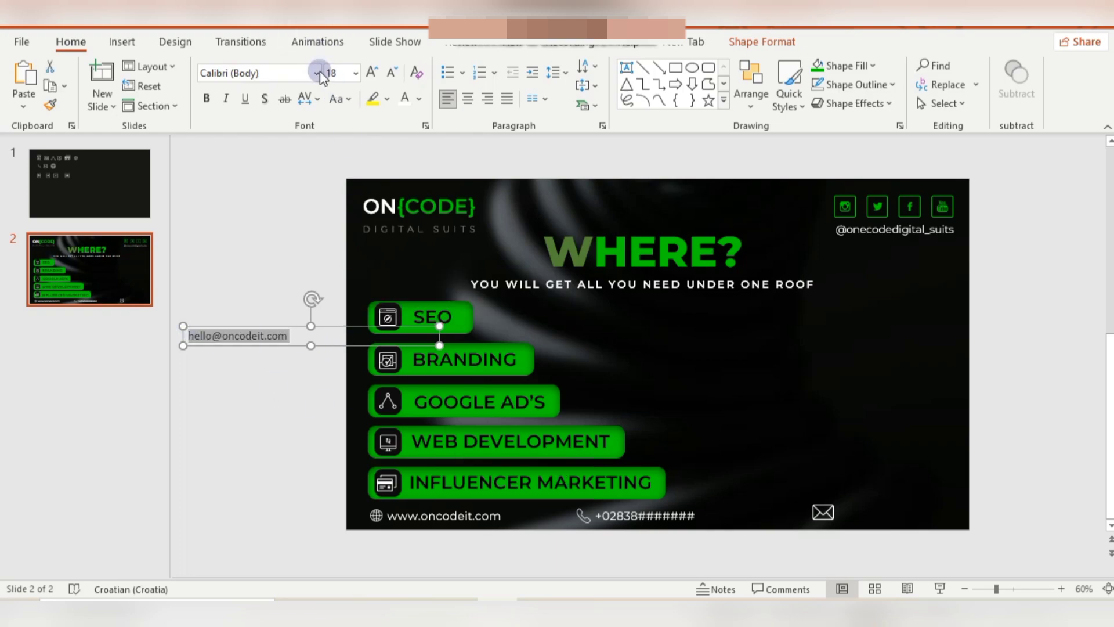
{"action": "left_click", "coordinate": [316, 72]}
{"action": "left_click", "coordinate": [255, 189]}
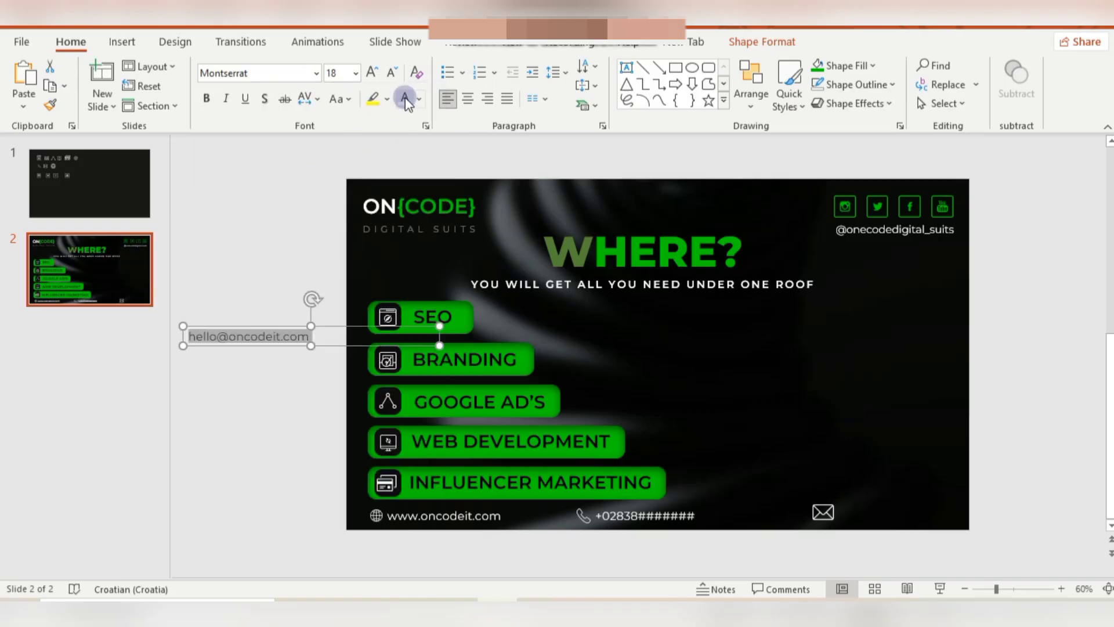
{"action": "left_click_drag", "start_coordinate": [323, 349], "coordinate": [970, 525]}
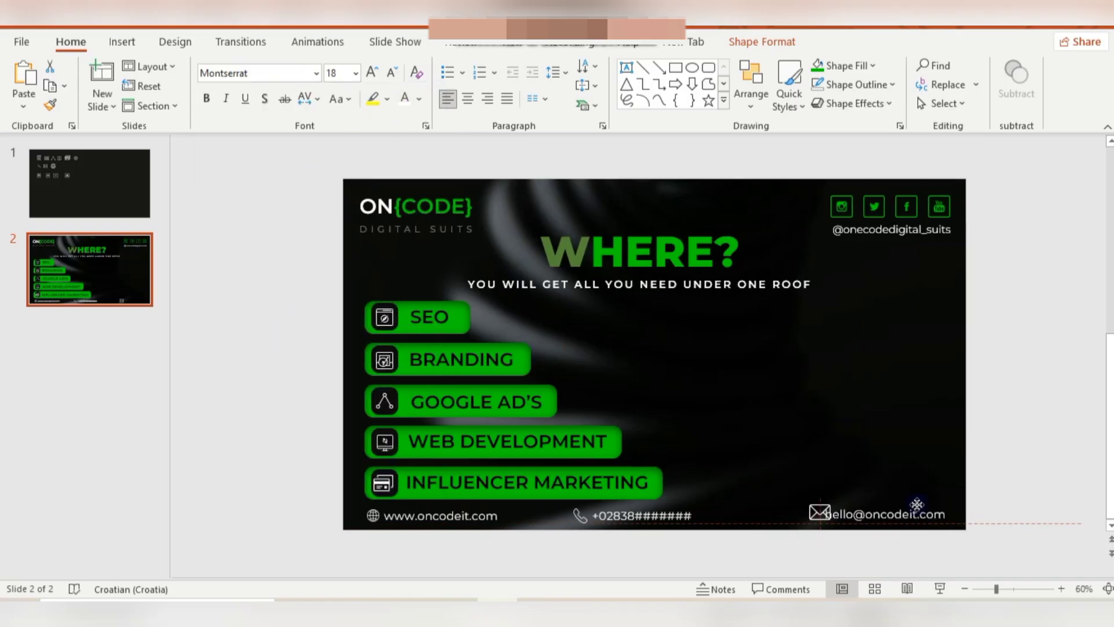
- Nudge the envelope, e-mail, phone icon and number so the footer items line up
{"action": "left_click", "coordinate": [804, 512]}
{"action": "left_click_drag", "start_coordinate": [804, 512], "coordinate": [794, 512]}
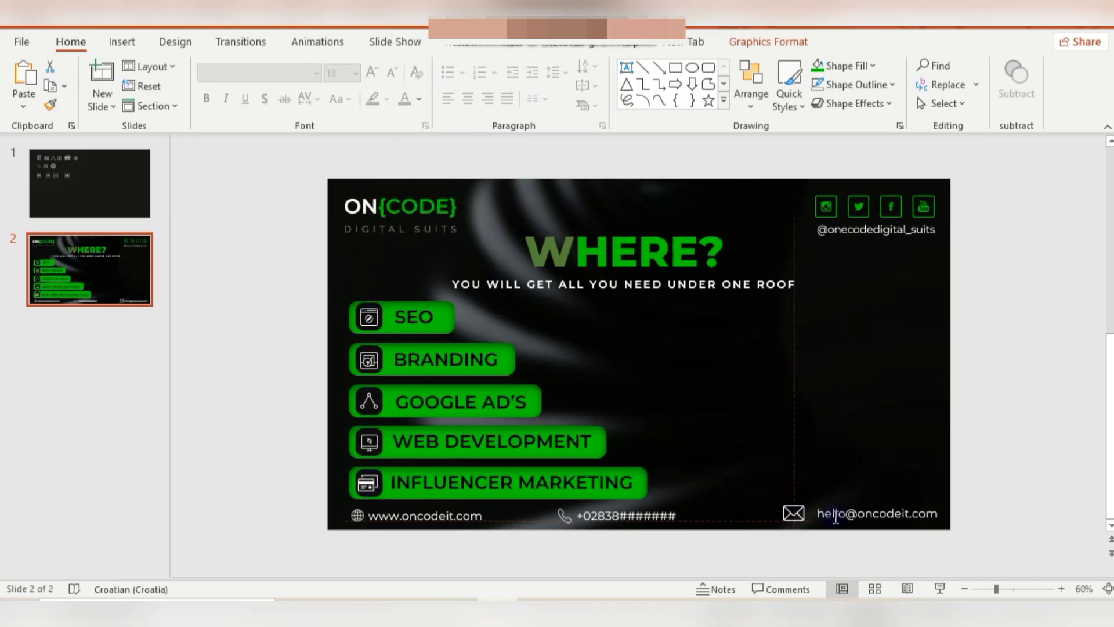
{"action": "left_click", "coordinate": [881, 502]}
{"action": "left_click_drag", "start_coordinate": [882, 503], "coordinate": [876, 501]}
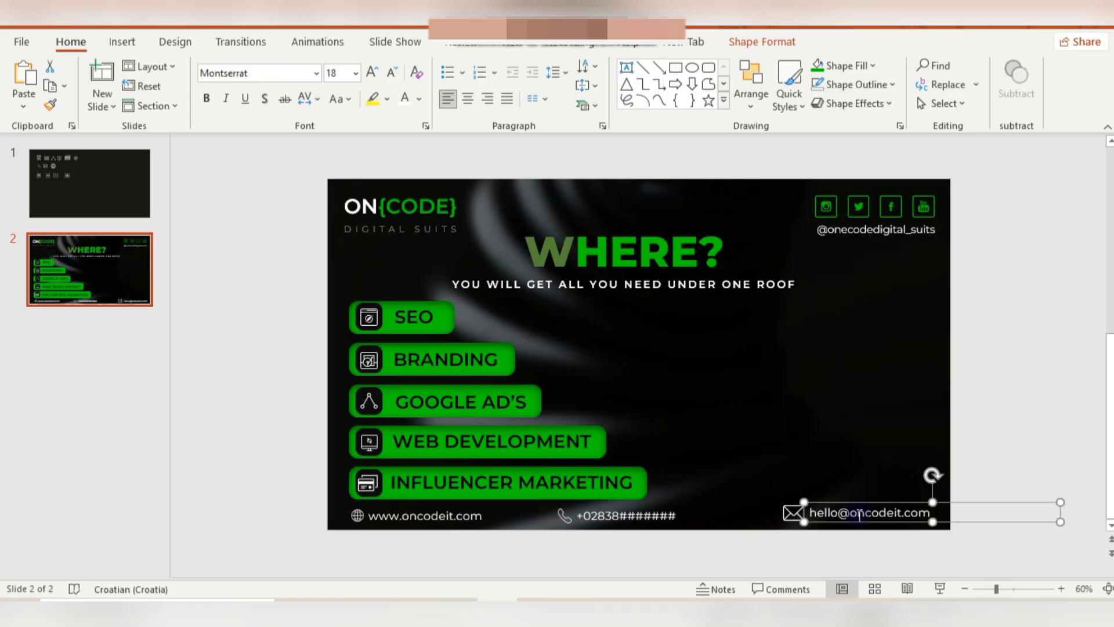
{"action": "left_click", "coordinate": [611, 522]}
{"action": "left_click", "coordinate": [566, 515], "text": "shift"}
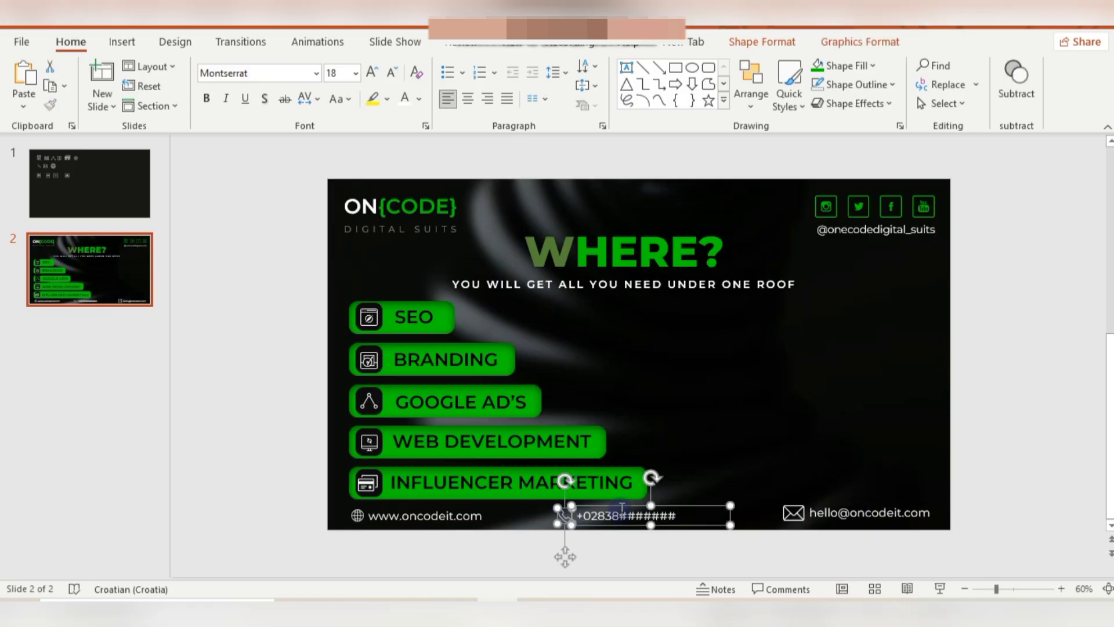
{"action": "left_click_drag", "start_coordinate": [621, 506], "coordinate": [631, 504]}
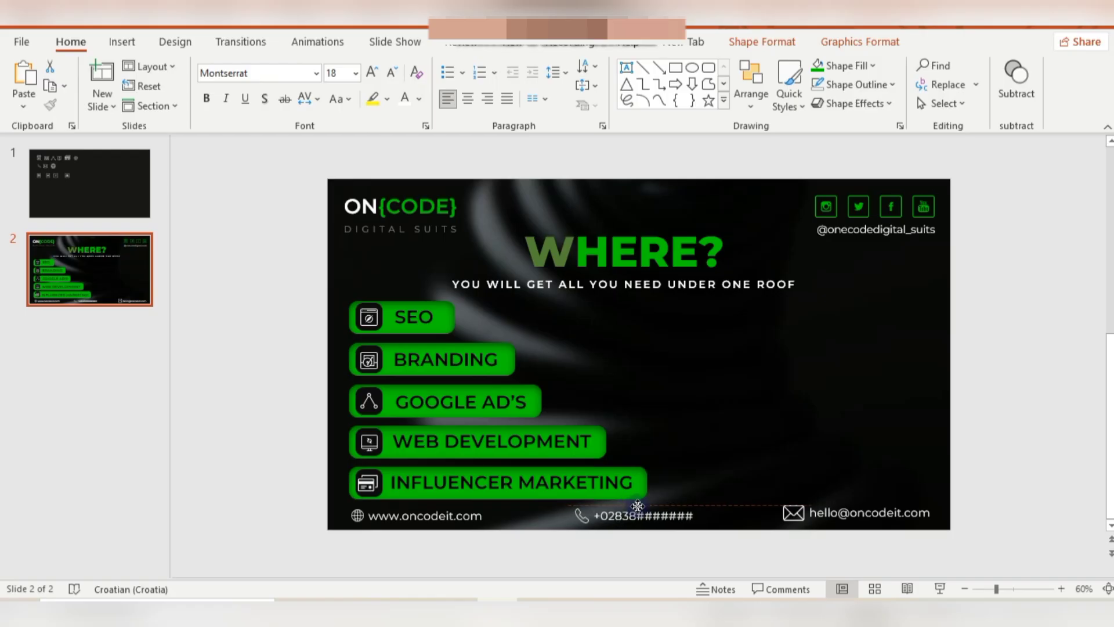
{"action": "mouse_move", "coordinate": [289, 505]}
{"action": "left_mouse_down"}
{"action": "mouse_move", "coordinate": [624, 558]}
{"action": "mouse_move", "coordinate": [1053, 562]}
{"action": "left_mouse_up"}
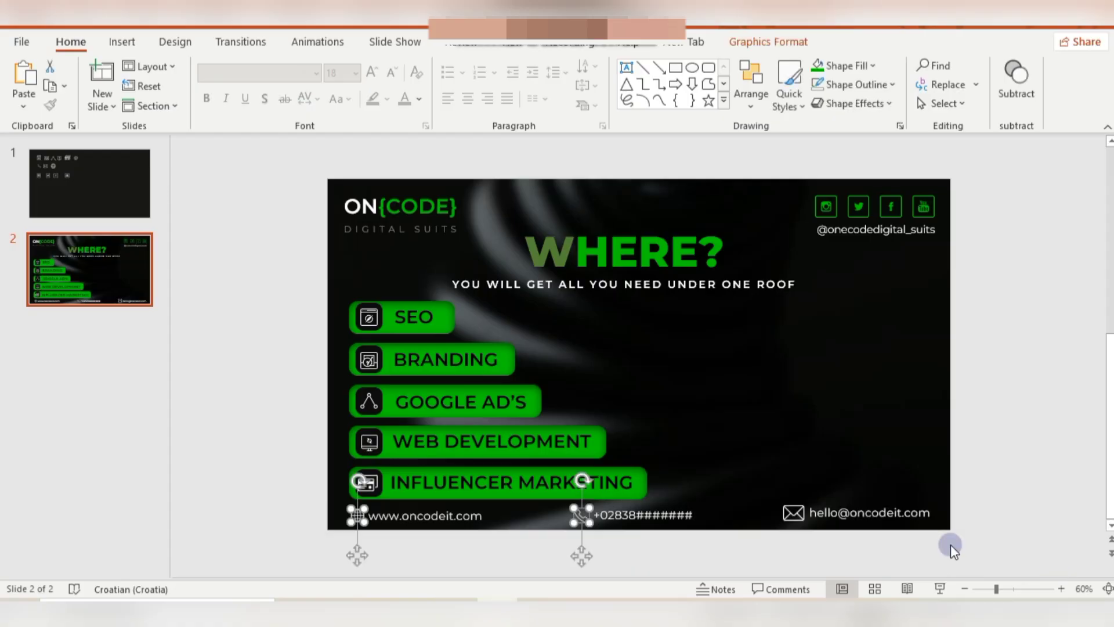
- Group the globe, website, phone icon, phone number, envelope and e-mail into one footer group
{"action": "mouse_move", "coordinate": [291, 506]}
{"action": "left_mouse_down"}
{"action": "mouse_move", "coordinate": [993, 559]}
{"action": "mouse_move", "coordinate": [988, 535]}
{"action": "left_mouse_up"}
{"action": "left_click", "coordinate": [932, 507]}
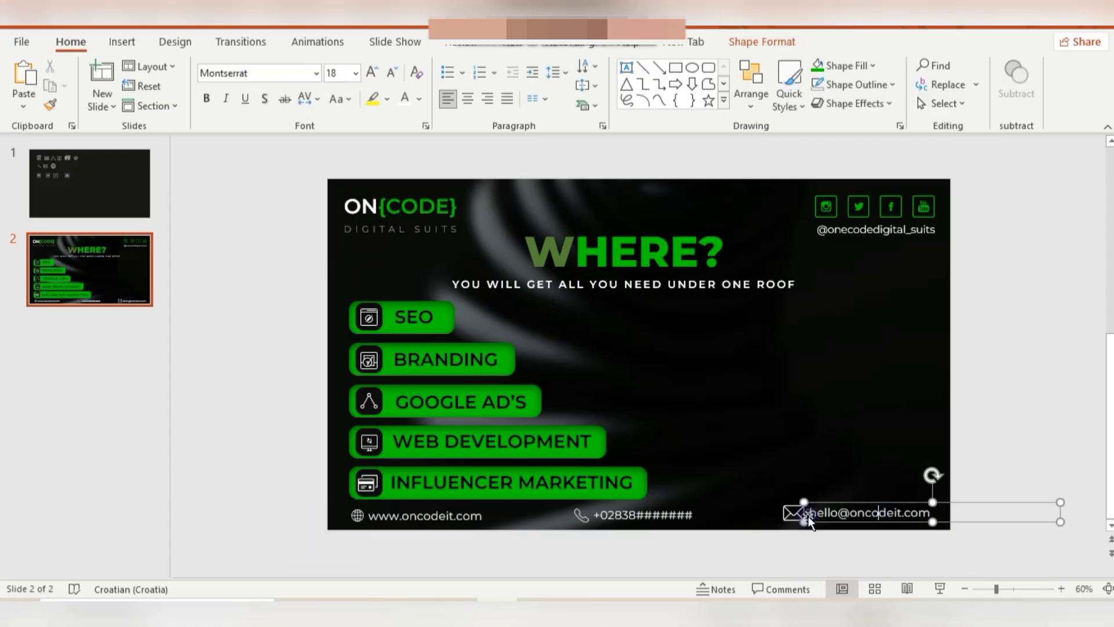
{"action": "left_click", "coordinate": [676, 516], "text": "shift"}
{"action": "left_click", "coordinate": [581, 515], "text": "shift"}
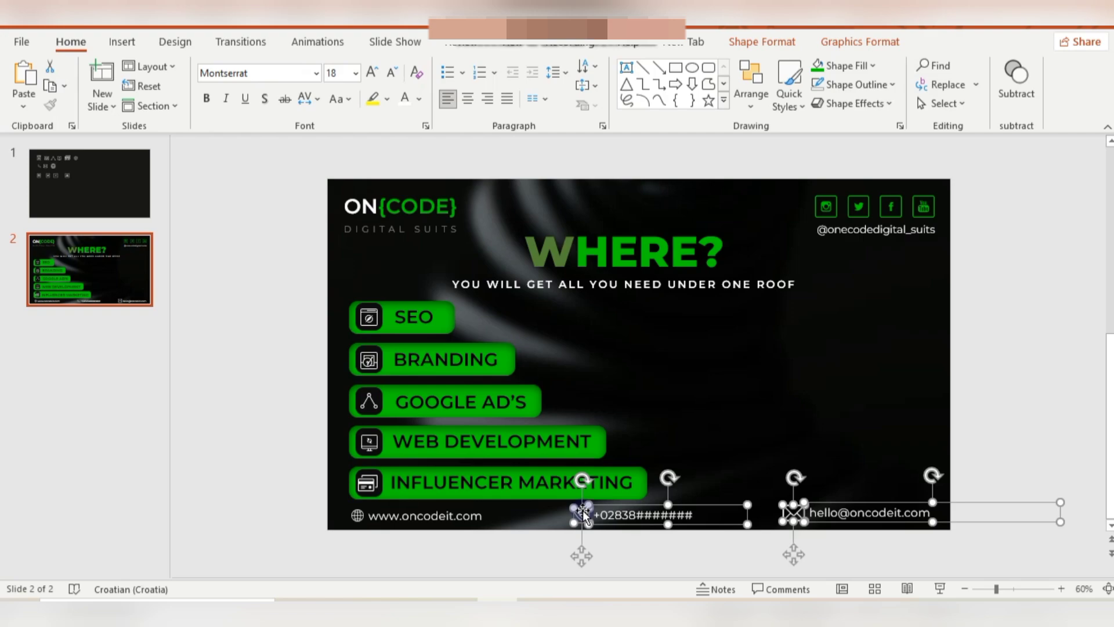
{"action": "left_click", "coordinate": [439, 516], "text": "shift"}
{"action": "left_click", "coordinate": [365, 518], "text": "shift"}
{"action": "left_click", "coordinate": [366, 518], "text": "shift"}
{"action": "right_click", "coordinate": [709, 508]}
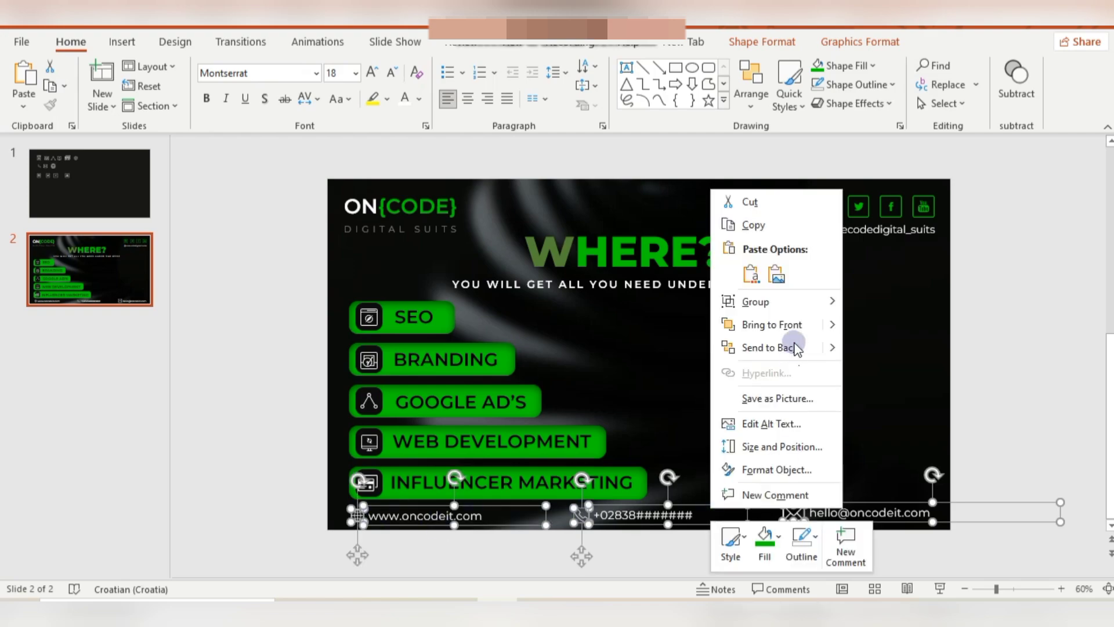
{"action": "left_click", "coordinate": [903, 307]}
- Group the four social icons with their handle text
{"action": "left_click", "coordinate": [865, 229]}
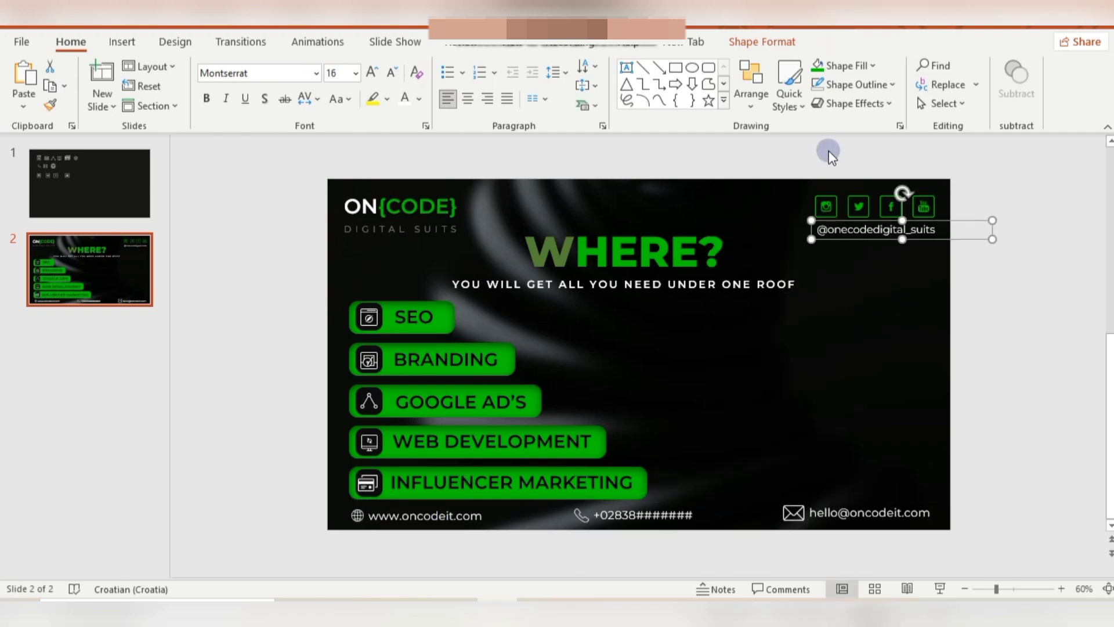
{"action": "left_click_drag", "start_coordinate": [790, 152], "coordinate": [1024, 267]}
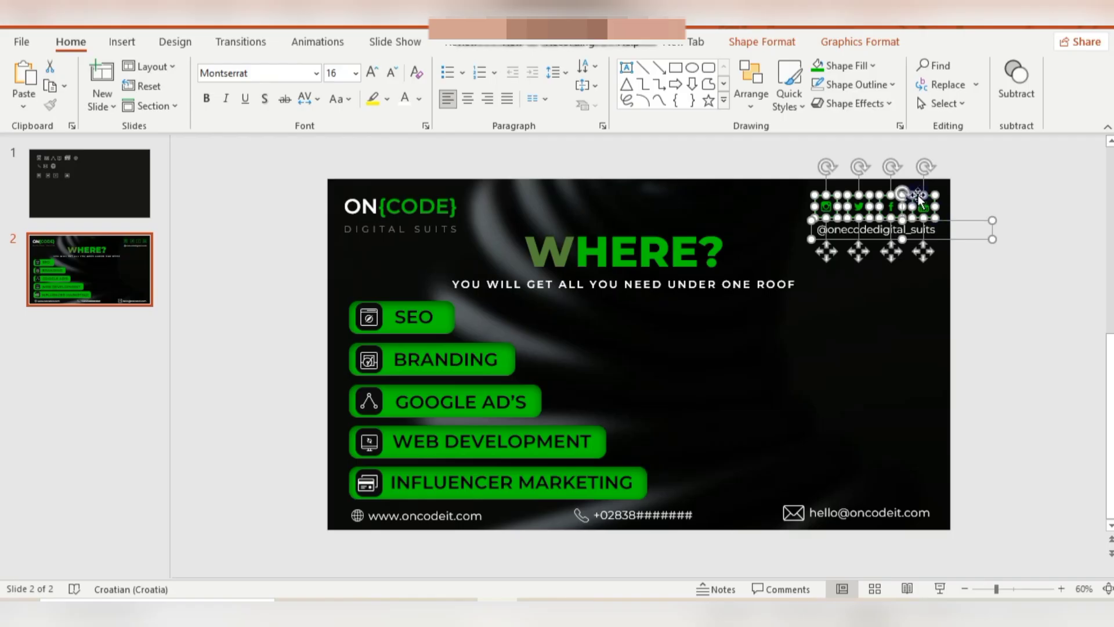
{"action": "right_click", "coordinate": [966, 220]}
{"action": "mouse_move", "coordinate": [1011, 332]}
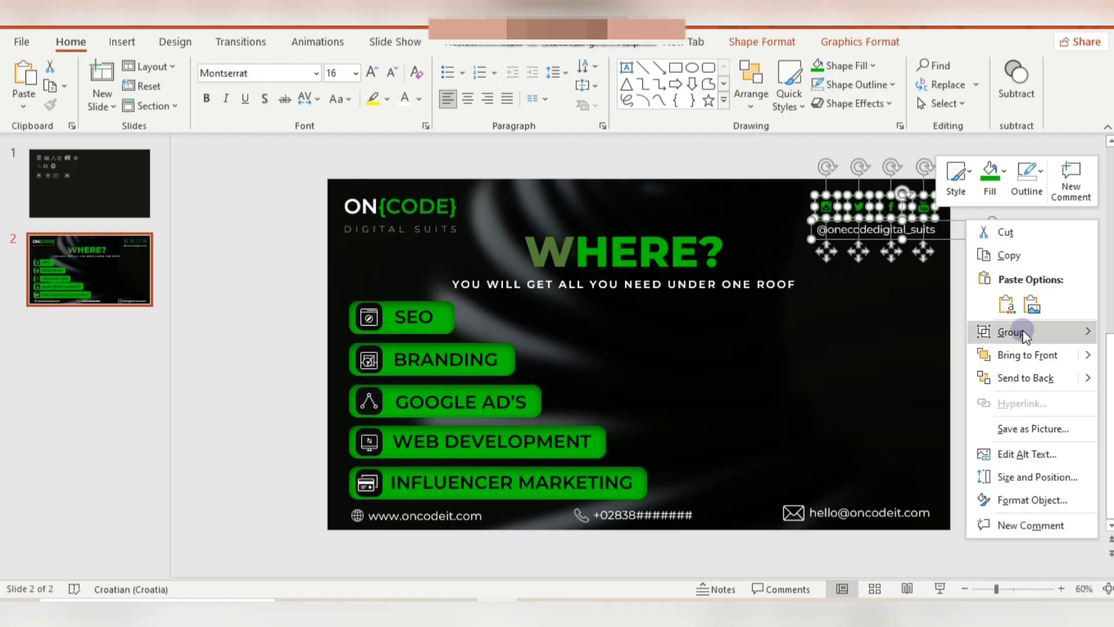
{"action": "left_click", "coordinate": [923, 334]}
- Group the ON{CODE} text with DIGITAL SUITS and select the logo group
{"action": "left_click_drag", "start_coordinate": [279, 156], "coordinate": [505, 254]}
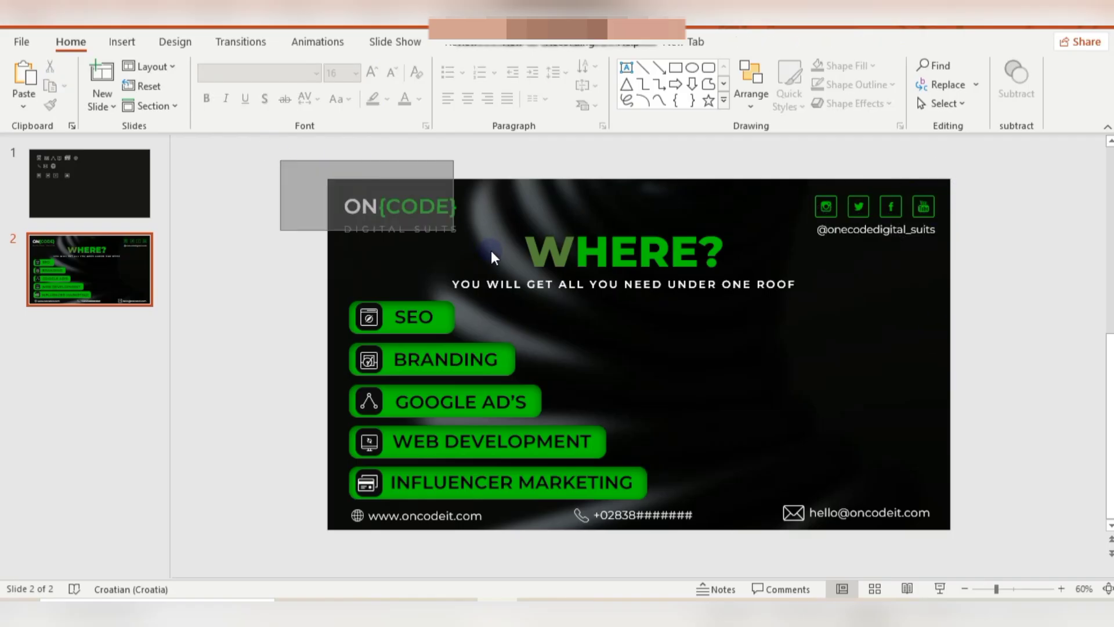
{"action": "left_click", "coordinate": [451, 228], "text": "shift"}
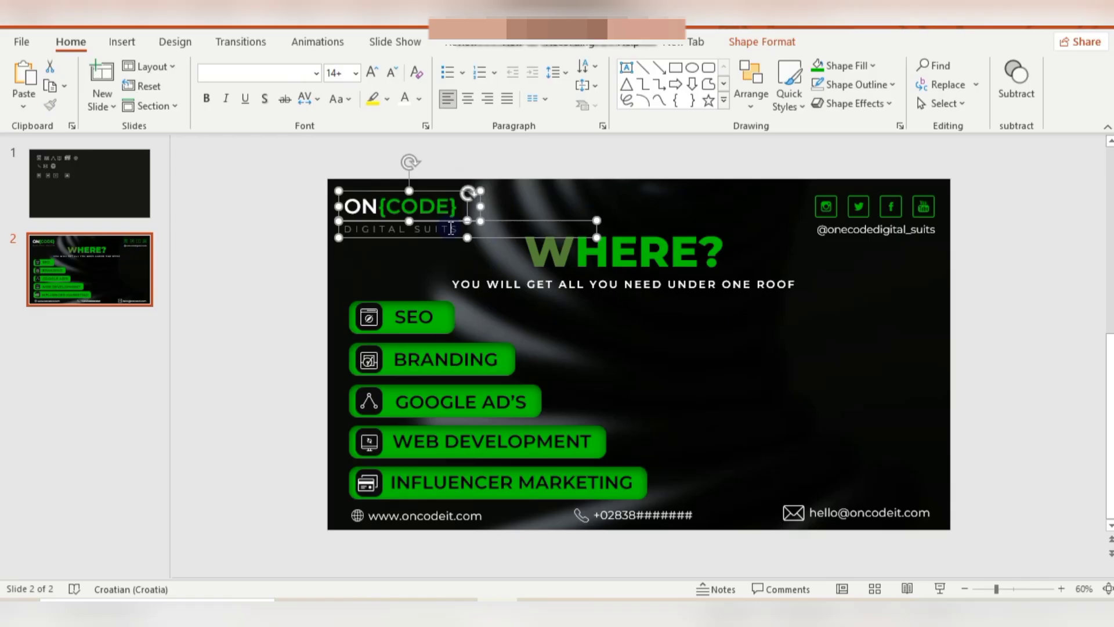
{"action": "right_click", "coordinate": [440, 193]}
{"action": "left_click", "coordinate": [593, 300]}
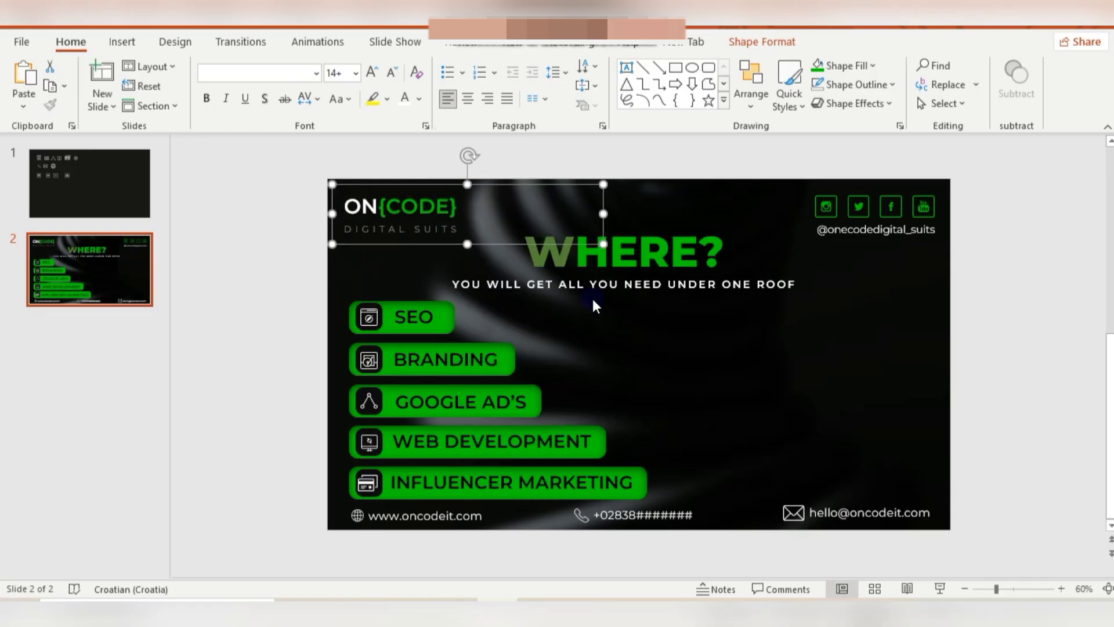
{"action": "left_click", "coordinate": [282, 240]}
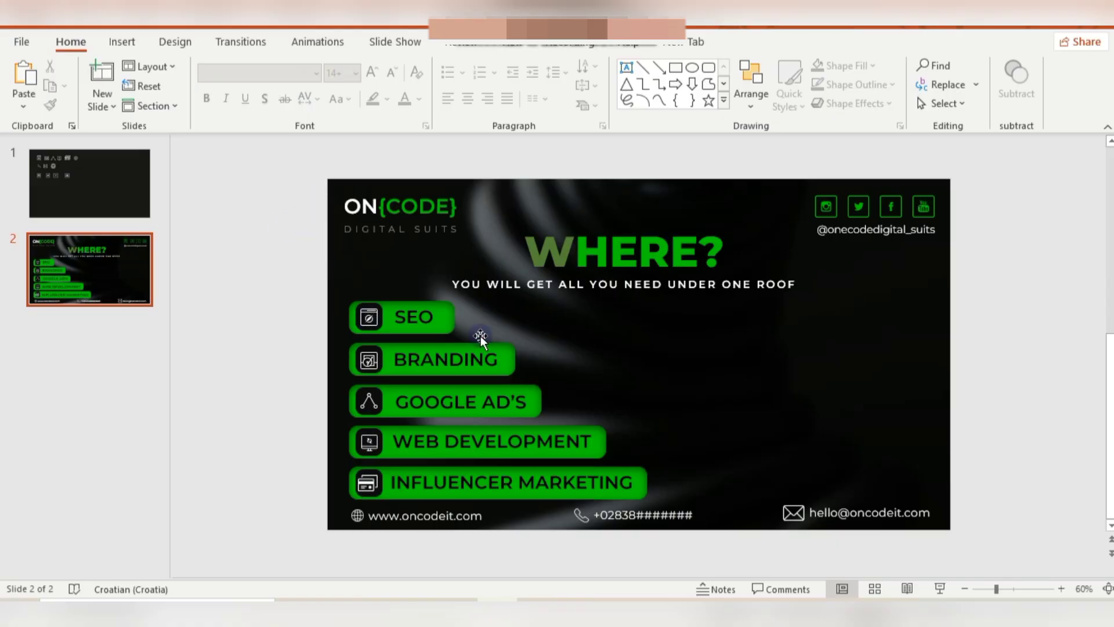
{"action": "left_click", "coordinate": [413, 212]}
{"action": "left_click", "coordinate": [259, 222]}
{"action": "left_click", "coordinate": [360, 204]}
{"action": "left_click", "coordinate": [360, 181]}
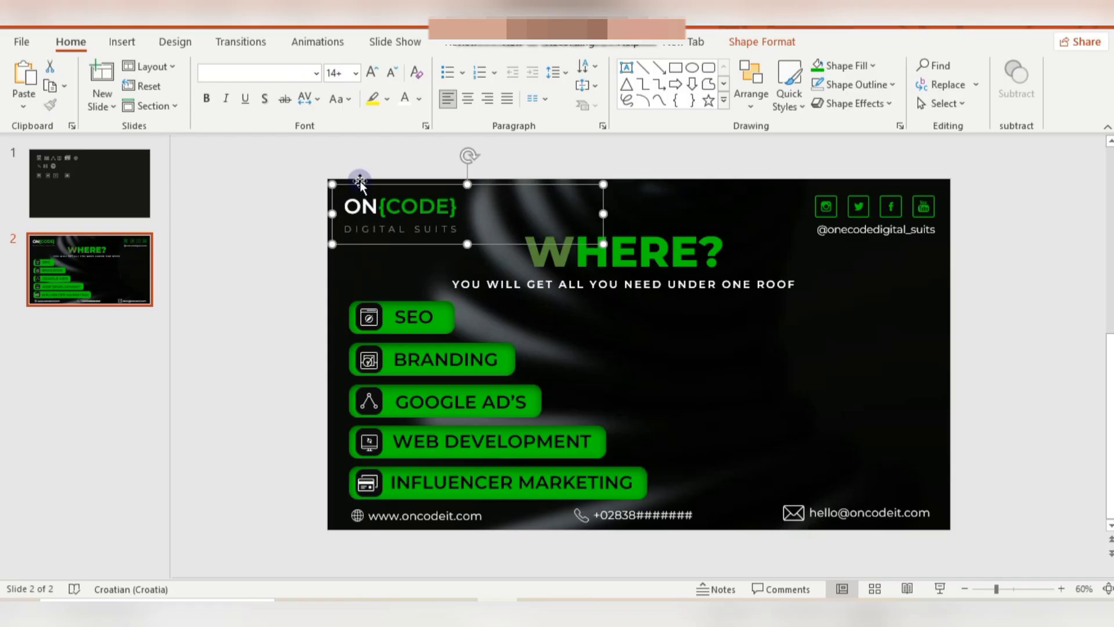
- Give the logo group a Fly In starting With Previous, with a 1 sec bounce end
{"action": "left_click", "coordinate": [317, 42]}
{"action": "left_click", "coordinate": [811, 69]}
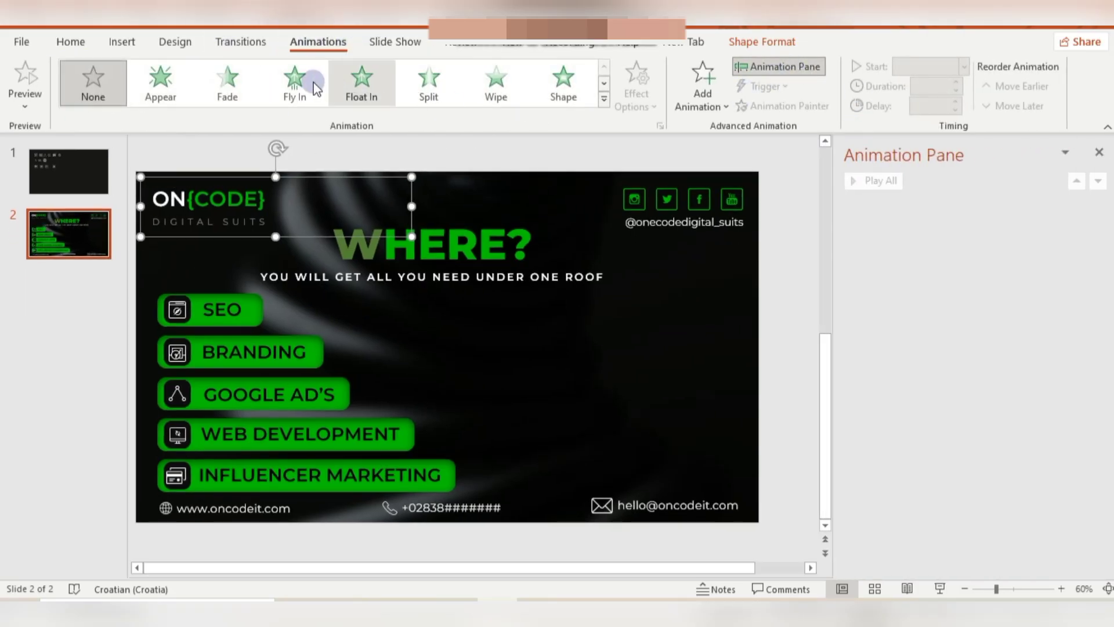
{"action": "left_click", "coordinate": [308, 81]}
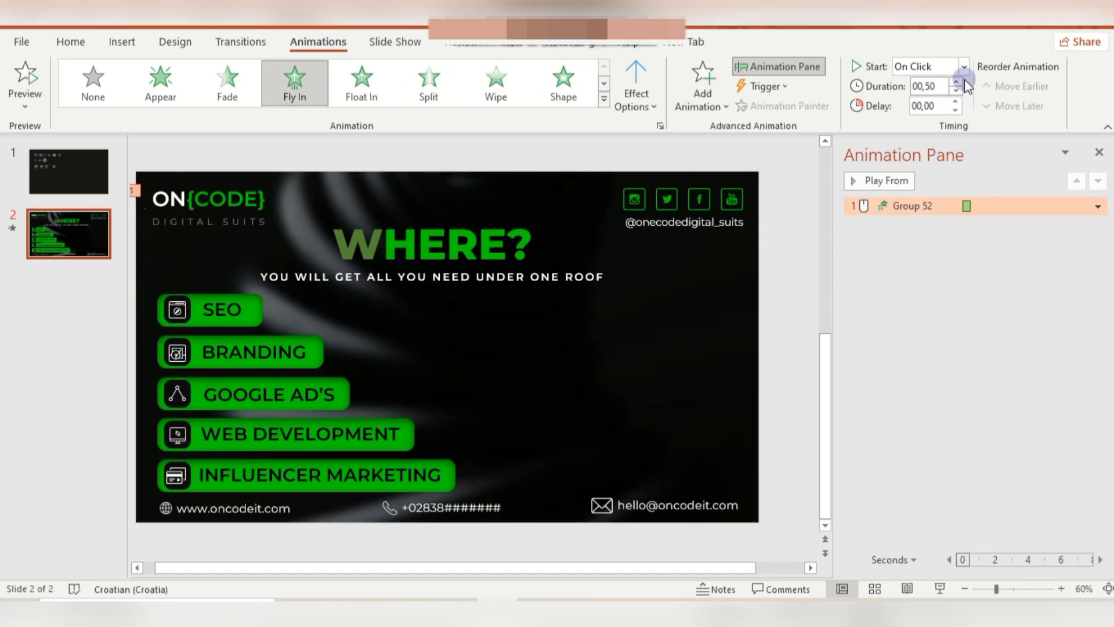
{"action": "left_click", "coordinate": [964, 67]}
{"action": "left_click", "coordinate": [955, 88]}
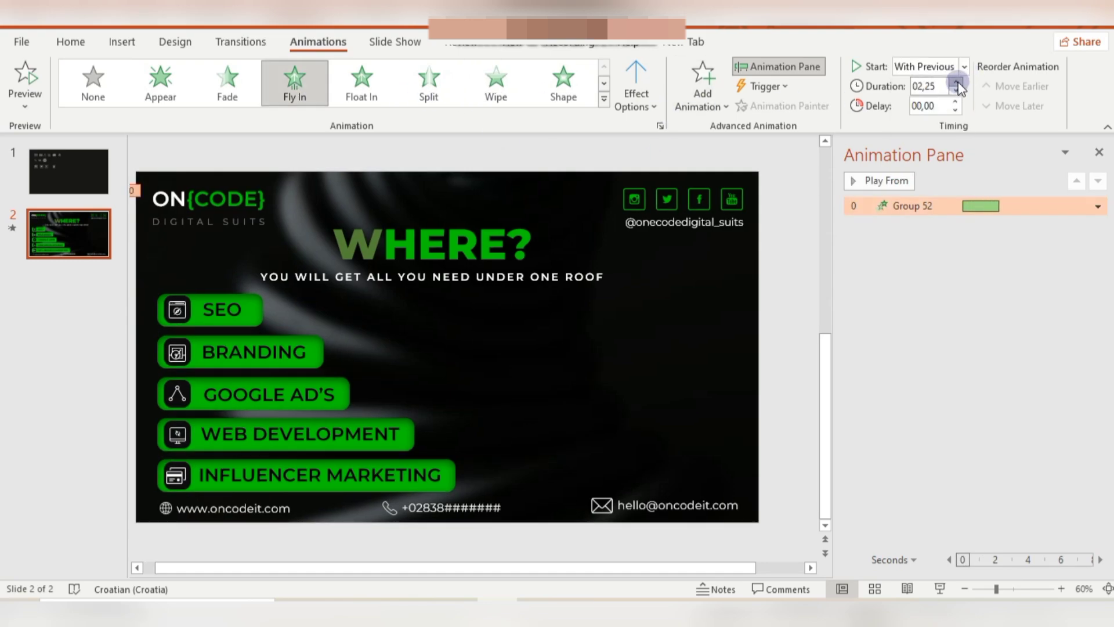
{"action": "right_click", "coordinate": [937, 208]}
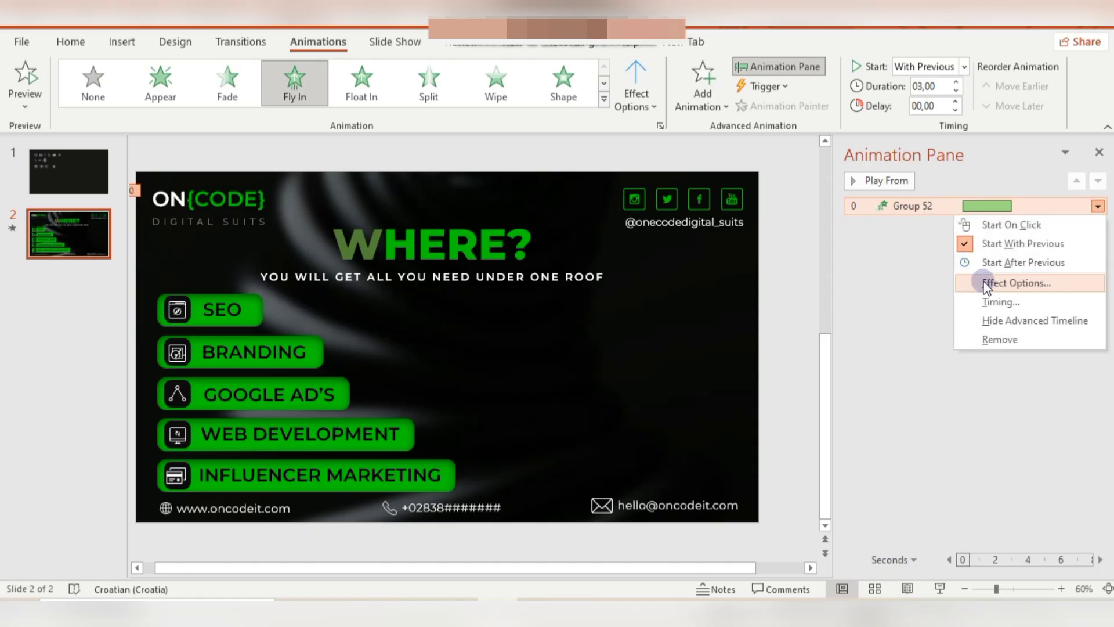
{"action": "left_click", "coordinate": [983, 278]}
{"action": "left_click_drag", "start_coordinate": [515, 294], "coordinate": [533, 294]}
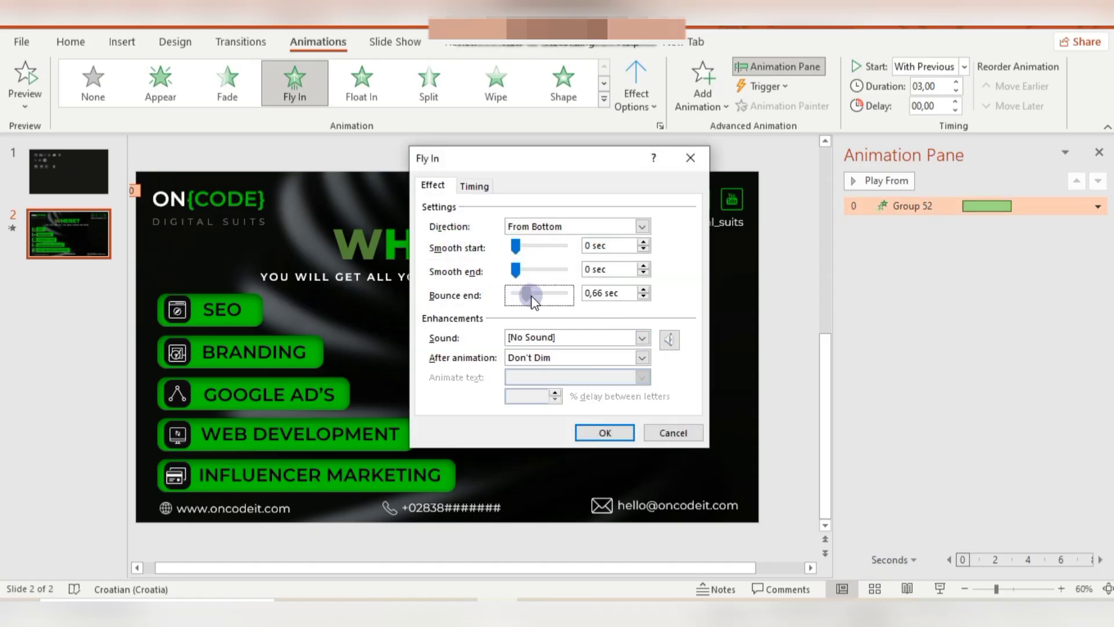
{"action": "left_click", "coordinate": [642, 290]}
{"action": "left_click", "coordinate": [643, 297]}
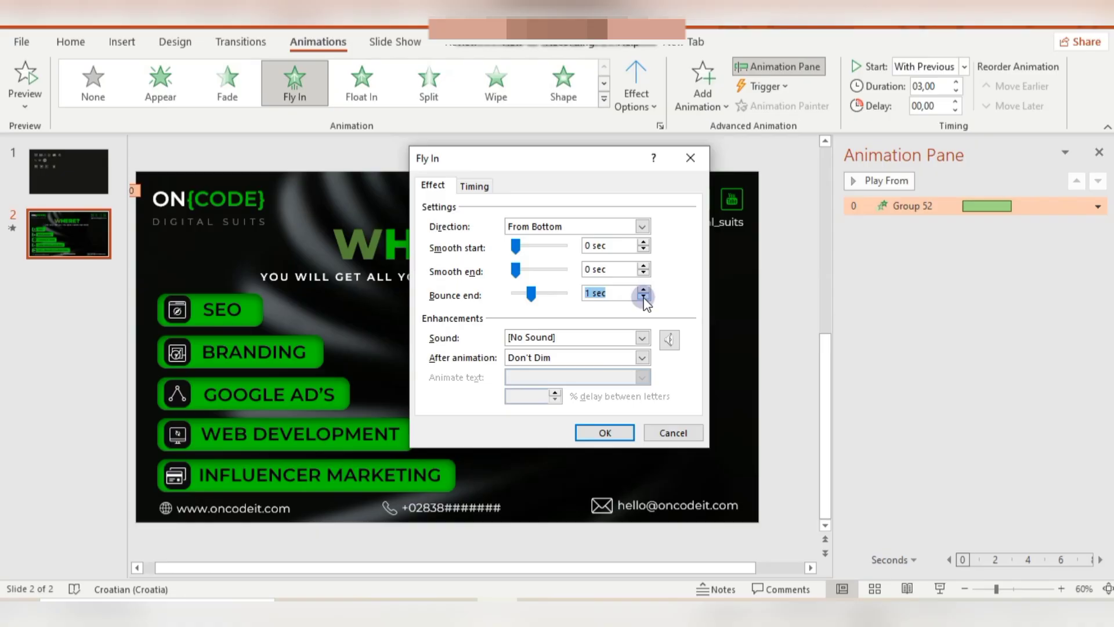
{"action": "left_click", "coordinate": [605, 432]}
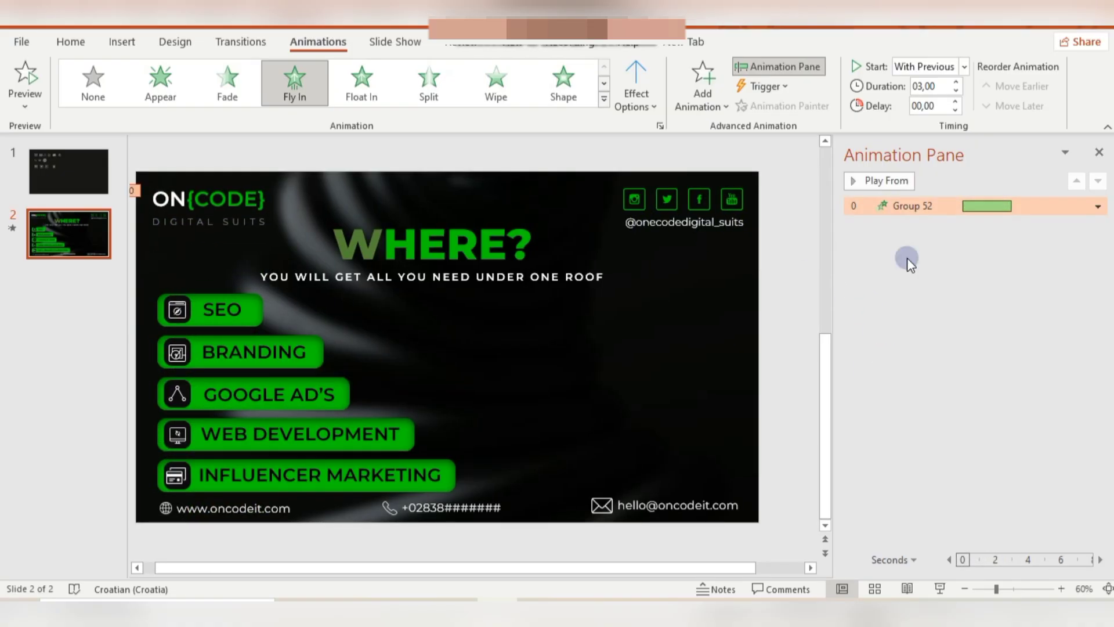
- Copy the logo's animation onto the social icons group with Animation Painter
{"action": "left_click", "coordinate": [246, 187]}
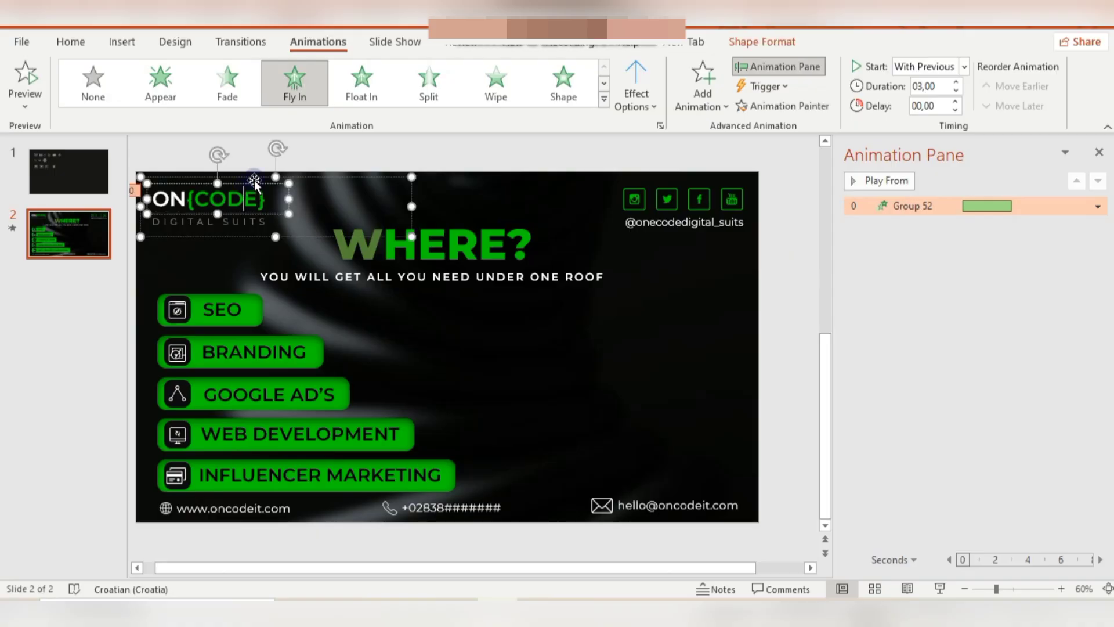
{"action": "left_click", "coordinate": [785, 106]}
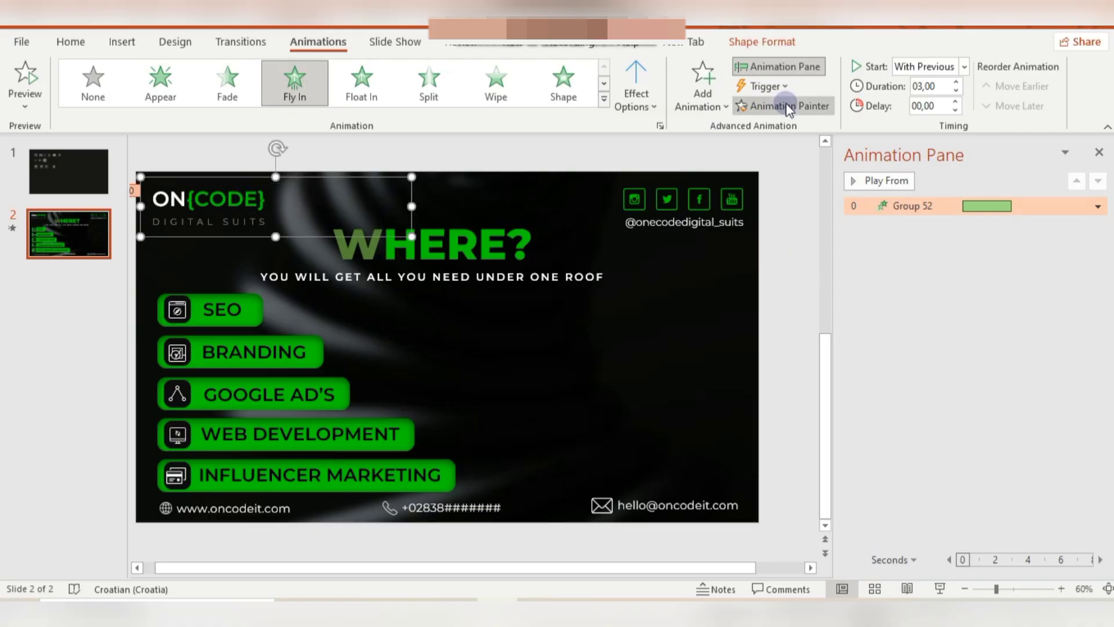
{"action": "left_click", "coordinate": [691, 202]}
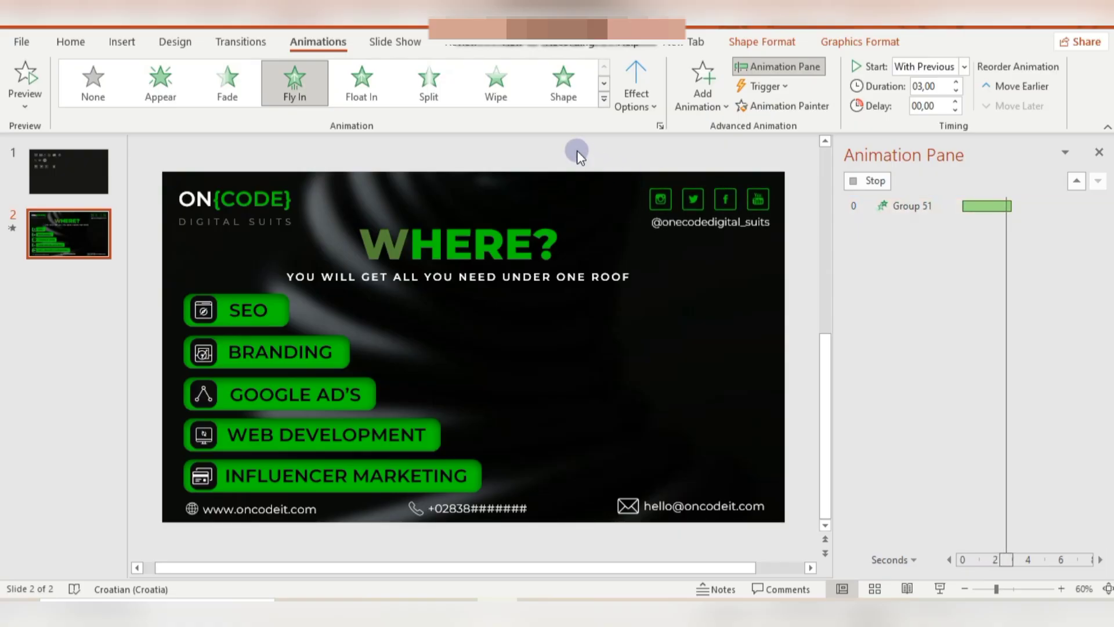
- Make WHERE? Fly In From Top With Previous, duration 03,00 and delay 03,00
{"action": "left_click", "coordinate": [495, 245]}
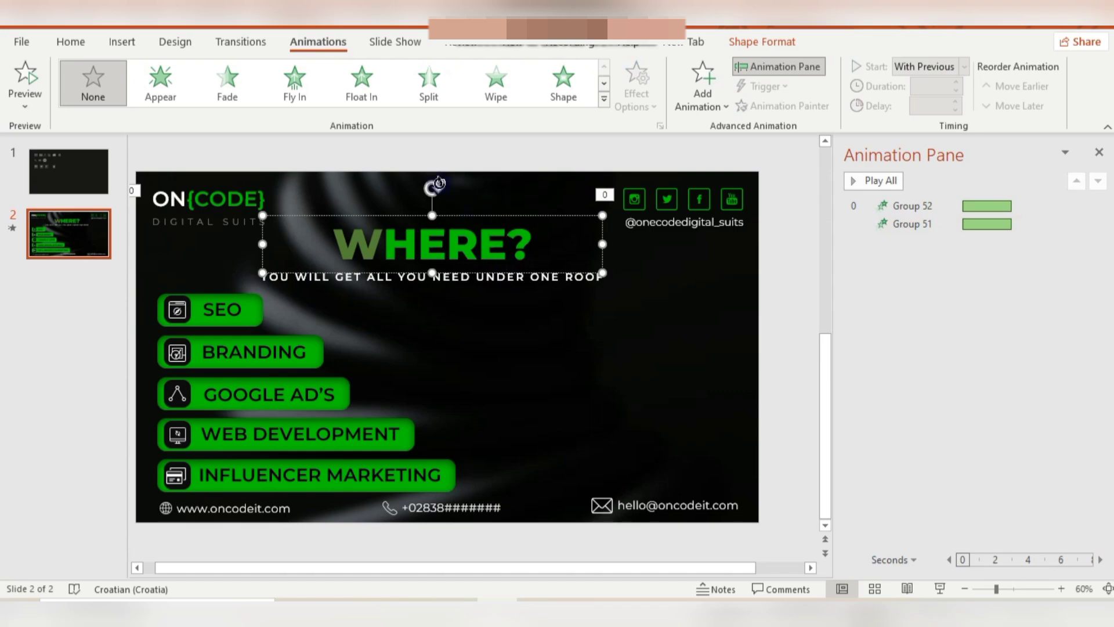
{"action": "left_click", "coordinate": [297, 81]}
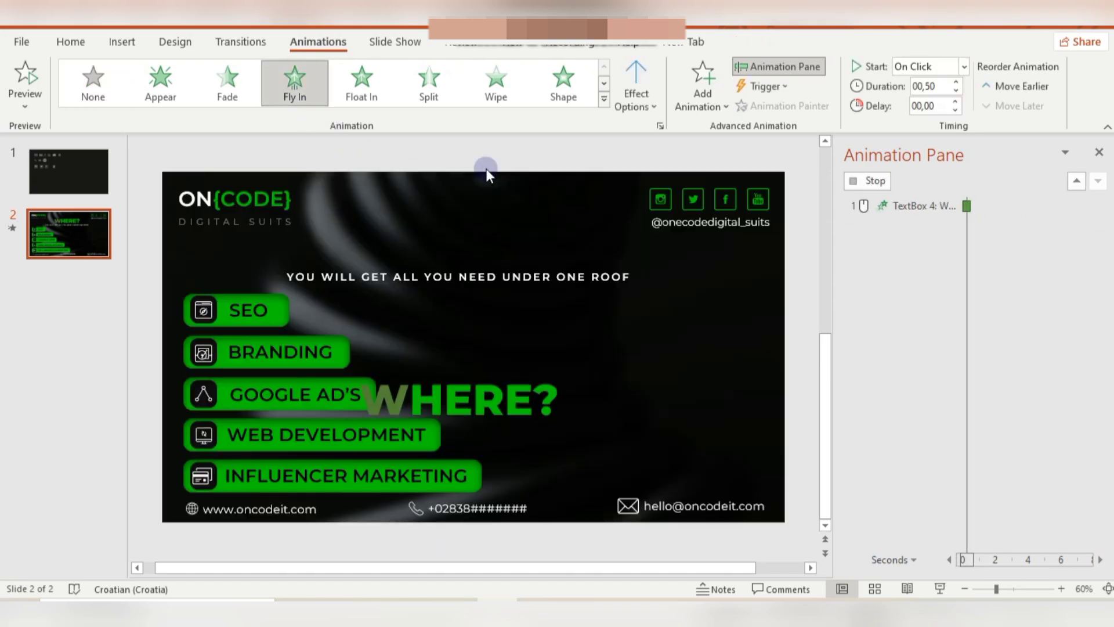
{"action": "left_click", "coordinate": [650, 99]}
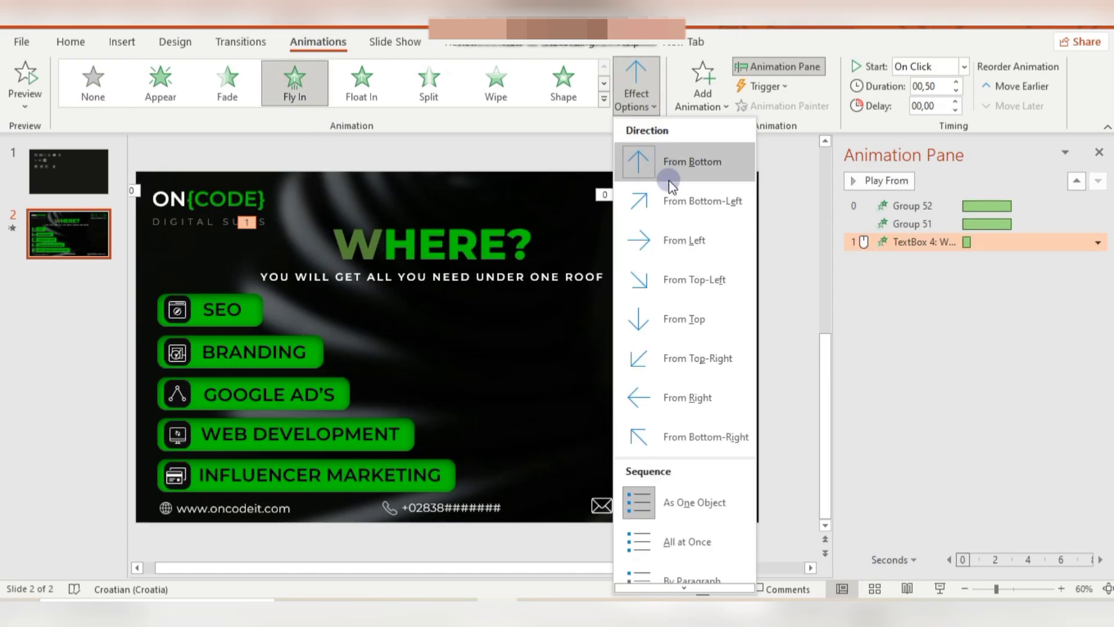
{"action": "left_click", "coordinate": [681, 314]}
{"action": "left_click", "coordinate": [964, 66]}
{"action": "left_click", "coordinate": [923, 105]}
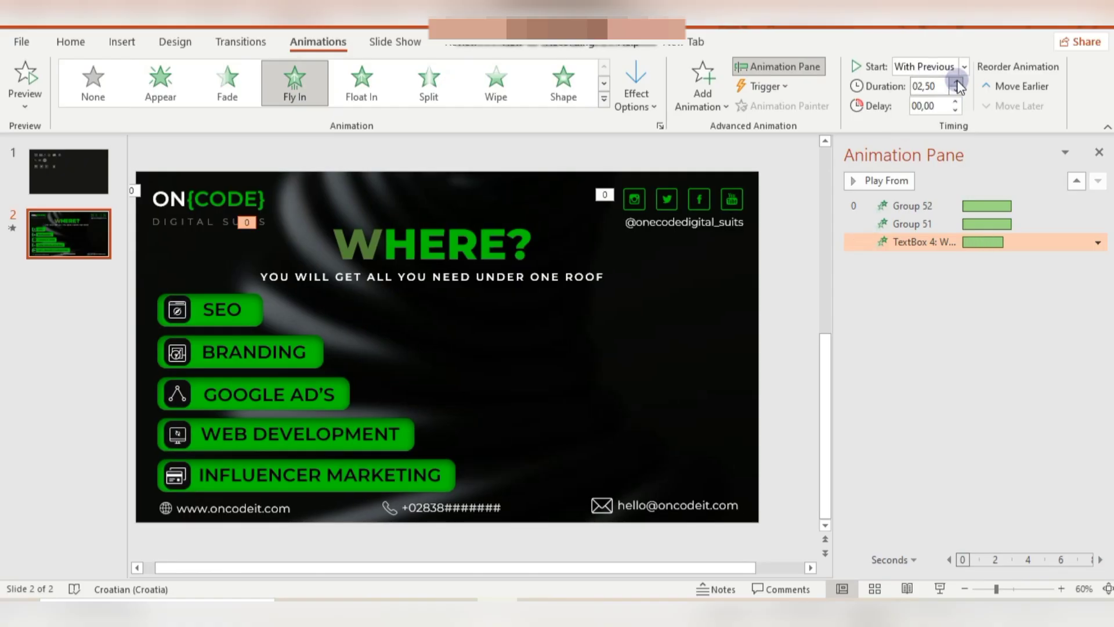
{"action": "left_click", "coordinate": [955, 102]}
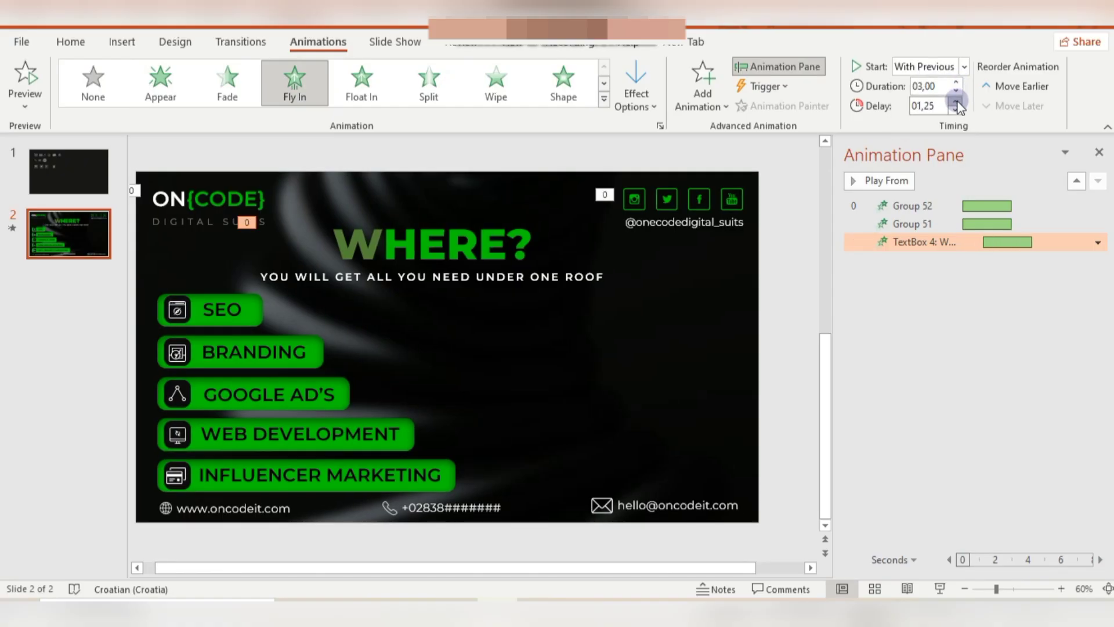
{"action": "left_click", "coordinate": [955, 102]}
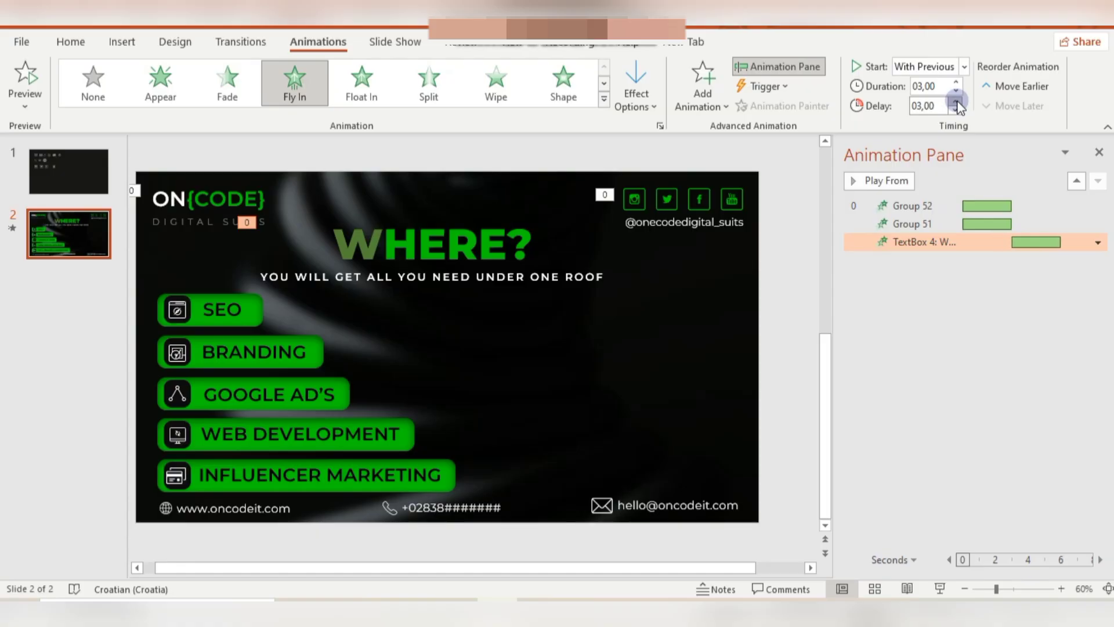
- Add a bounce end of about 1 sec to the WHERE? heading's Fly In
{"action": "right_click", "coordinate": [915, 241]}
{"action": "left_click", "coordinate": [980, 319]}
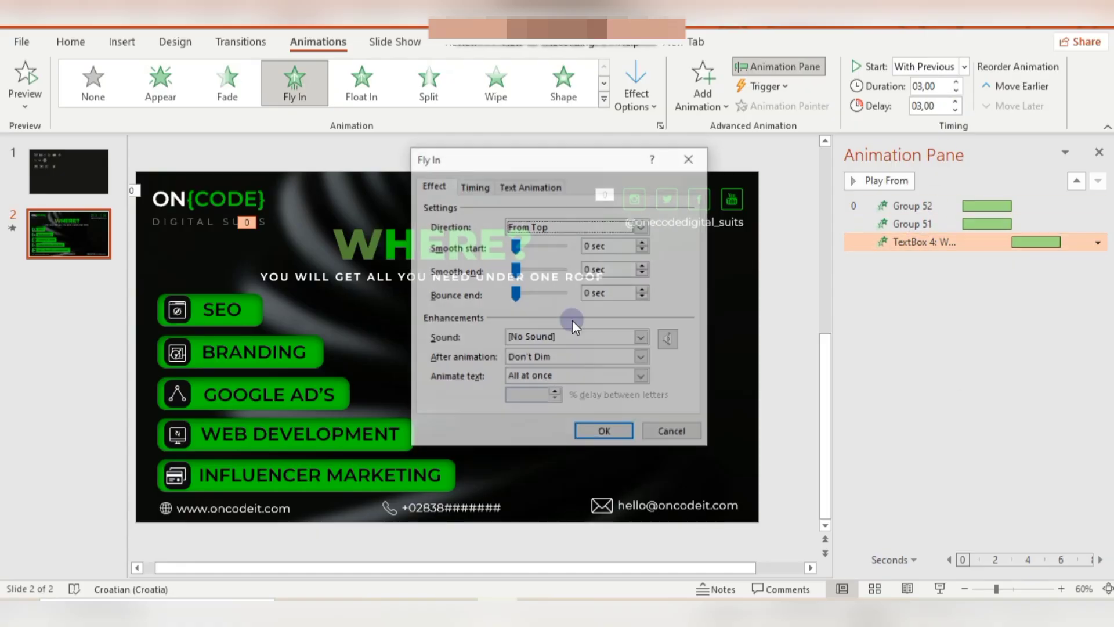
{"action": "left_click", "coordinate": [525, 301]}
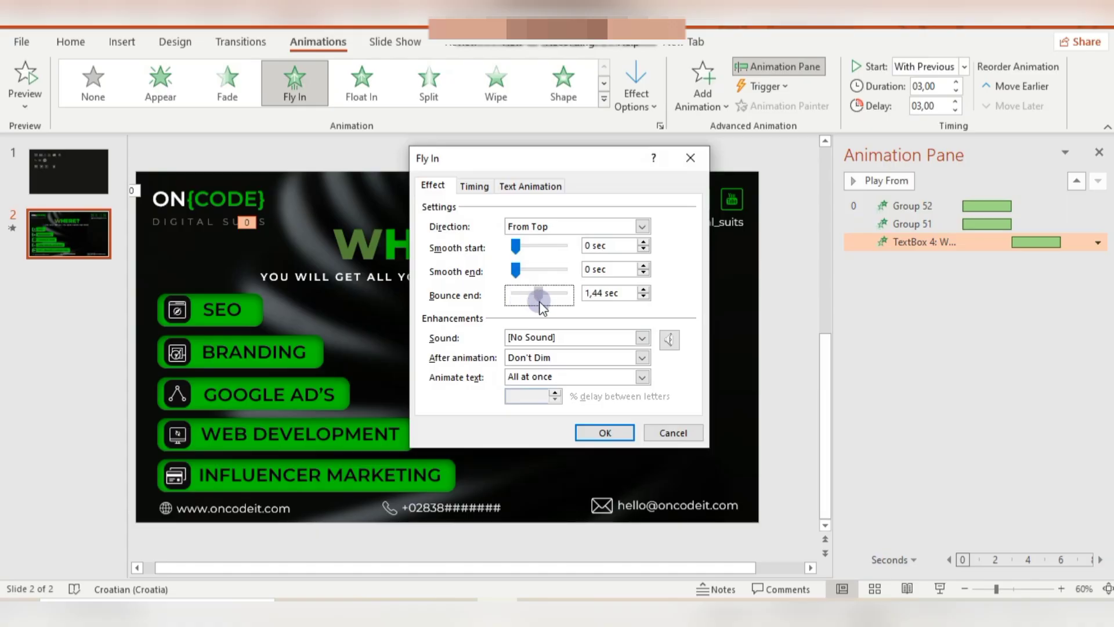
{"action": "left_click_drag", "start_coordinate": [525, 302], "coordinate": [534, 301]}
{"action": "left_click", "coordinate": [643, 297]}
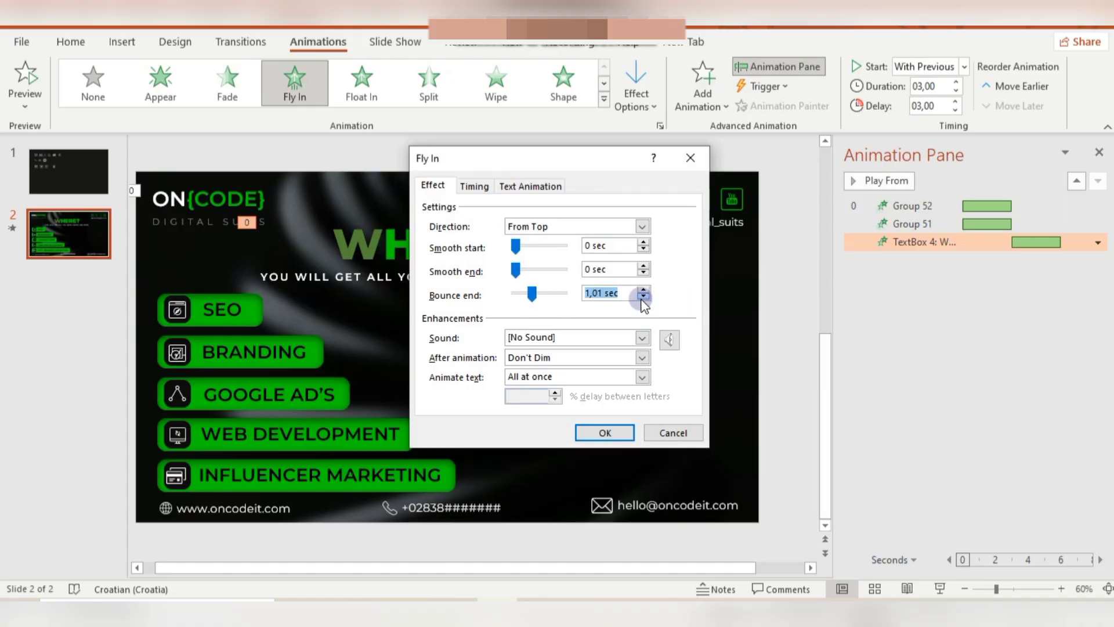
{"action": "left_click", "coordinate": [607, 433]}
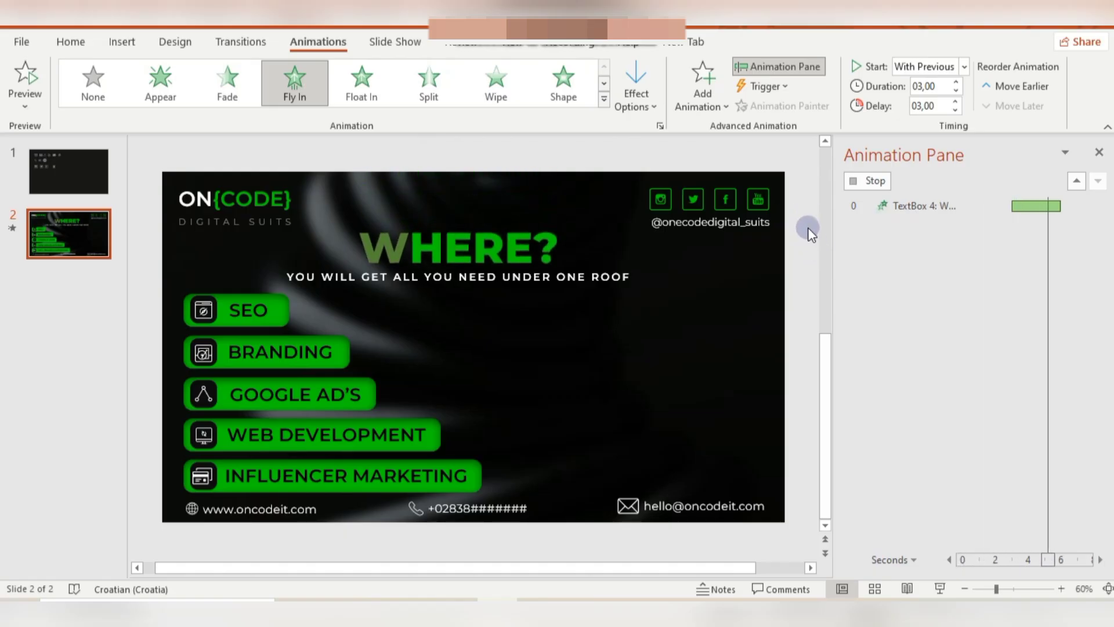
{"action": "left_click", "coordinate": [550, 276]}
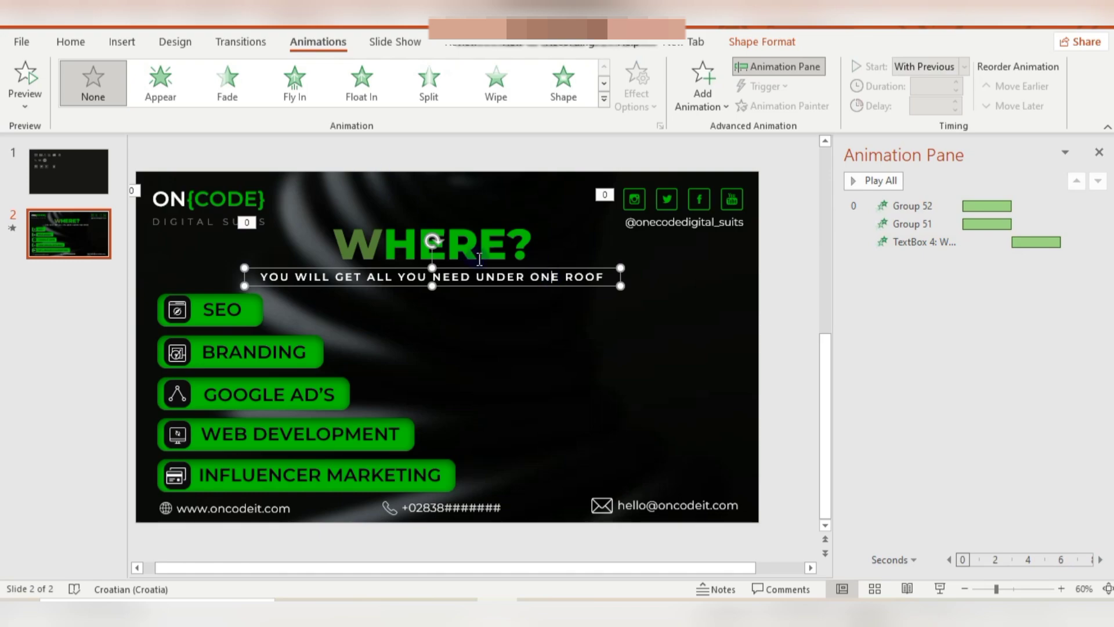
- Give the subtitle line a Fly In starting With Previous, 3 s duration and 3 s delay
{"action": "left_click_drag", "start_coordinate": [483, 269], "coordinate": [484, 268]}
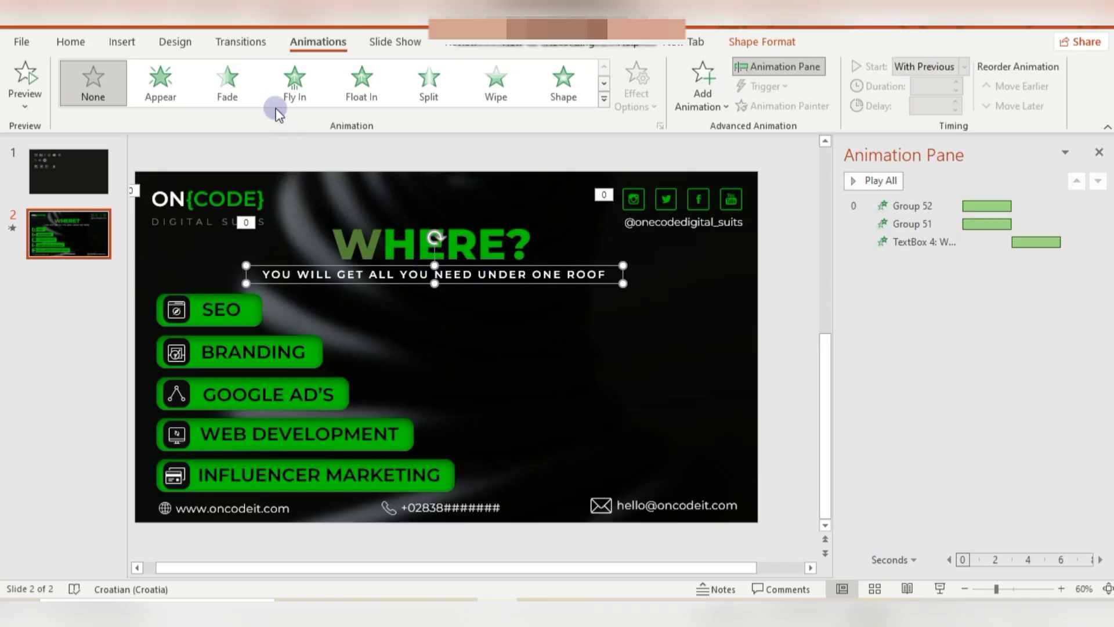
{"action": "left_click", "coordinate": [295, 82]}
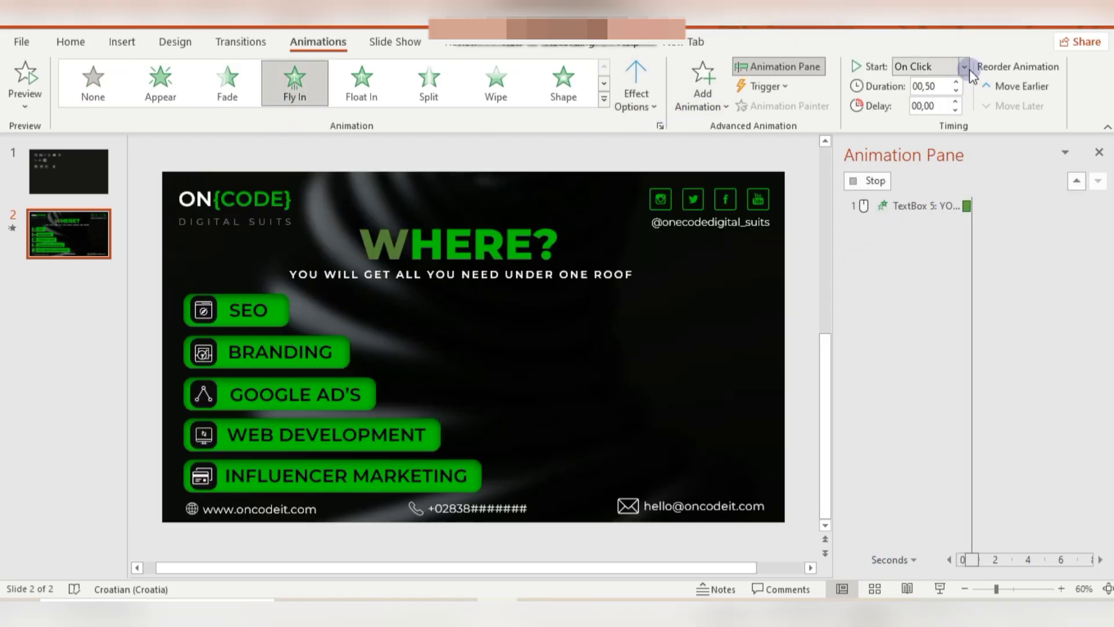
{"action": "left_click", "coordinate": [964, 67]}
{"action": "left_click", "coordinate": [943, 104]}
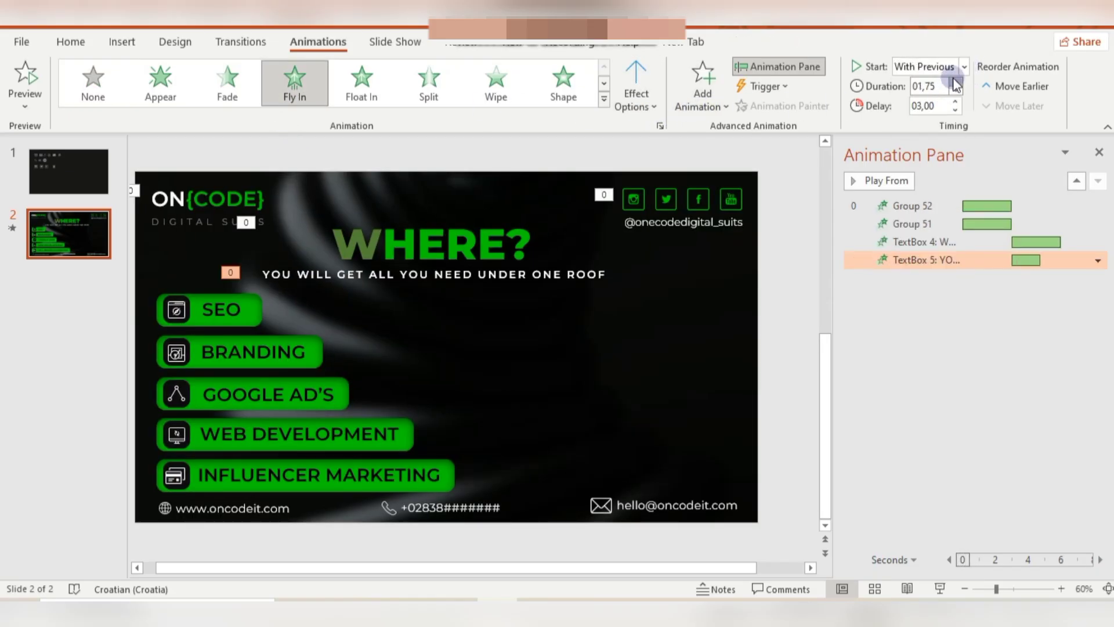
{"action": "left_click", "coordinate": [954, 82]}
{"action": "left_click", "coordinate": [954, 83]}
{"action": "left_click", "coordinate": [954, 82]}
{"action": "left_click", "coordinate": [955, 82]}
{"action": "left_click", "coordinate": [954, 82]}
- Add a bounce end of about 1 sec to the subtitle's Fly In
{"action": "right_click", "coordinate": [933, 267]}
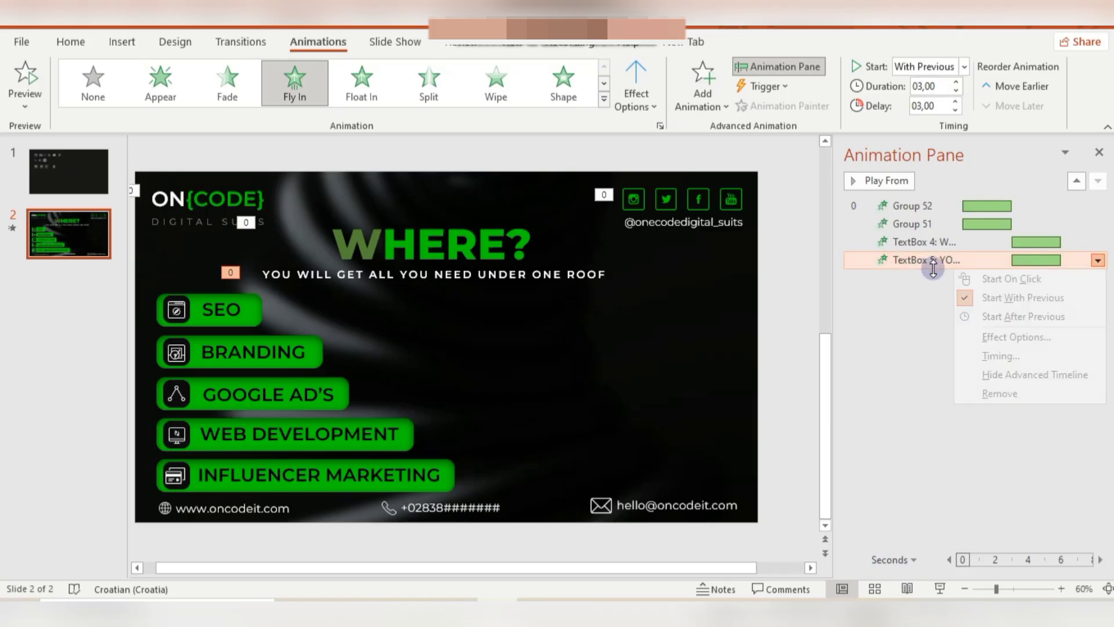
{"action": "left_click", "coordinate": [1016, 336]}
{"action": "left_click_drag", "start_coordinate": [515, 294], "coordinate": [535, 296]}
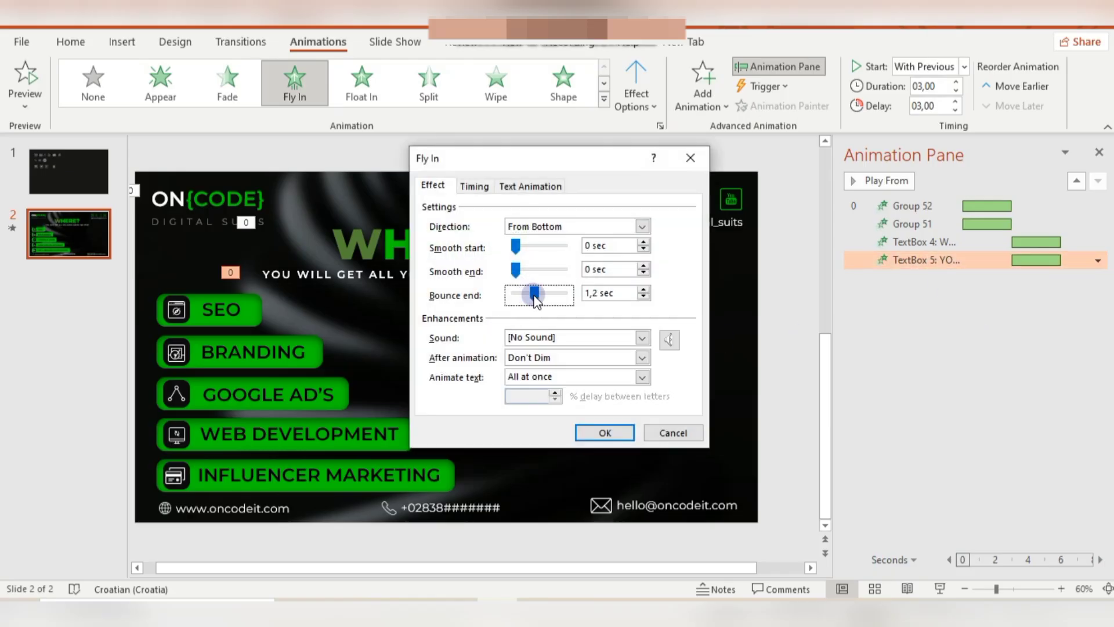
{"action": "left_click", "coordinate": [643, 297]}
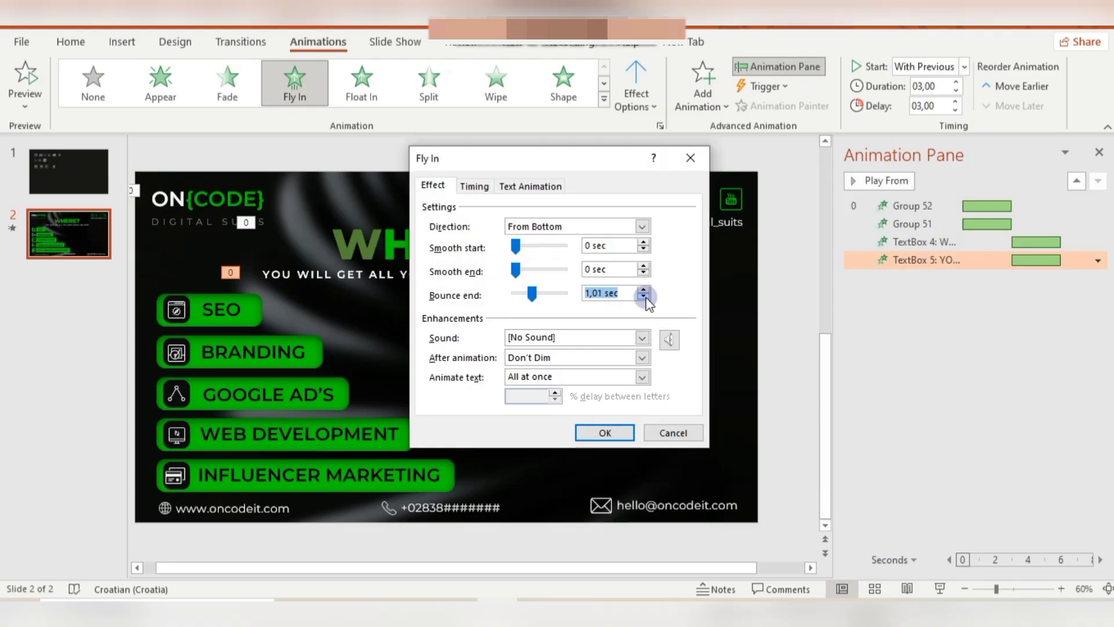
{"action": "left_click", "coordinate": [610, 435]}
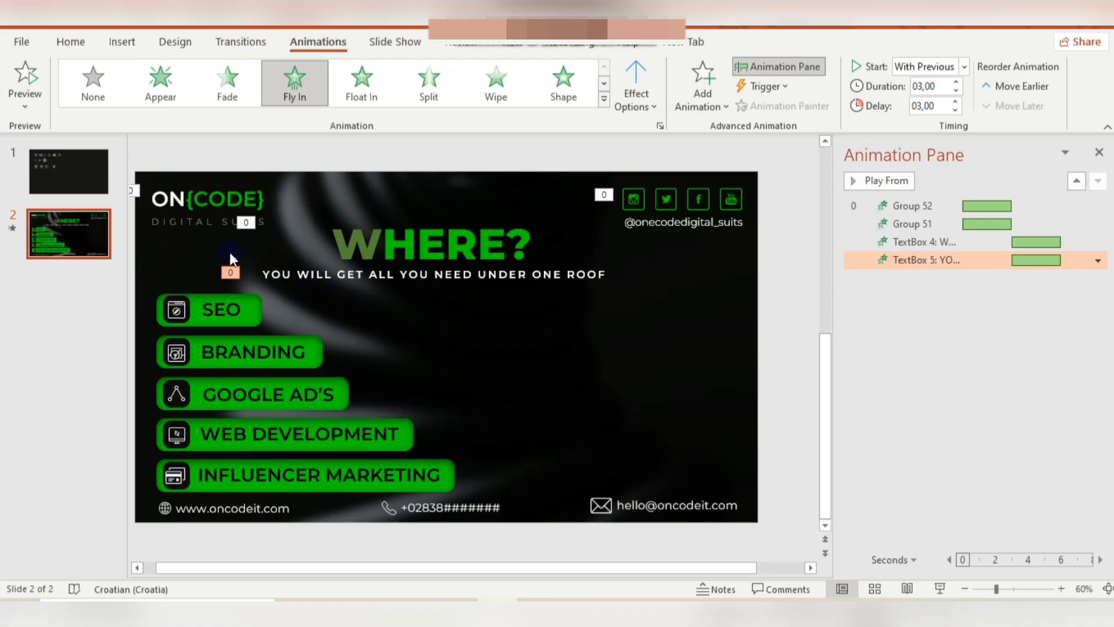
{"action": "left_click", "coordinate": [225, 512]}
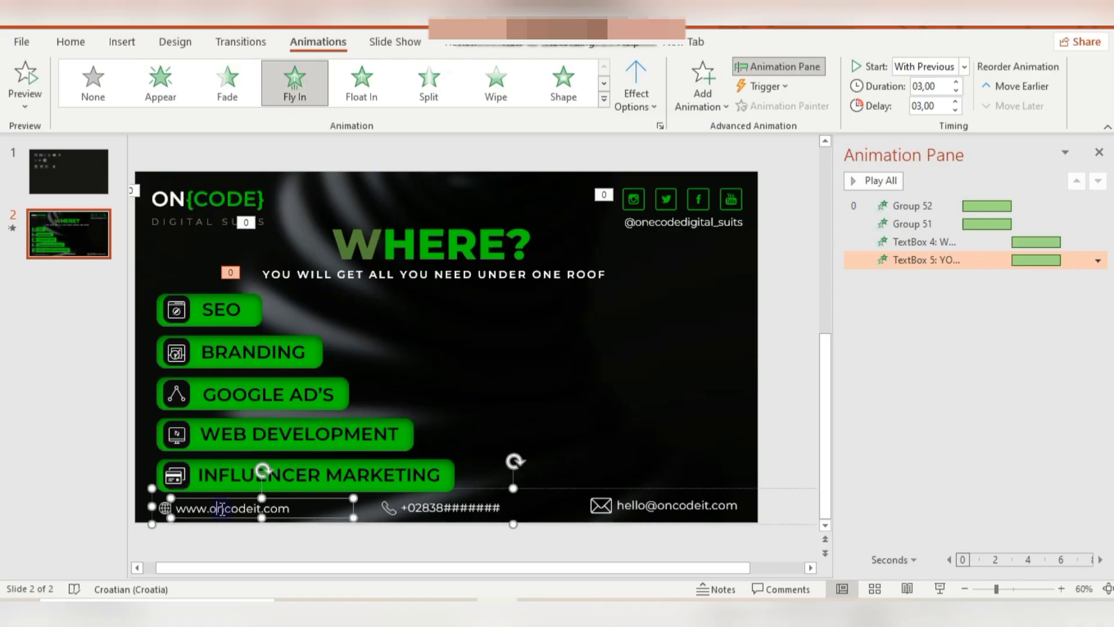
- Apply a Wipe entrance from the left to the SEO service bar
{"action": "left_click", "coordinate": [543, 490]}
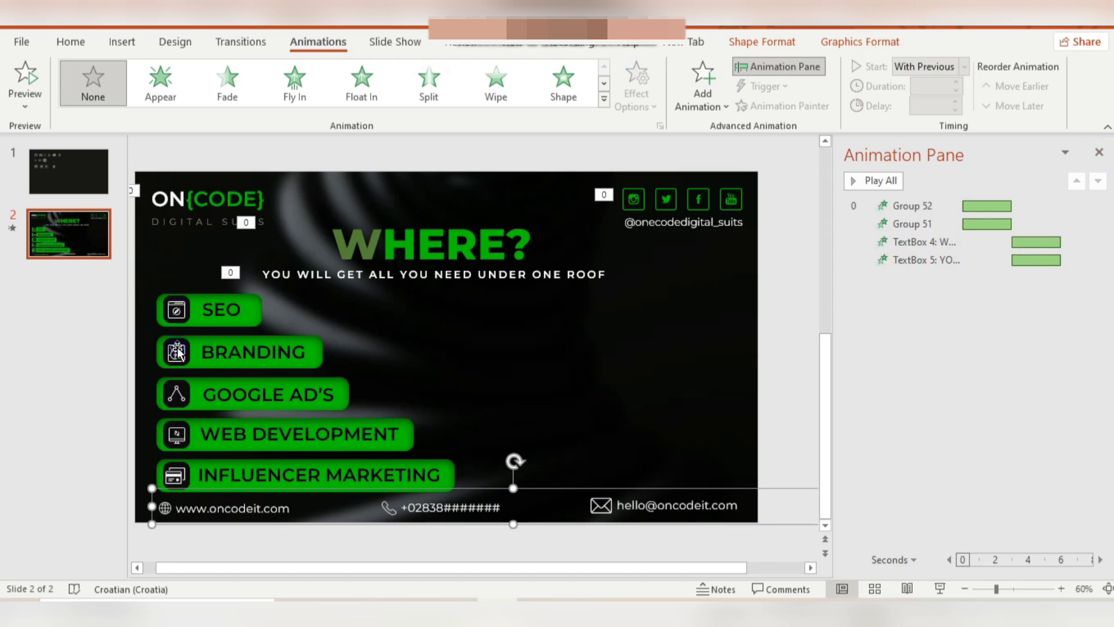
{"action": "left_click", "coordinate": [251, 314]}
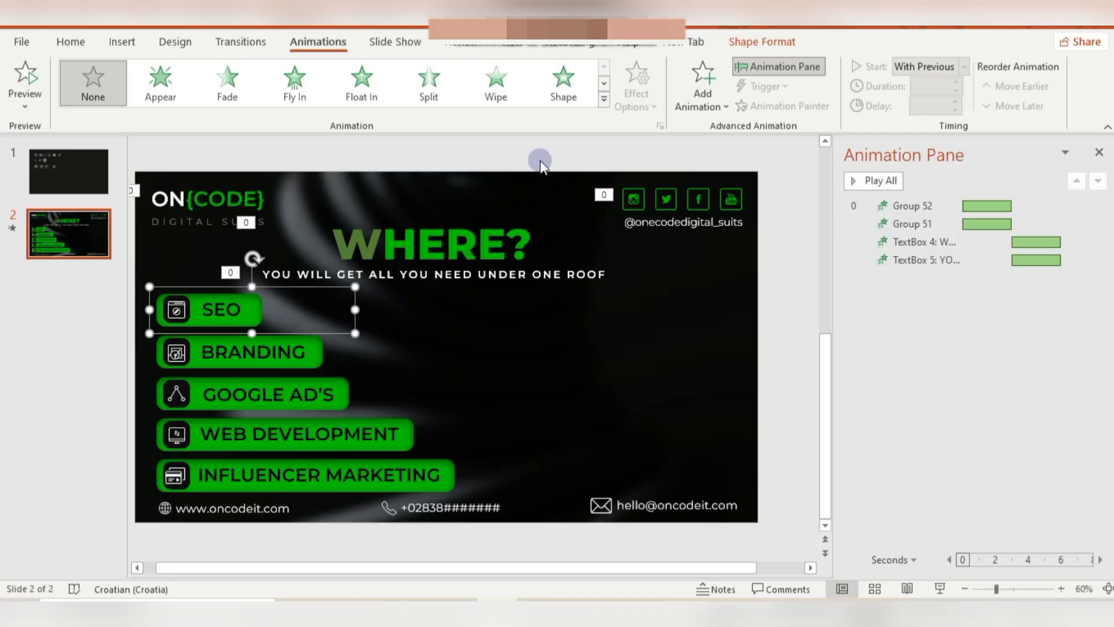
{"action": "left_click", "coordinate": [513, 92]}
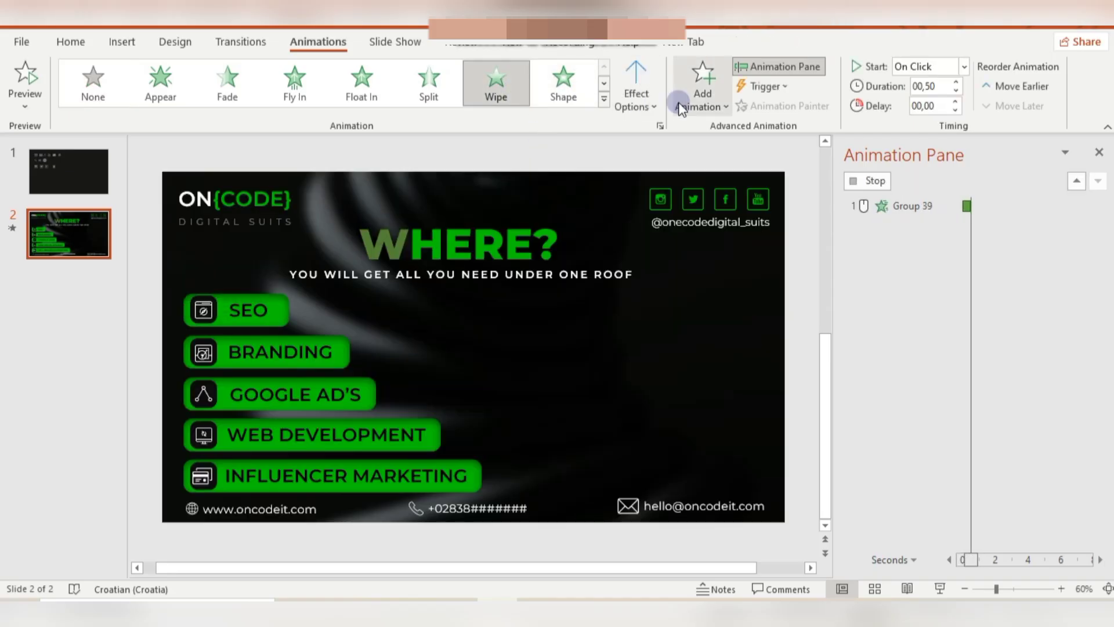
{"action": "left_click", "coordinate": [649, 97]}
{"action": "left_click", "coordinate": [664, 199]}
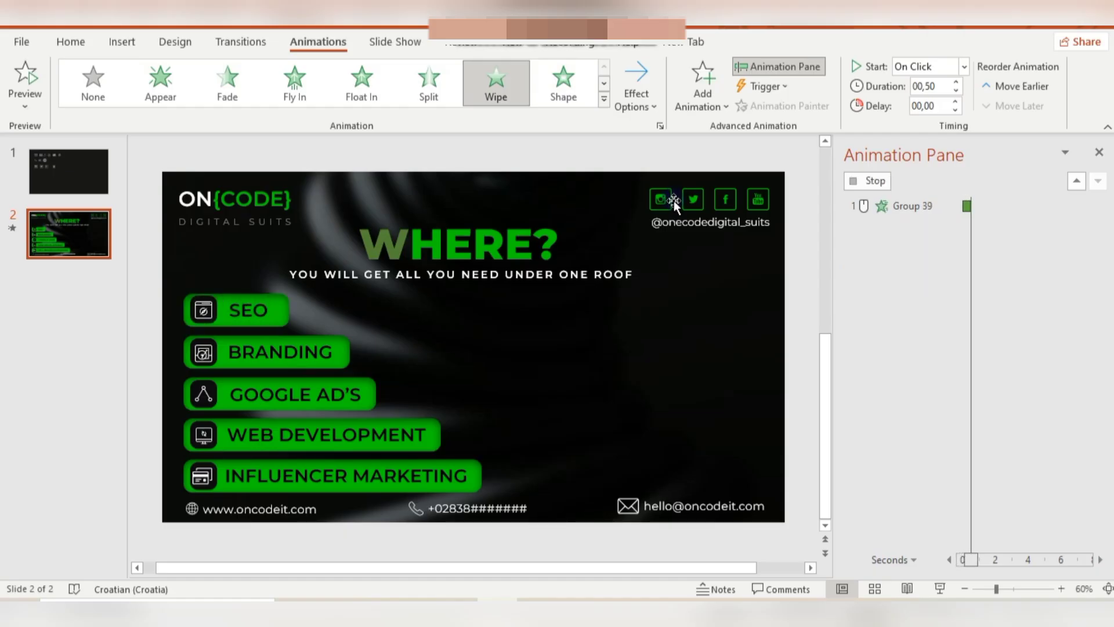
- Set the SEO wipe to start With Previous, lasting 04,00 after a 06,00 delay
{"action": "left_click", "coordinate": [964, 66]}
{"action": "left_click", "coordinate": [923, 92]}
{"action": "left_click", "coordinate": [955, 101]}
{"action": "left_click", "coordinate": [956, 82]}
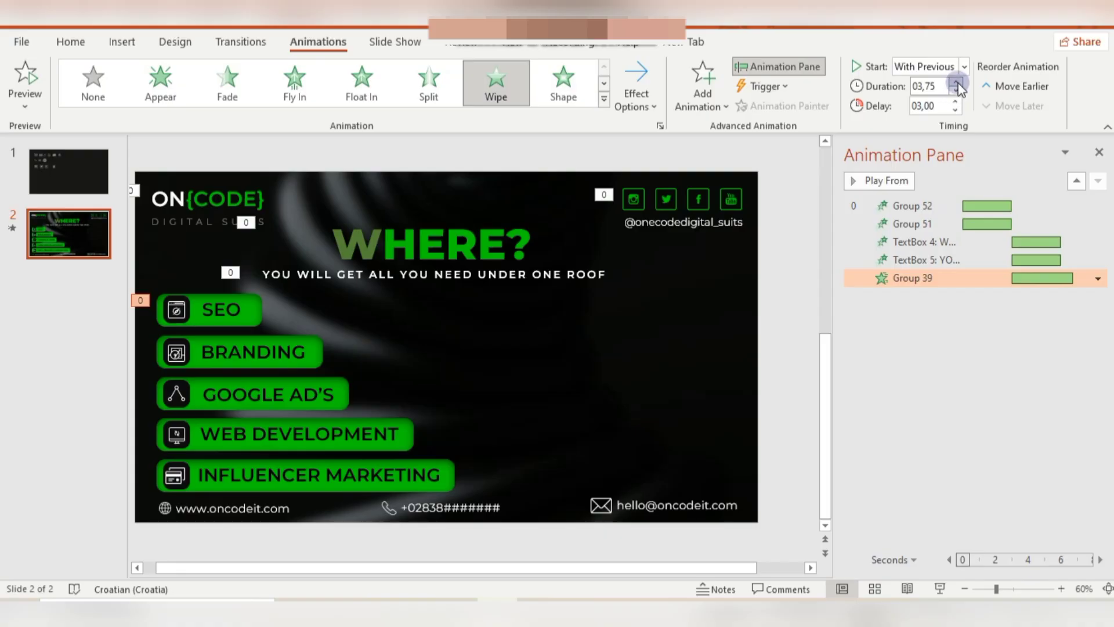
{"action": "left_click", "coordinate": [956, 83]}
{"action": "left_click", "coordinate": [956, 102]}
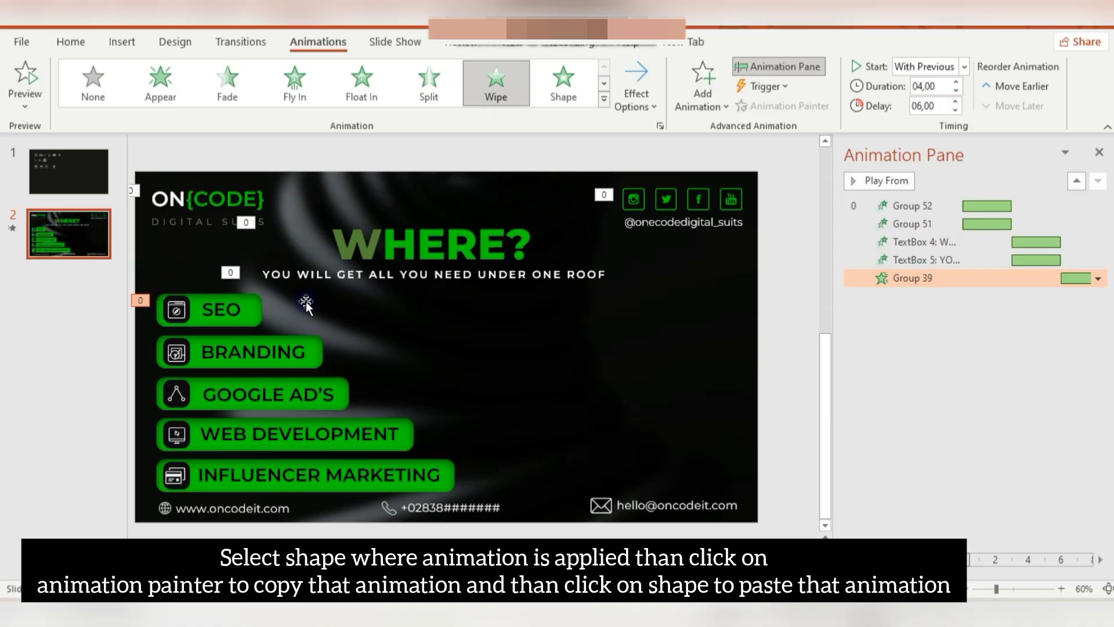
{"action": "left_click", "coordinate": [254, 303]}
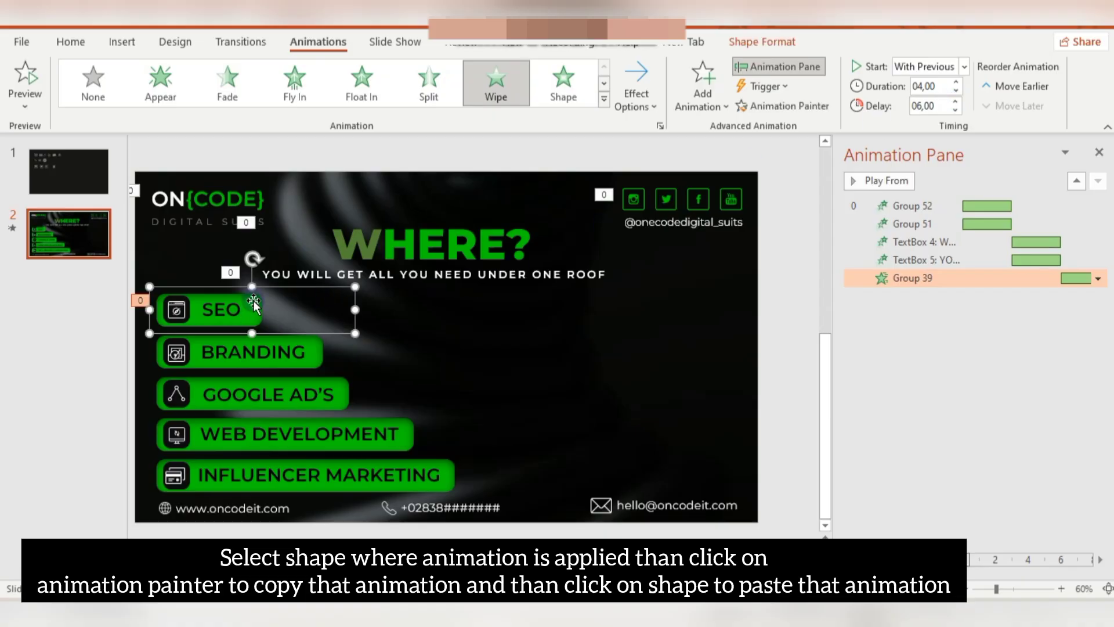
- Copy the SEO bar's wipe onto the BRANDING bar and set its delay to 10 seconds
{"action": "left_click", "coordinate": [749, 106]}
{"action": "left_click", "coordinate": [312, 358]}
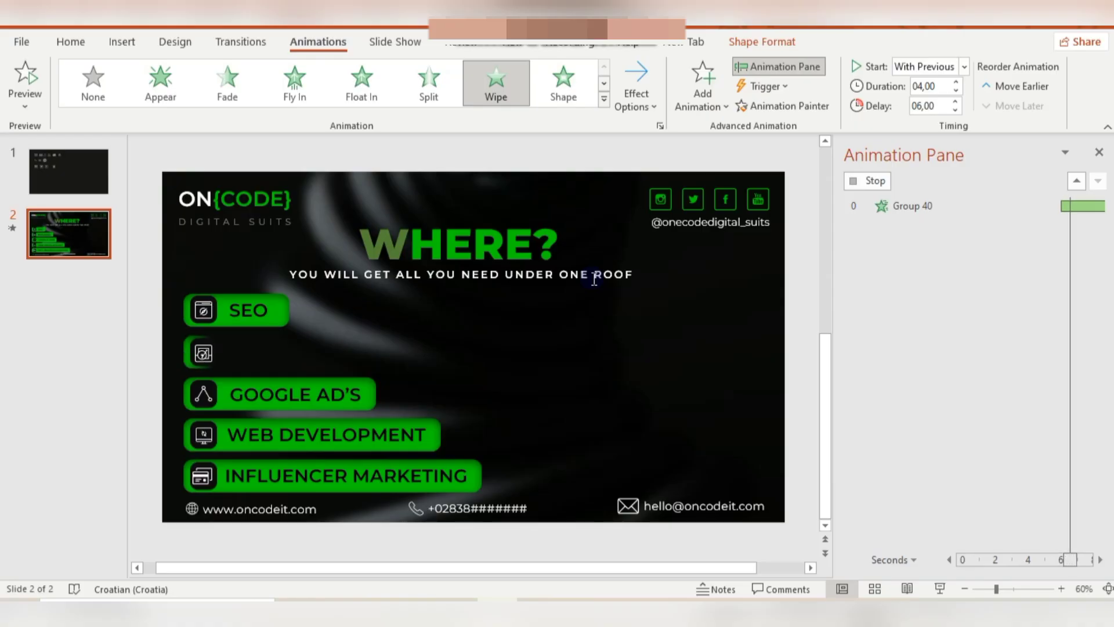
{"action": "left_click", "coordinate": [955, 102]}
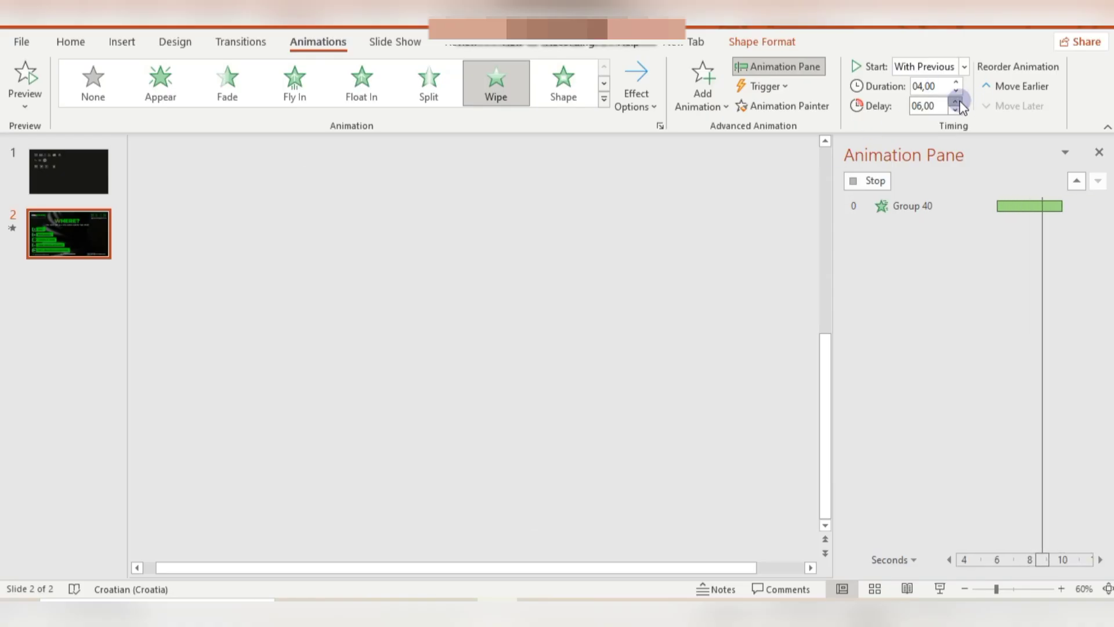
{"action": "left_click", "coordinate": [956, 102]}
{"action": "left_click", "coordinate": [955, 102]}
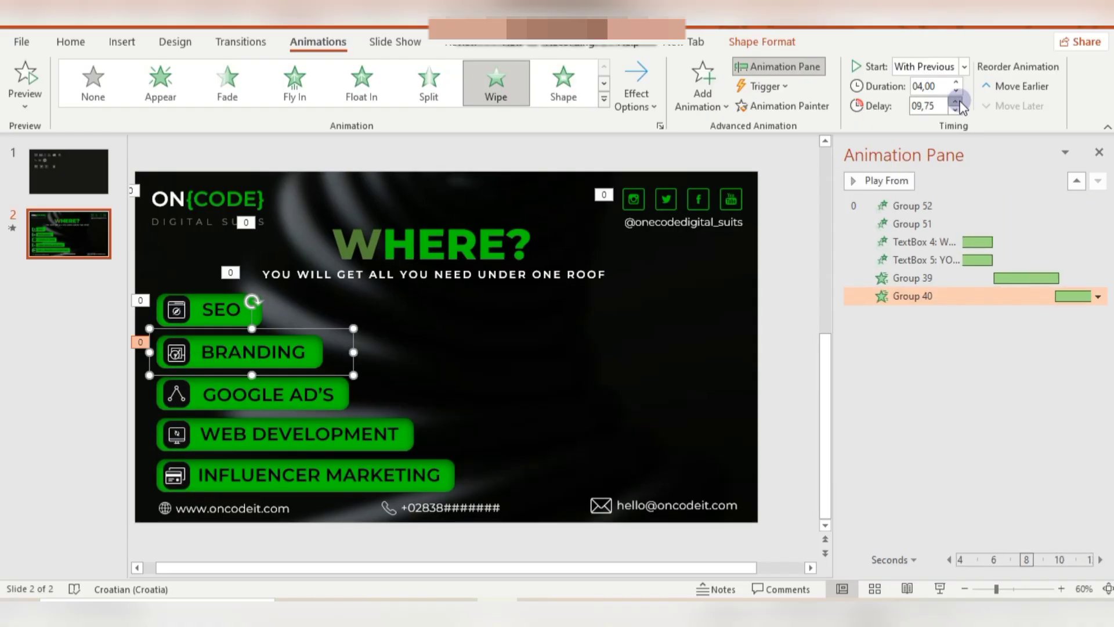
- Paint the same wipe onto the GOOGLE AD'S bar with a 14-second delay
{"action": "left_click", "coordinate": [319, 352]}
{"action": "key", "text": "Escape"}
{"action": "left_click", "coordinate": [755, 107]}
{"action": "left_click", "coordinate": [321, 388]}
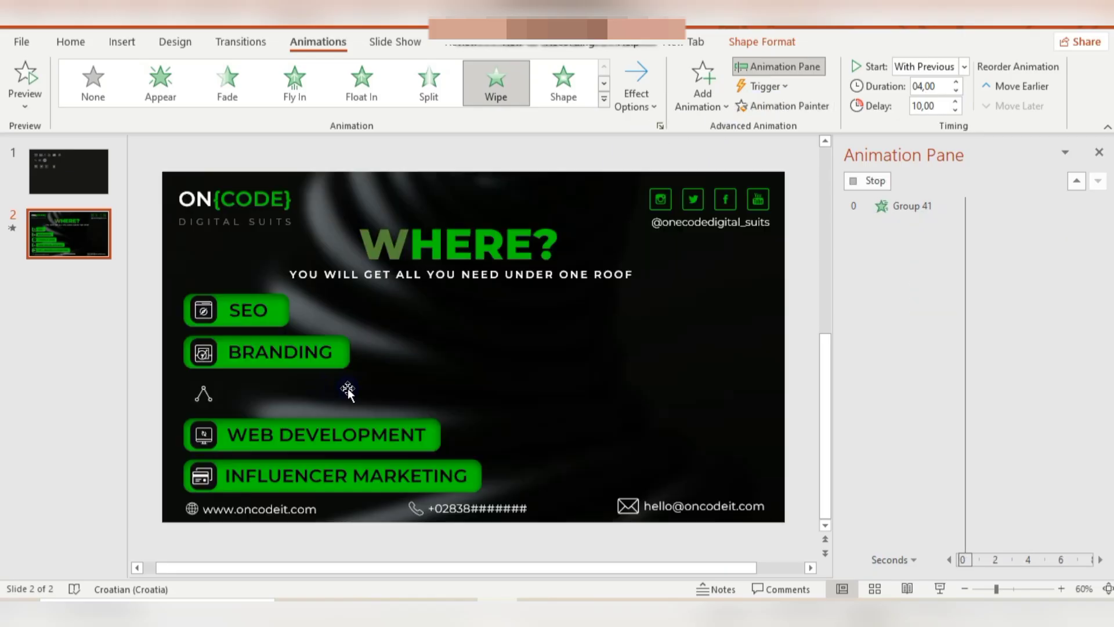
{"action": "left_click", "coordinate": [957, 99]}
{"action": "left_click", "coordinate": [956, 100]}
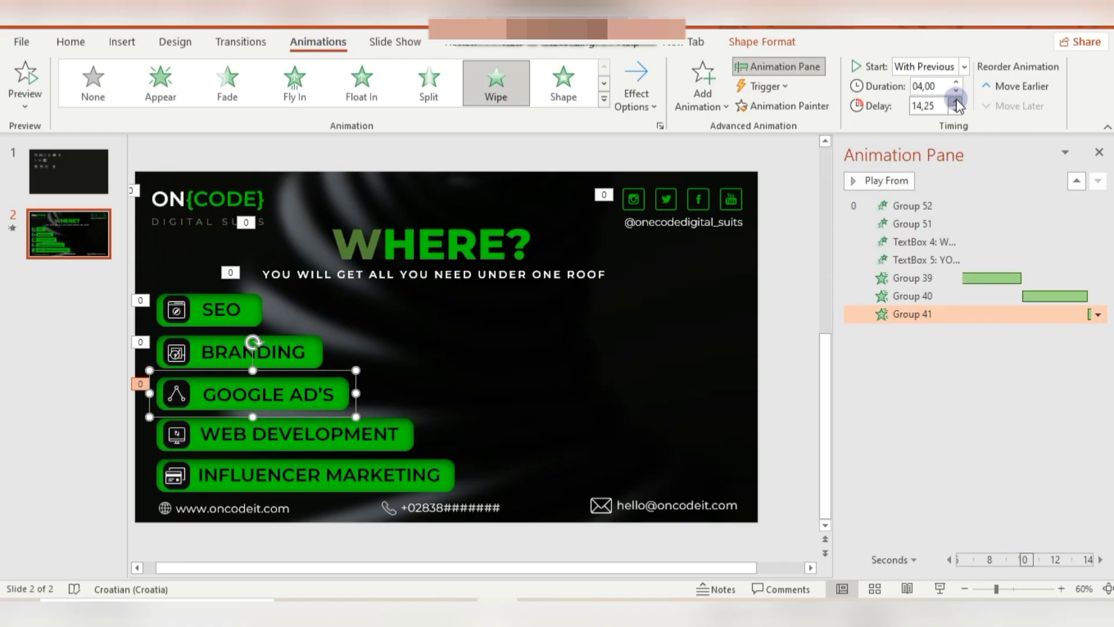
{"action": "left_click", "coordinate": [955, 108]}
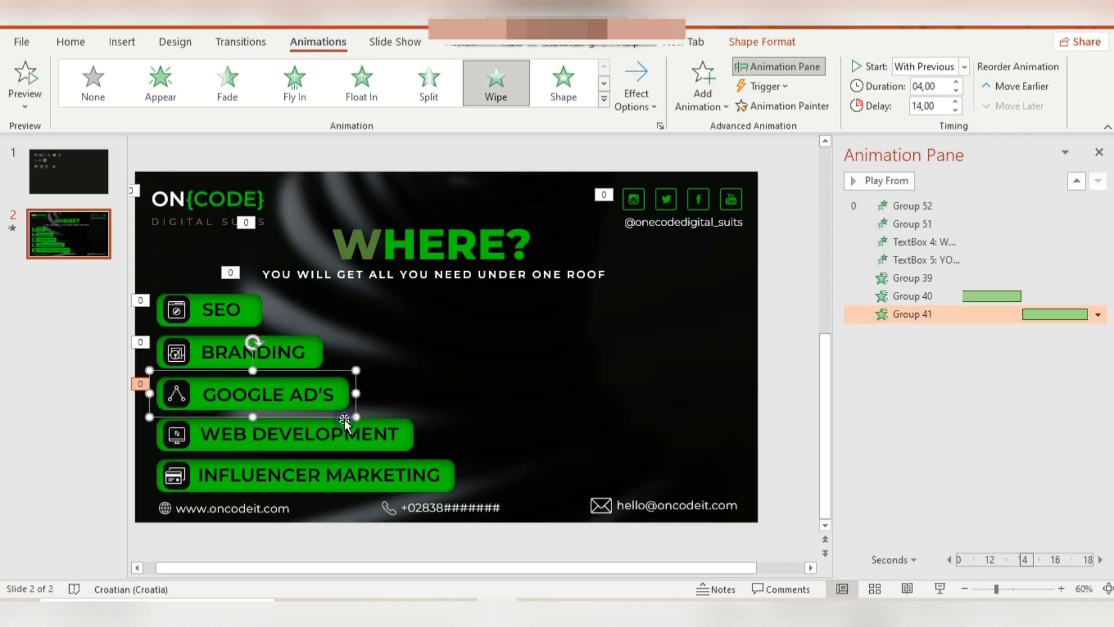
- Paint the wipe onto the WEB DEVELOPMENT bar with an 18-second delay
{"action": "left_click", "coordinate": [798, 108]}
{"action": "left_click", "coordinate": [371, 434]}
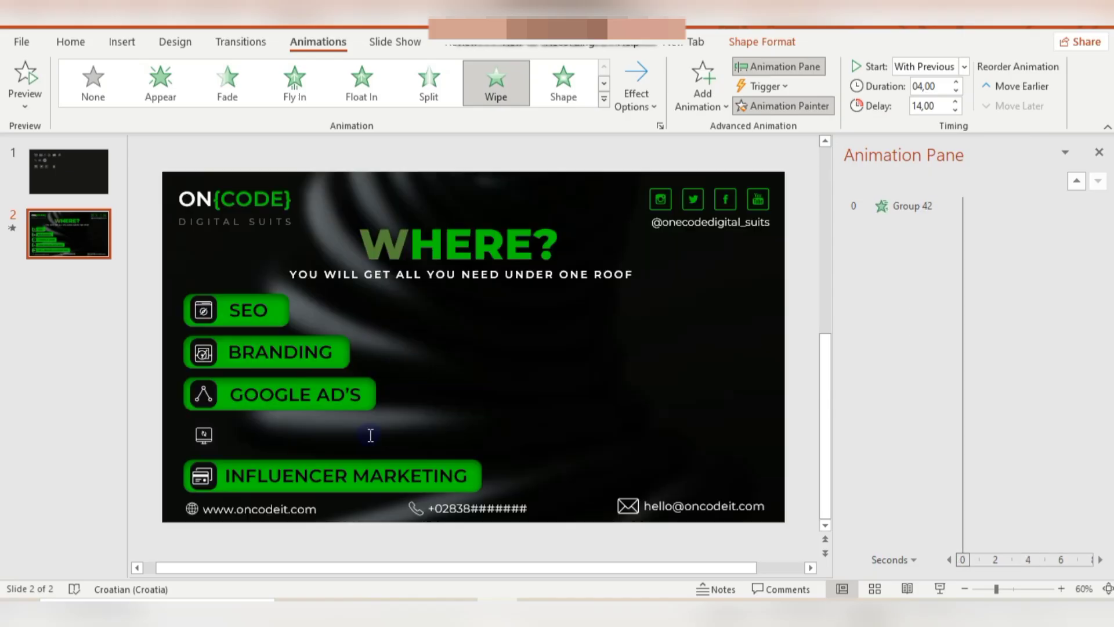
{"action": "left_click", "coordinate": [955, 101]}
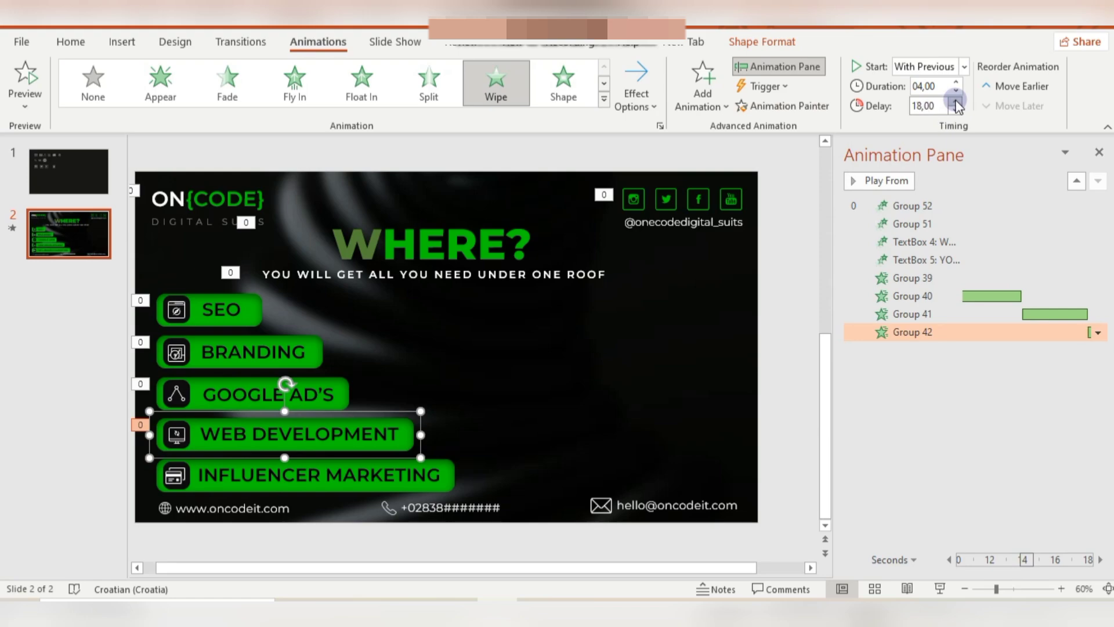
- Paint the wipe onto the INFLUENCER MARKETING bar with a 22-second delay
{"action": "left_click", "coordinate": [772, 107]}
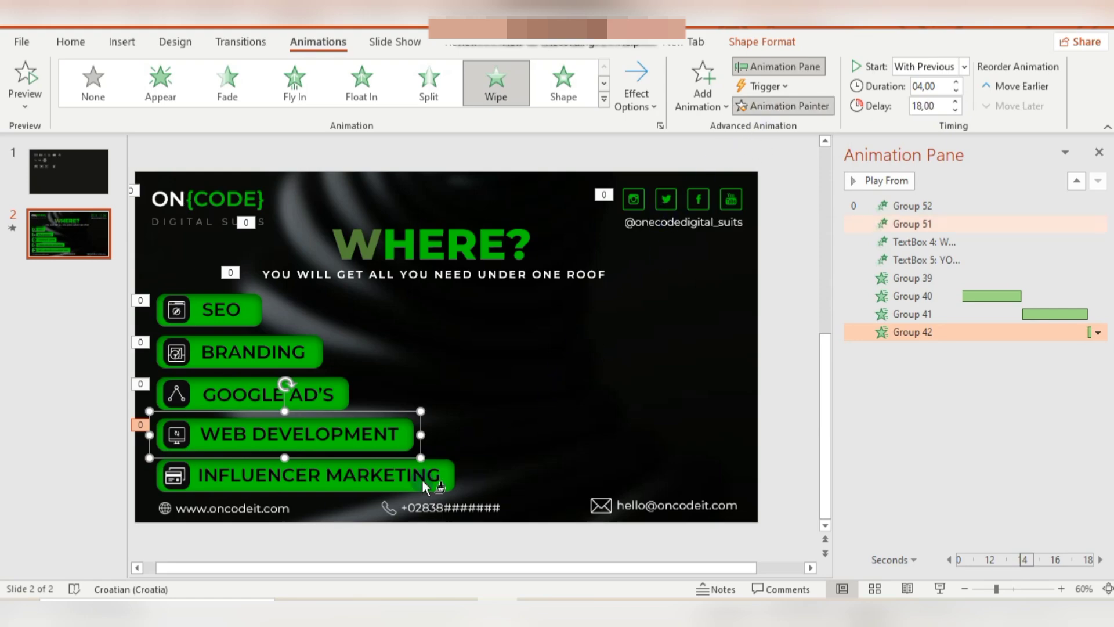
{"action": "left_click", "coordinate": [425, 487]}
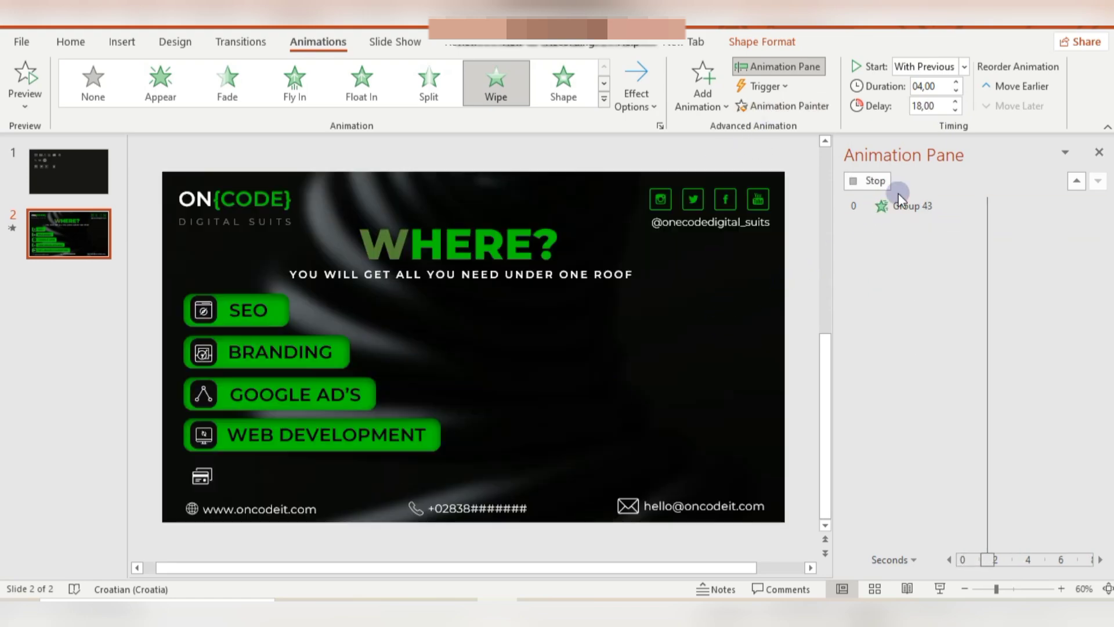
{"action": "left_click", "coordinate": [955, 101]}
{"action": "left_click", "coordinate": [955, 101]}
{"action": "left_click", "coordinate": [955, 101]}
{"action": "left_click", "coordinate": [955, 101]}
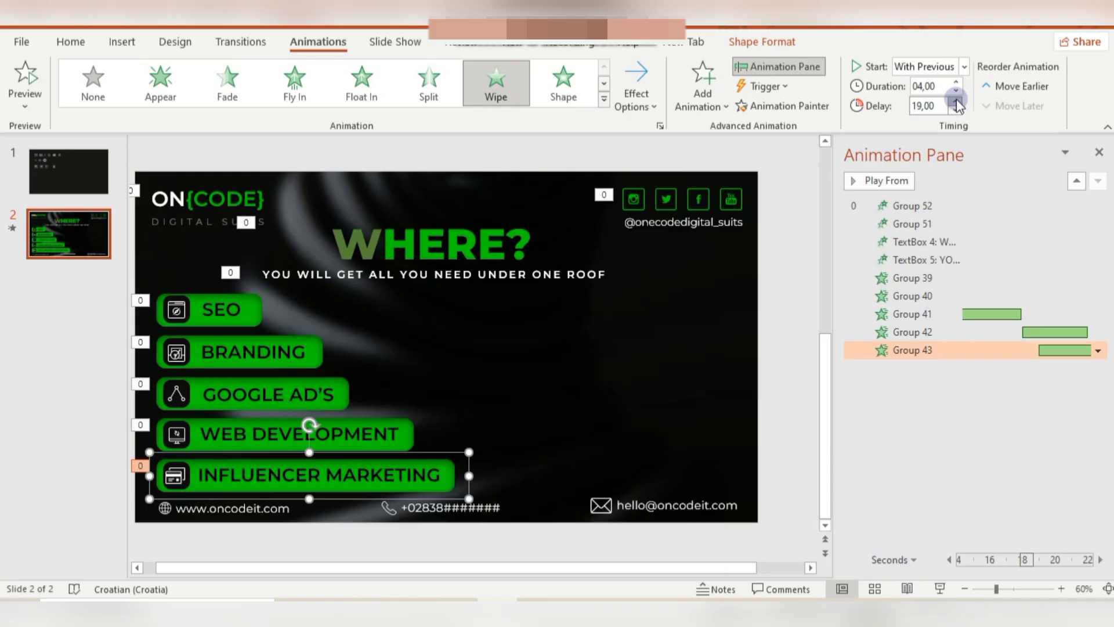
{"action": "left_click", "coordinate": [956, 101]}
{"action": "left_click", "coordinate": [956, 101]}
{"action": "left_click", "coordinate": [956, 101]}
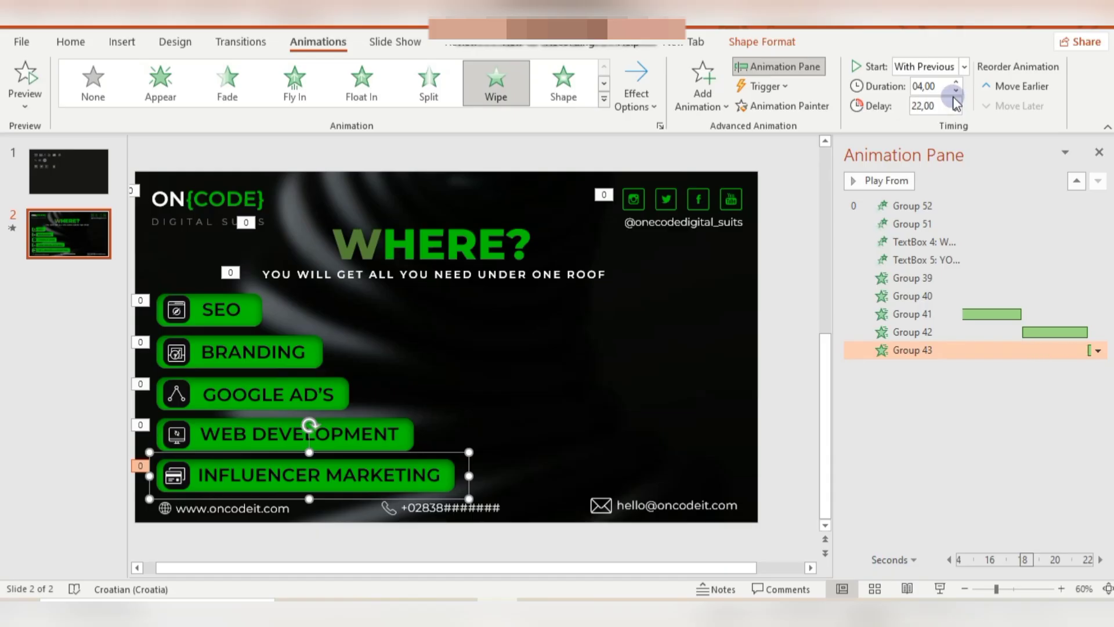
{"action": "left_click", "coordinate": [492, 507]}
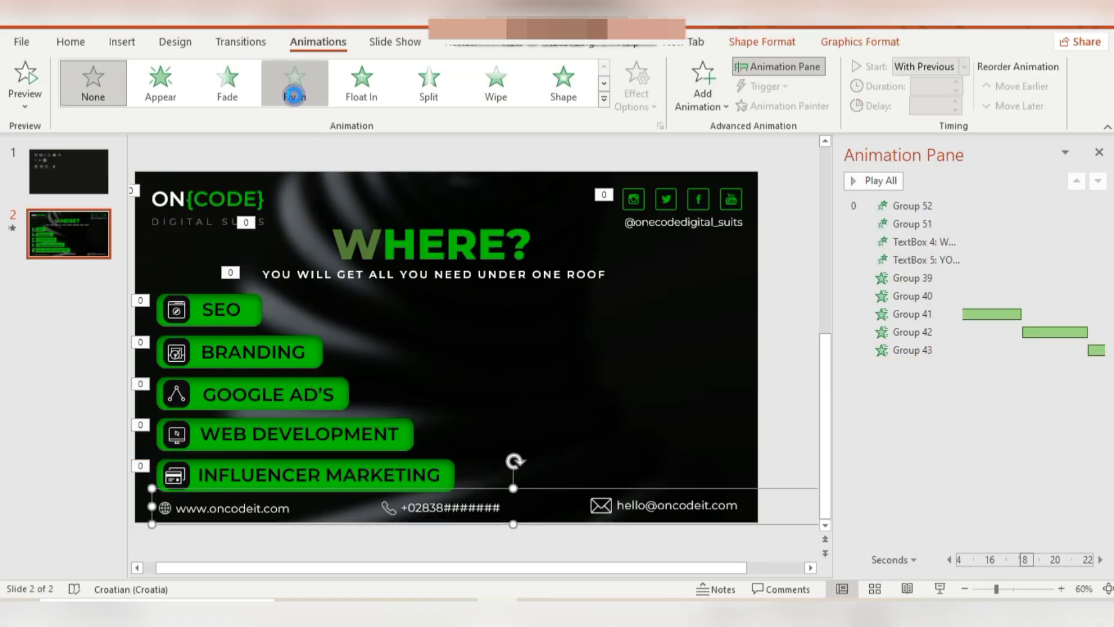
- Give the footer a Fly In starting With Previous, lasting 3 seconds after a 26-second delay
{"action": "left_click", "coordinate": [294, 84]}
{"action": "left_click", "coordinate": [964, 66]}
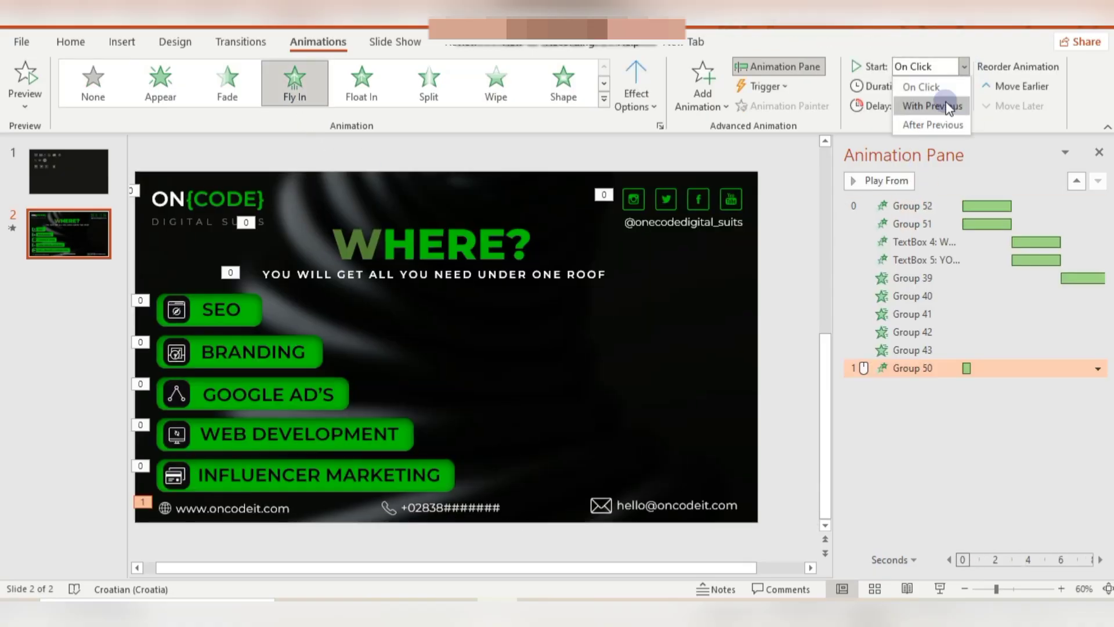
{"action": "left_click", "coordinate": [923, 91]}
{"action": "left_click", "coordinate": [955, 83]}
{"action": "left_click", "coordinate": [956, 83]}
{"action": "left_click", "coordinate": [956, 82]}
{"action": "left_click", "coordinate": [956, 83]}
{"action": "left_click", "coordinate": [955, 82]}
{"action": "left_click", "coordinate": [955, 82]}
{"action": "left_click", "coordinate": [956, 83]}
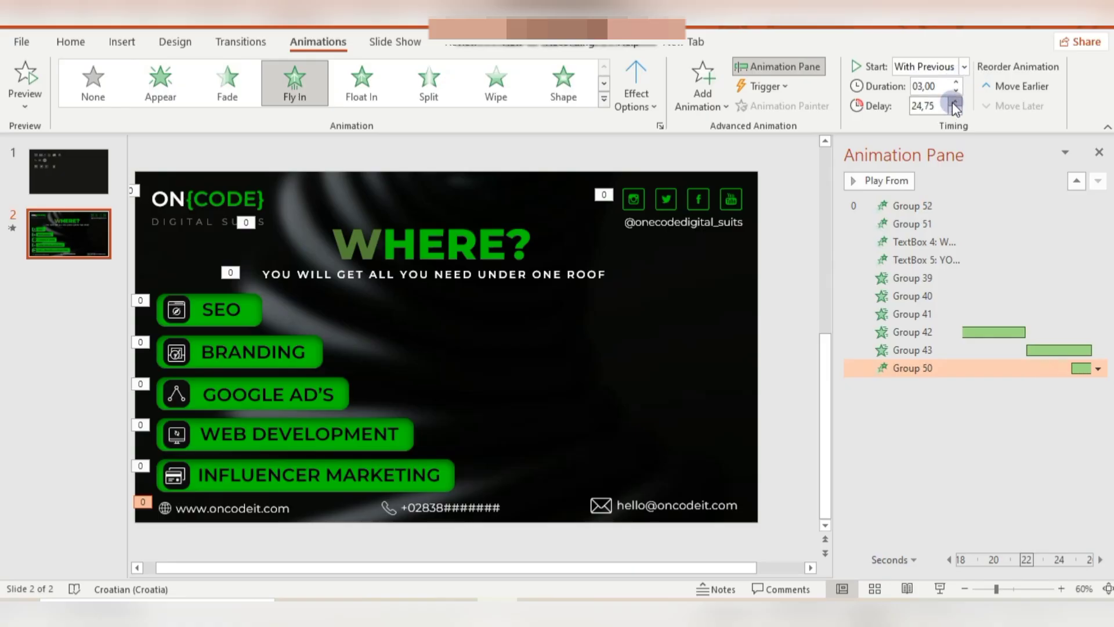
{"action": "left_click", "coordinate": [955, 103]}
{"action": "left_click", "coordinate": [954, 102]}
{"action": "left_click", "coordinate": [954, 103]}
{"action": "left_click", "coordinate": [954, 102]}
{"action": "left_click", "coordinate": [954, 102]}
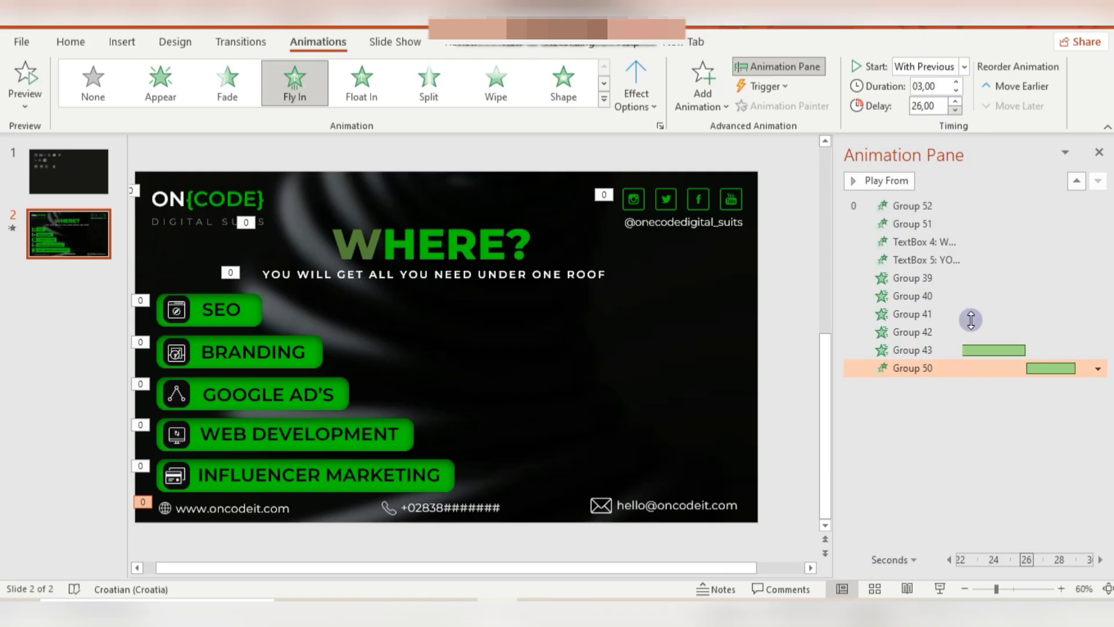
- Add a 1-second bounce end to the footer's Fly In effect
{"action": "right_click", "coordinate": [939, 371]}
{"action": "left_click", "coordinate": [990, 445]}
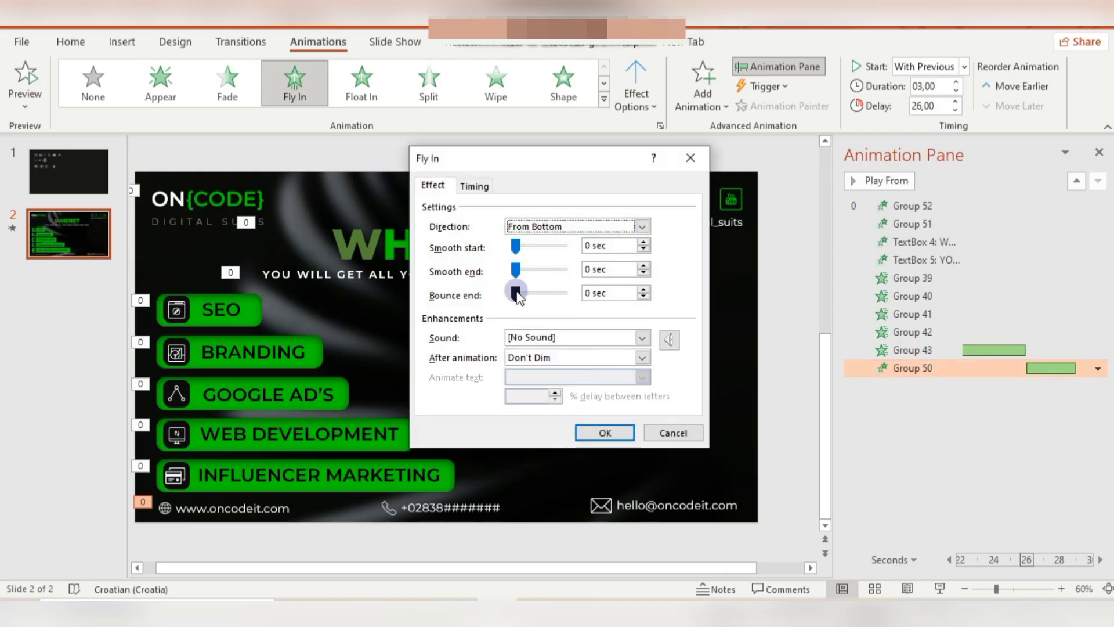
{"action": "left_click_drag", "start_coordinate": [516, 293], "coordinate": [528, 295]}
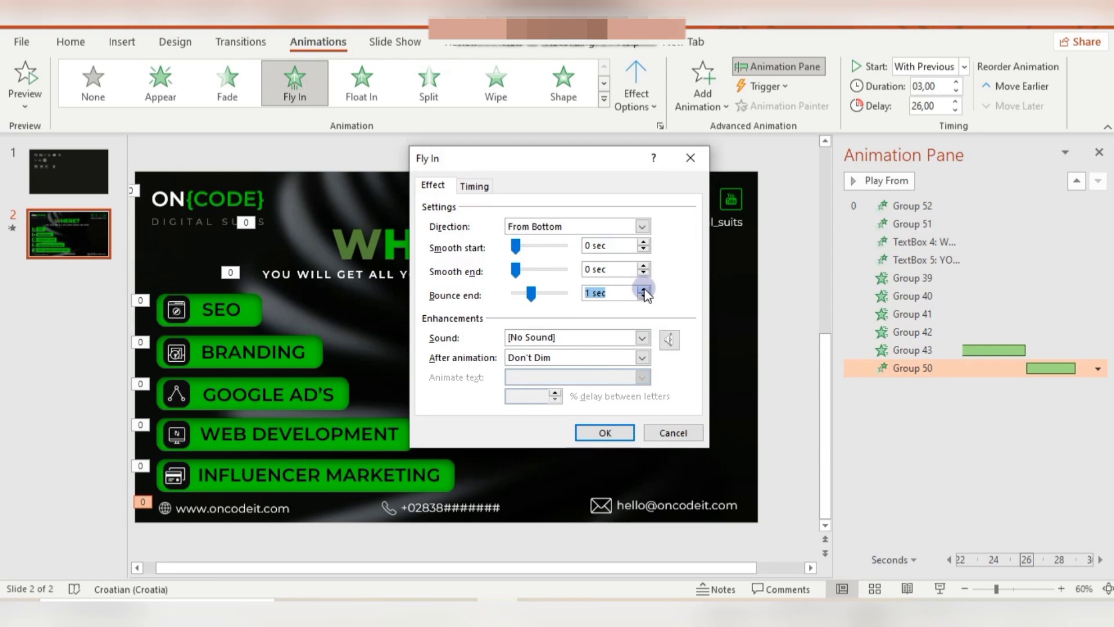
{"action": "left_click", "coordinate": [607, 433]}
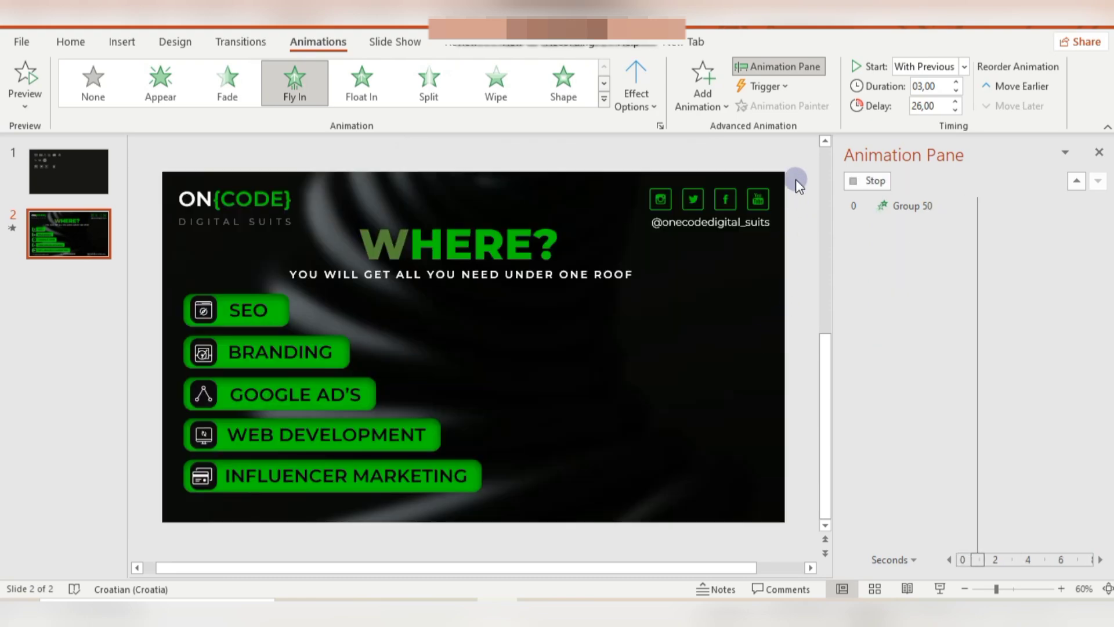
- Close the Animation Pane, deselect everything, and play slide 2 as a full-screen slide show
{"action": "left_click", "coordinate": [1098, 155]}
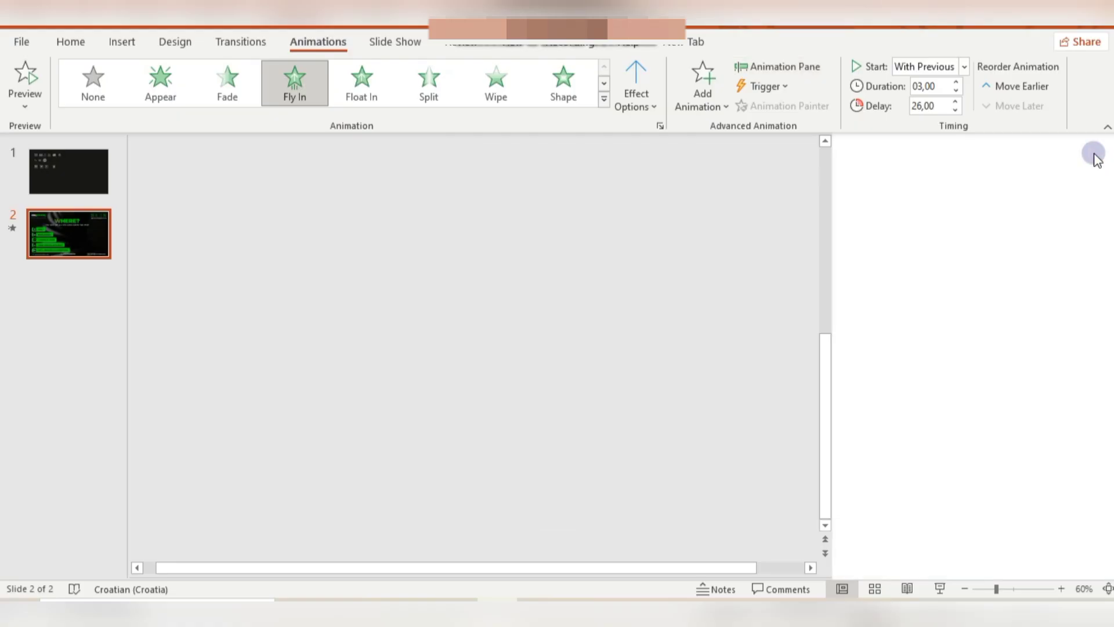
{"action": "left_click", "coordinate": [800, 156]}
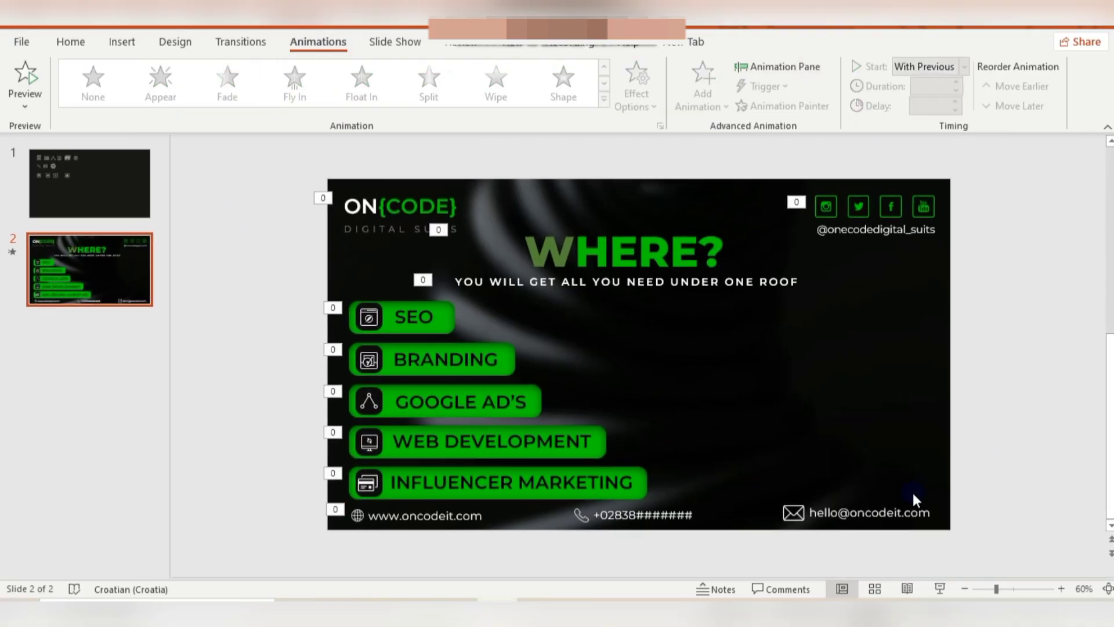
{"action": "left_click", "coordinate": [921, 583]}
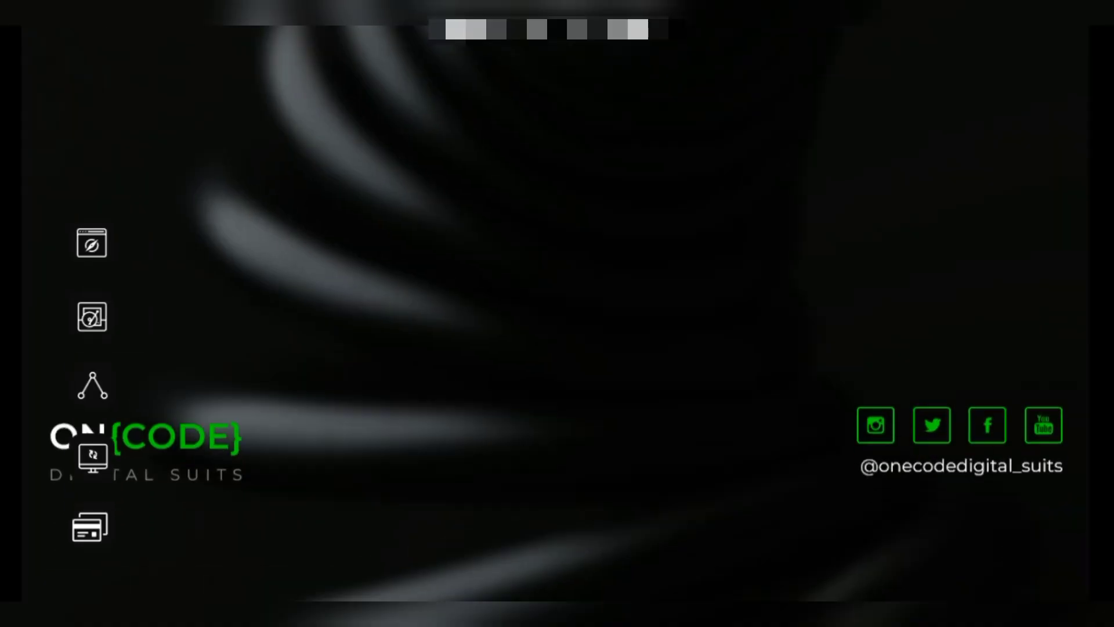